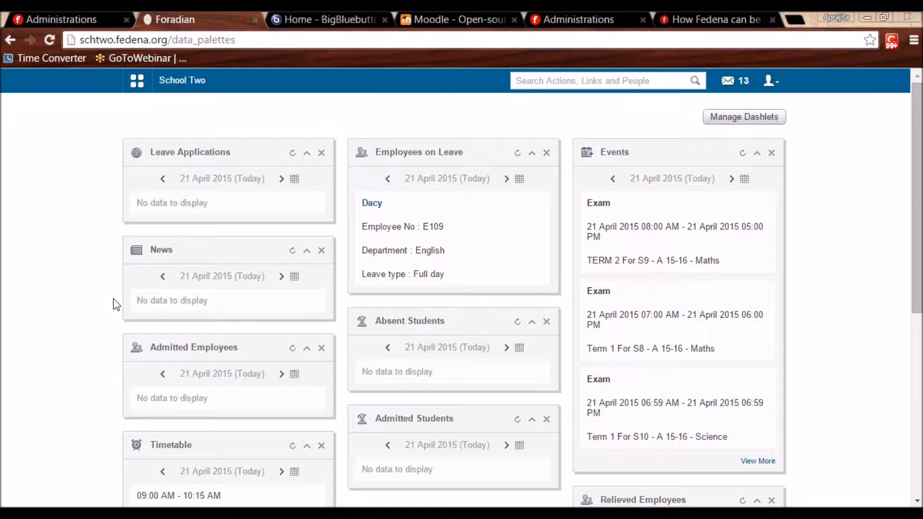
Open Jaypee University's Plugins tab under Schools in the accounts administration and start editing them.
left_click(581, 19)
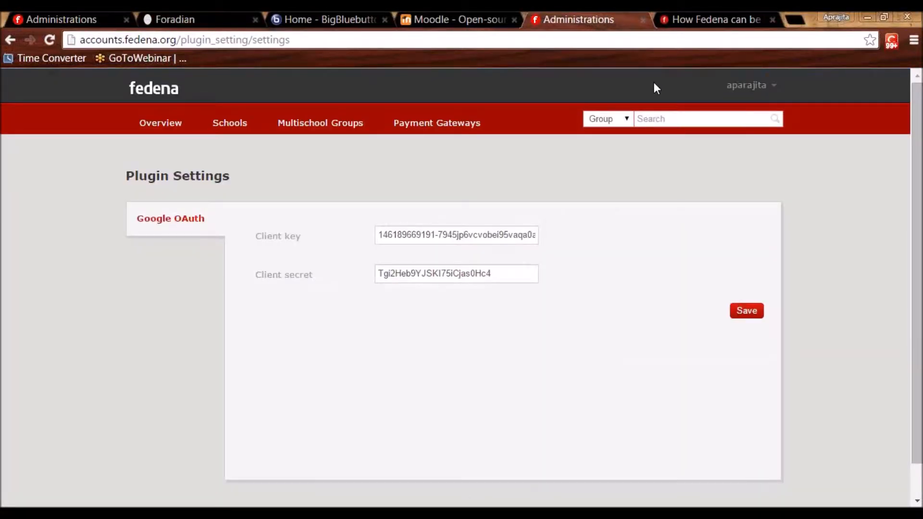
left_click(737, 92)
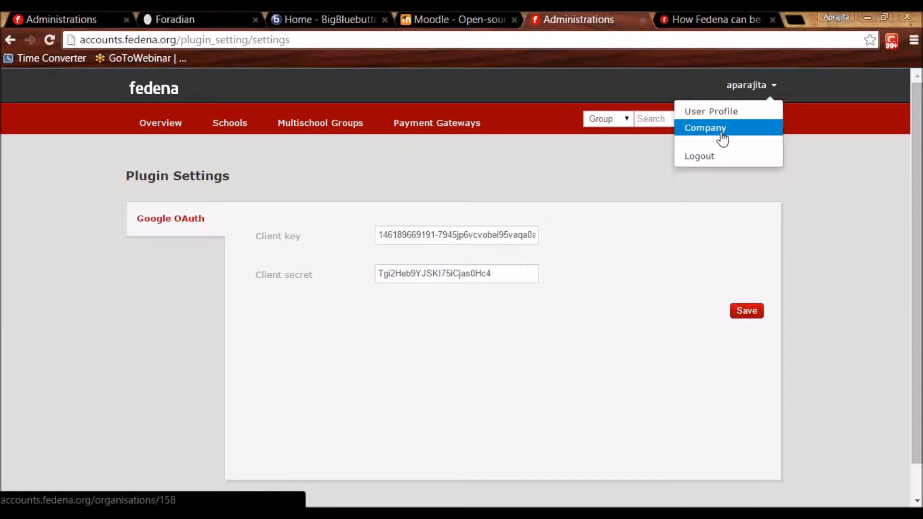
left_click(216, 130)
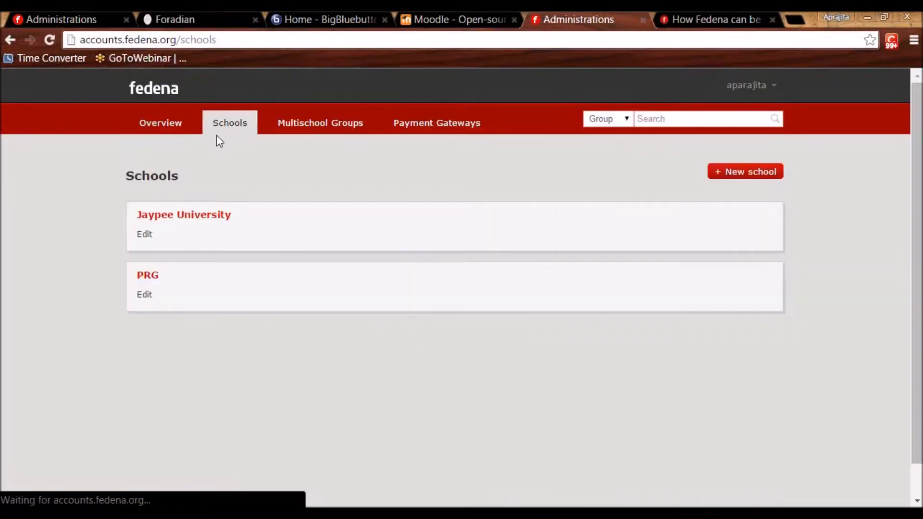
left_click(200, 218)
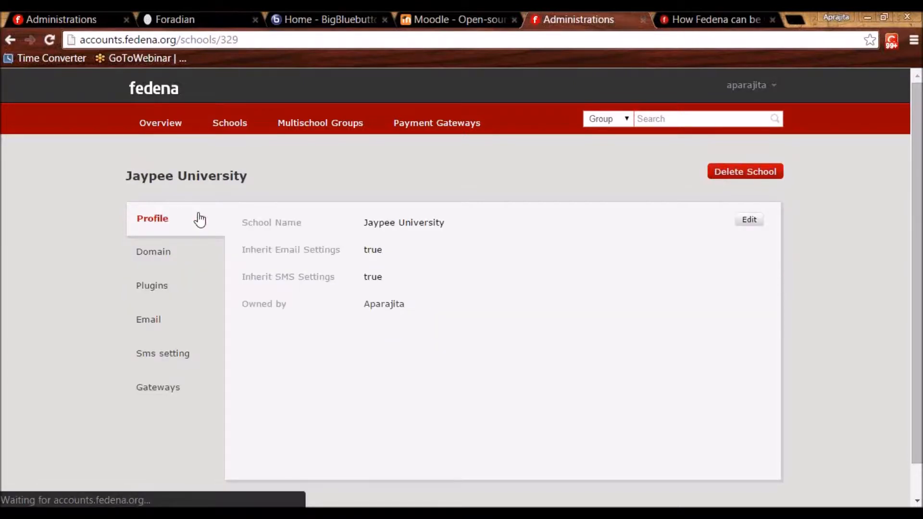
left_click(159, 291)
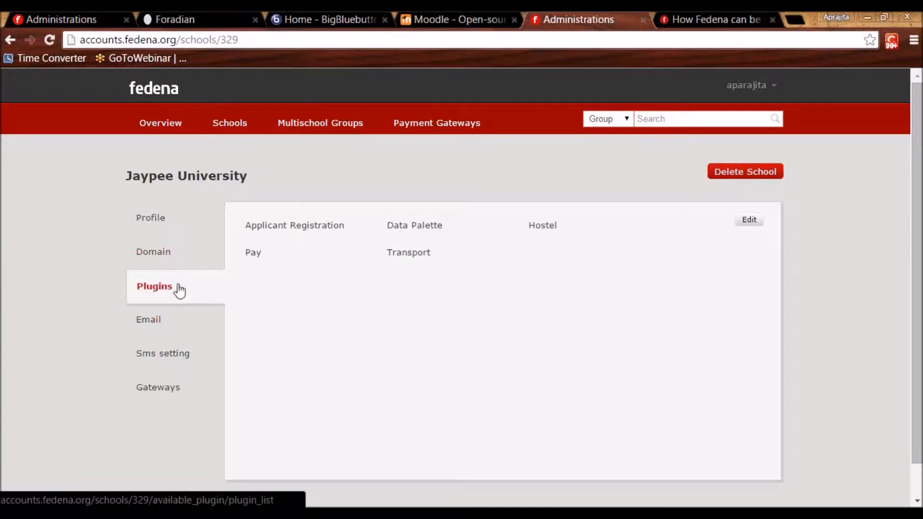
left_click(745, 224)
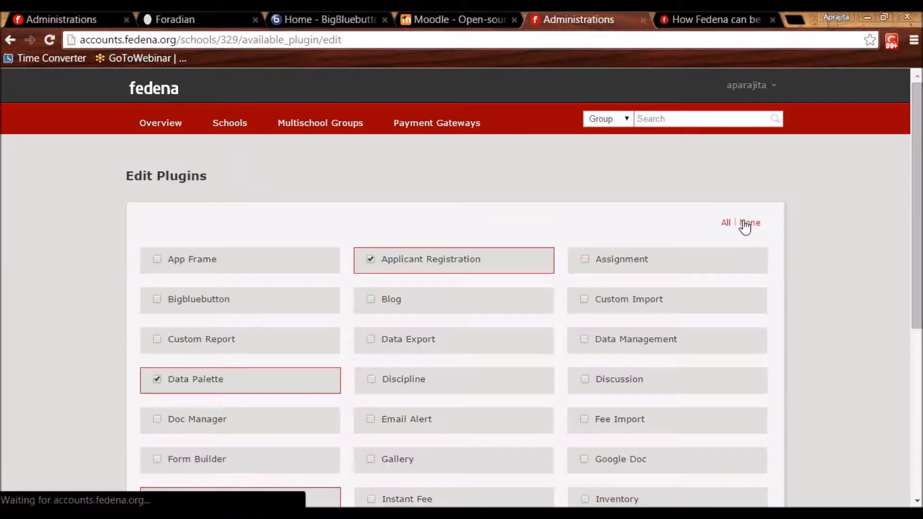
Scroll through Jaypee University's plugin checkboxes, then go back to the School Two dashboard.
scroll(471, 354, "down", 5)
scroll(472, 325, "up", 5)
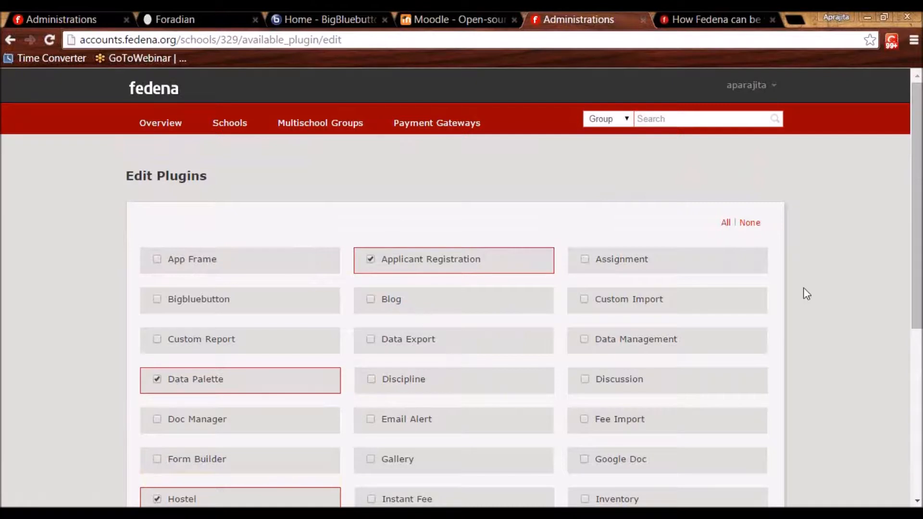
left_click_drag(917, 275, 897, 274)
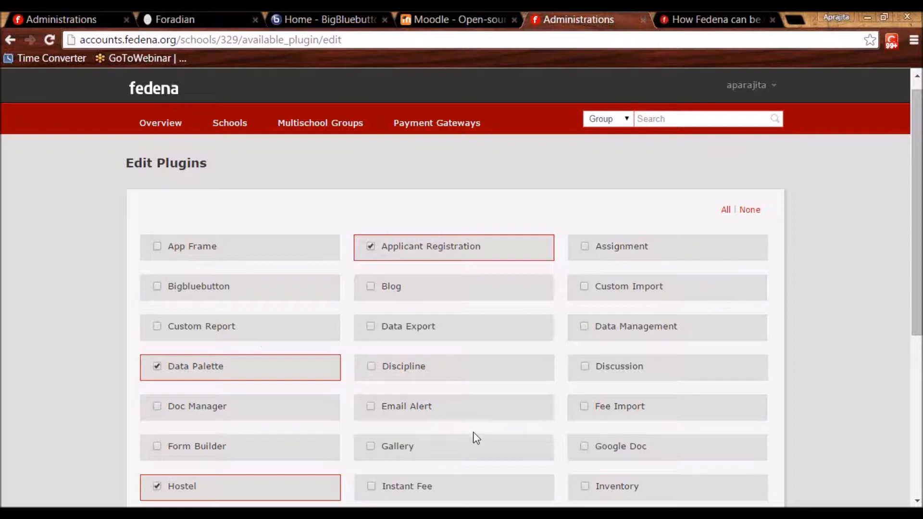
left_click_drag(914, 306, 883, 276)
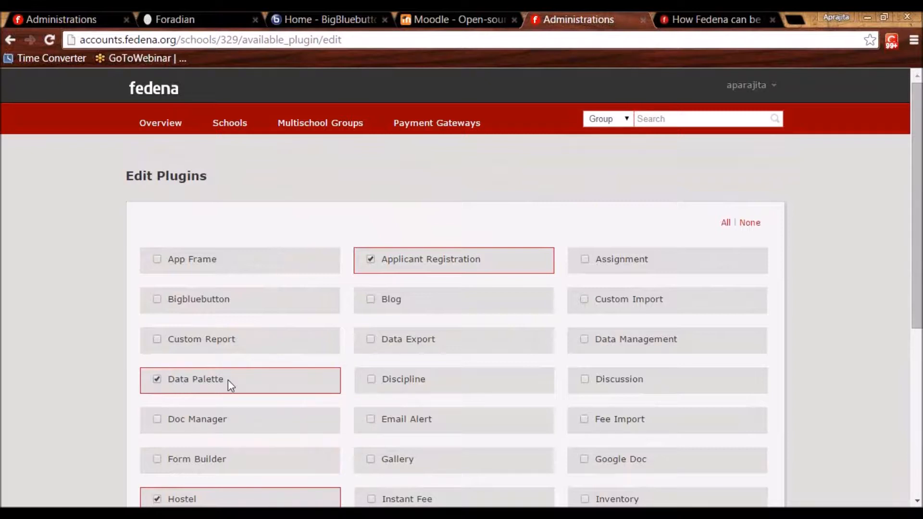
left_click(222, 14)
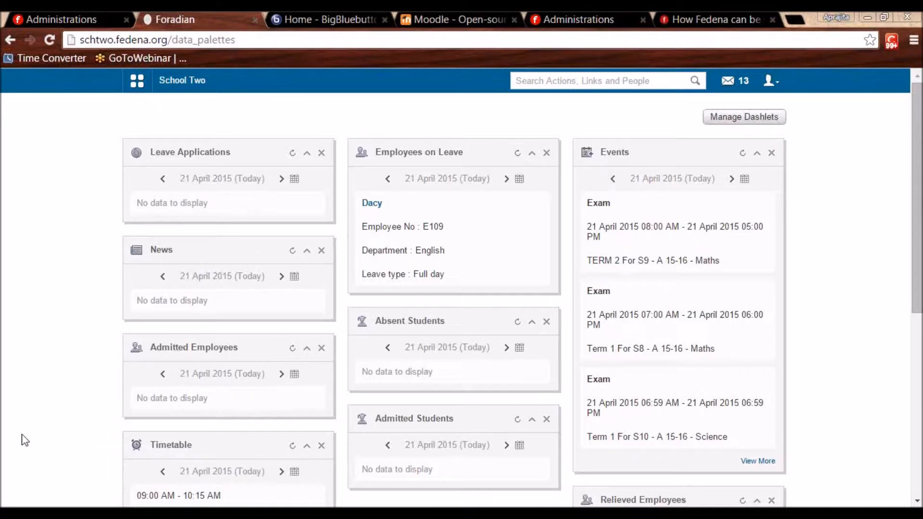
Scroll School Two's dashboard and inspect the Manage Dashlets panel, then return to Edit Plugins.
scroll(21, 437, "down", 5)
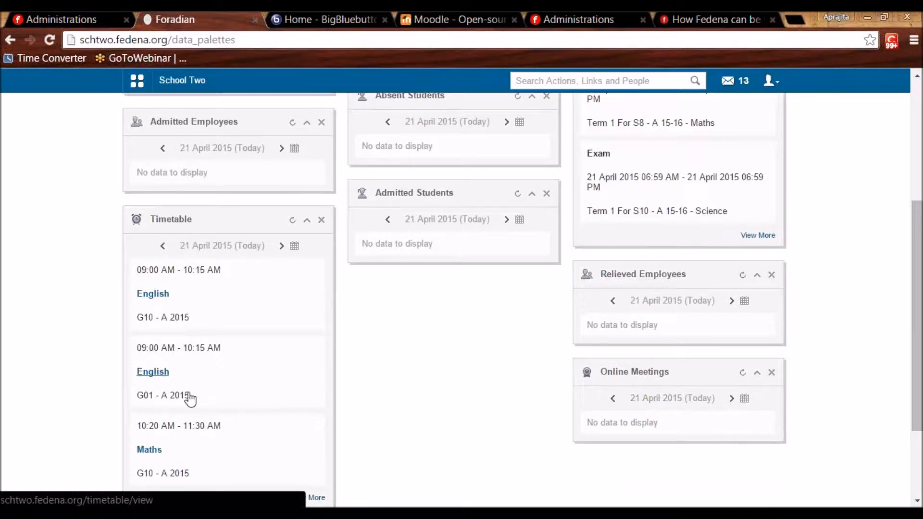
scroll(344, 398, "down", 3)
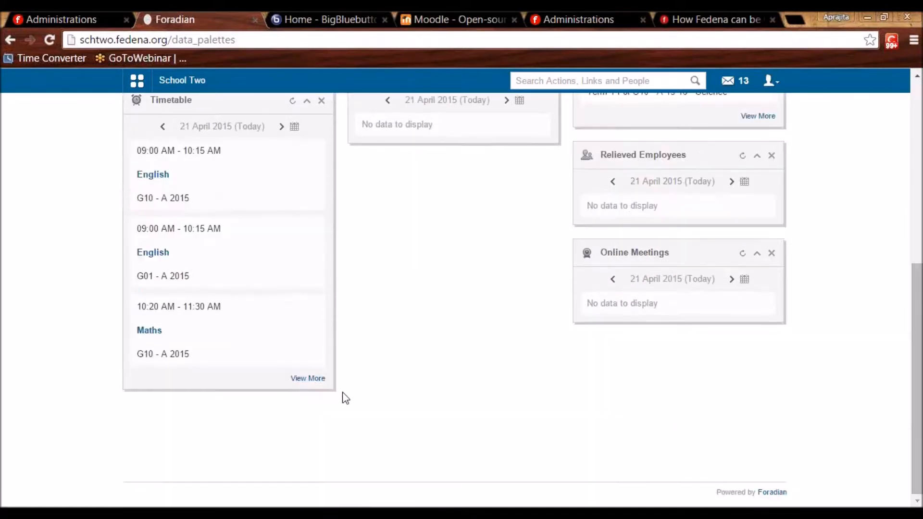
scroll(337, 393, "up", 8)
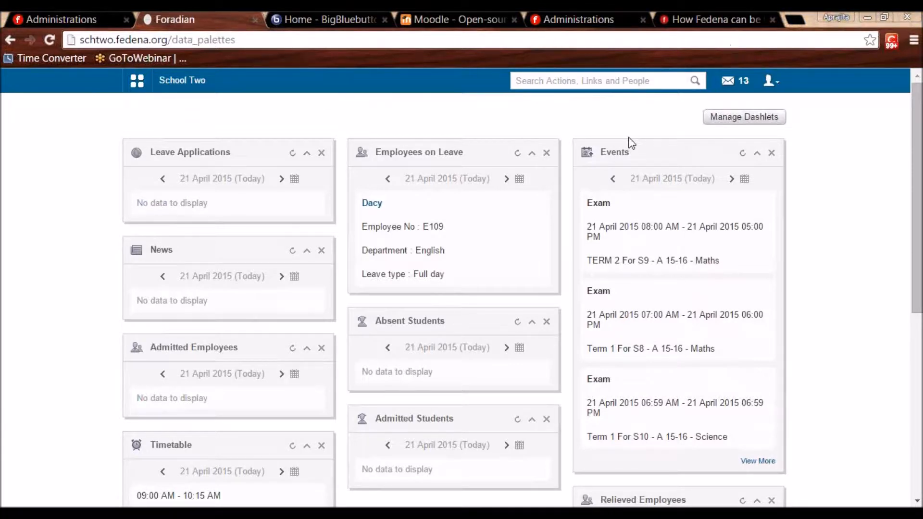
left_click(722, 126)
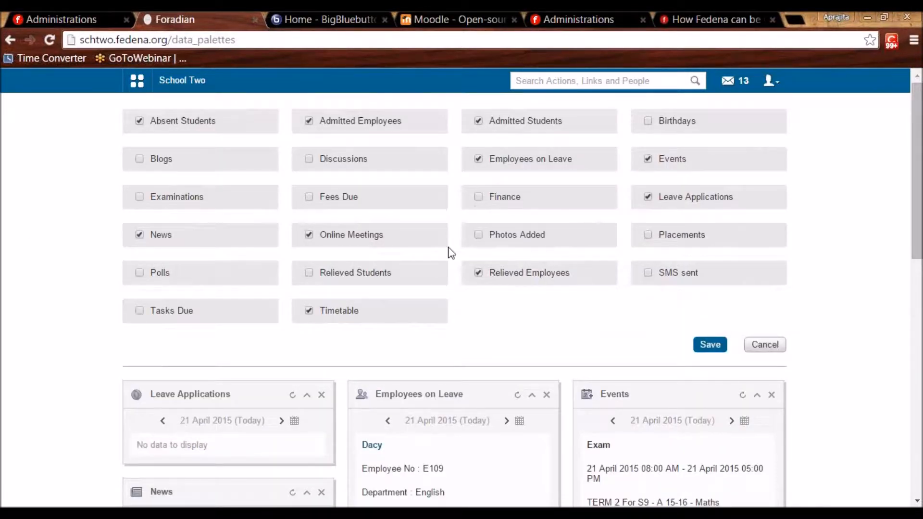
scroll(355, 320, "down", 5)
scroll(352, 323, "up", 5)
left_click(554, 16)
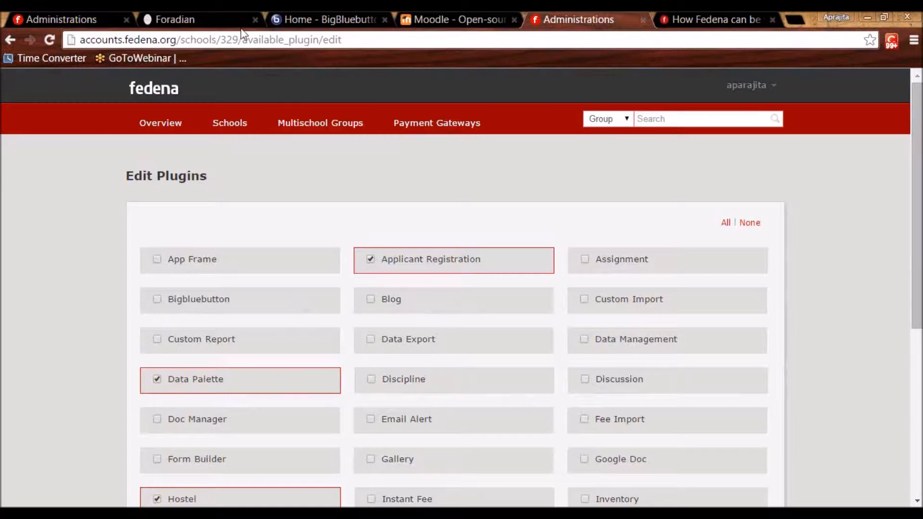
Open School Two's Administration > Settings > General settings page, then return to Edit Plugins.
left_click(220, 16)
left_click(149, 90)
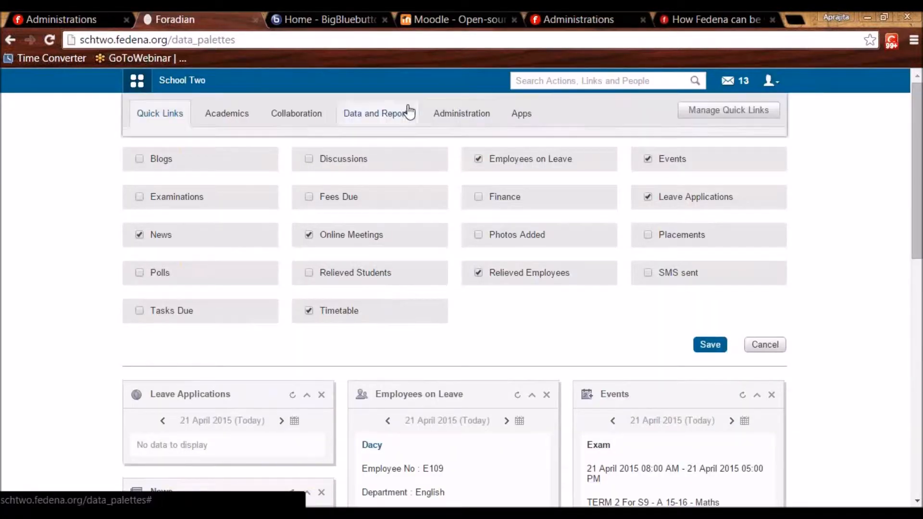
left_click(461, 118)
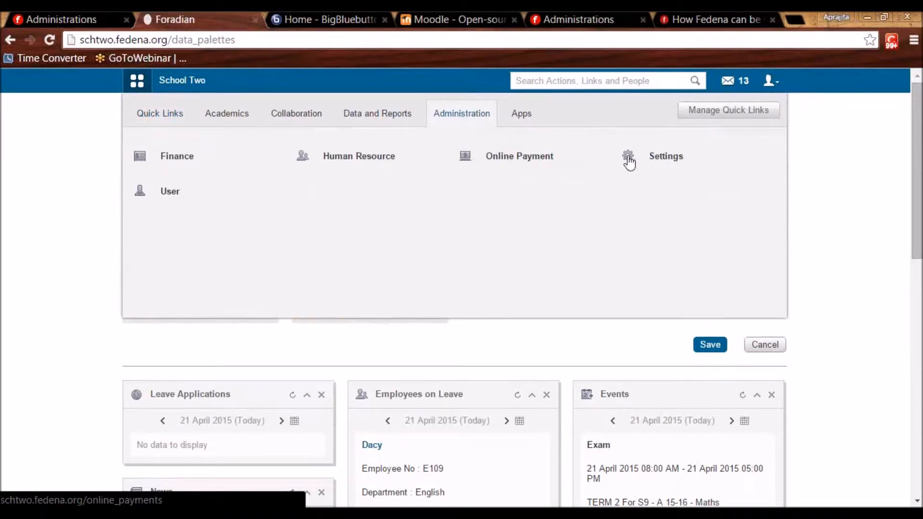
left_click(661, 160)
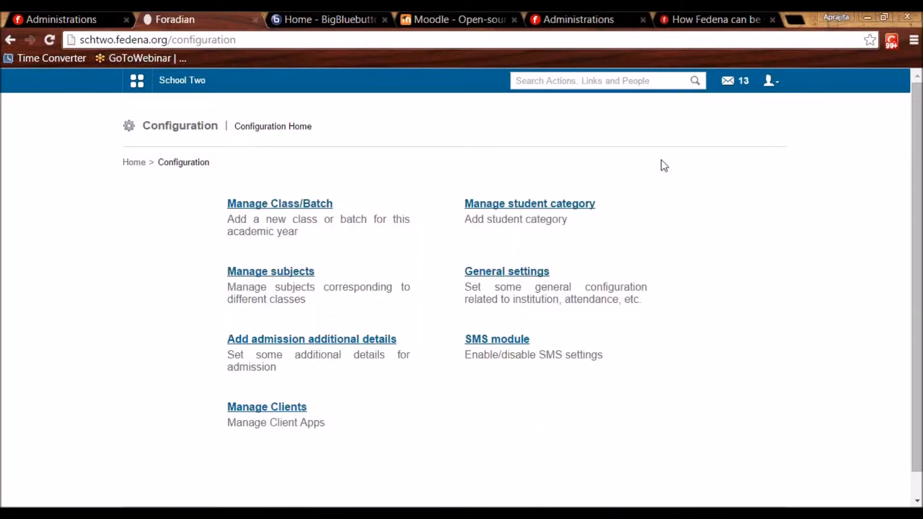
left_click(513, 274)
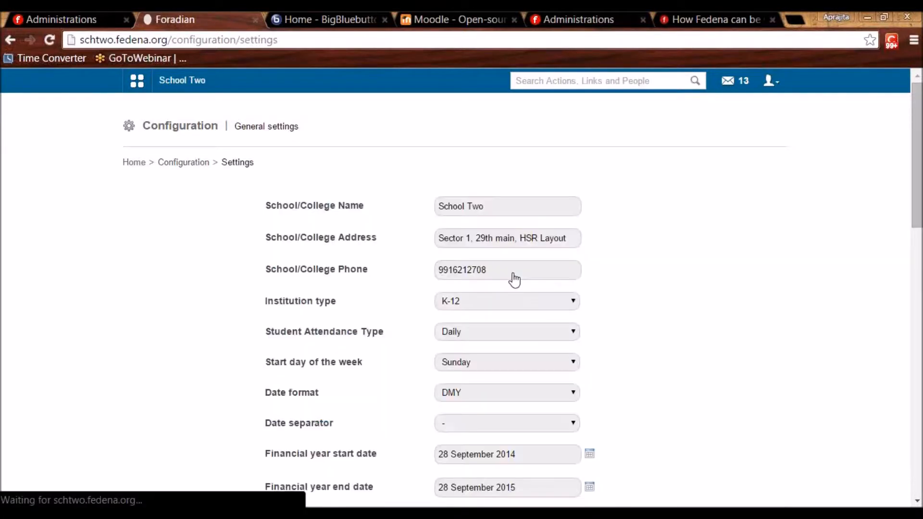
left_click(569, 18)
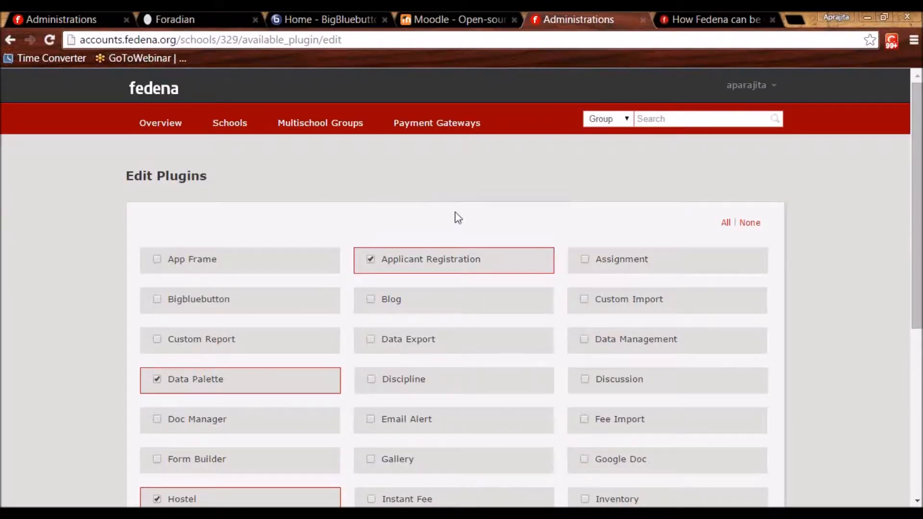
Tick the Theme plugin on Jaypee University's Edit Plugins page.
scroll(357, 354, "down", 5)
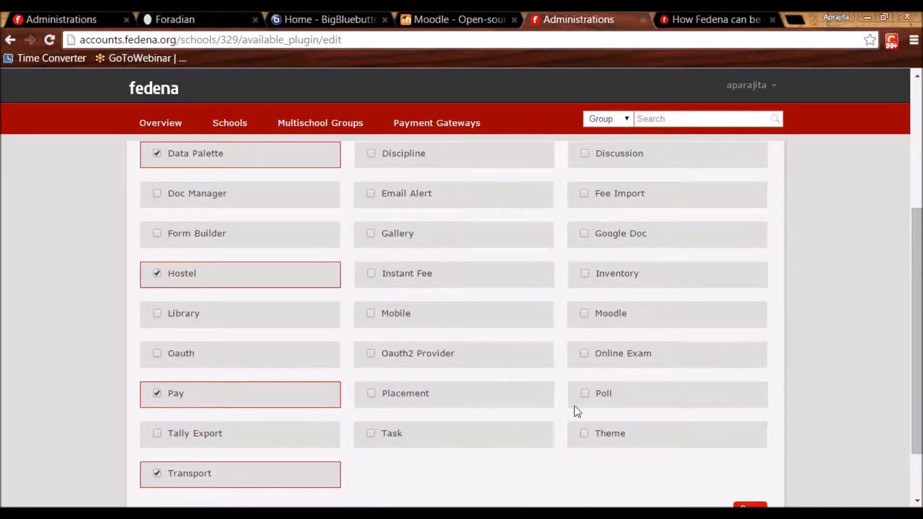
left_click(584, 435)
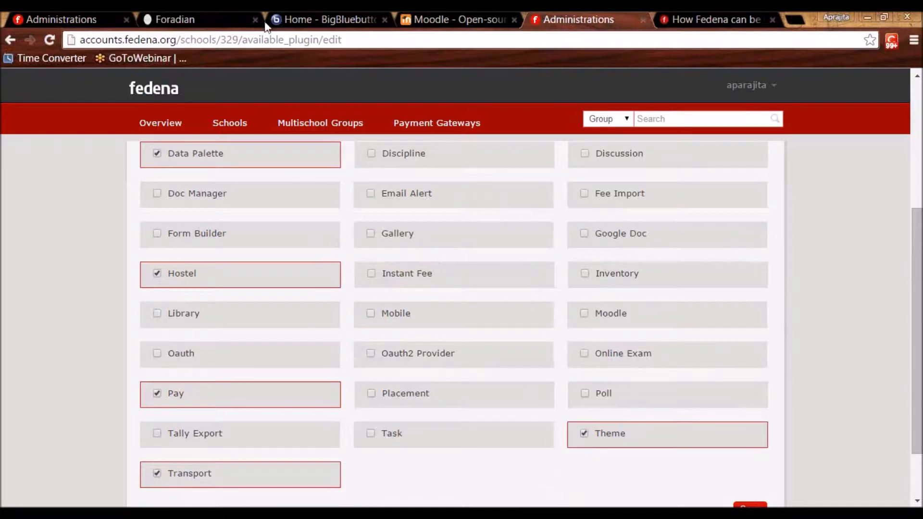
left_click(199, 18)
Set School Two's theme colour to orange in General settings, keeping Arial as the font.
scroll(755, 317, "down", 5)
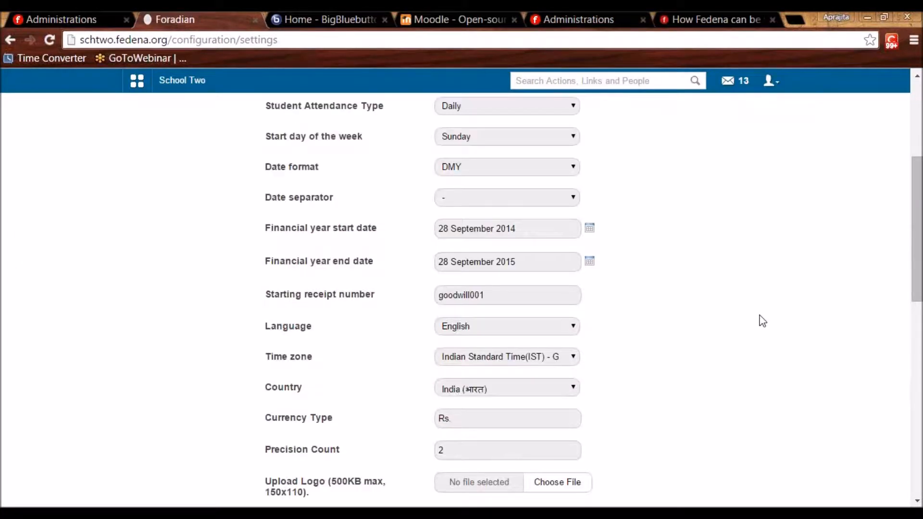
scroll(697, 327, "down", 5)
left_click(548, 434)
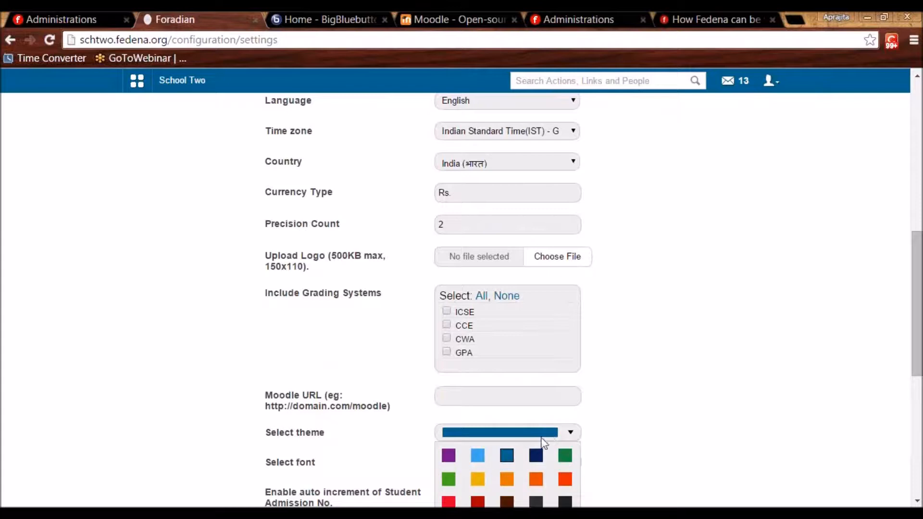
left_click(507, 480)
scroll(577, 336, "down", 5)
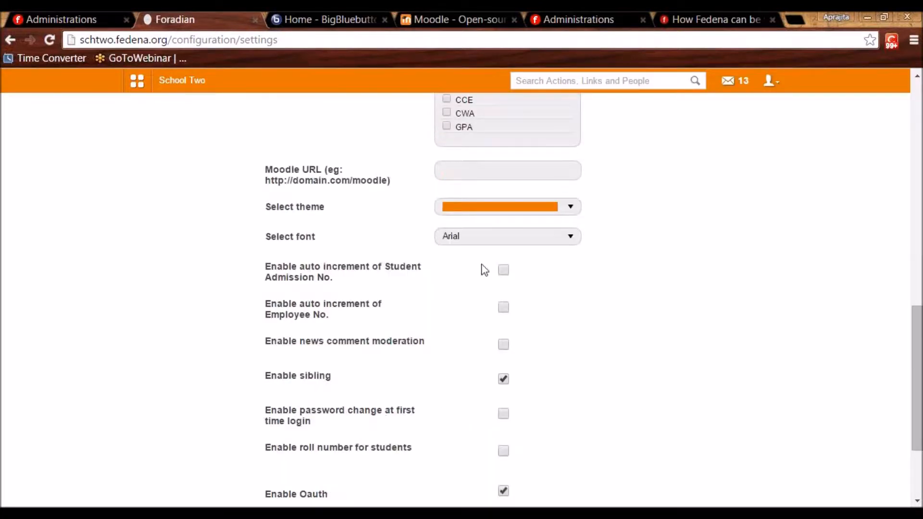
left_click(462, 240)
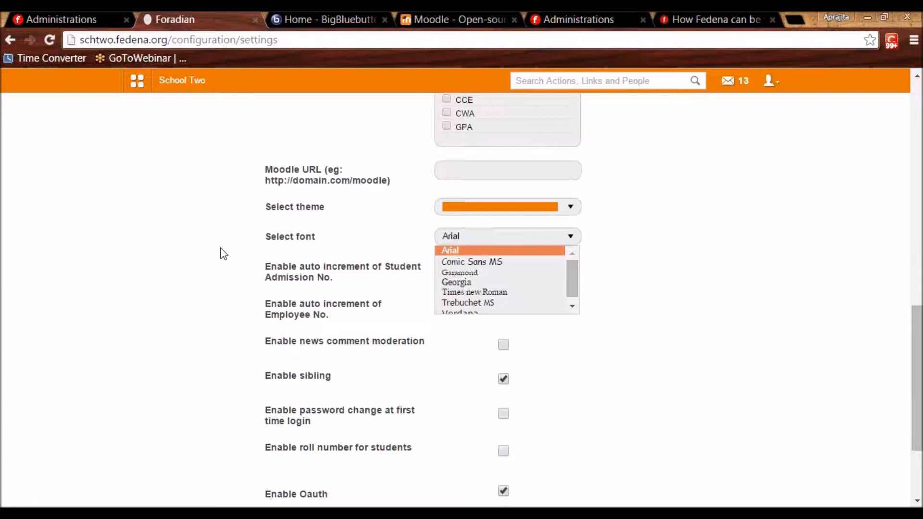
left_click(186, 271)
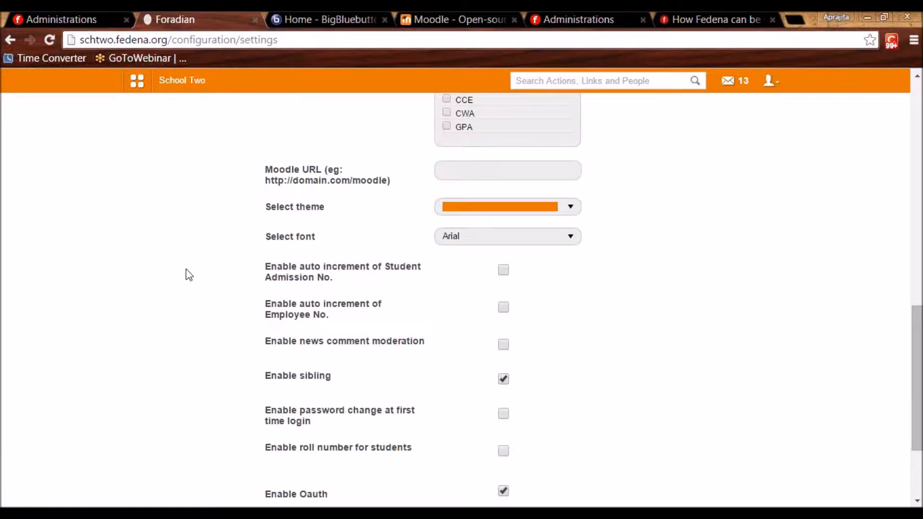
left_click(572, 11)
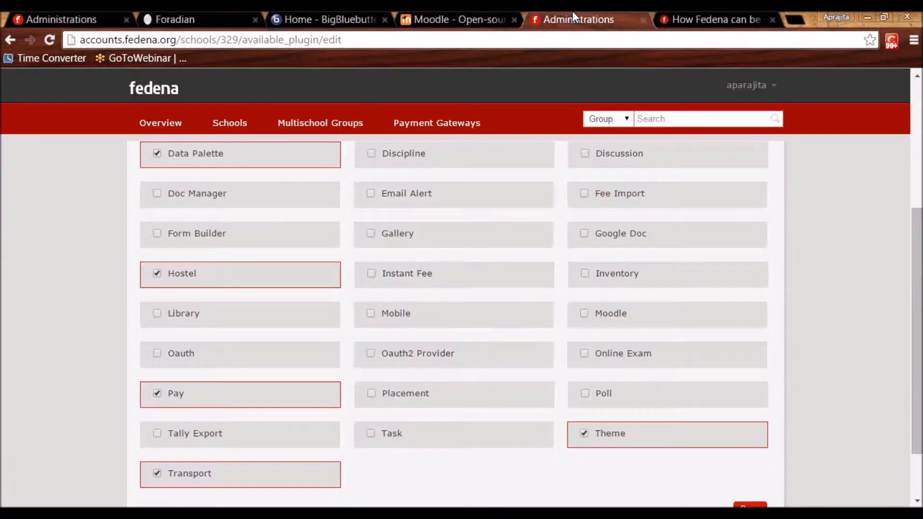
Tick the Moodle plugin for Jaypee University and view Moodle's downloads page (latest 2.8.5+).
left_click(584, 317)
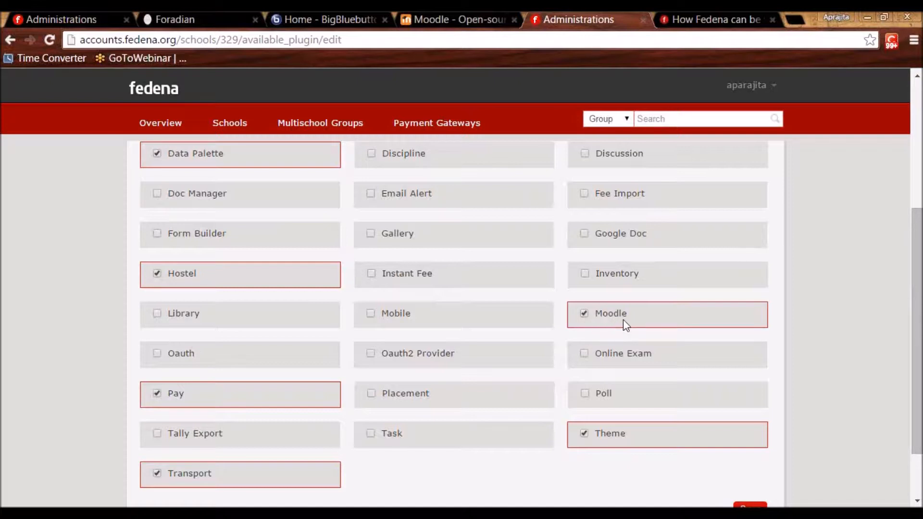
left_click(457, 20)
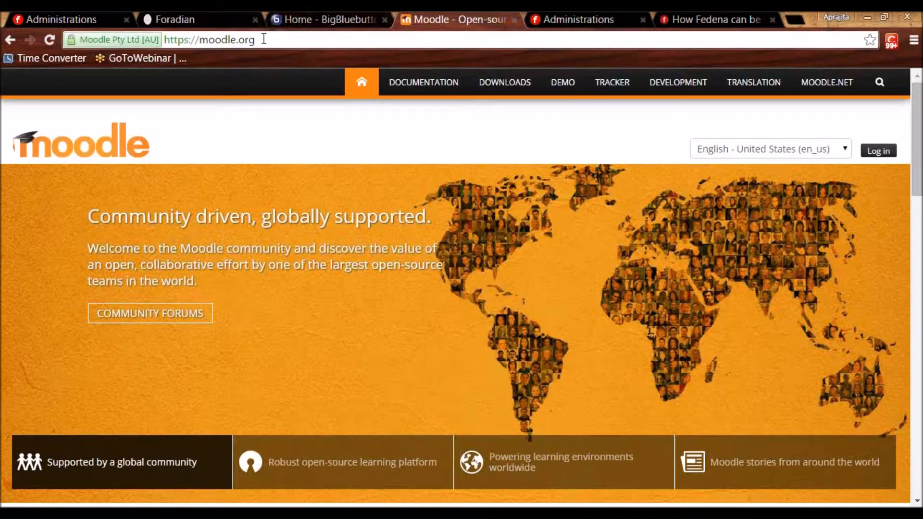
left_click(504, 85)
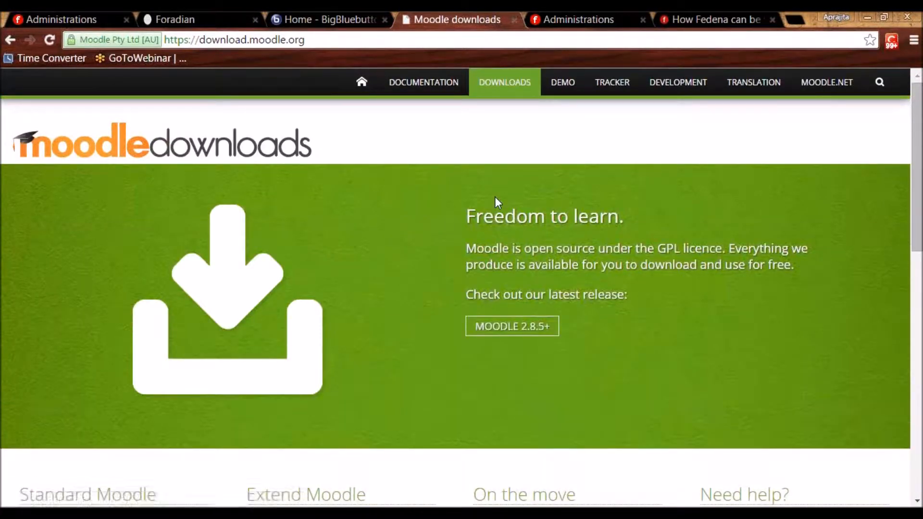
scroll(494, 197, "down", 4)
scroll(494, 237, "up", 4)
left_click(203, 18)
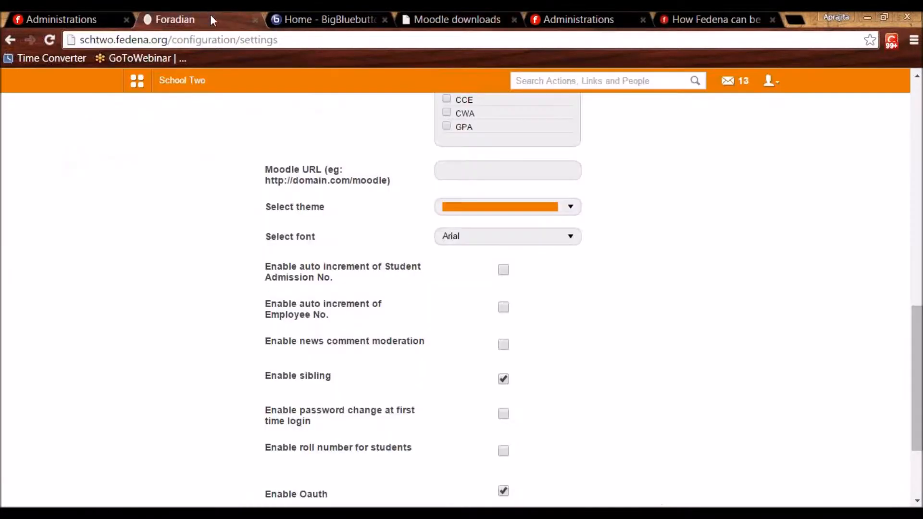
Leave School Two's Moodle URL setting empty, then return to Jaypee University's Edit Plugins page.
left_click(464, 174)
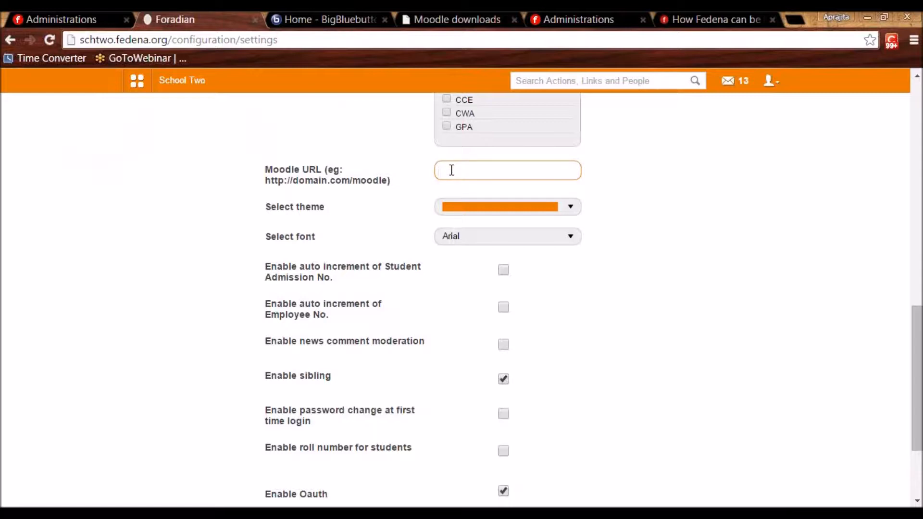
left_click(214, 251)
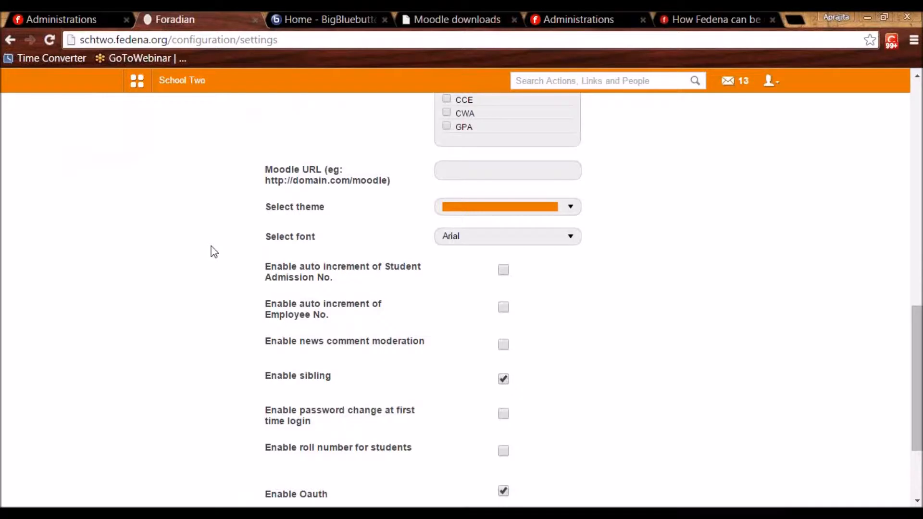
scroll(214, 251, "up", 5)
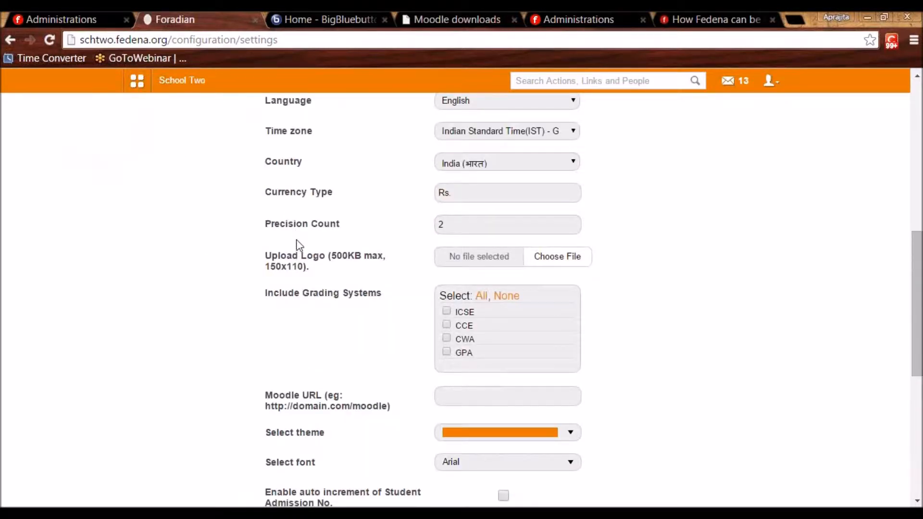
scroll(298, 245, "down", 5)
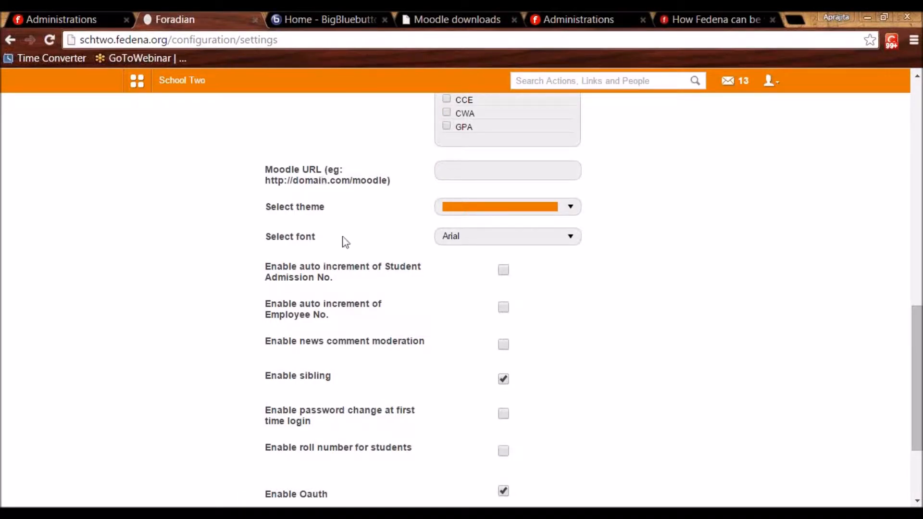
scroll(342, 250, "down", 3)
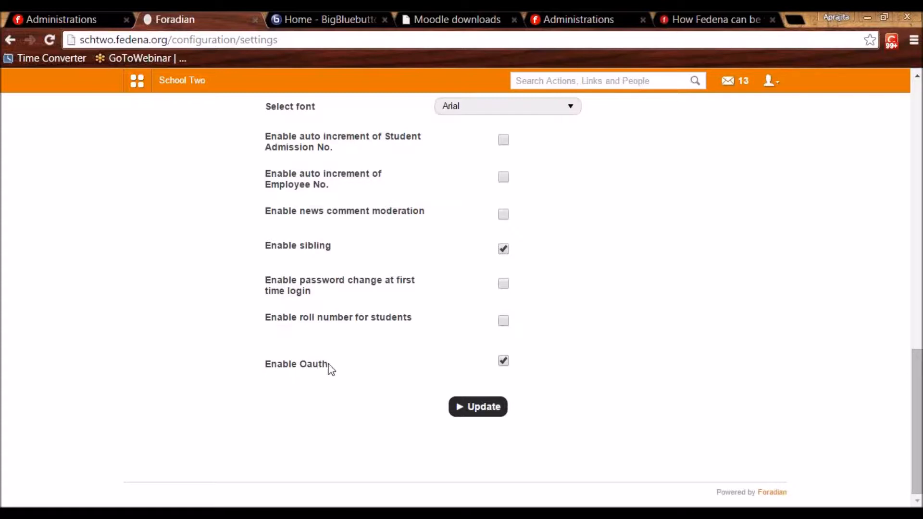
left_click(606, 17)
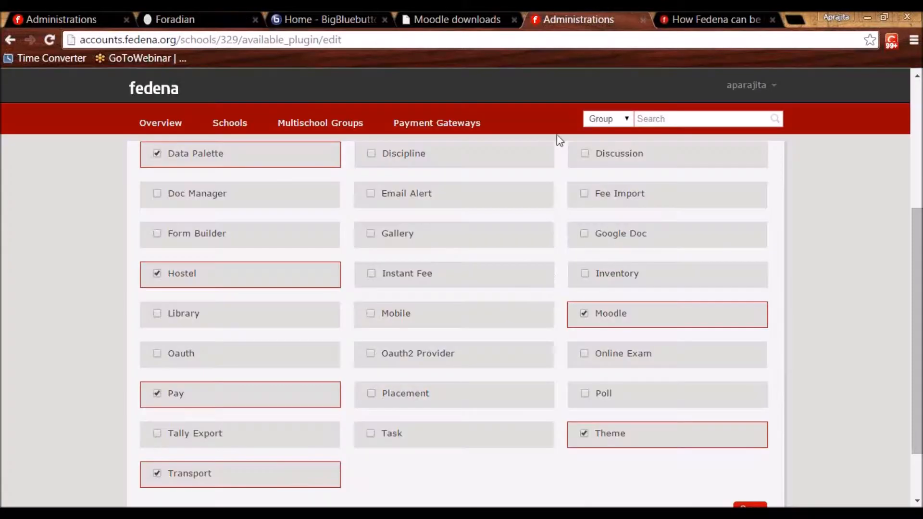
Tick the Oauth plugin for Jaypee University and confirm School Two's settings show it enabled.
left_click(158, 355)
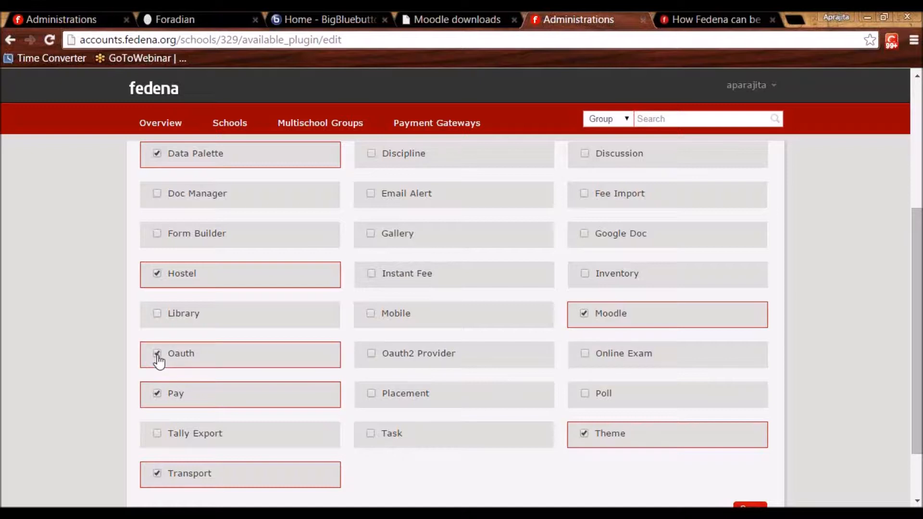
left_click(207, 19)
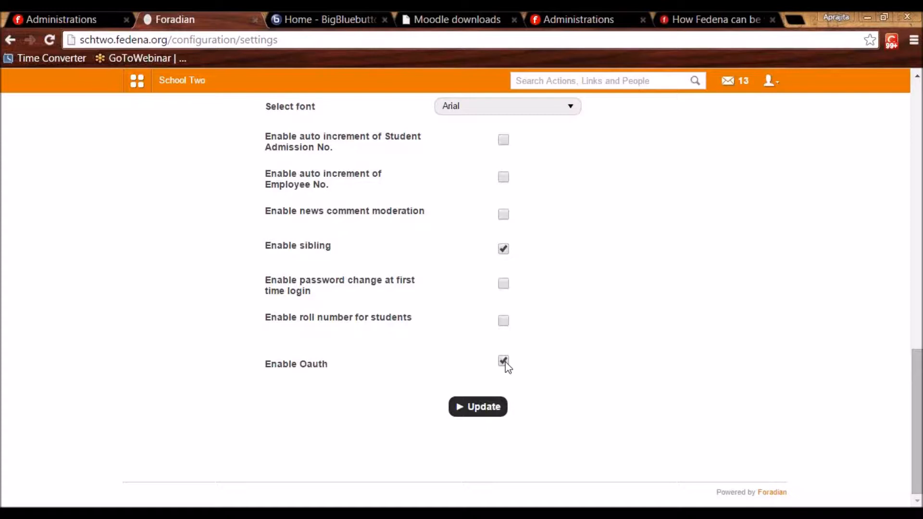
left_click(552, 17)
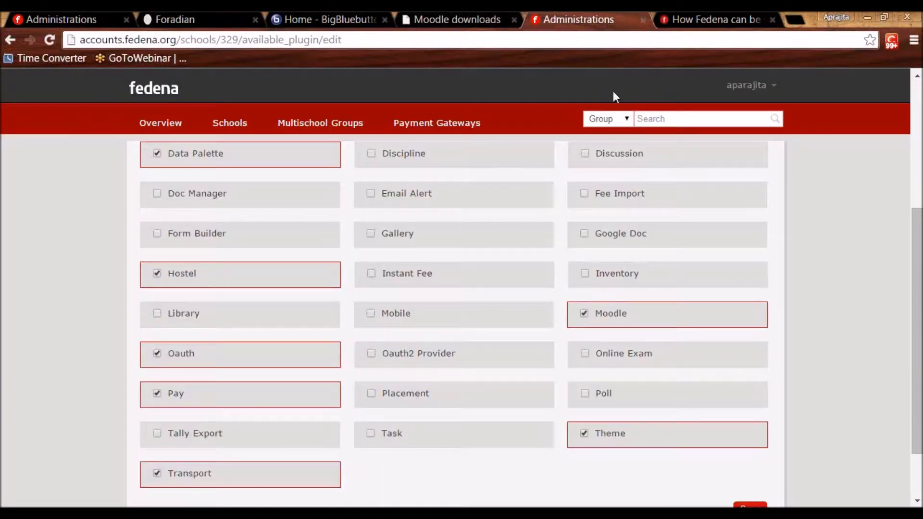
Open the account's Plugin Settings page from the Company profile.
left_click(746, 85)
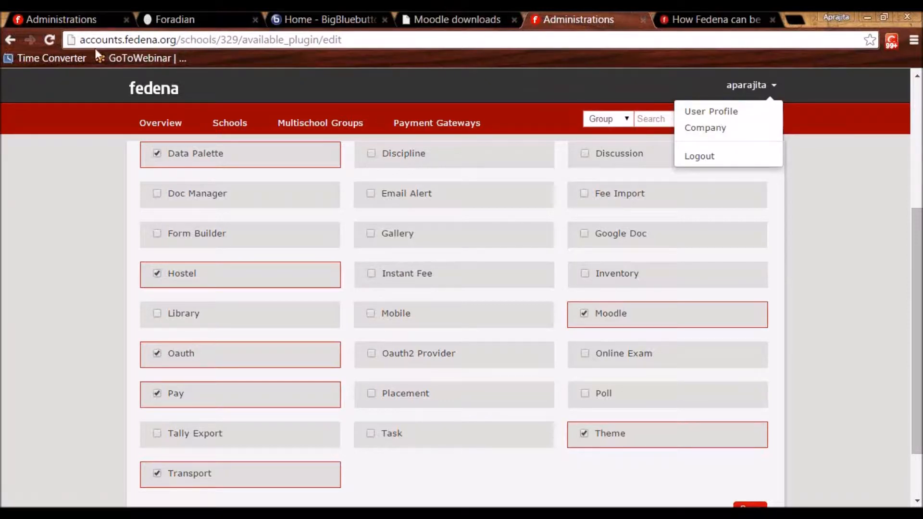
left_click(717, 136)
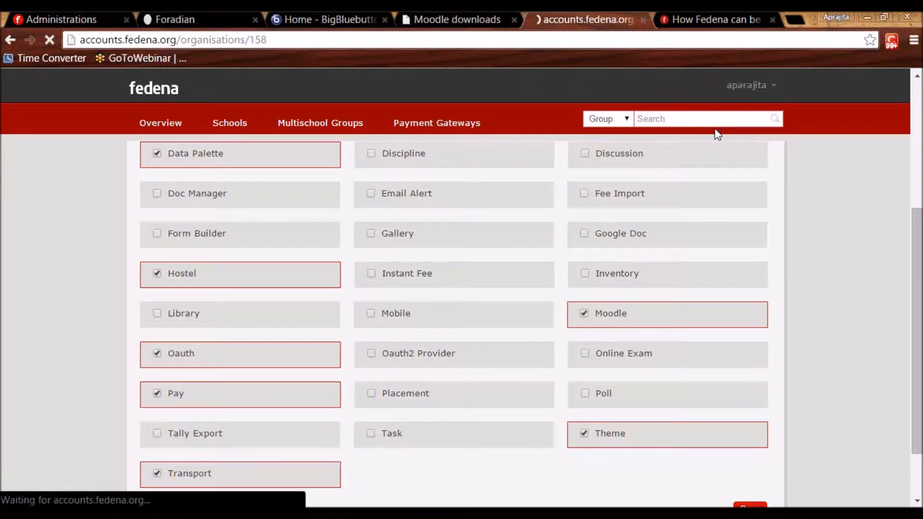
left_click(181, 424)
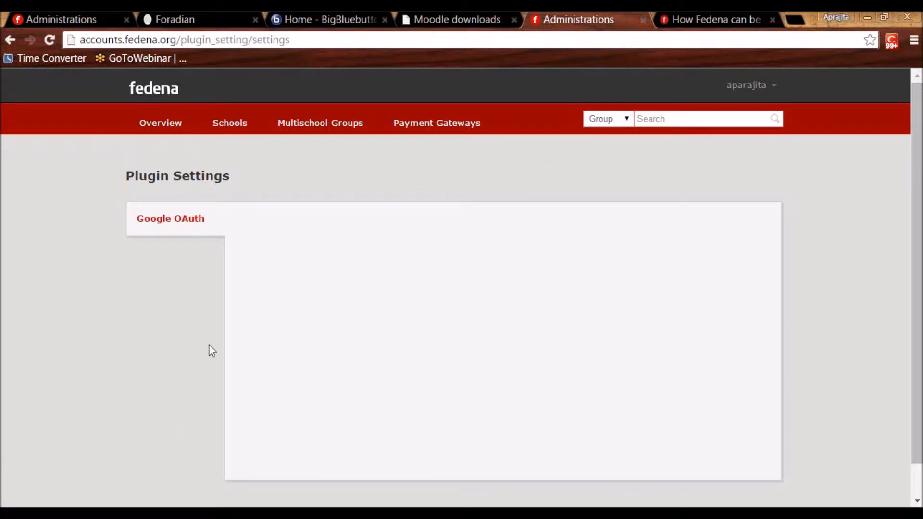
View Google OAuth's filled-in client key and client secret, then return to School Two's settings.
left_click(183, 226)
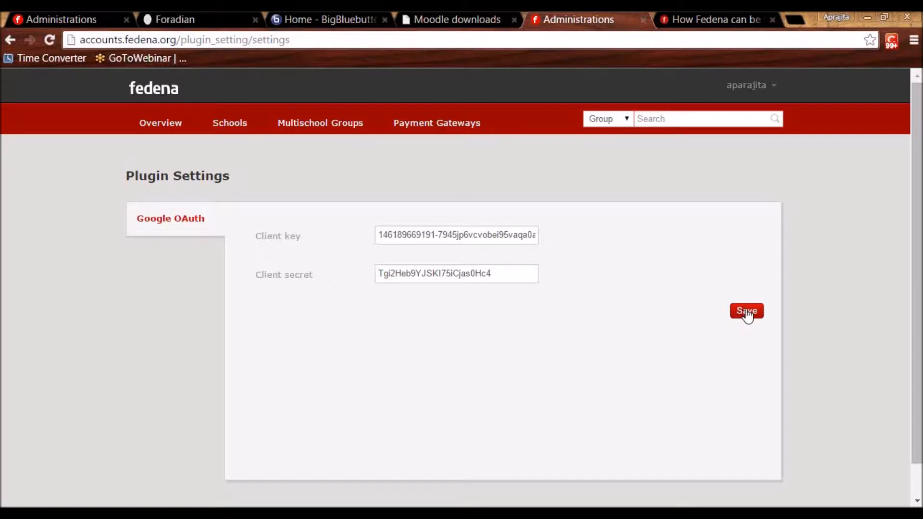
left_click(224, 18)
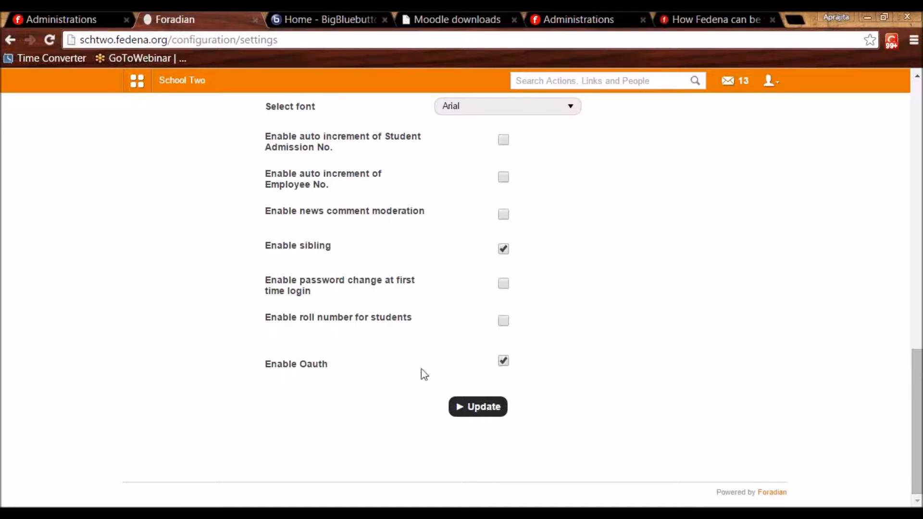
Log out of School Two to reveal its Google sign-in option, then return to the administration.
left_click(768, 82)
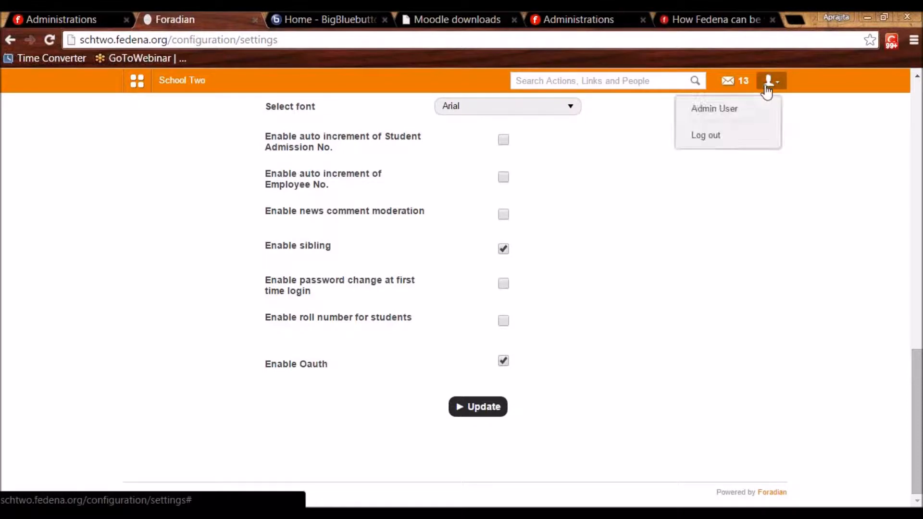
left_click(725, 137)
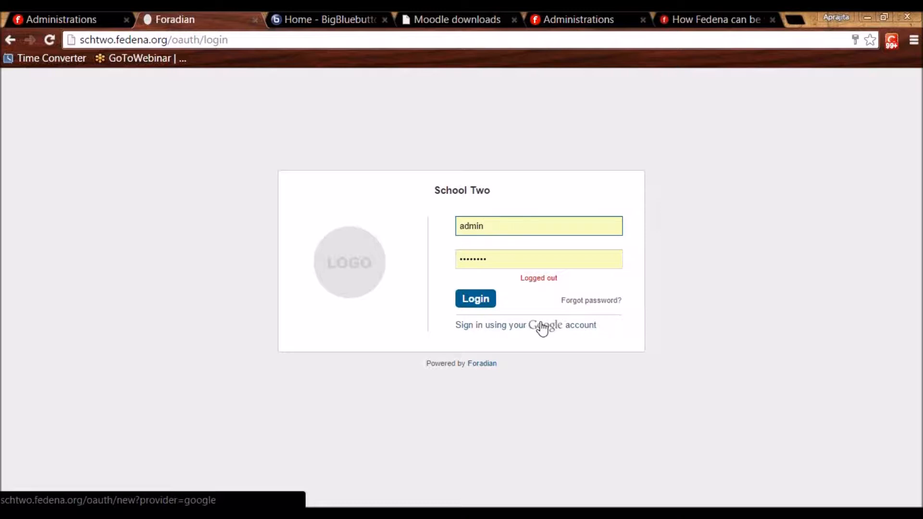
left_click(587, 17)
Enable the Mobile plugin for Jaypee University, then go back to the School Two login tab.
left_click(242, 137)
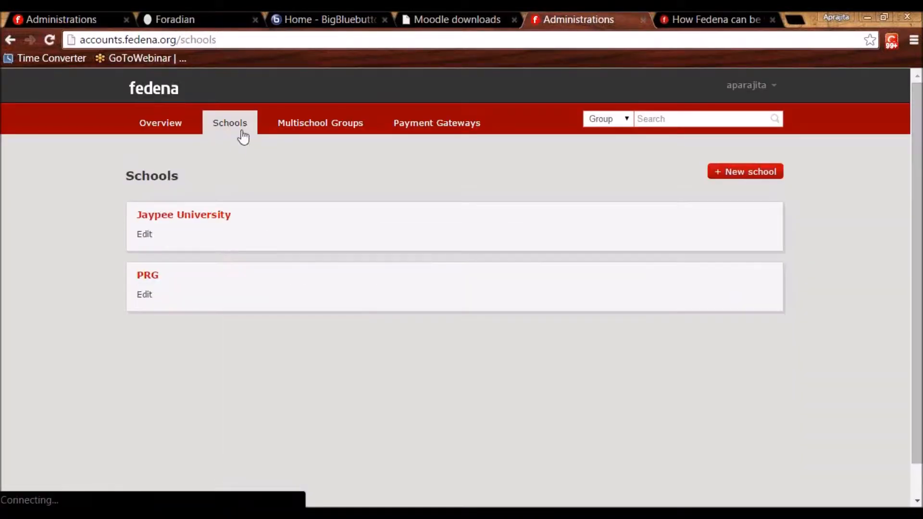
left_click(184, 220)
left_click(152, 298)
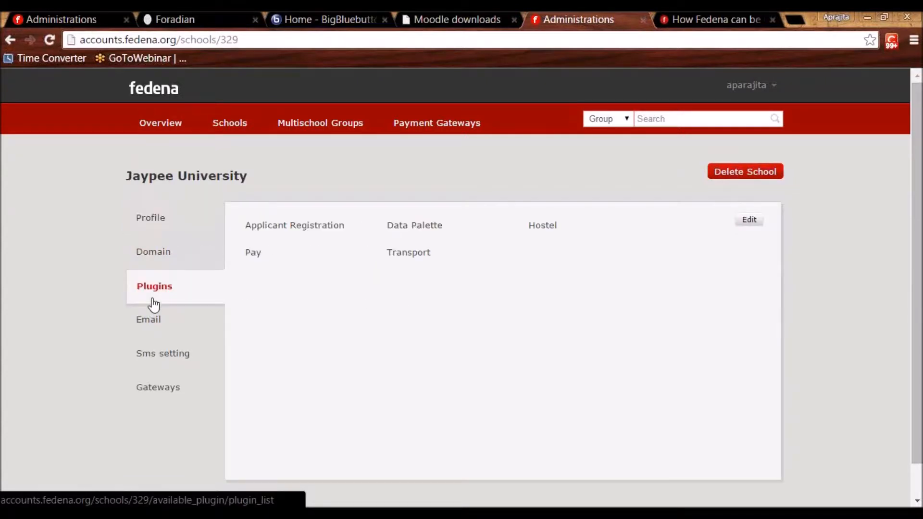
left_click(749, 219)
scroll(476, 416, "down", 5)
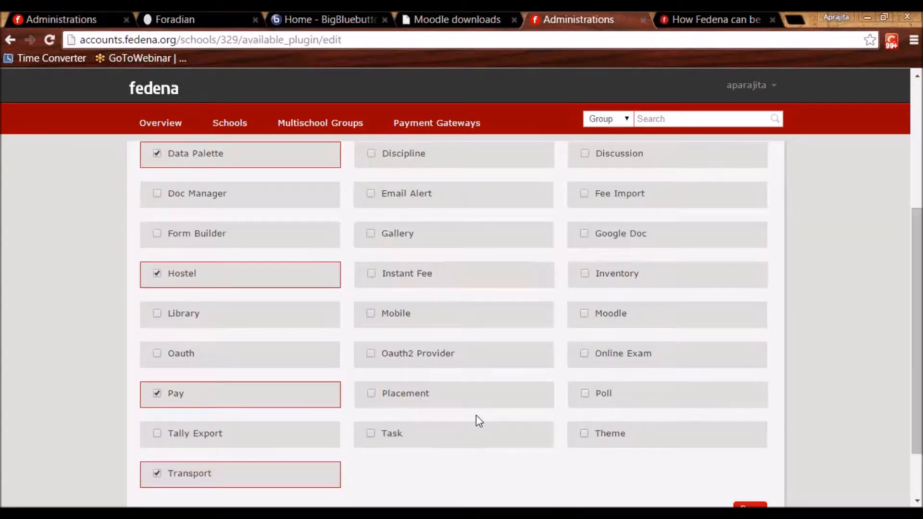
left_click(371, 318)
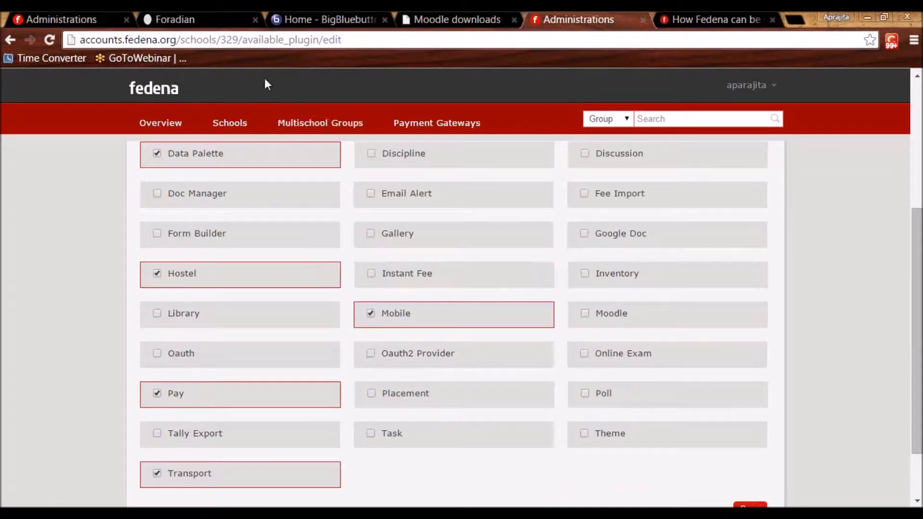
left_click(198, 10)
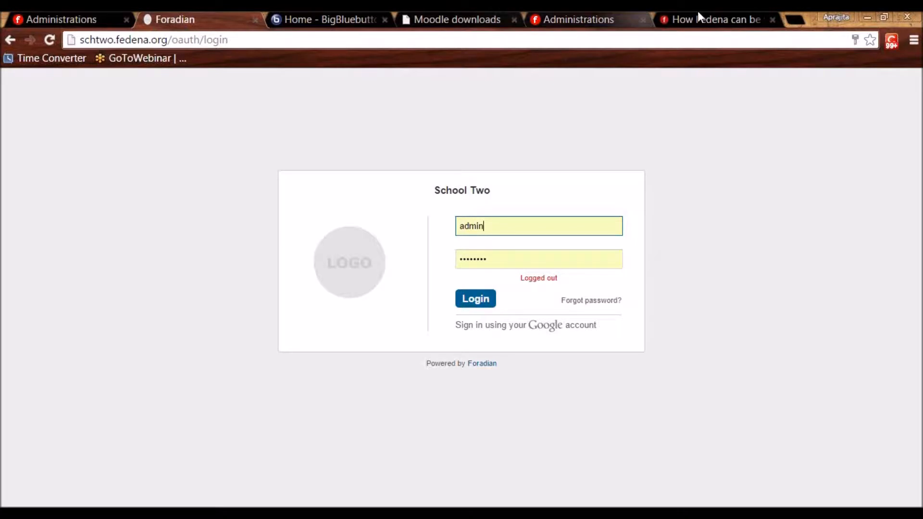
Read the mobile-version support article, briefly highlighting the NEAT AND SIMPLE LOGIN SCREEN heading.
left_click(711, 11)
scroll(258, 216, "up", 10)
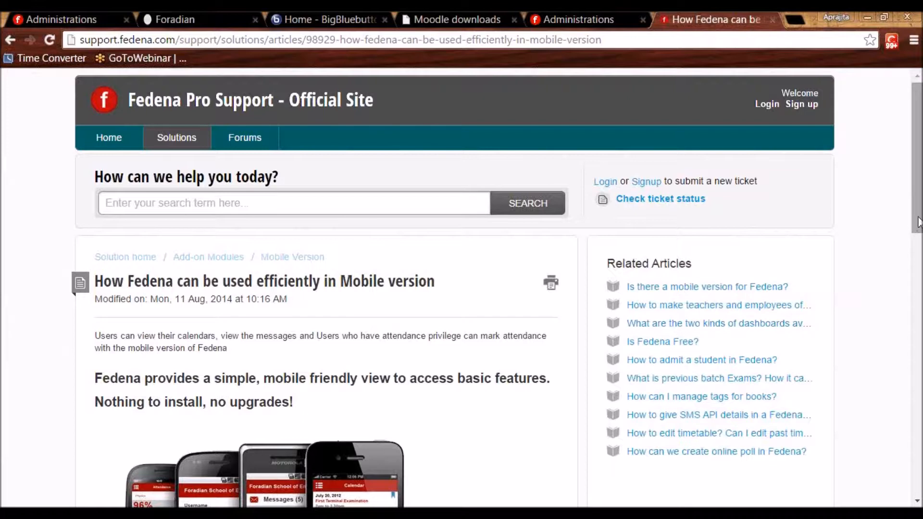
scroll(884, 269, "down", 8)
scroll(861, 370, "down", 3)
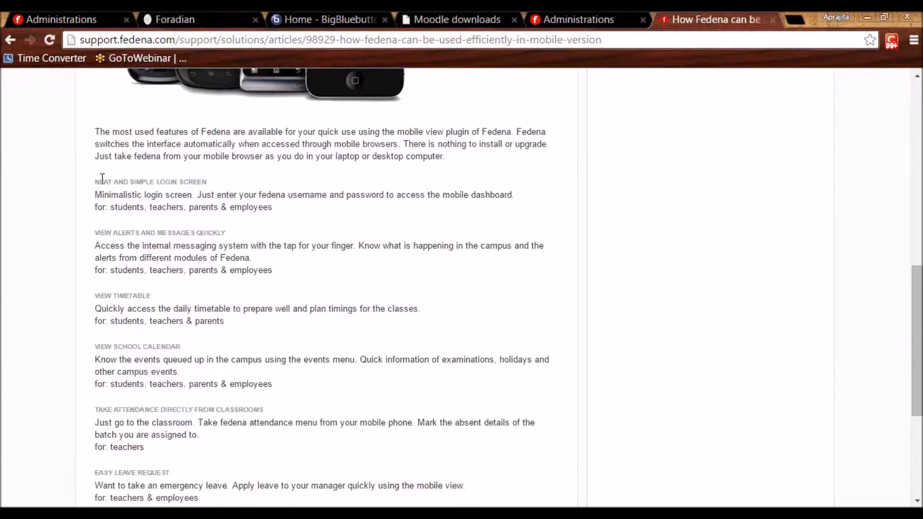
left_click_drag(96, 182, 206, 183)
left_click(243, 191)
Log in to School Two and open the Messages inbox.
left_click(167, 17)
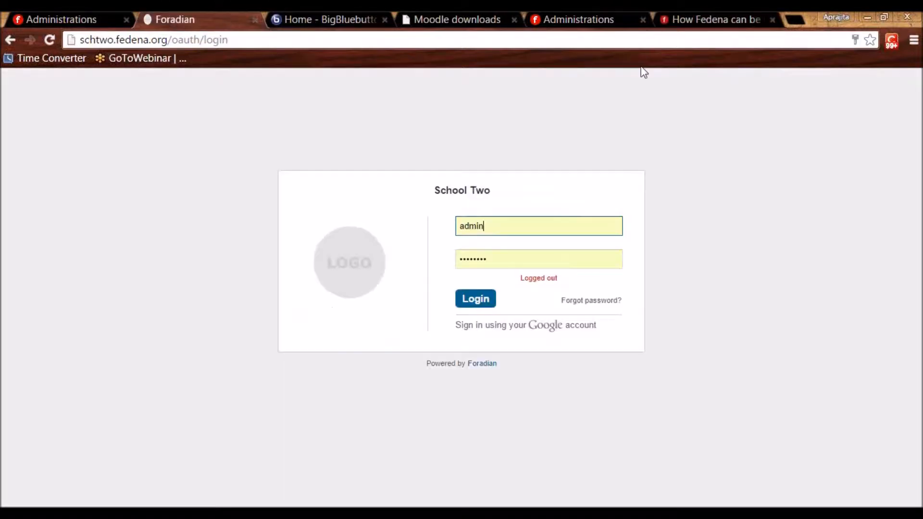
left_click(471, 312)
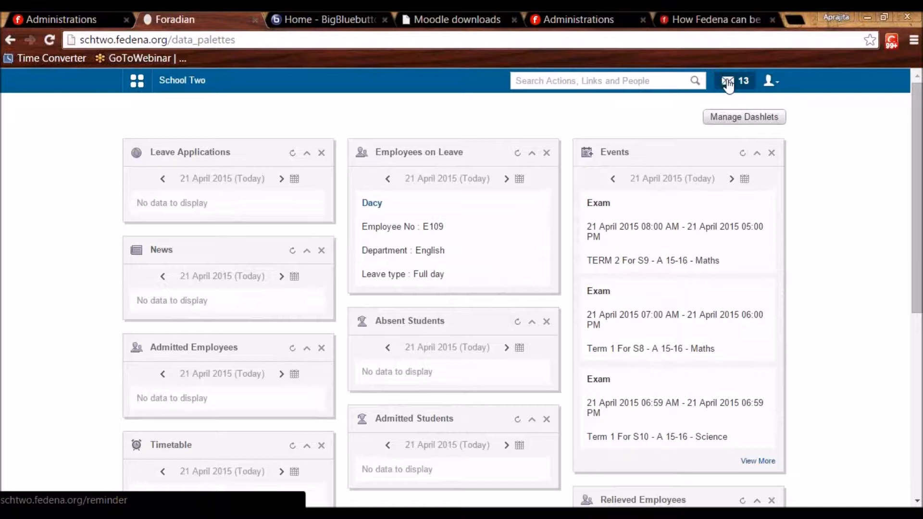
left_click(728, 85)
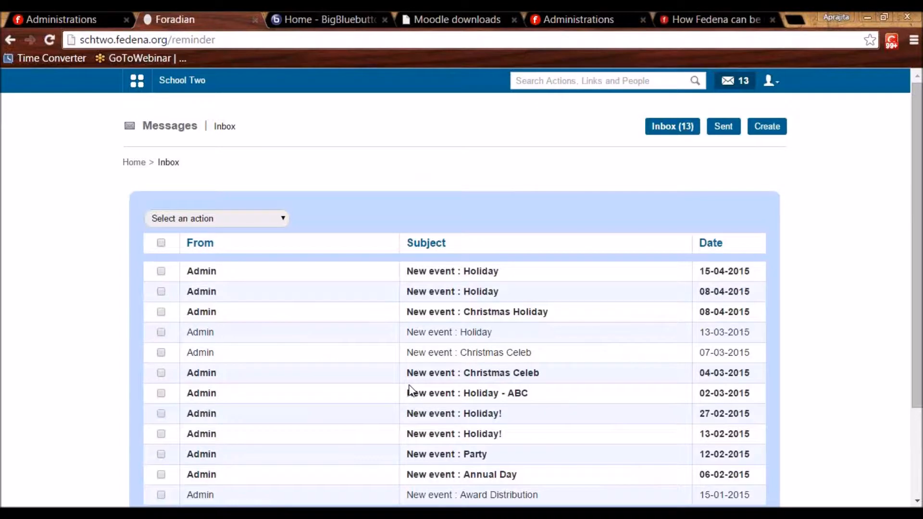
Review the support article's timetable audience (students, teachers, parents), then return to the inbox.
left_click(686, 17)
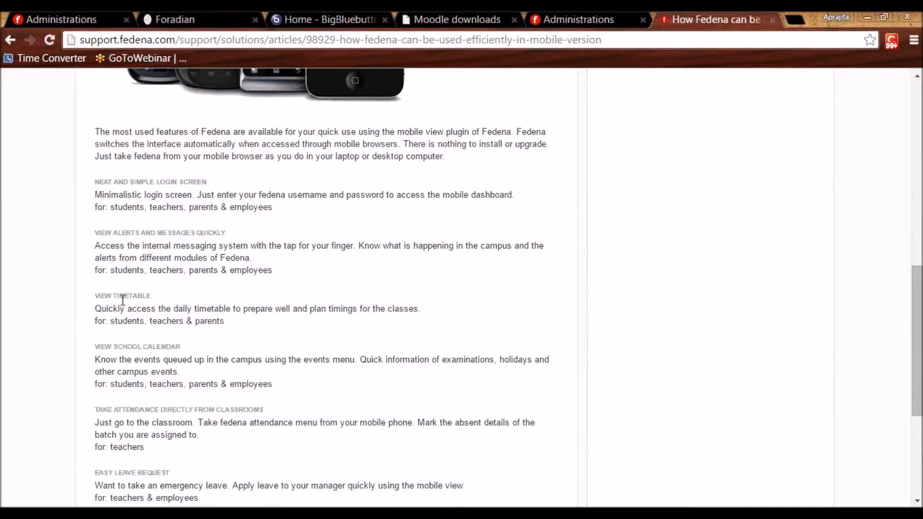
double_click(128, 322)
double_click(172, 322)
double_click(206, 322)
left_click(206, 327)
scroll(156, 428, "down", 5)
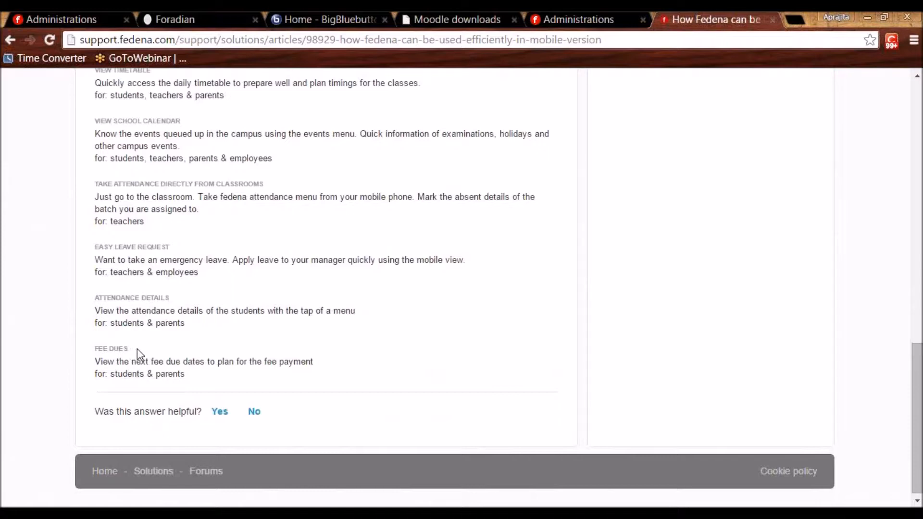
scroll(137, 348, "up", 5)
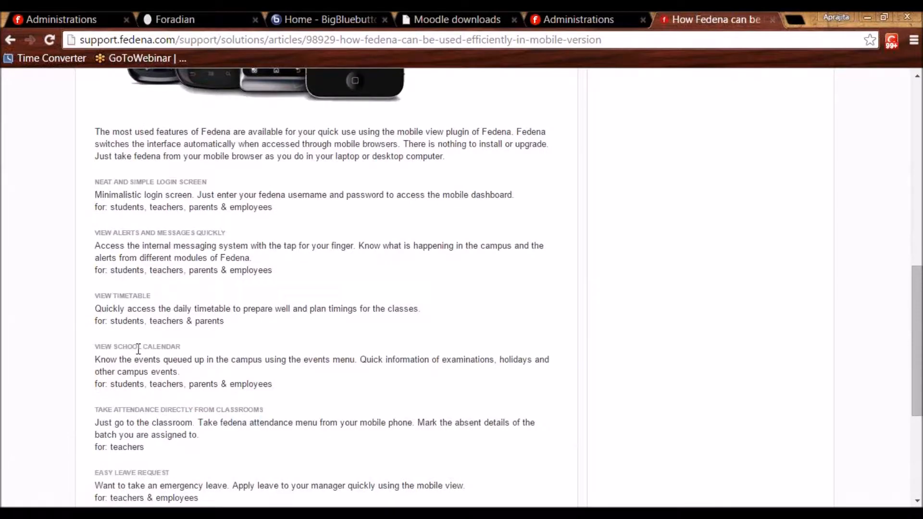
scroll(183, 385, "up", 5)
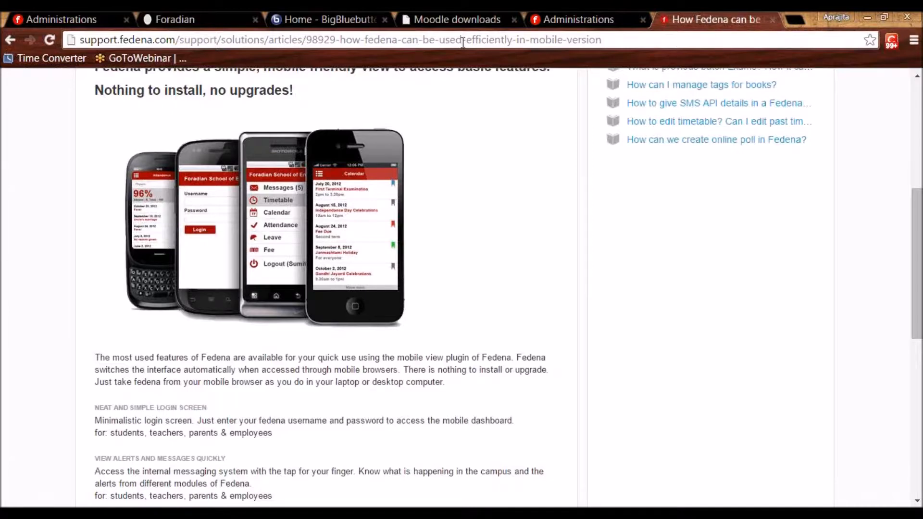
left_click(202, 11)
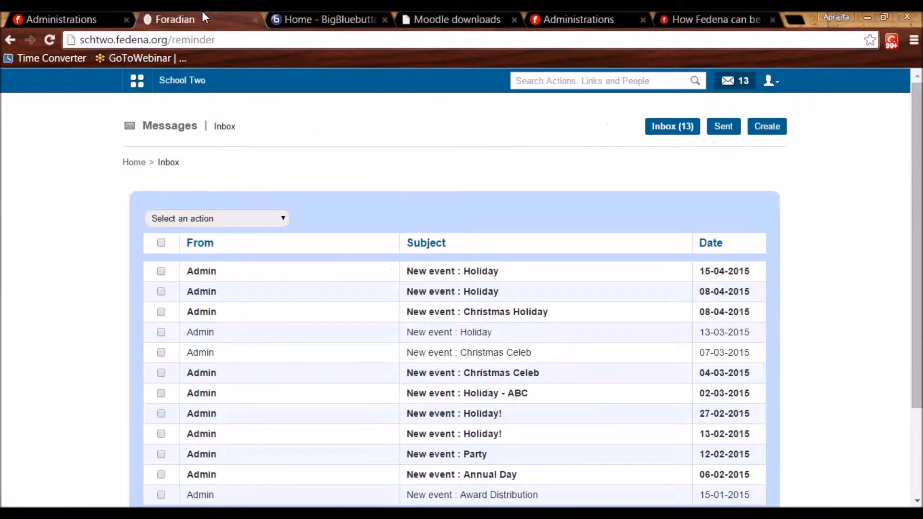
Tick Gallery in Jaypee University's plugin settings, then switch back to the School Two site.
left_click(602, 12)
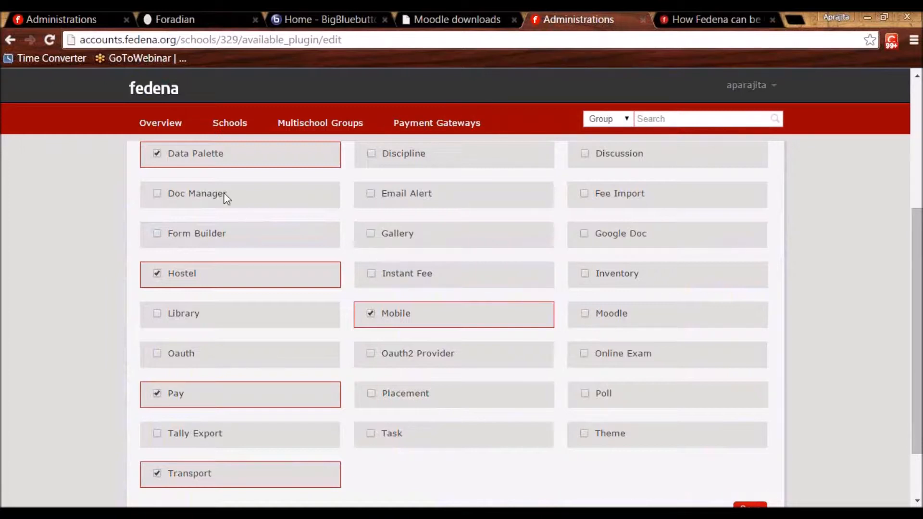
left_click(373, 238)
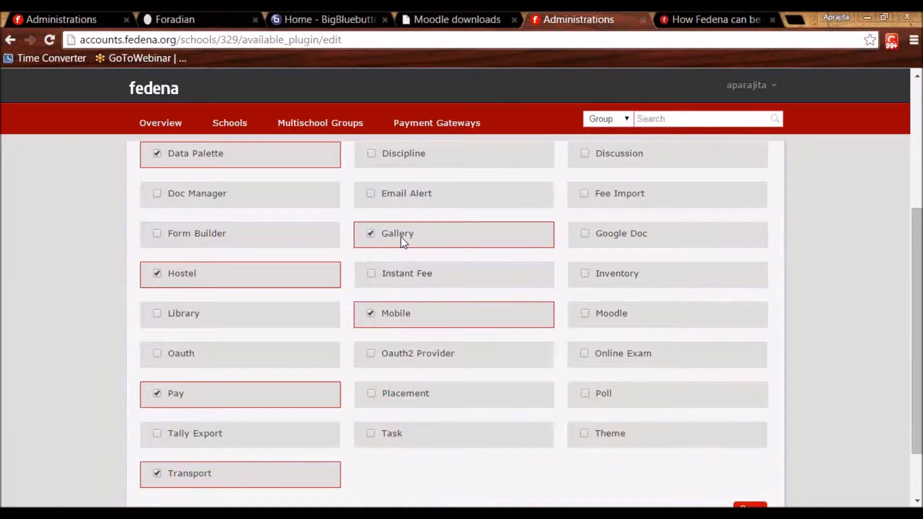
left_click(223, 13)
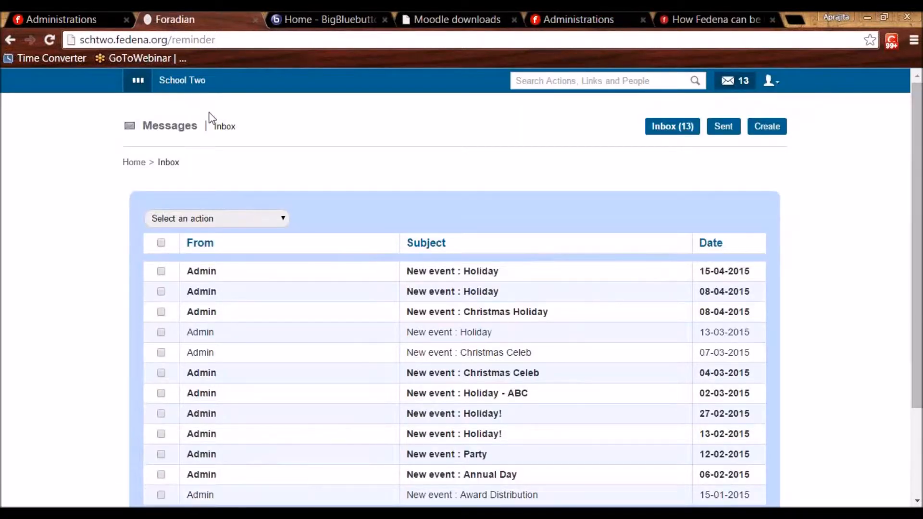
Open the Gallery from the apps menu's Collaboration section.
left_click(224, 118)
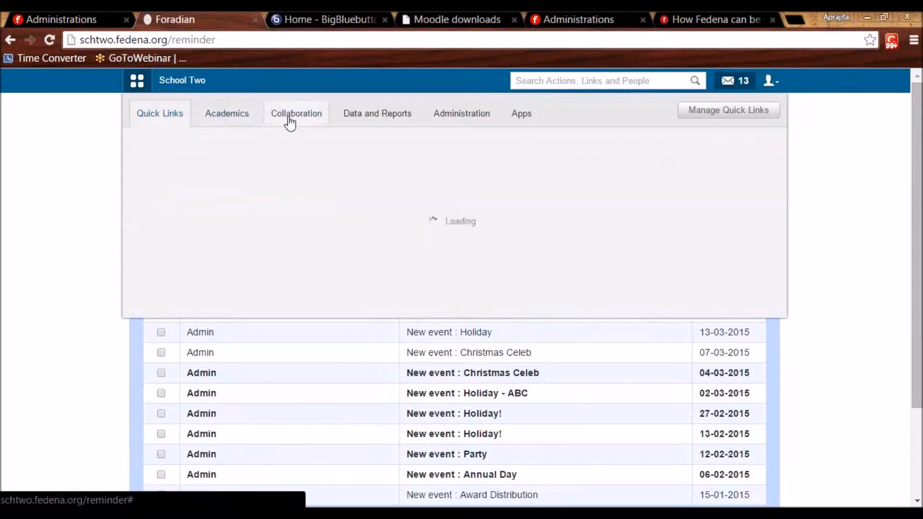
left_click(301, 117)
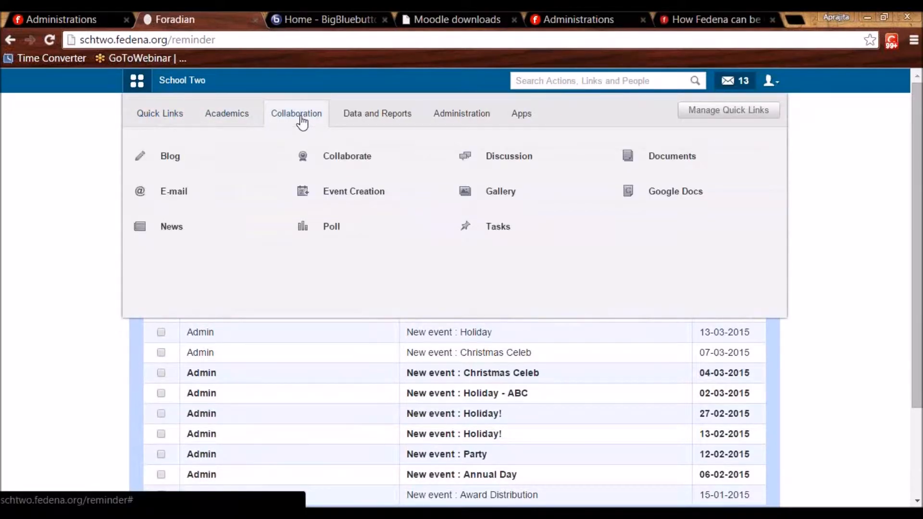
left_click(501, 192)
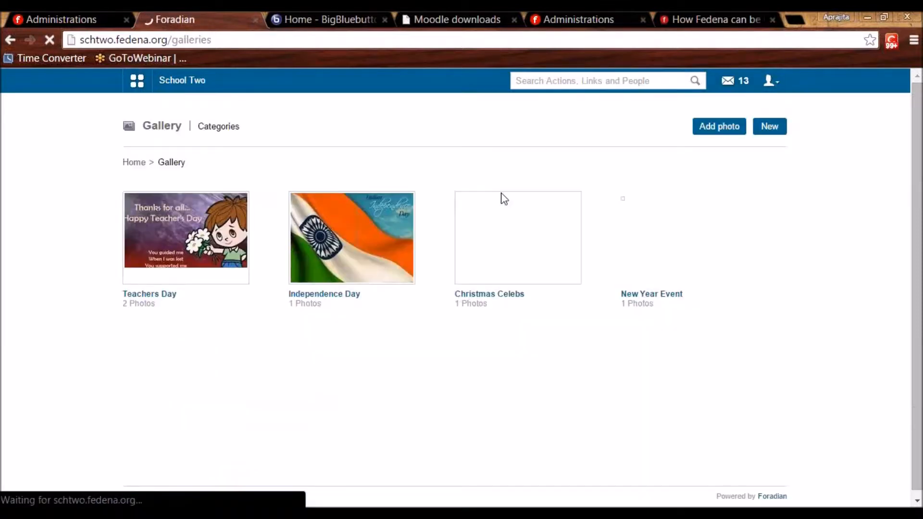
Look over the New category form, then return to the gallery and open the Teachers Day album.
left_click(769, 127)
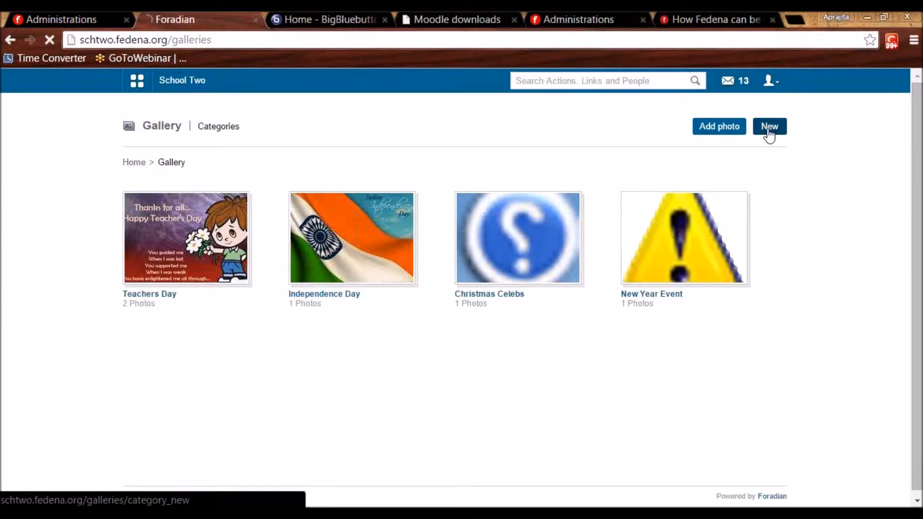
left_click(303, 208)
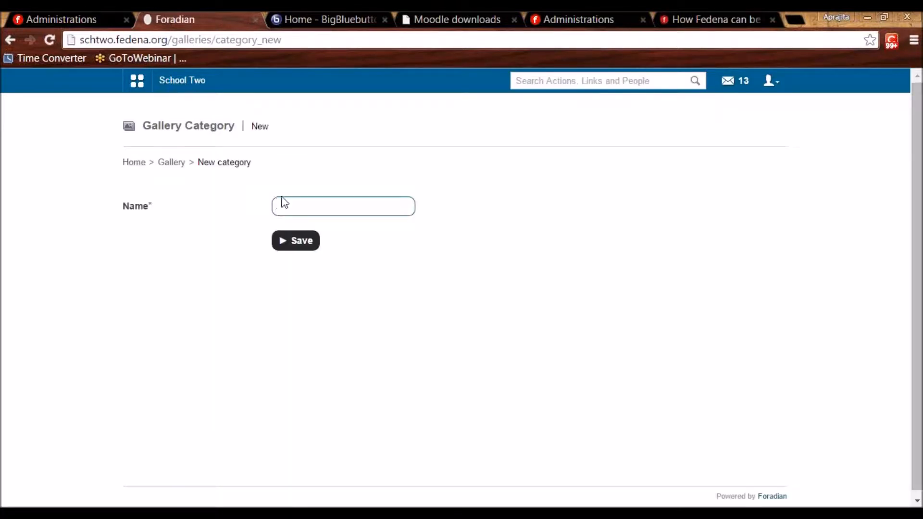
left_click_drag(258, 173, 218, 149)
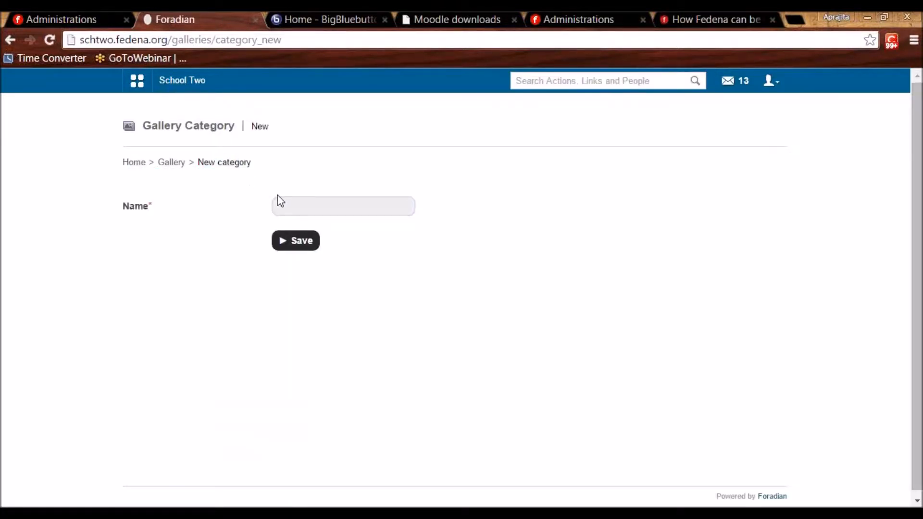
left_click(289, 207)
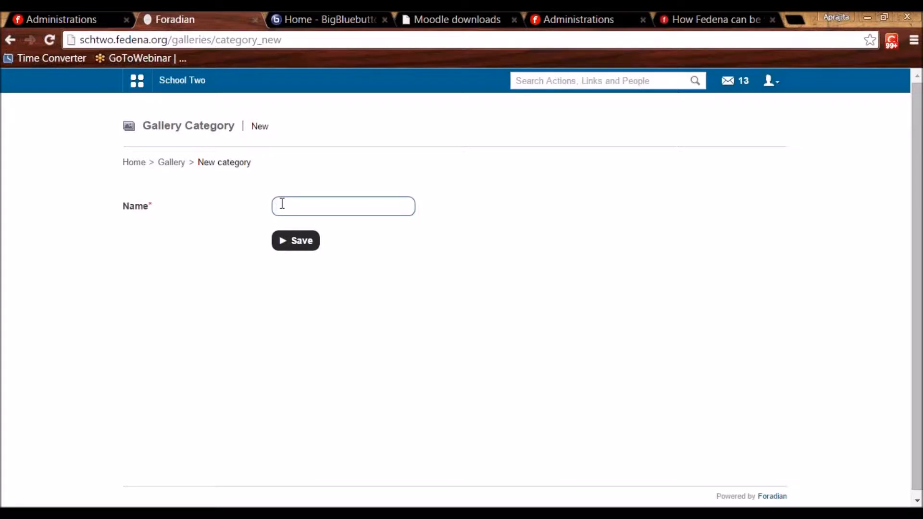
left_click(171, 164)
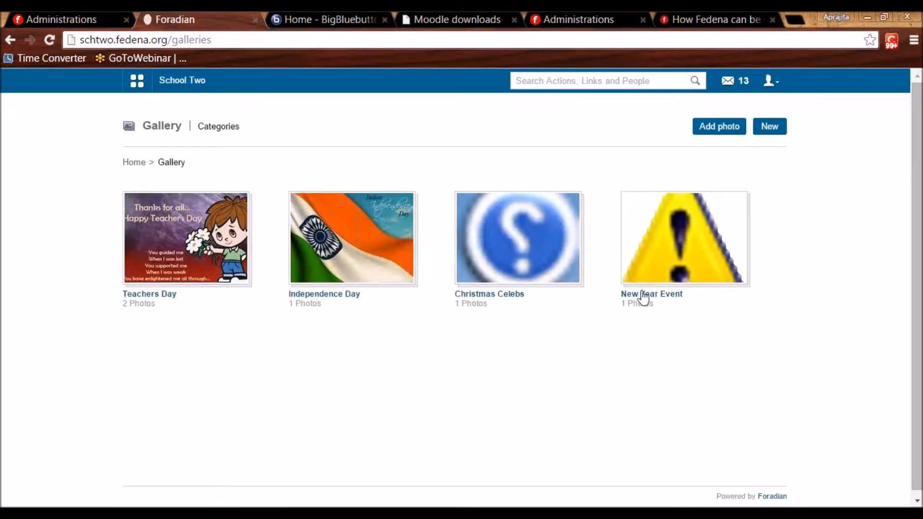
left_click(158, 249)
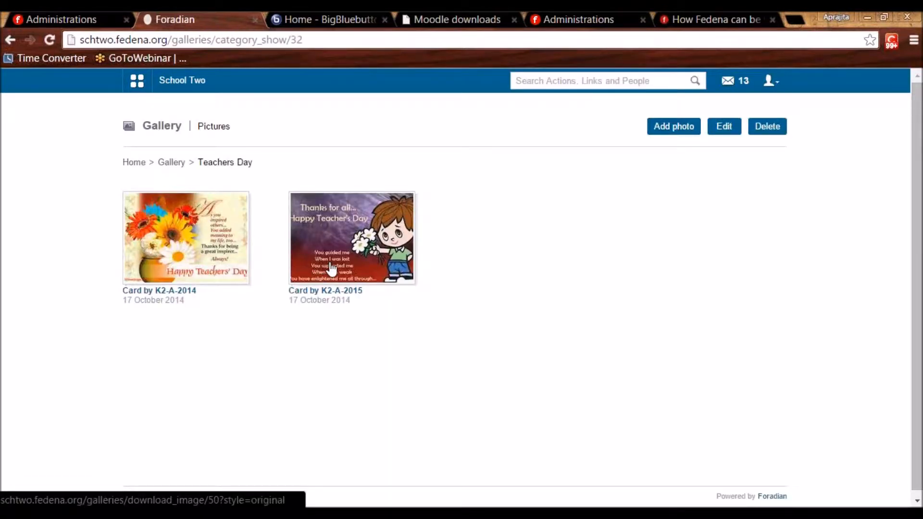
Check the Teachers Day category's edit page, then open the album's Add photo upload form.
left_click(722, 130)
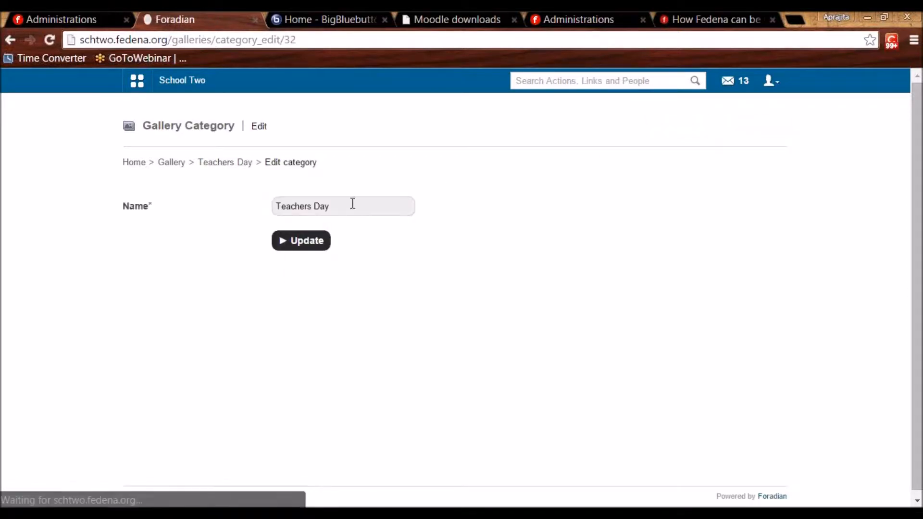
left_click_drag(335, 208, 275, 206)
left_click(336, 299)
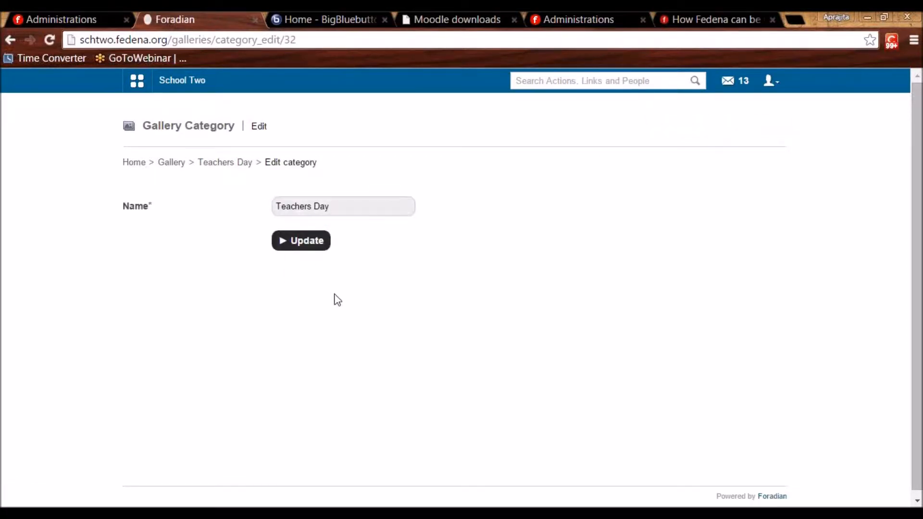
left_click(212, 164)
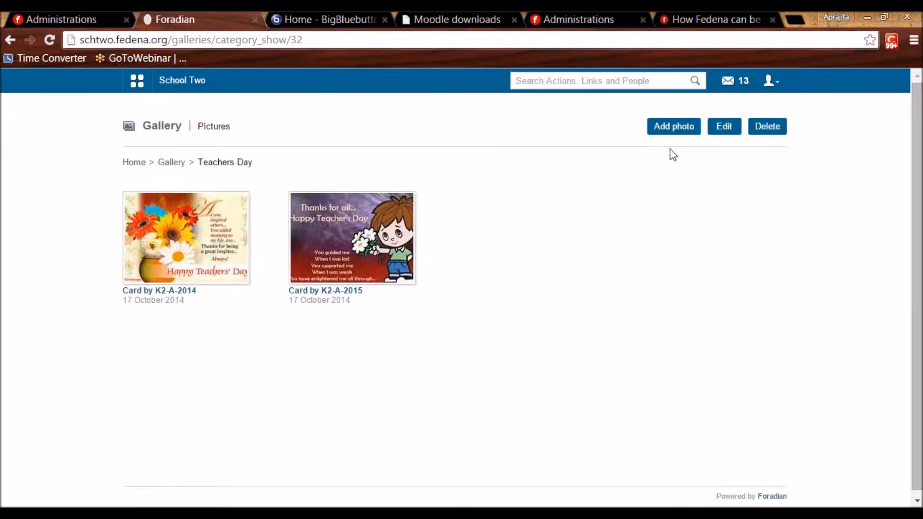
left_click(674, 128)
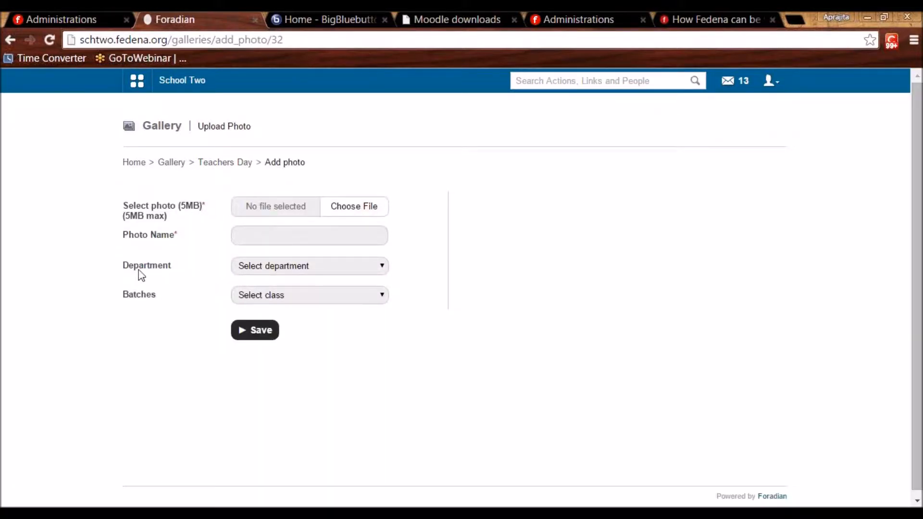
Share the photo with three employees from the Biology department.
left_click(247, 267)
left_click(251, 290)
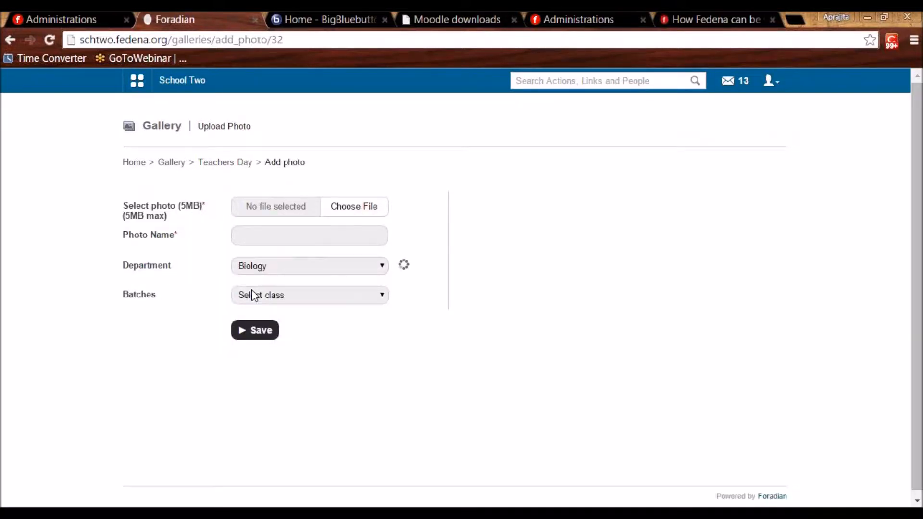
left_click(248, 311)
left_click(247, 324)
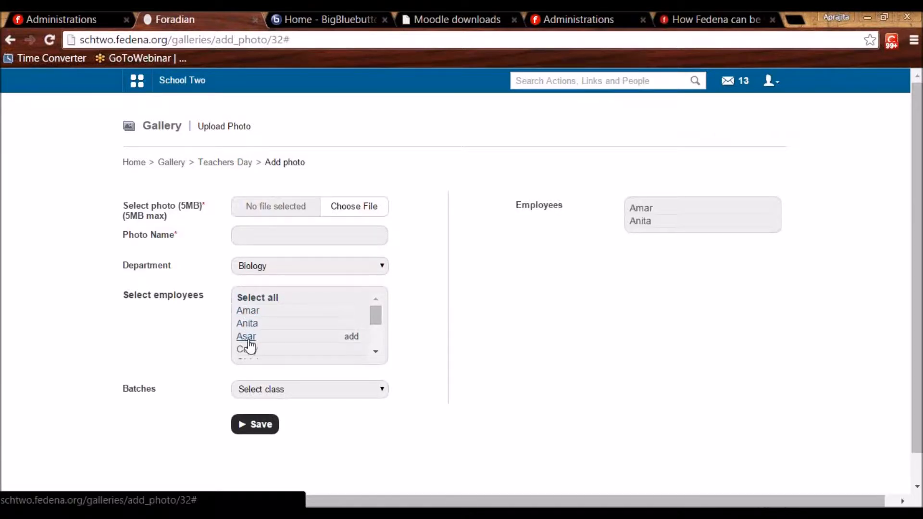
left_click(247, 337)
Choose batch C10 - A 2015 and select all its students, then focus Photo Name.
left_click(268, 394)
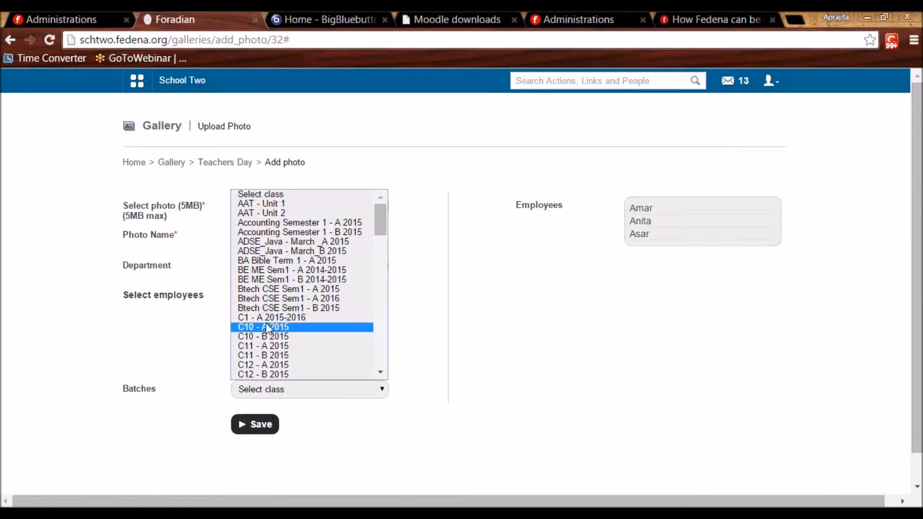
left_click(266, 325)
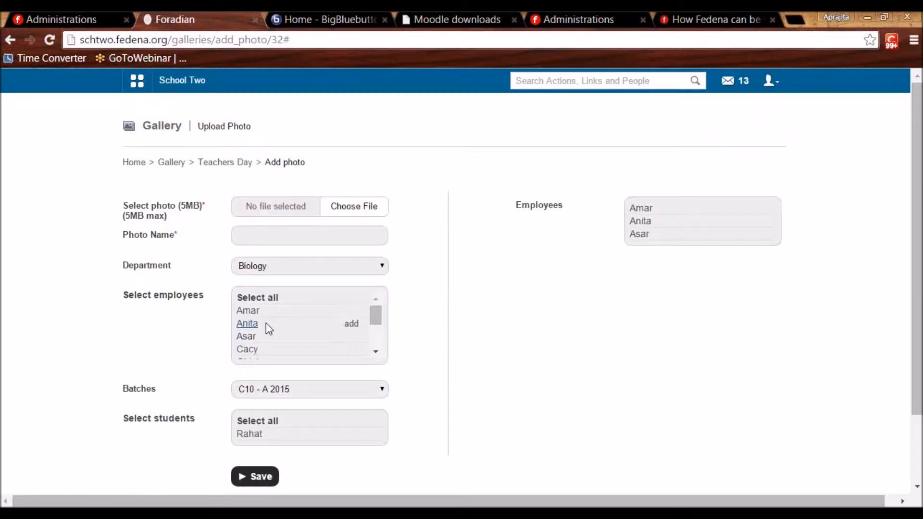
left_click(256, 426)
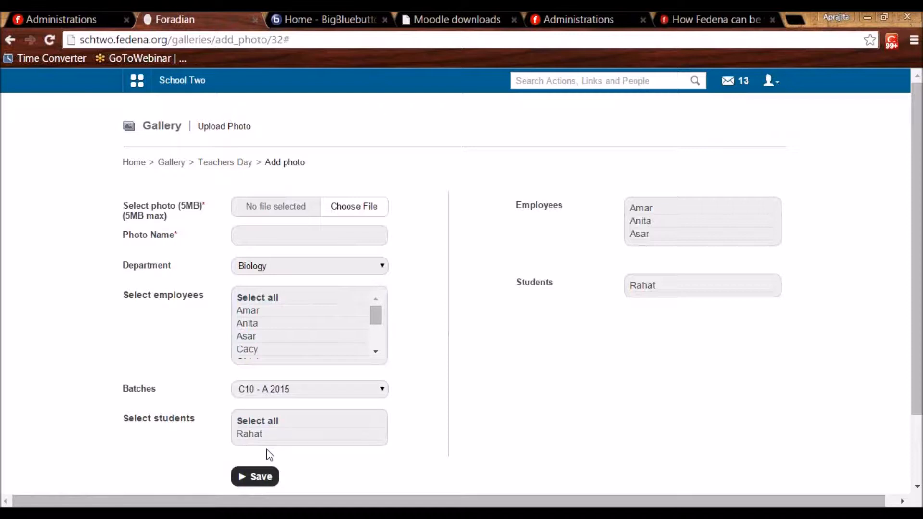
left_click(256, 235)
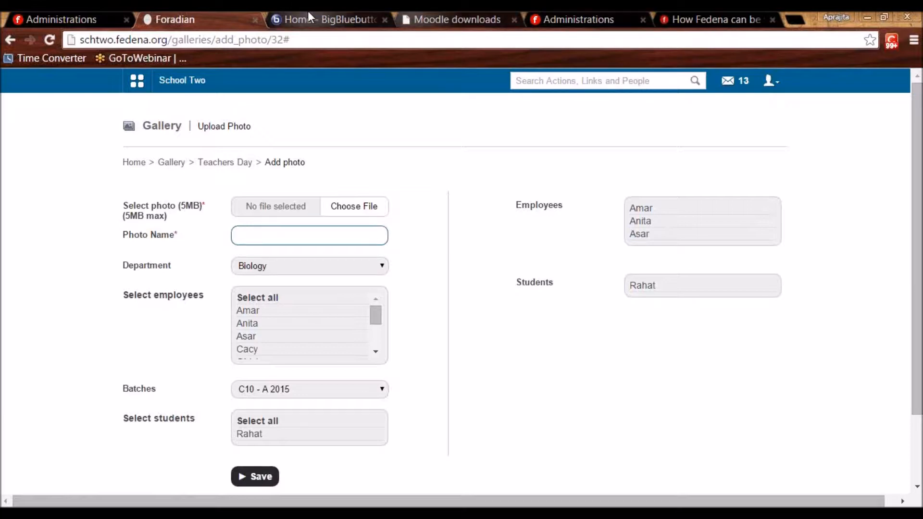
Tick Oauth2 Provider in the school's plugin settings, then return to the School Two dashboard.
left_click(567, 18)
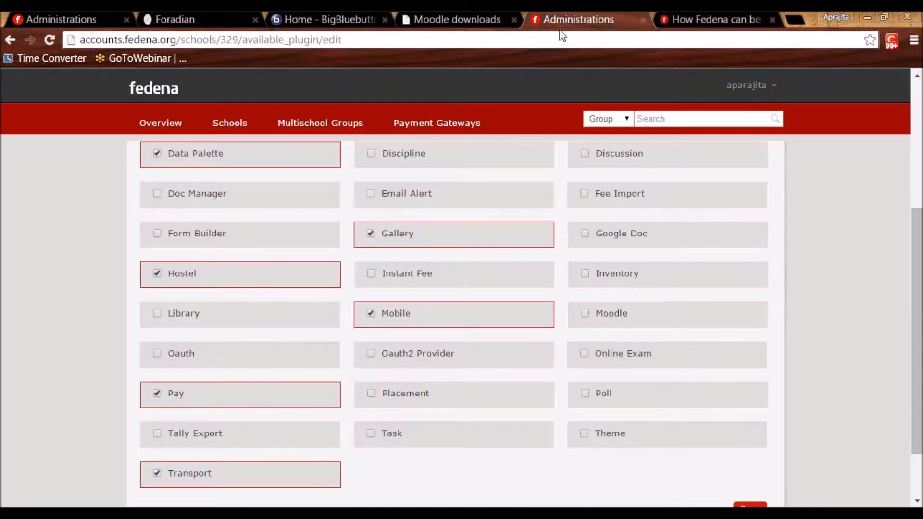
left_click(370, 358)
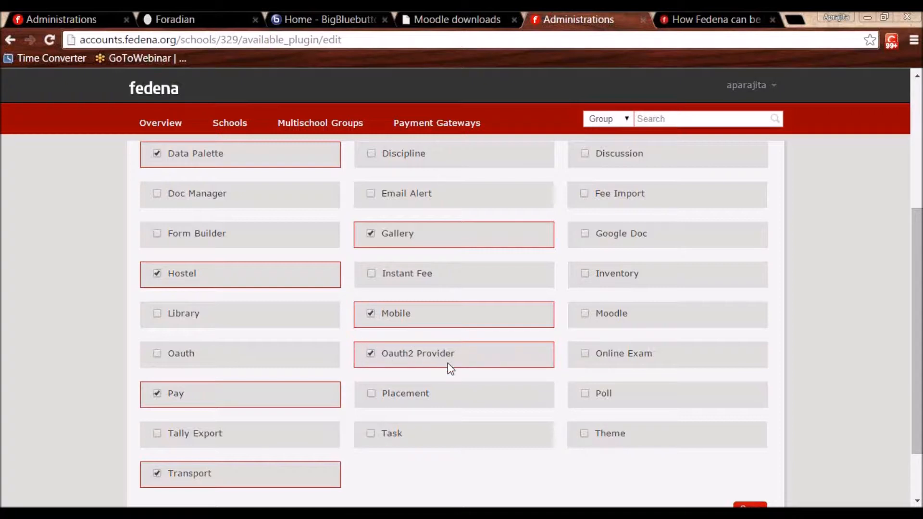
left_click(209, 10)
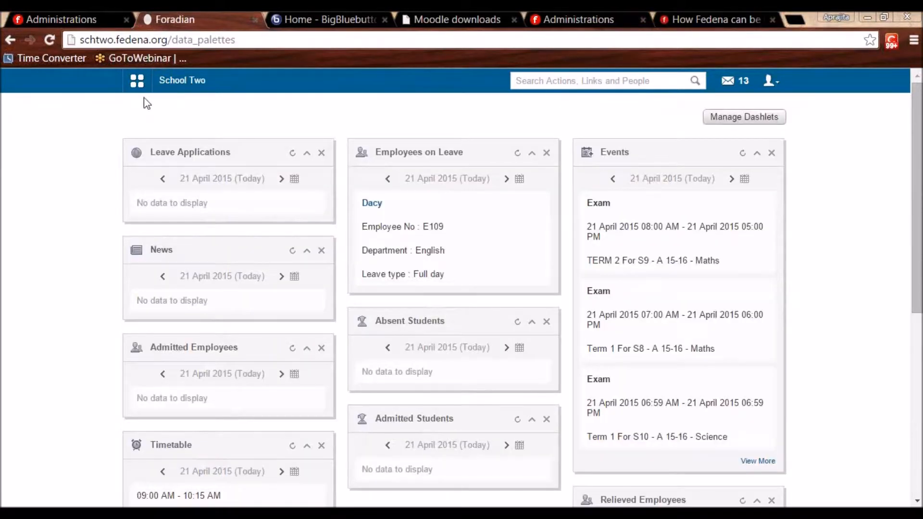
Go to Manage Clients under Administration > Settings.
left_click(137, 81)
left_click(456, 115)
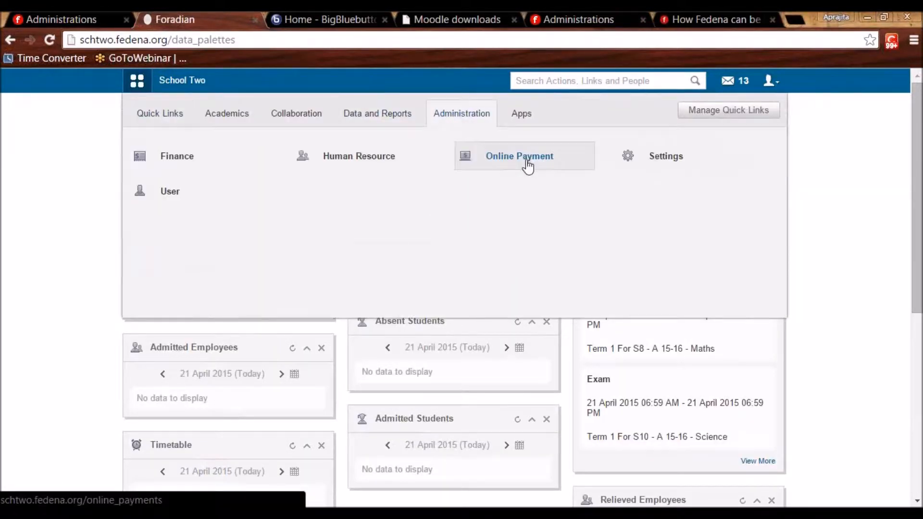
left_click(637, 162)
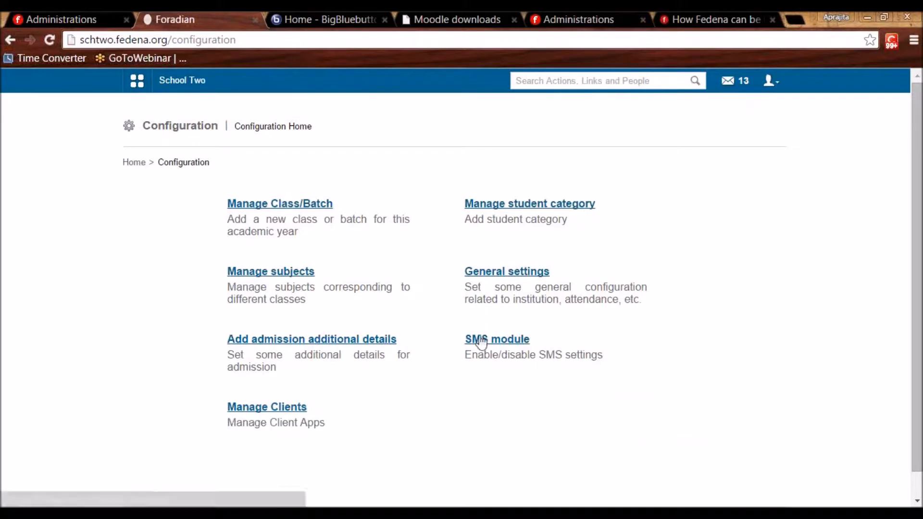
left_click(286, 409)
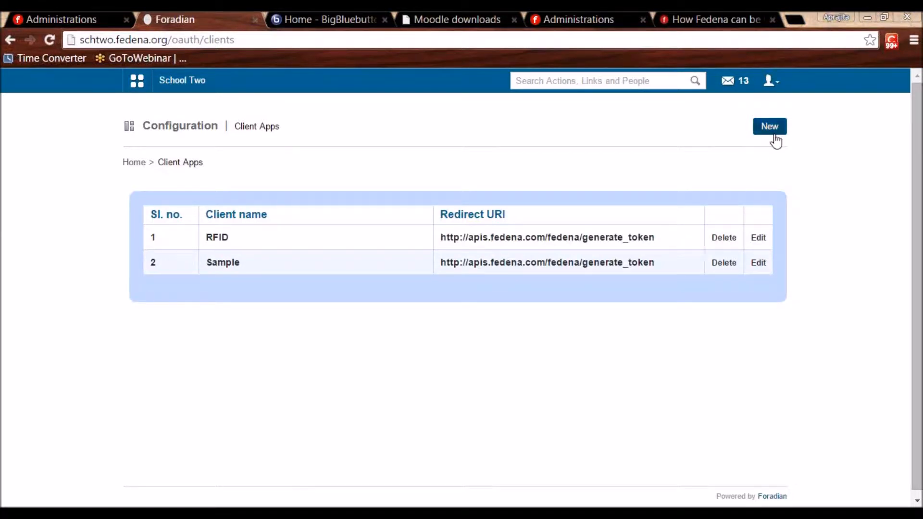
Edit the RFID client app and save it with its name and redirect URI unchanged.
left_click(758, 238)
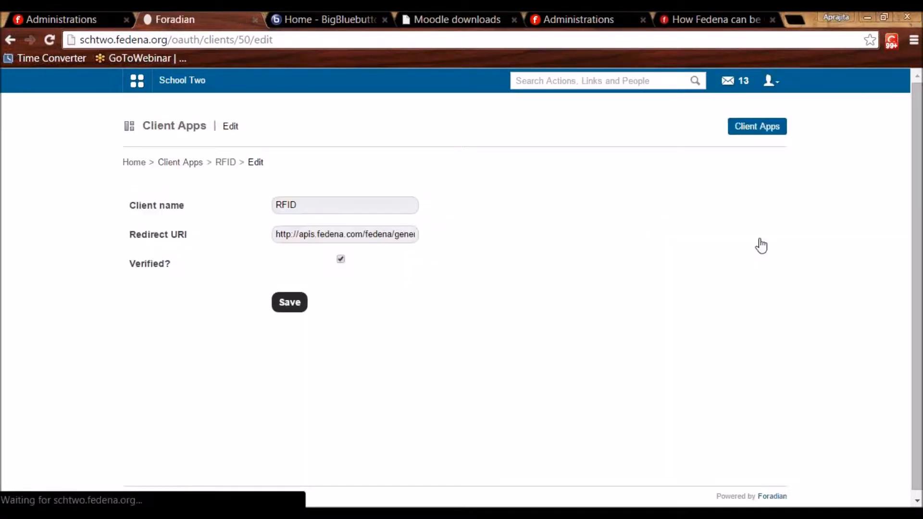
left_click_drag(301, 206, 270, 205)
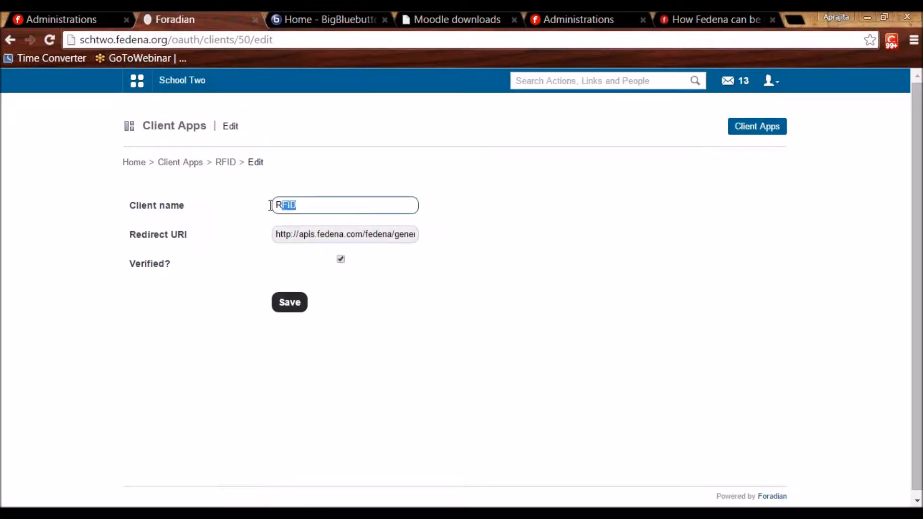
left_click(517, 242)
left_click_drag(329, 205, 264, 209)
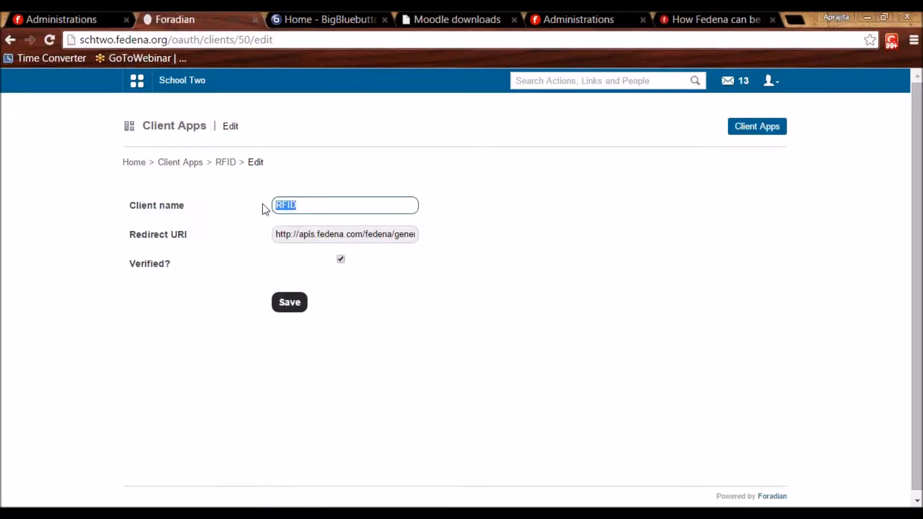
left_click(466, 250)
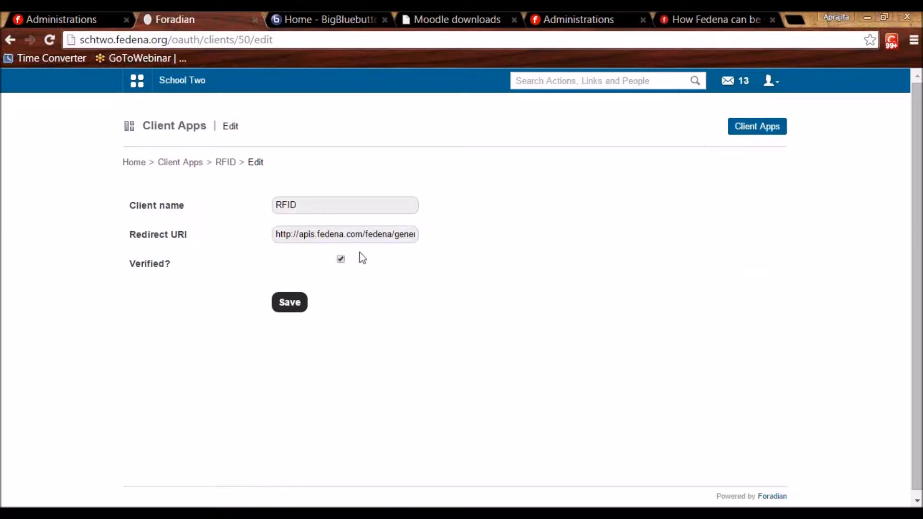
left_click(341, 234)
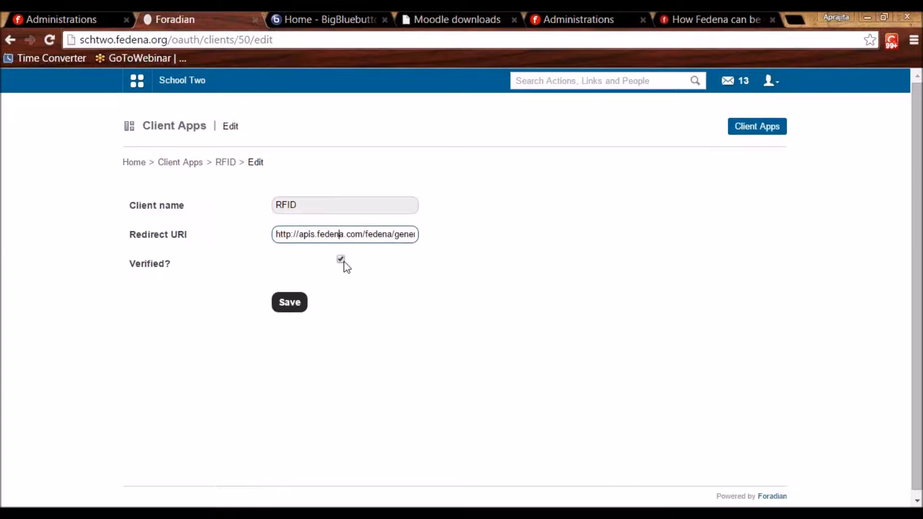
left_click(291, 302)
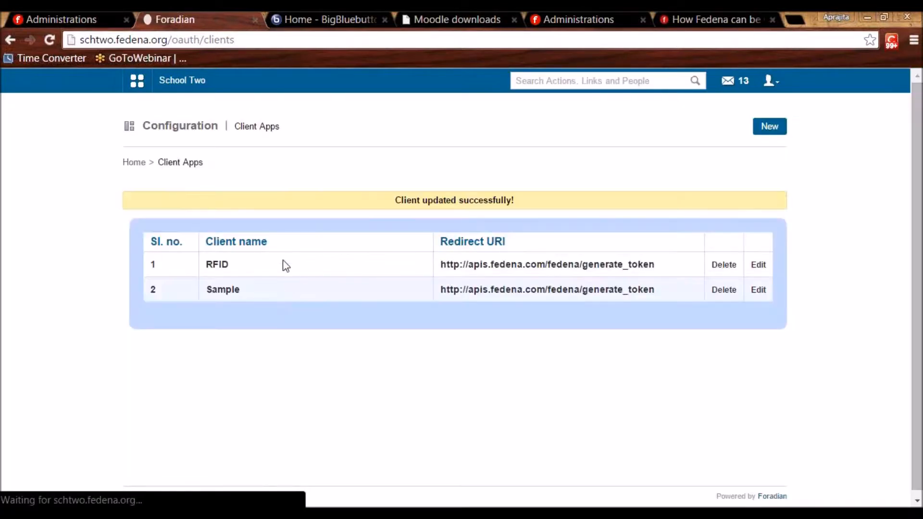
Open RFID's details and select its client ID and client secret values for copying.
left_click(216, 265)
left_click_drag(435, 224, 551, 243)
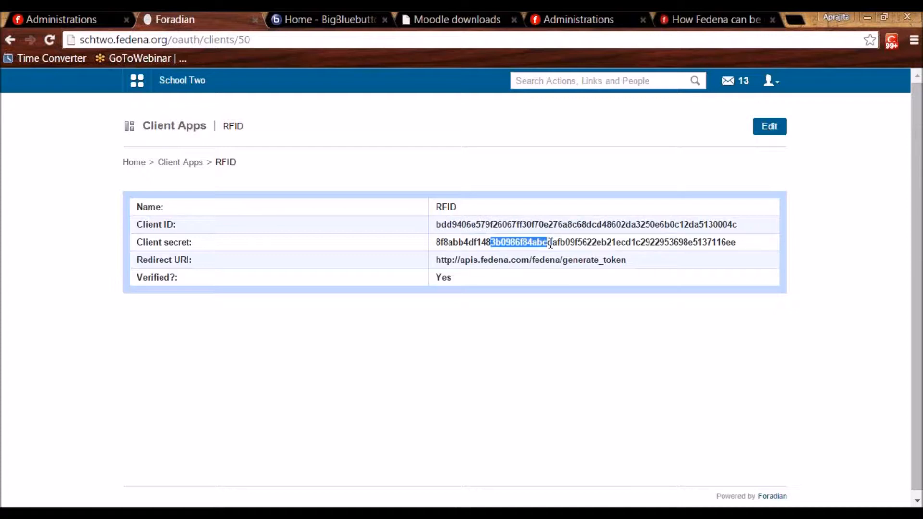
double_click(551, 243)
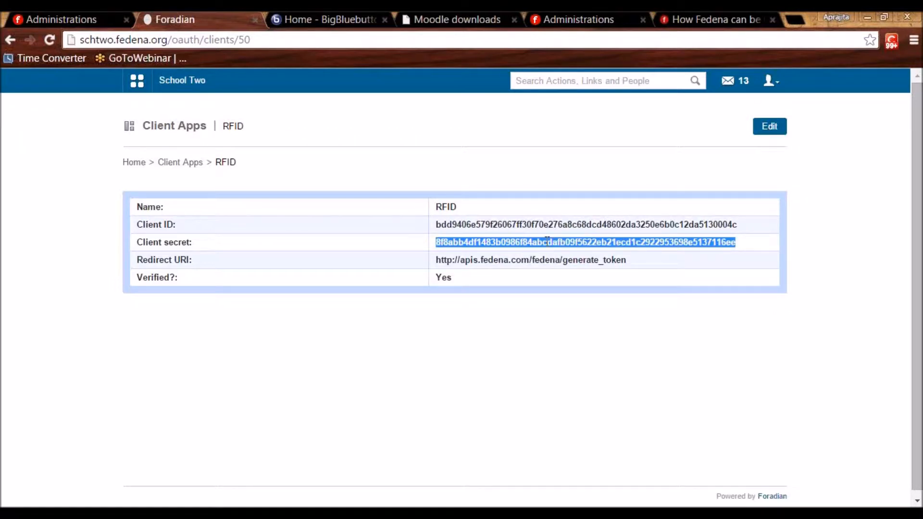
double_click(529, 224)
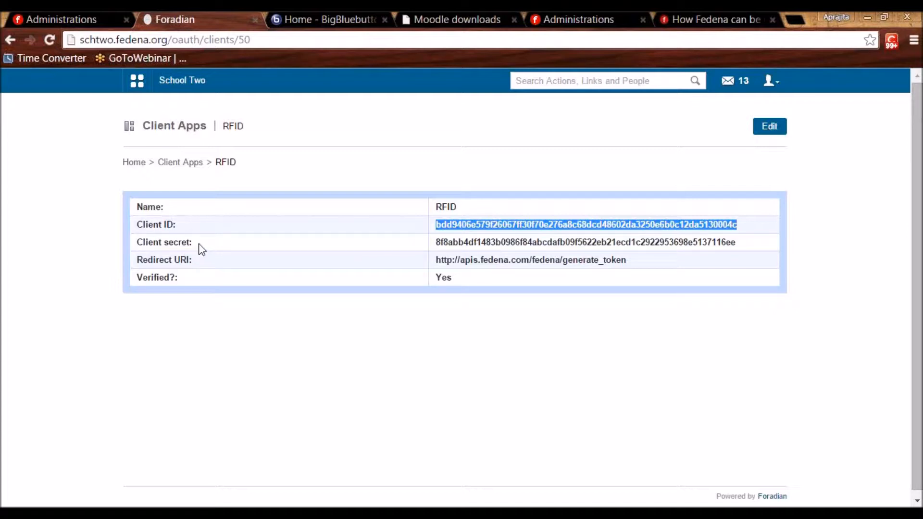
left_click(228, 163)
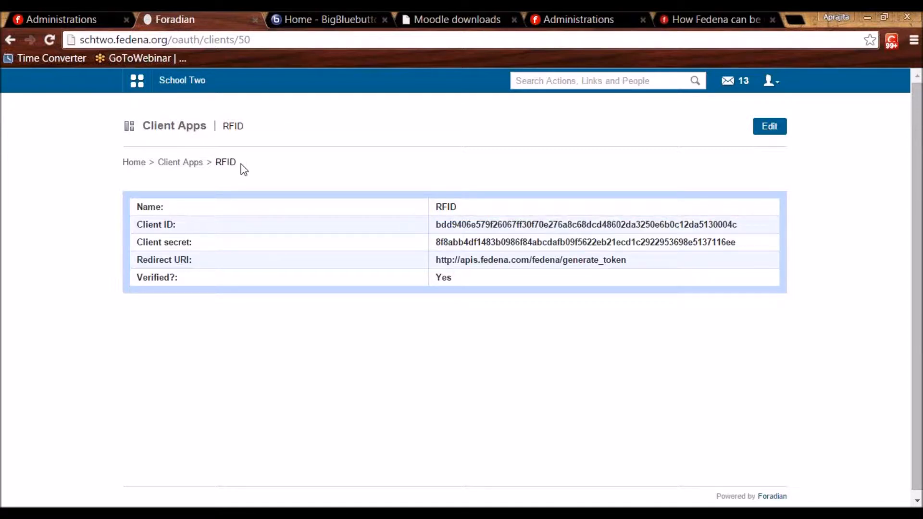
double_click(467, 224)
double_click(466, 241)
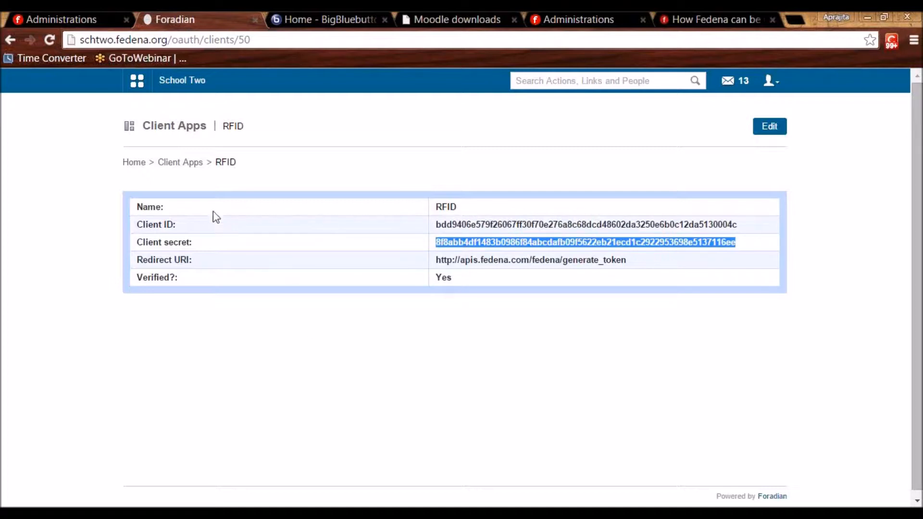
Tick the App Frame plugin on the school's Edit Plugins page.
left_click(581, 15)
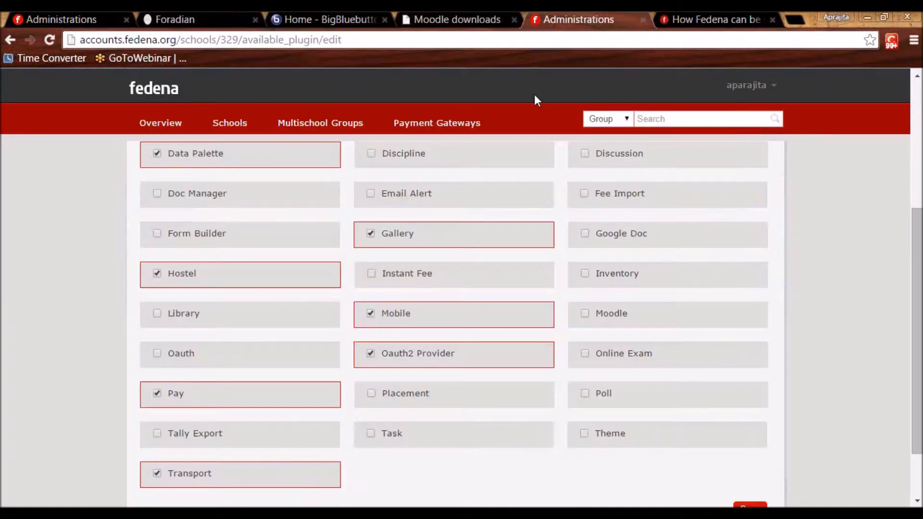
scroll(420, 212, "up", 5)
left_click(158, 260)
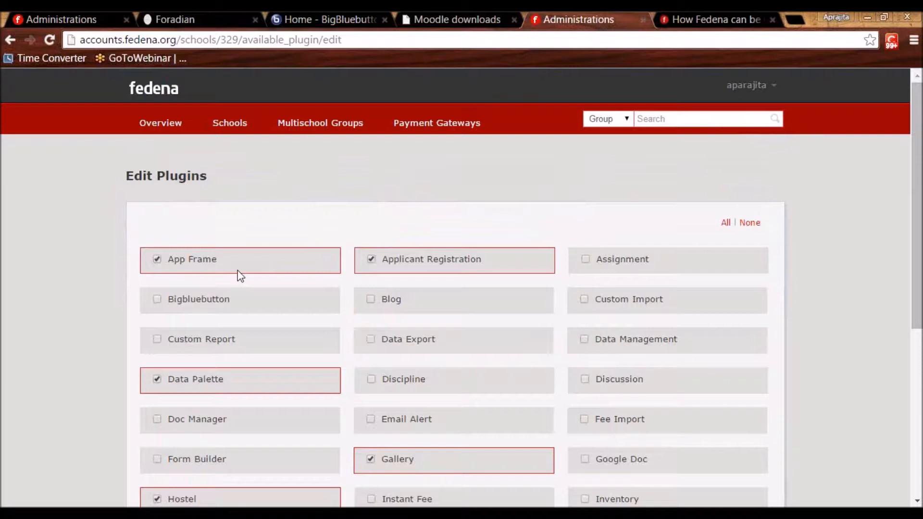
Open the school's Apps > Manage Apps to list the ABC app frame.
left_click(187, 19)
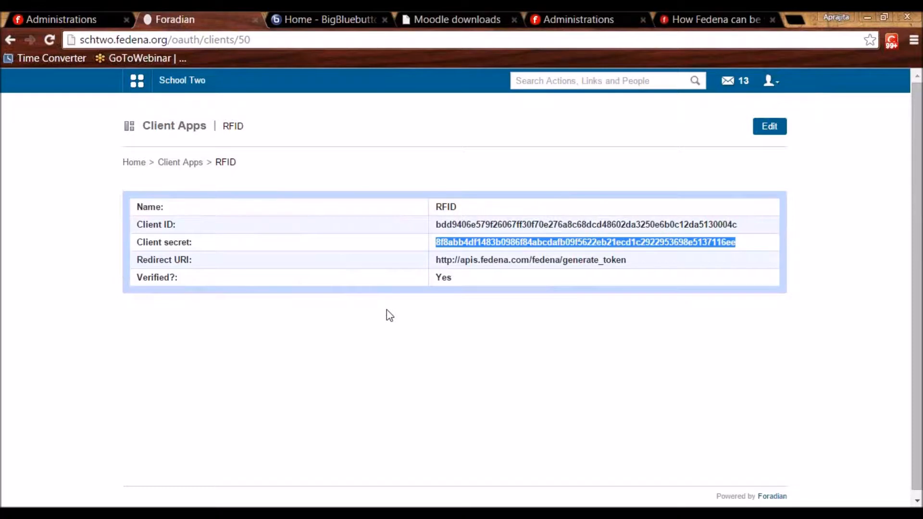
left_click(138, 82)
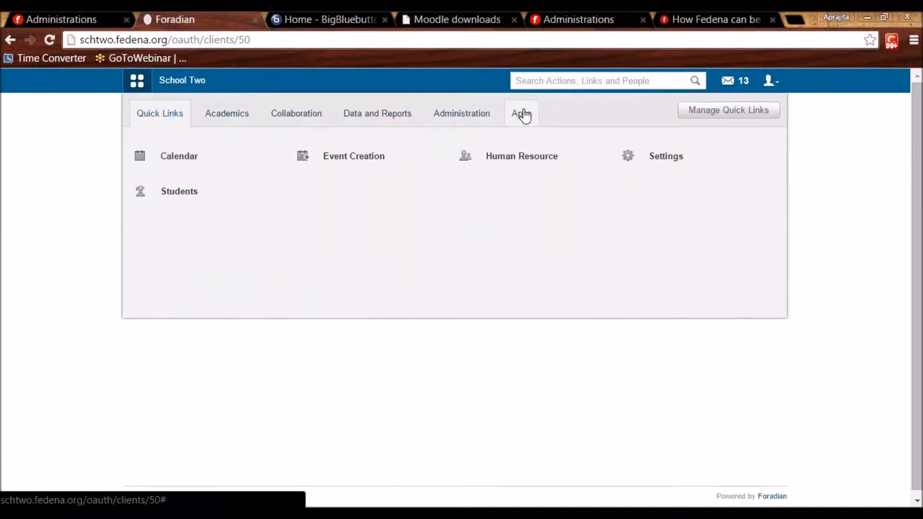
left_click(523, 117)
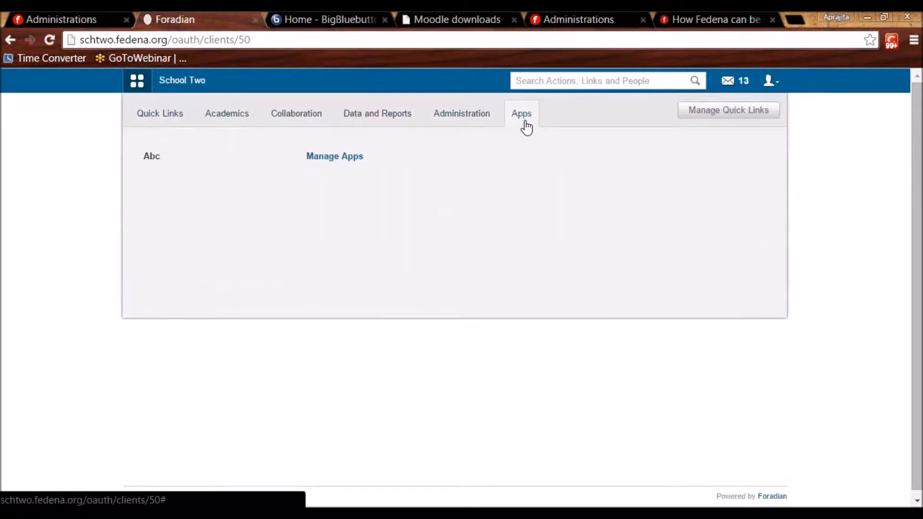
left_click(345, 158)
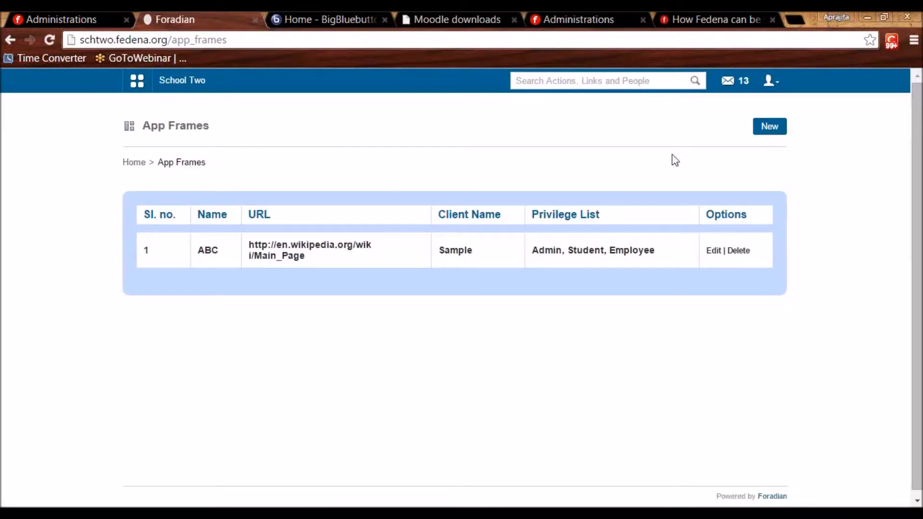
Open the ABC app frame for editing and inspect its name and Wikipedia URL.
left_click(712, 251)
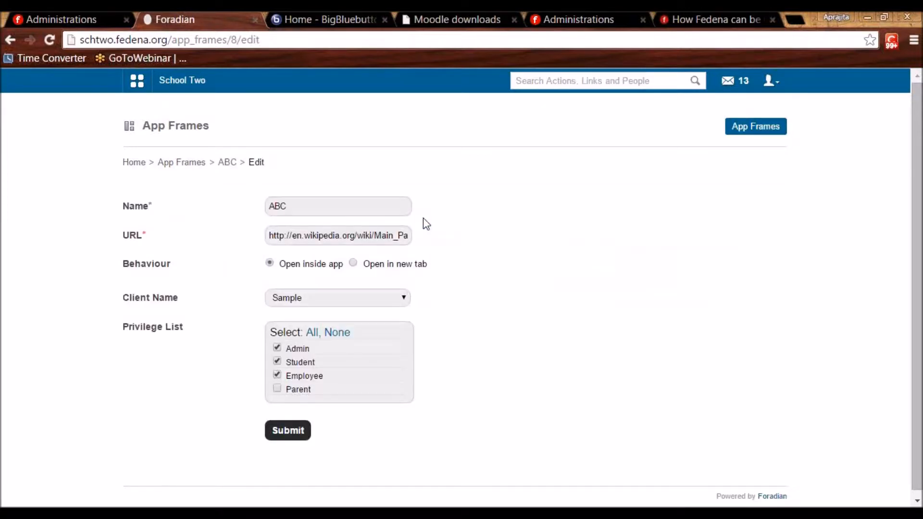
double_click(310, 208)
left_click(329, 208)
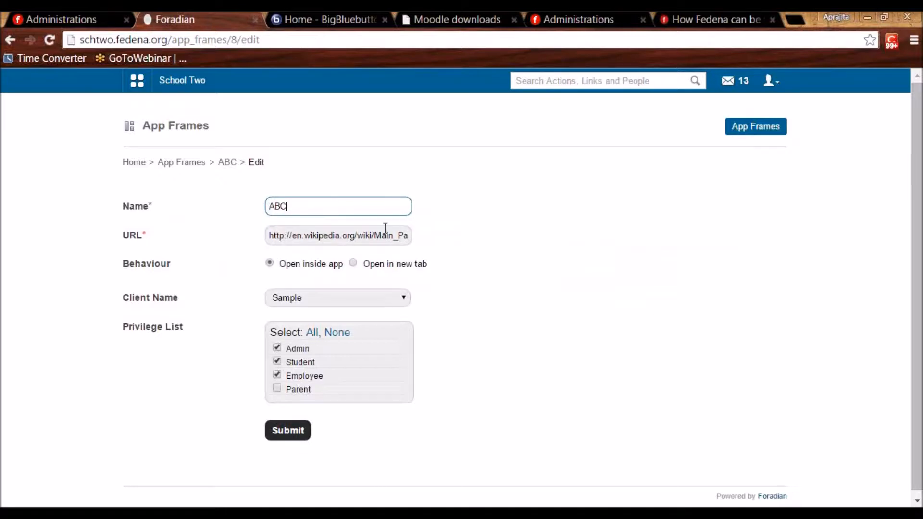
left_click(359, 236)
left_click_drag(352, 237, 424, 238)
left_click(466, 241)
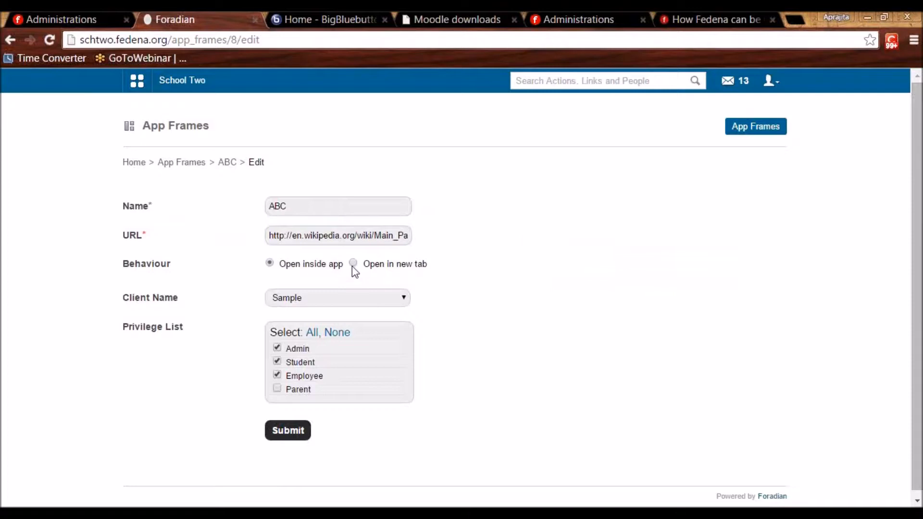
Look over the client app choices and keep Sample as the linked client.
left_click(340, 297)
left_click(333, 321)
left_click(319, 302)
left_click(315, 312)
Keep the Admin, Student and Employee privileges ticked, then show the school's Apps.
left_click_drag(289, 209, 266, 208)
left_click(401, 330)
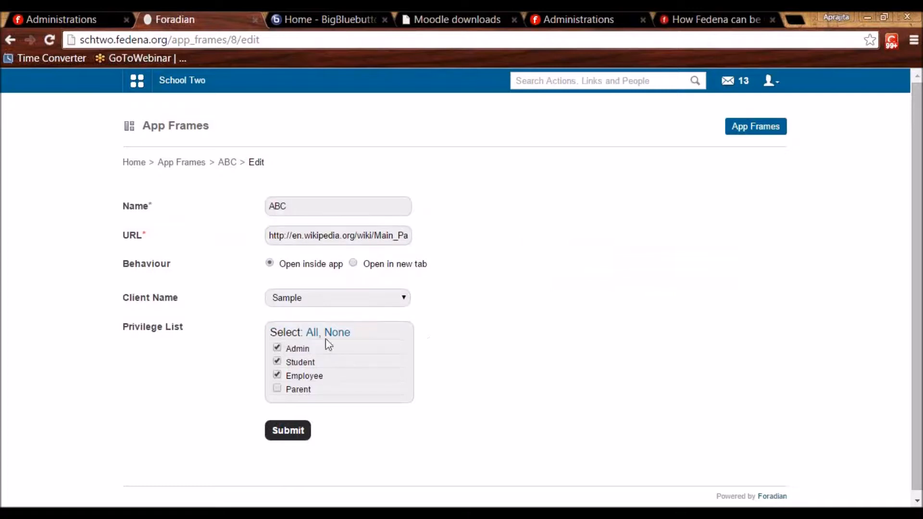
left_click(277, 362)
left_click(277, 207)
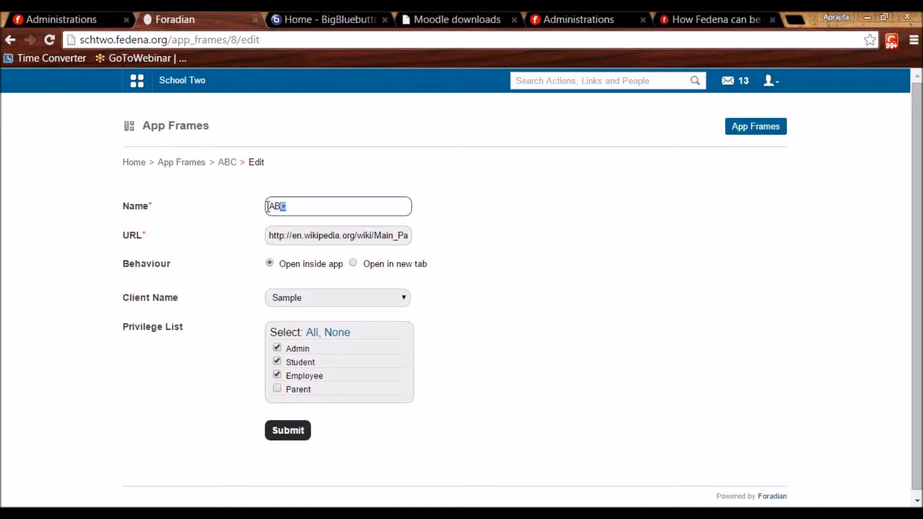
left_click(231, 246)
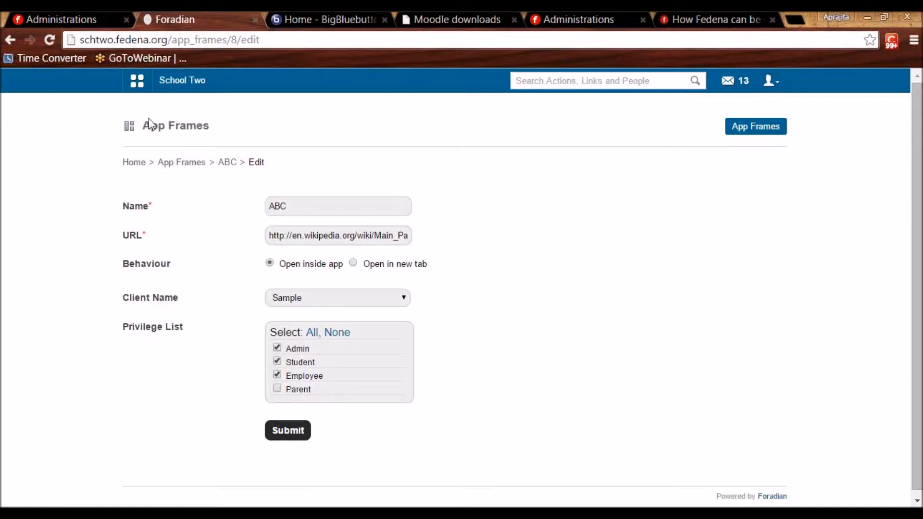
left_click(137, 82)
left_click(513, 117)
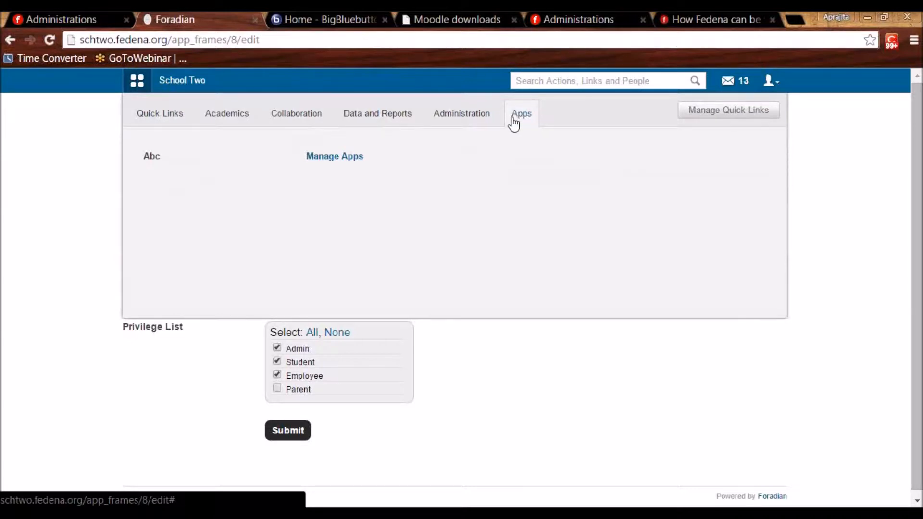
View the Abc app frame showing Wikipedia, then enable the Bigbluebutton plugin.
left_click(163, 157)
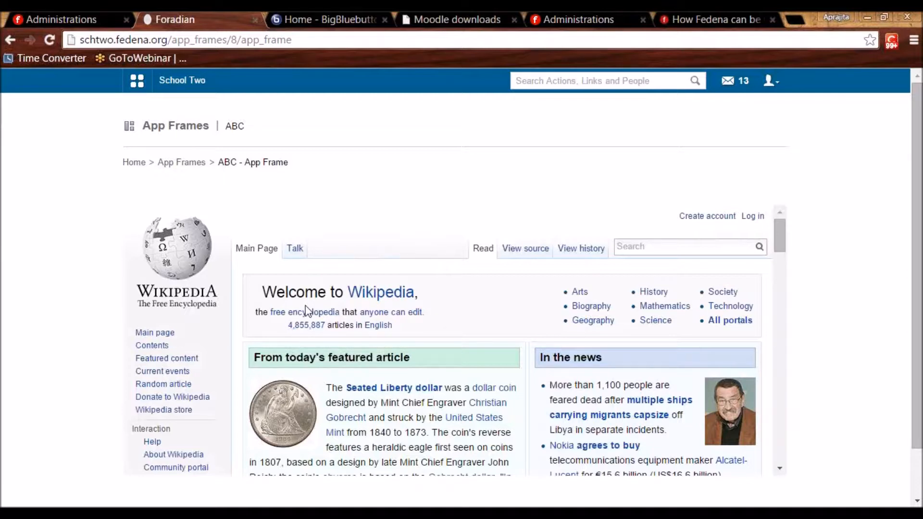
left_click(561, 21)
left_click(157, 300)
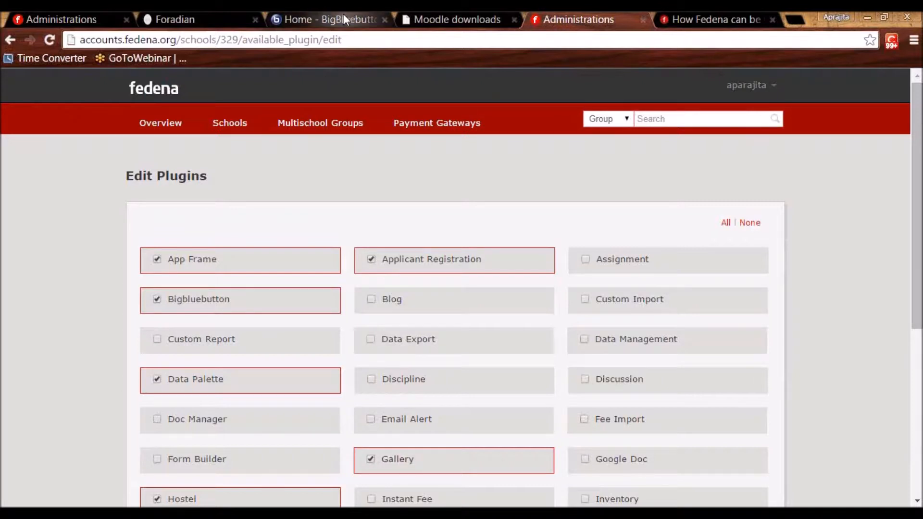
Scroll through the bigbluebutton.org home page, then go back to the Fedena ABC app frame.
left_click(303, 21)
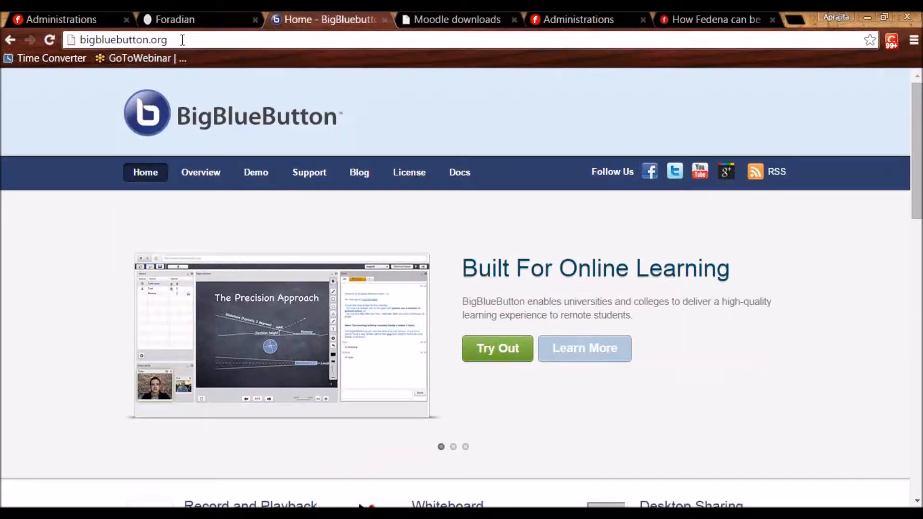
scroll(556, 334, "down", 10)
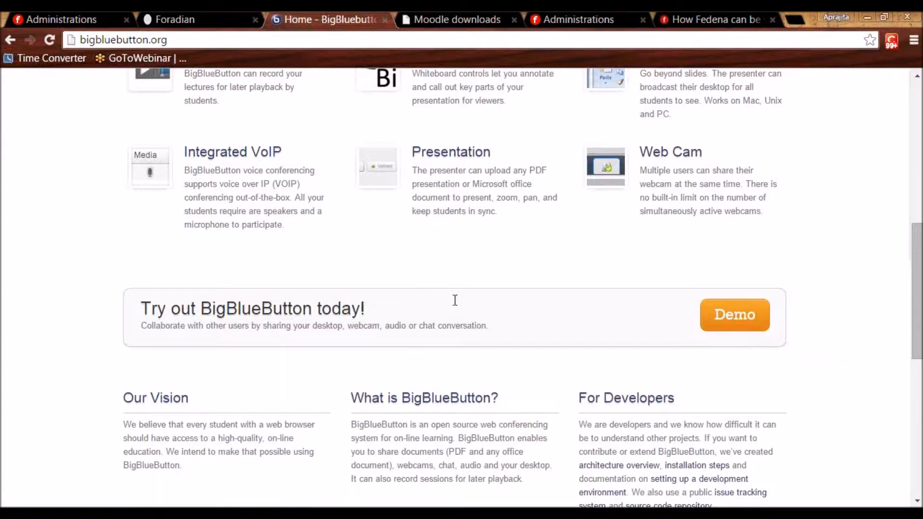
scroll(453, 300, "up", 10)
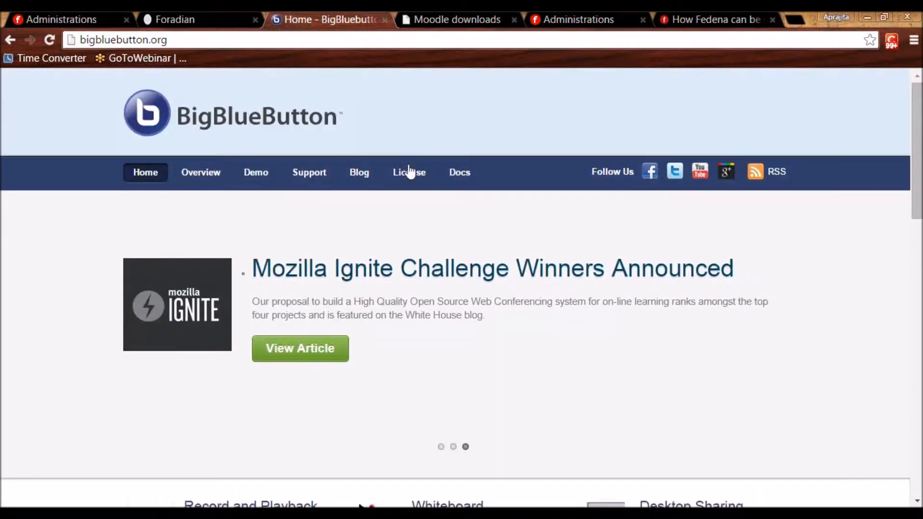
scroll(406, 245, "down", 8)
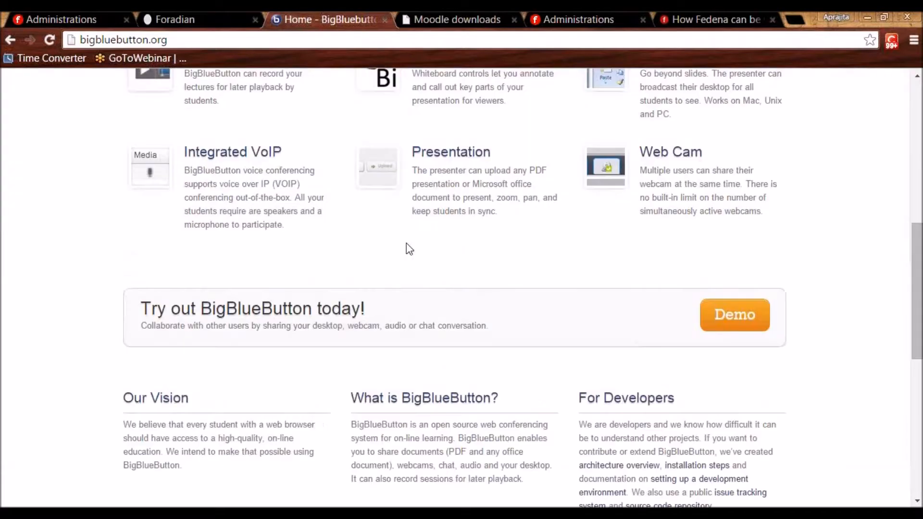
scroll(408, 246, "down", 4)
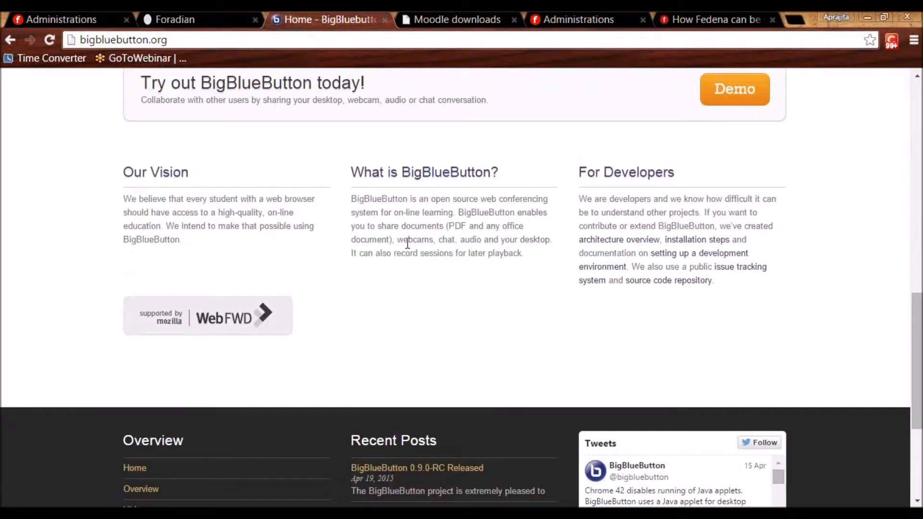
scroll(407, 244, "up", 12)
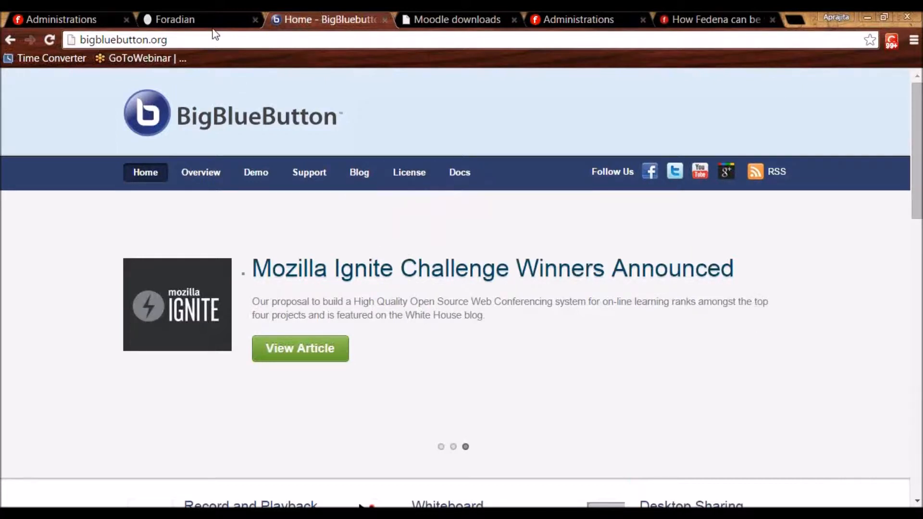
left_click(200, 17)
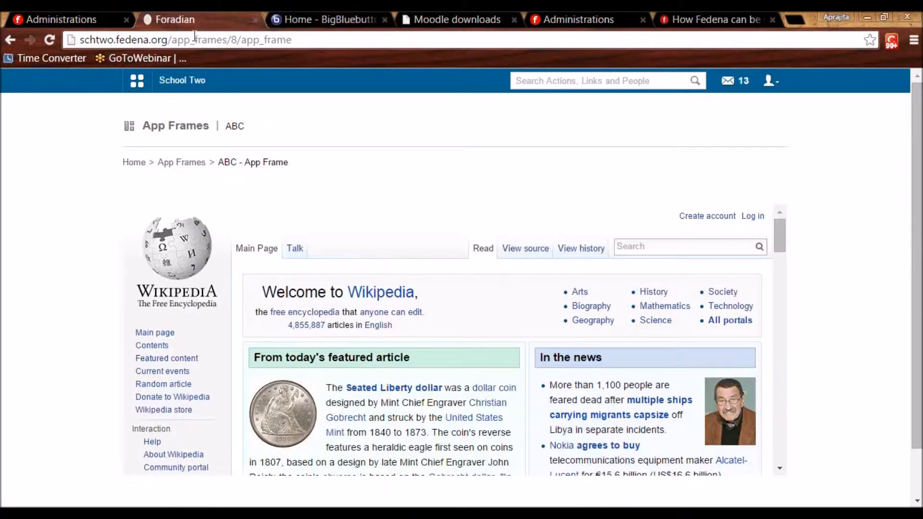
Open Online Meetings' BigBlueButton server list and start a new meeting server form.
left_click(182, 81)
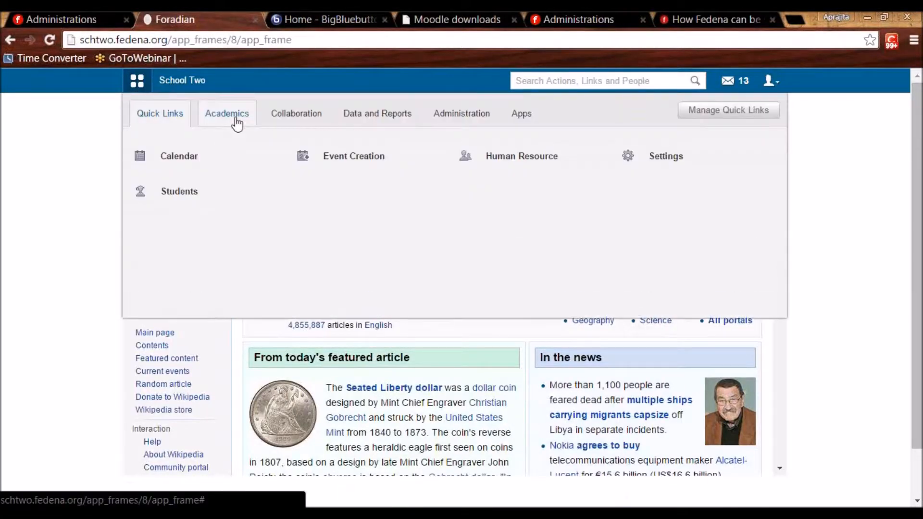
left_click(269, 123)
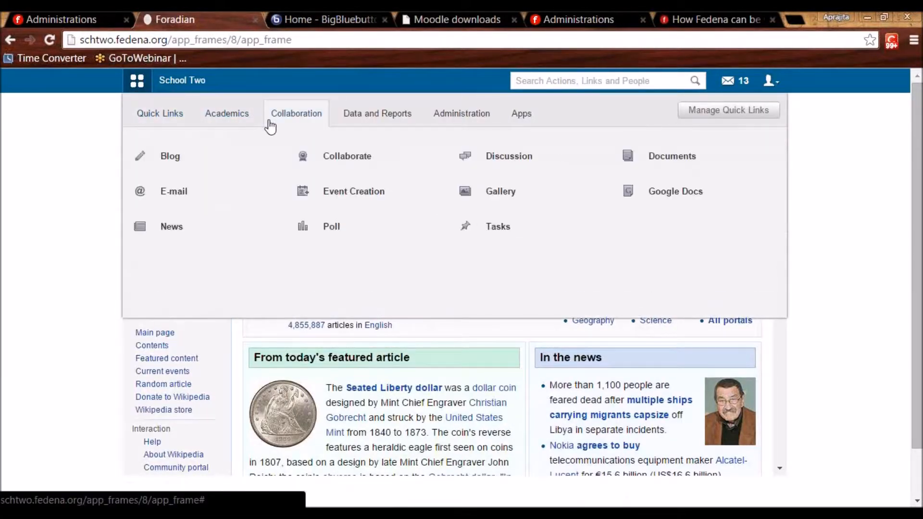
left_click(352, 161)
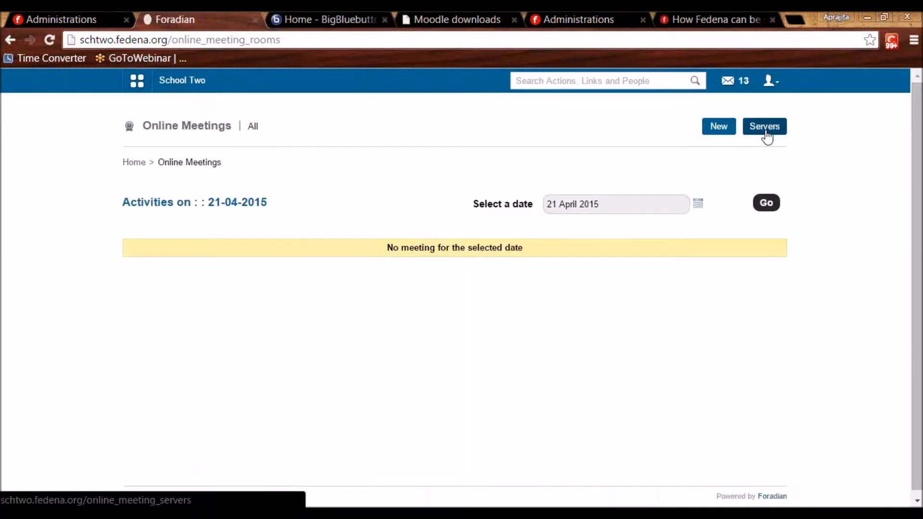
left_click(766, 137)
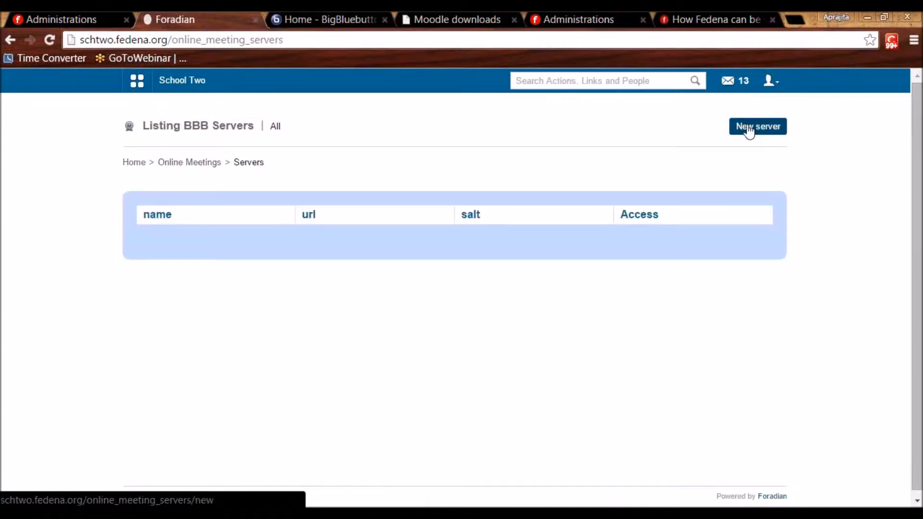
left_click(753, 132)
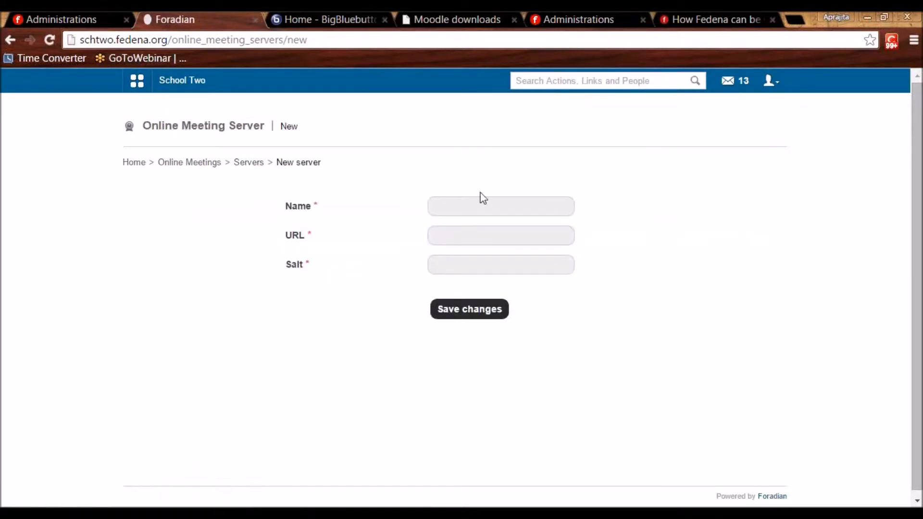
Leave the Name, URL and Salt fields empty and return to the Online Meetings list.
left_click(468, 207)
left_click(453, 238)
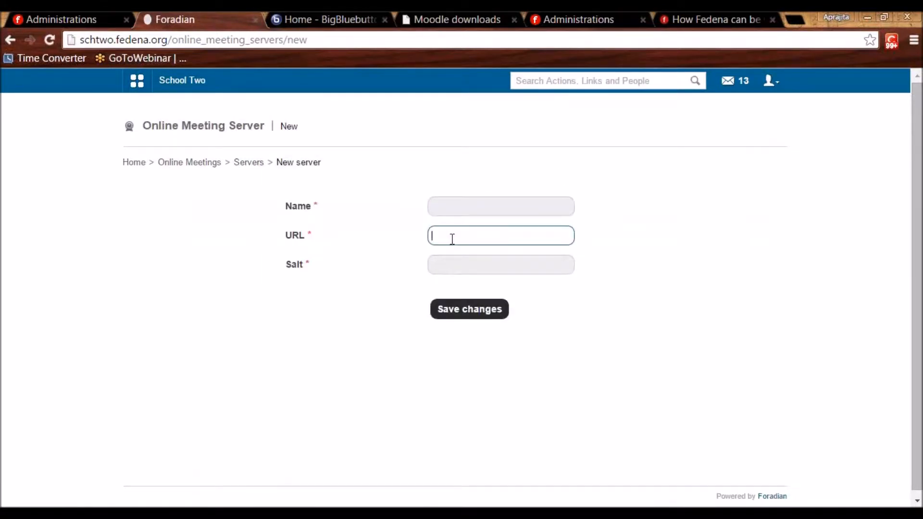
left_click(445, 269)
left_click(457, 209)
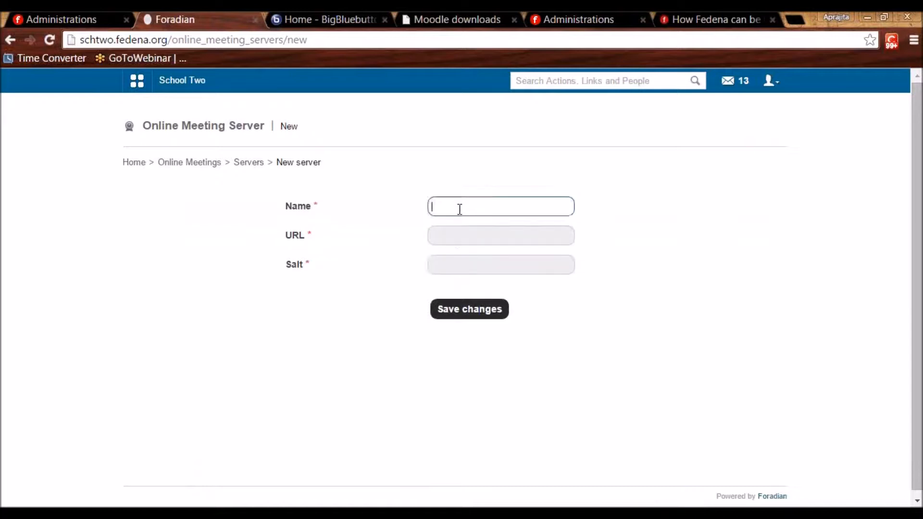
left_click(455, 235)
left_click(449, 210)
left_click(447, 237)
left_click(448, 269)
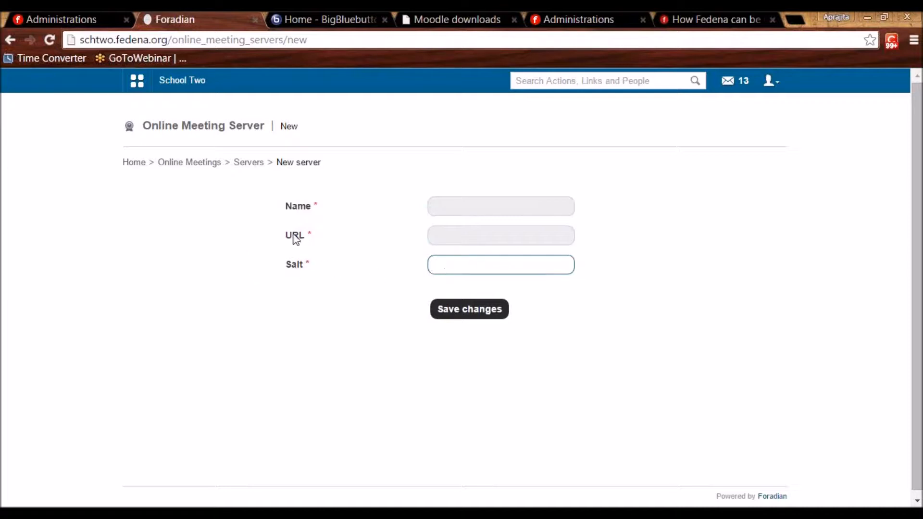
left_click(480, 231)
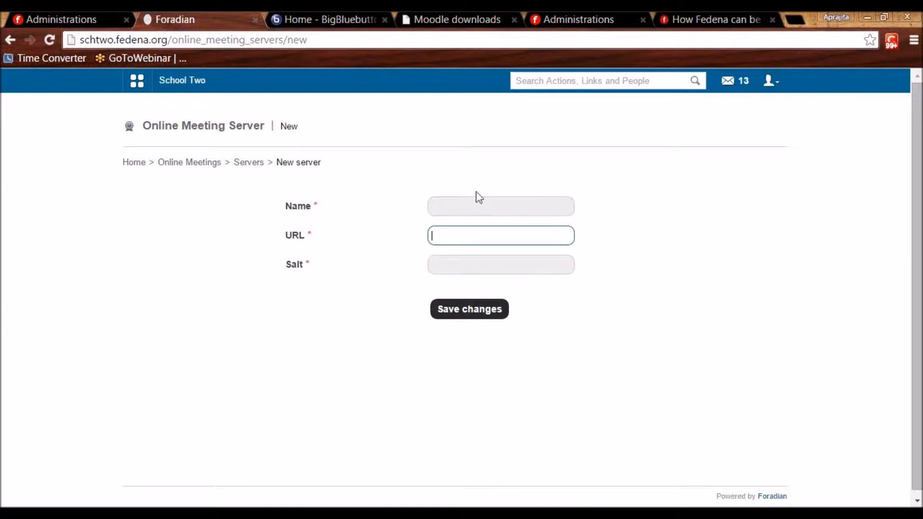
left_click(463, 200)
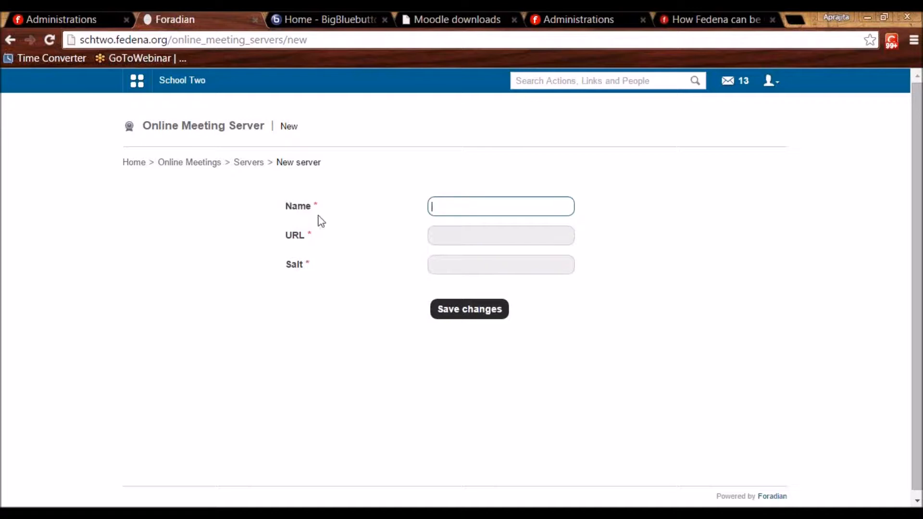
left_click(188, 164)
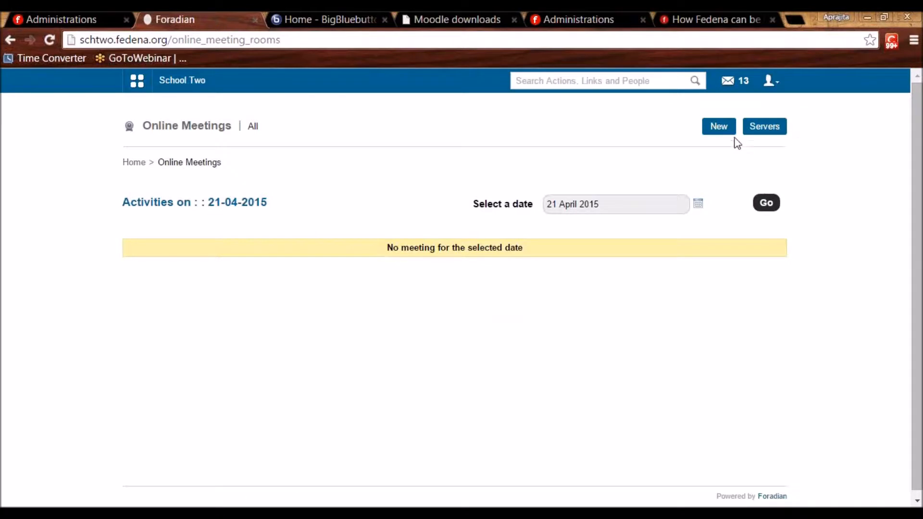
left_click(724, 137)
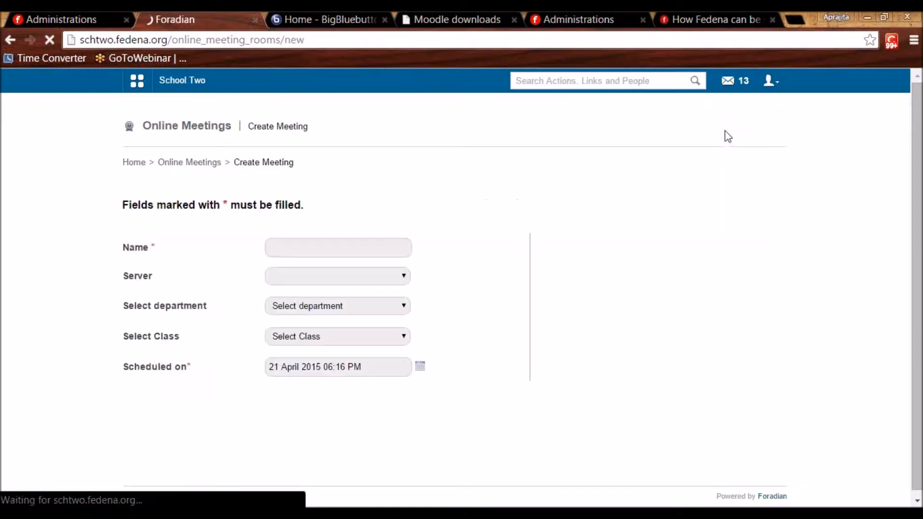
left_click(366, 253)
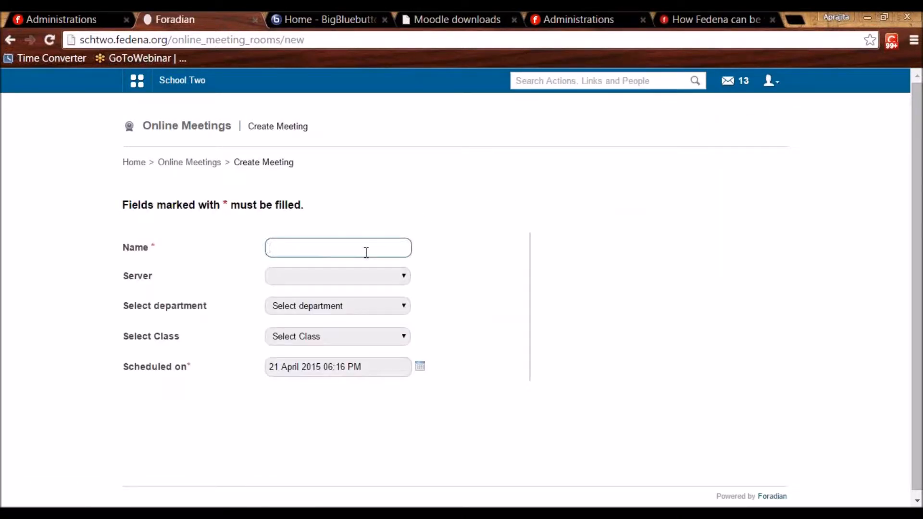
left_click(381, 280)
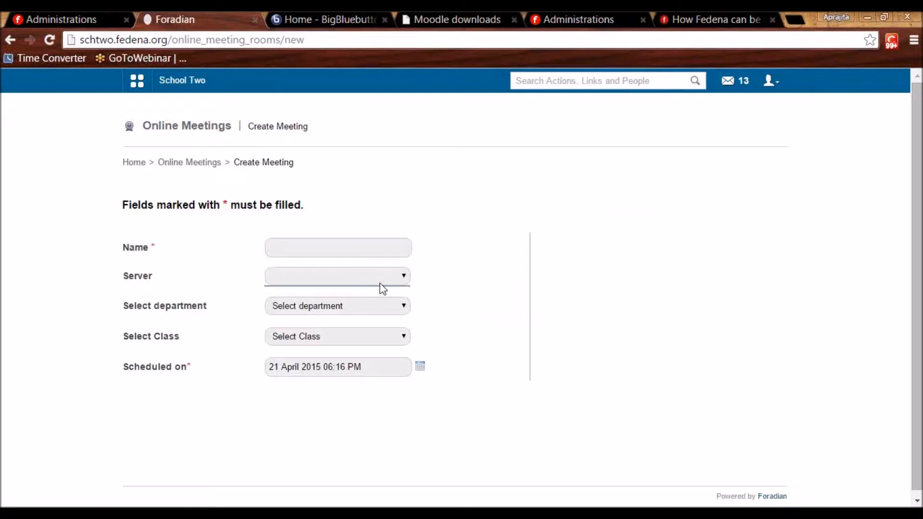
left_click(378, 310)
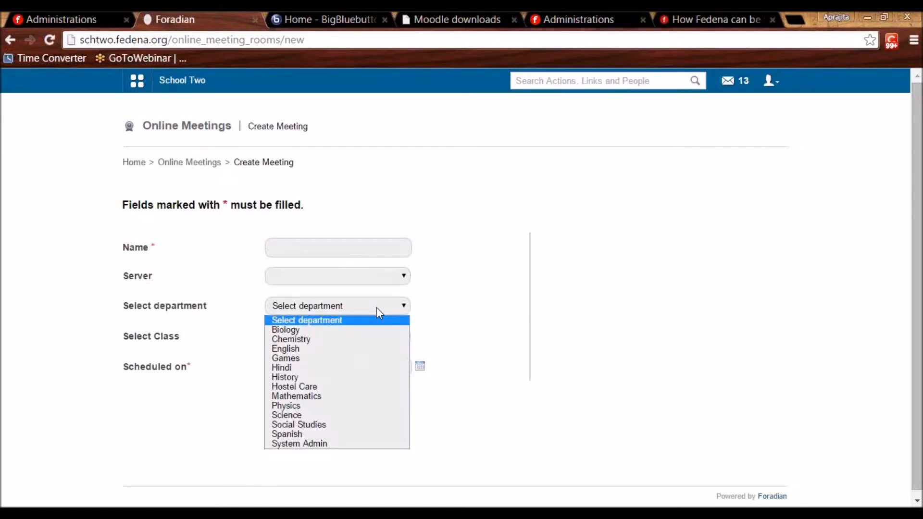
left_click(347, 350)
left_click(294, 341)
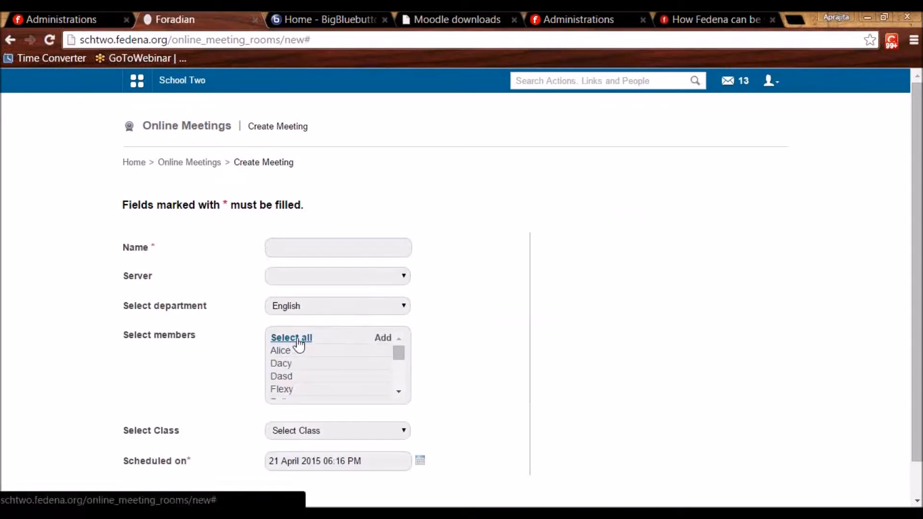
scroll(304, 346, "down", 5)
left_click(307, 425)
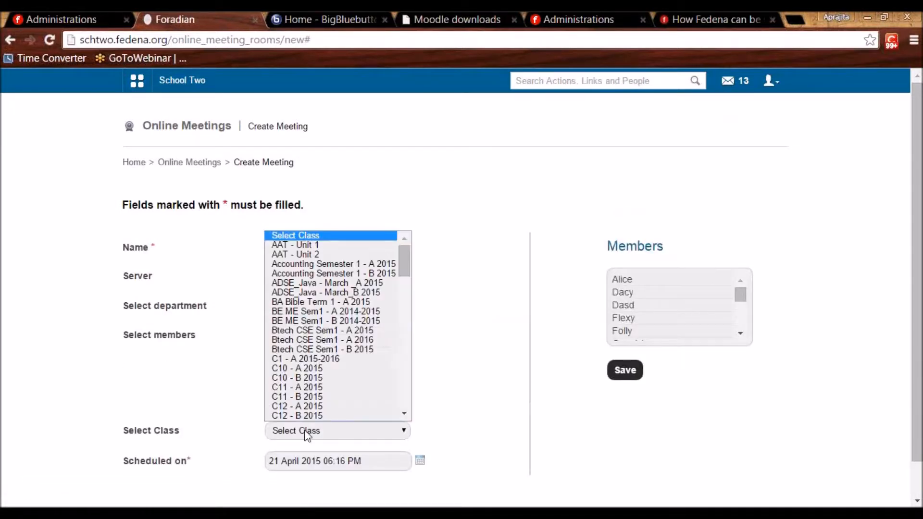
left_click(316, 373)
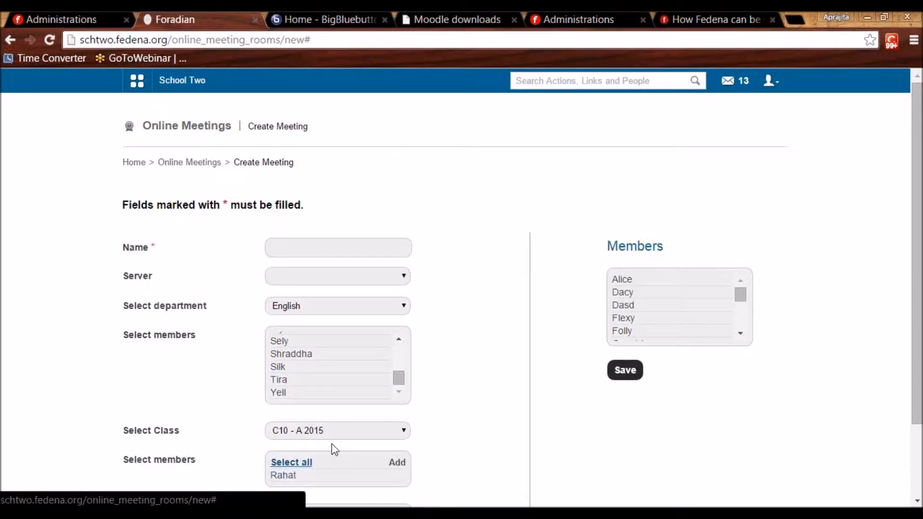
scroll(333, 447, "down", 2)
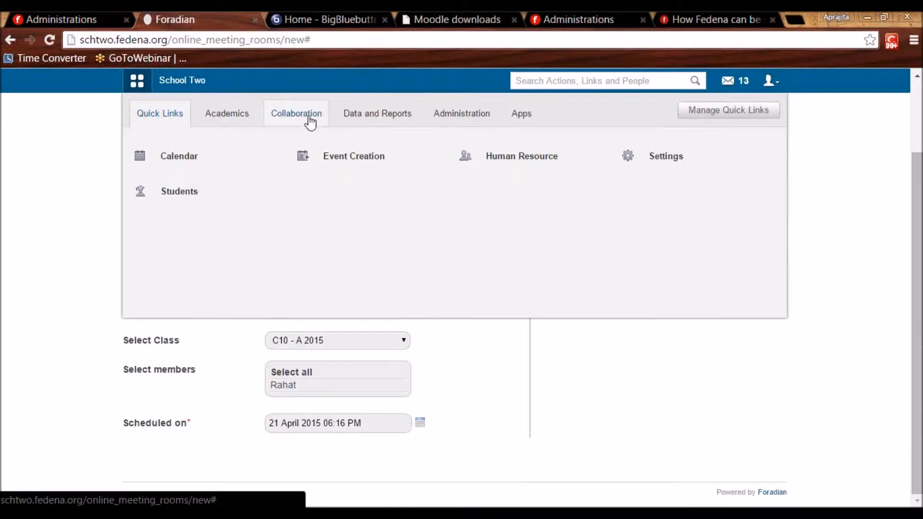
left_click(310, 118)
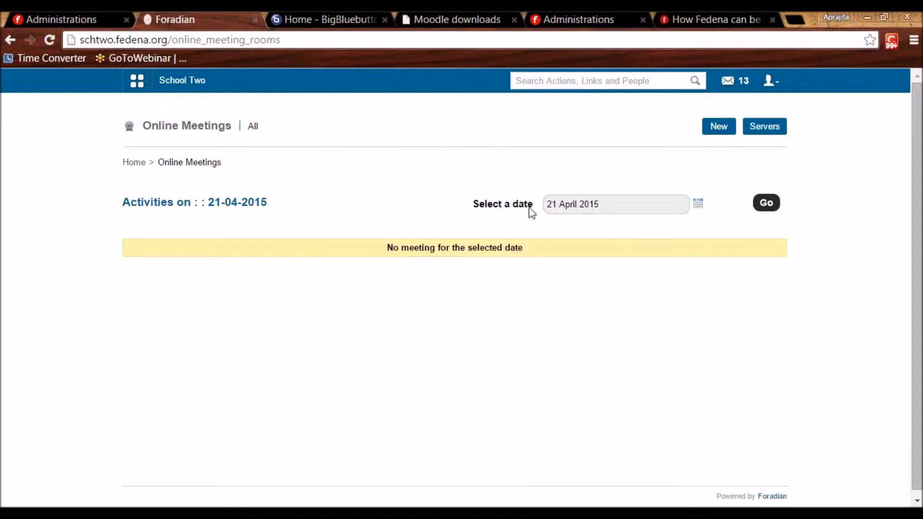
Open the School Two dashboard and Manage Dashlets, then return to the Edit Plugins page.
left_click(181, 87)
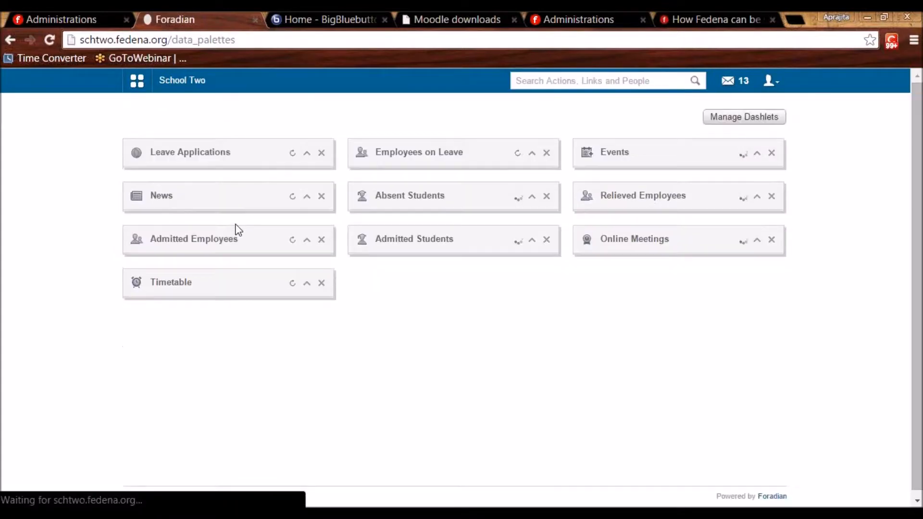
scroll(288, 312, "down", 5)
scroll(289, 313, "down", 3)
scroll(320, 319, "up", 8)
left_click(772, 122)
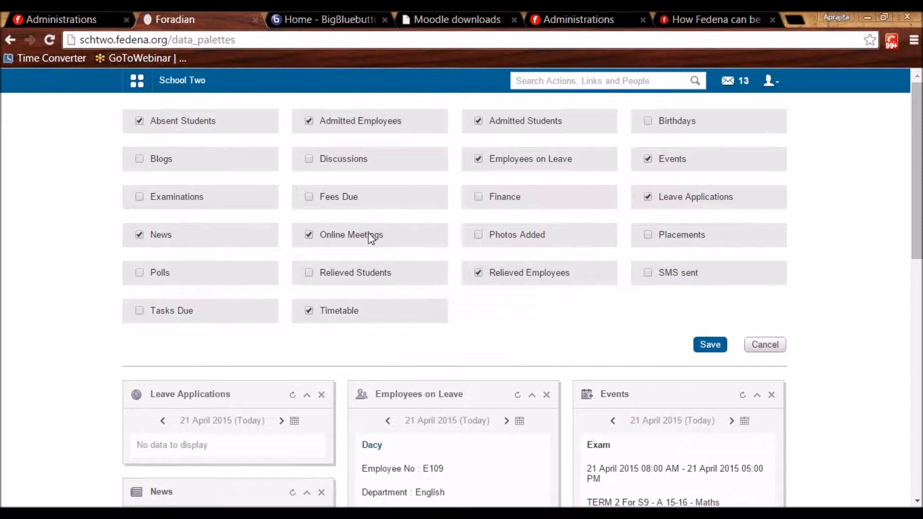
left_click(561, 19)
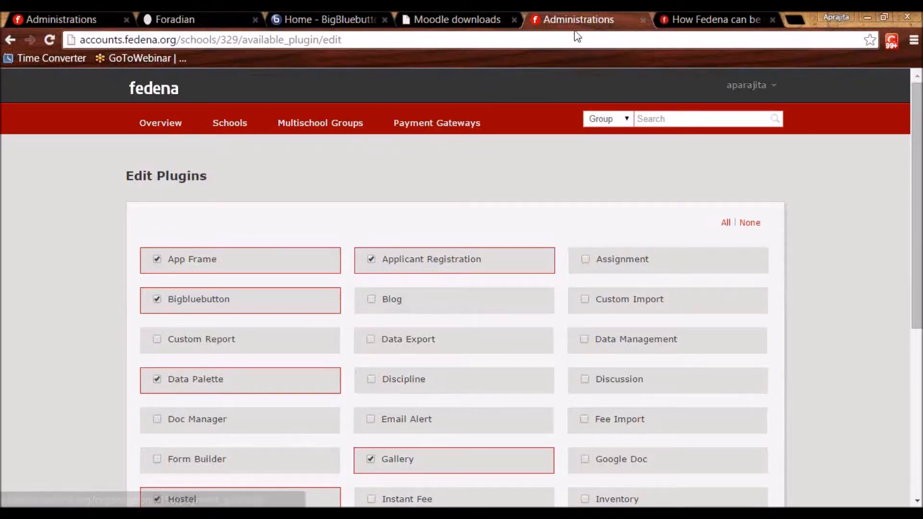
Look over the New Gateway form, then open the Paypal gateway for editing.
left_click(449, 125)
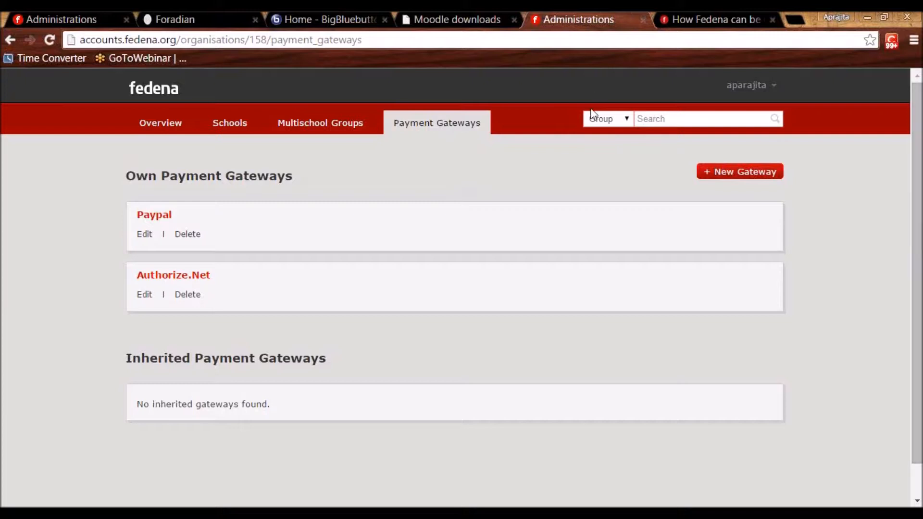
left_click(708, 176)
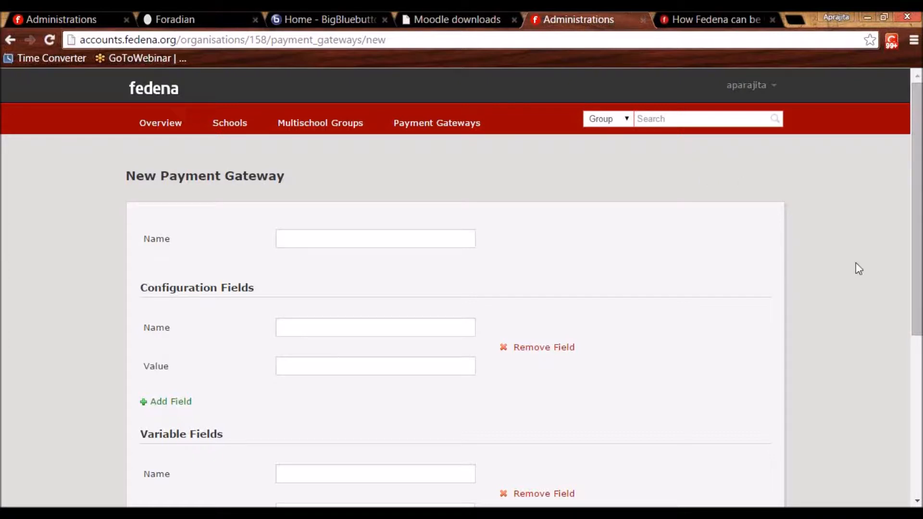
scroll(502, 405, "down", 5)
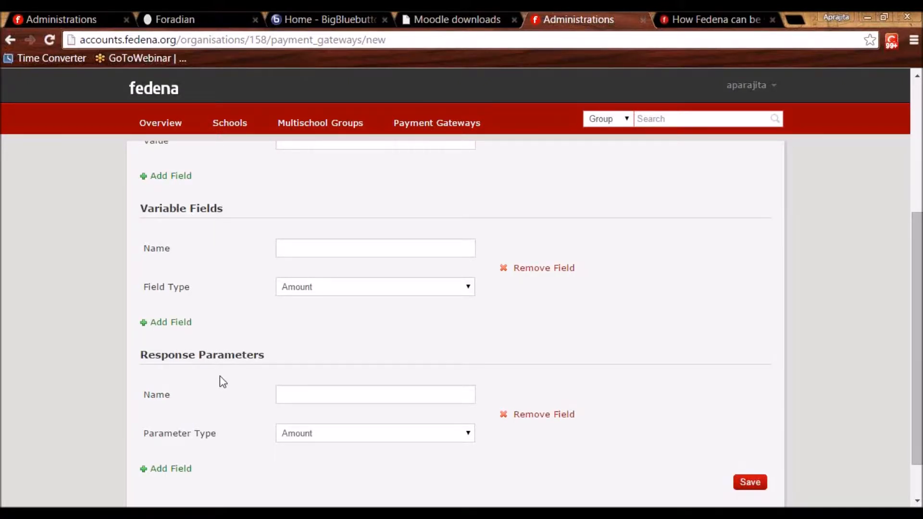
scroll(220, 376, "up", 5)
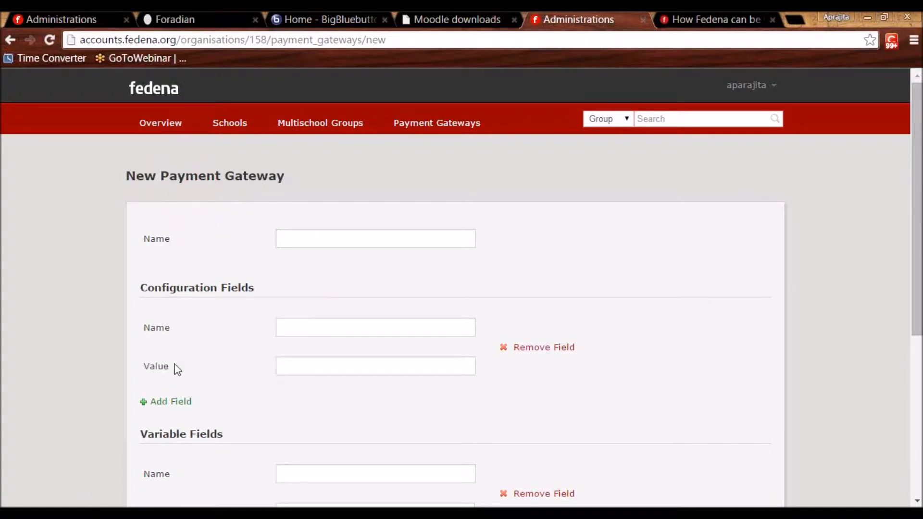
scroll(208, 346, "down", 5)
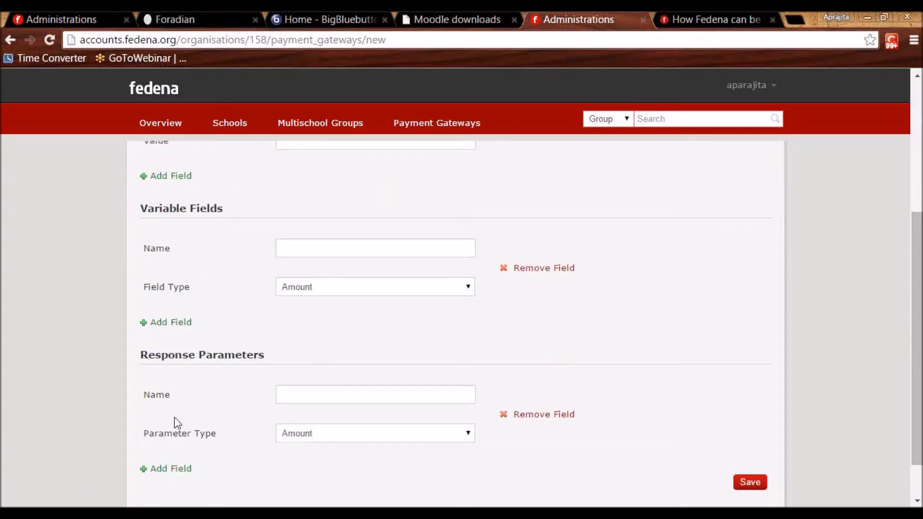
scroll(182, 418, "up", 5)
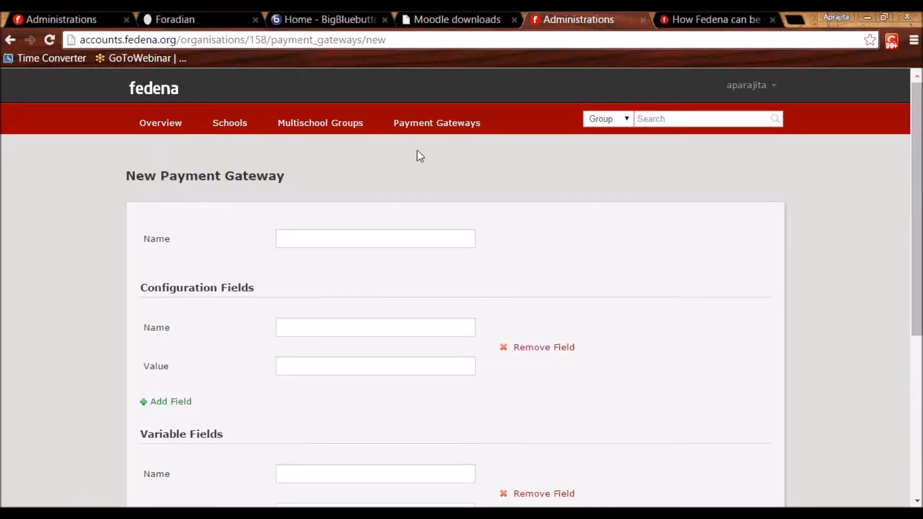
left_click(446, 130)
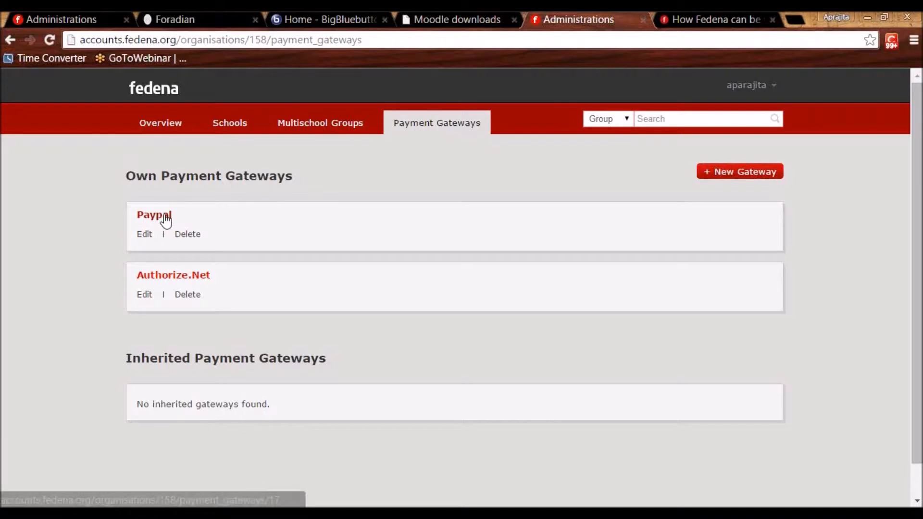
left_click(144, 236)
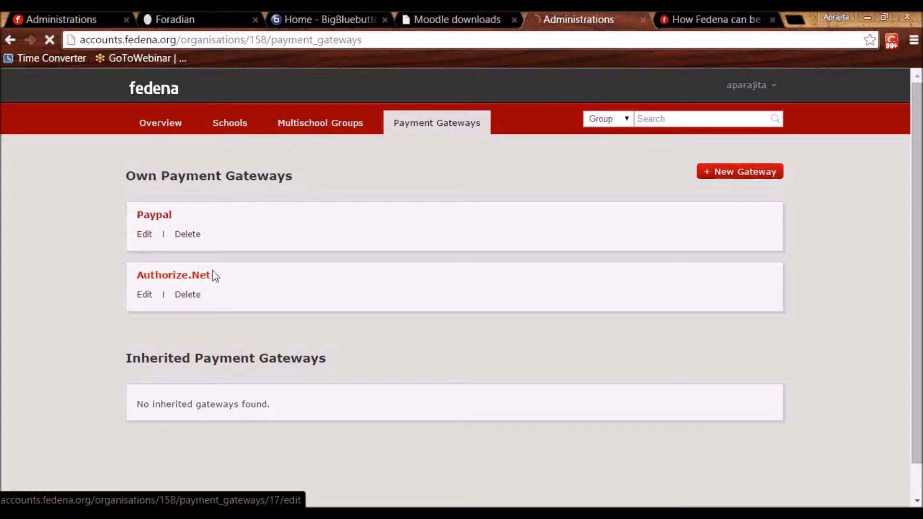
Inspect the Paypal gateway's name and currency_code settings without changing them.
left_click(357, 241)
left_click(370, 320)
left_click(355, 291)
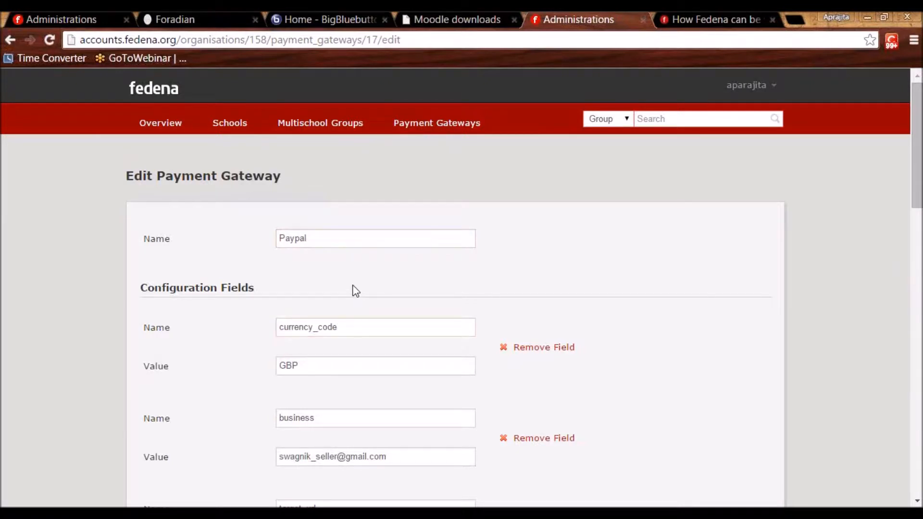
key("Down")
scroll(356, 291, "down", 1)
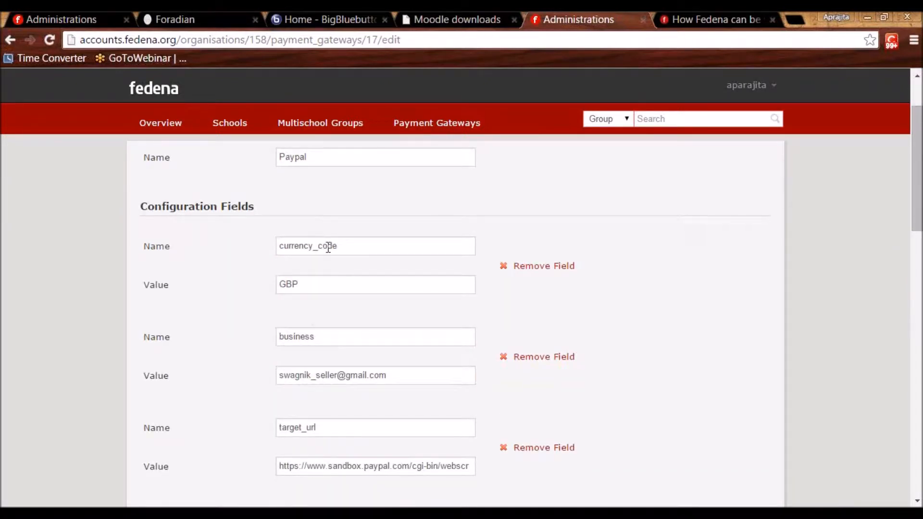
left_click_drag(315, 158, 274, 165)
left_click(299, 210)
Scroll through Paypal's response parameters, then return to the Payment Gateways list.
scroll(247, 323, "down", 2)
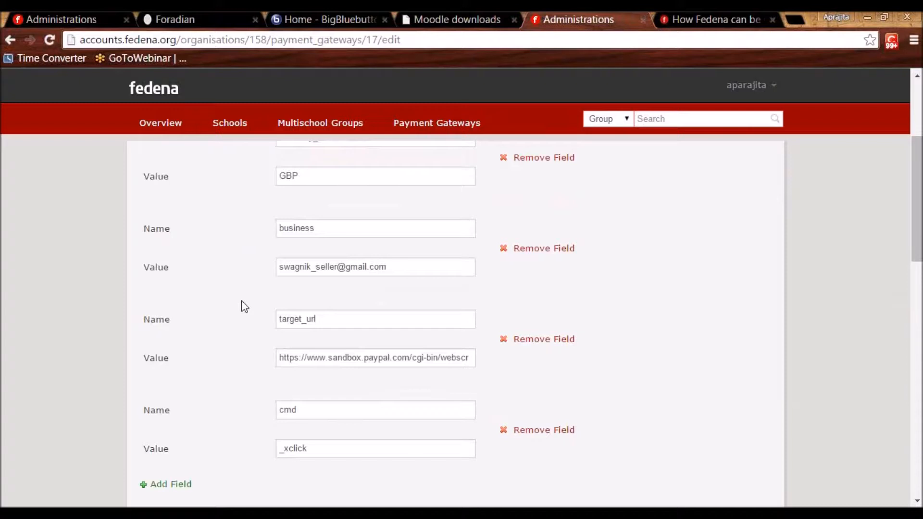
scroll(242, 302, "down", 3)
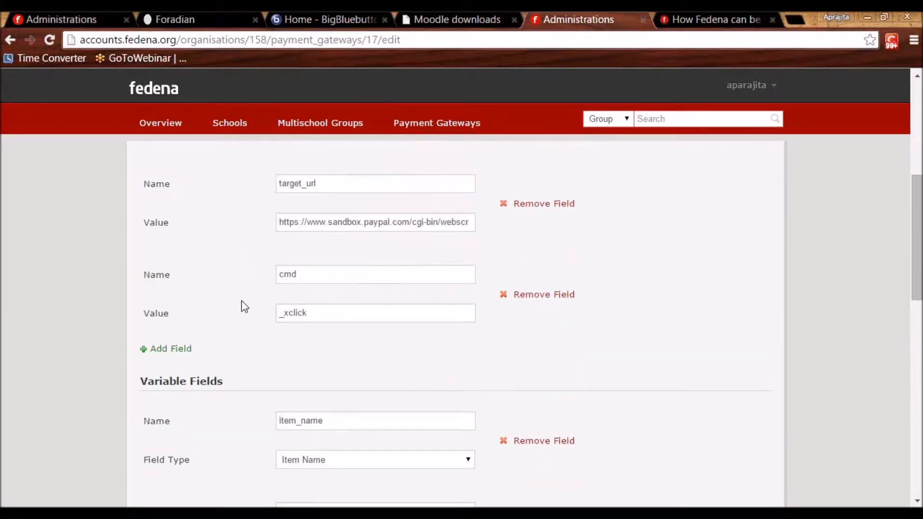
scroll(242, 301, "down", 3)
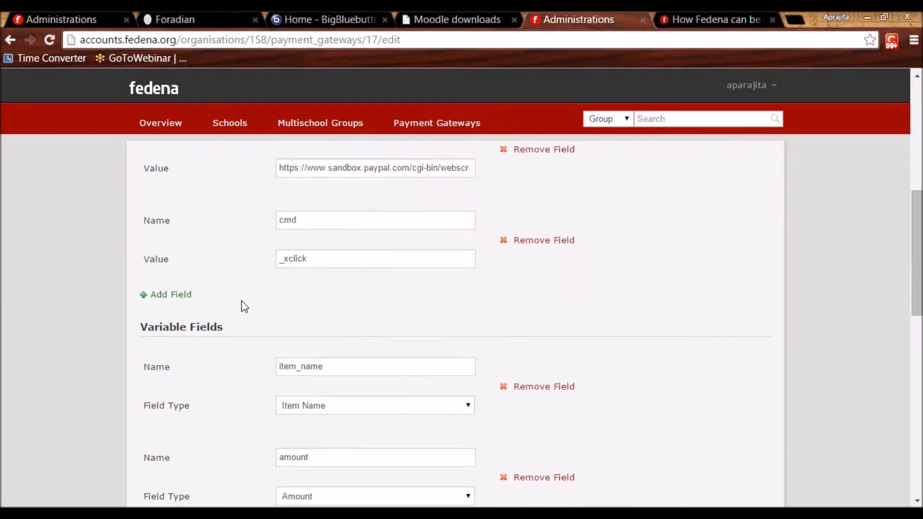
scroll(244, 305, "down", 2)
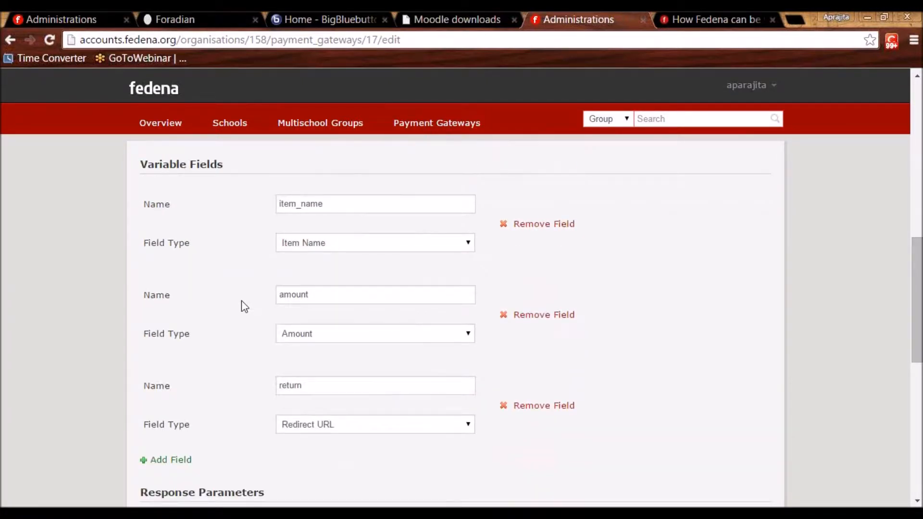
scroll(242, 301, "down", 2)
scroll(242, 301, "down", 4)
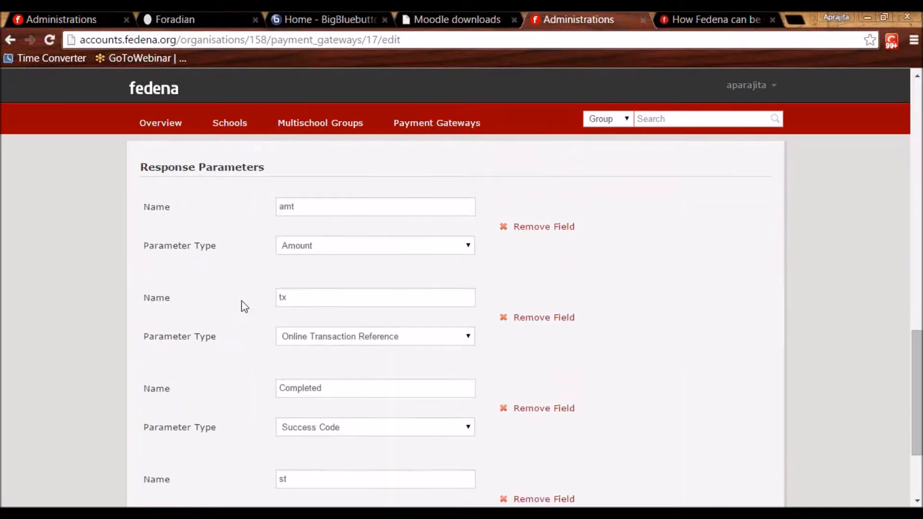
scroll(242, 301, "down", 1)
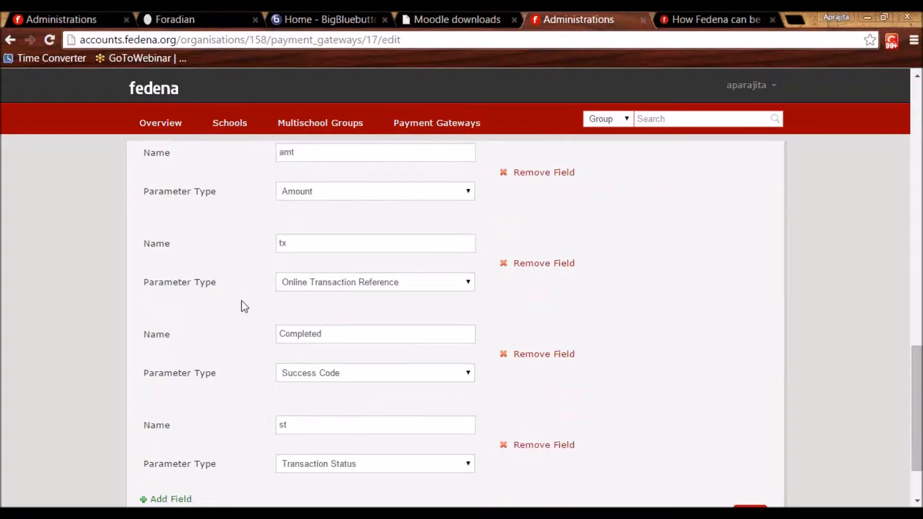
scroll(242, 301, "down", 1)
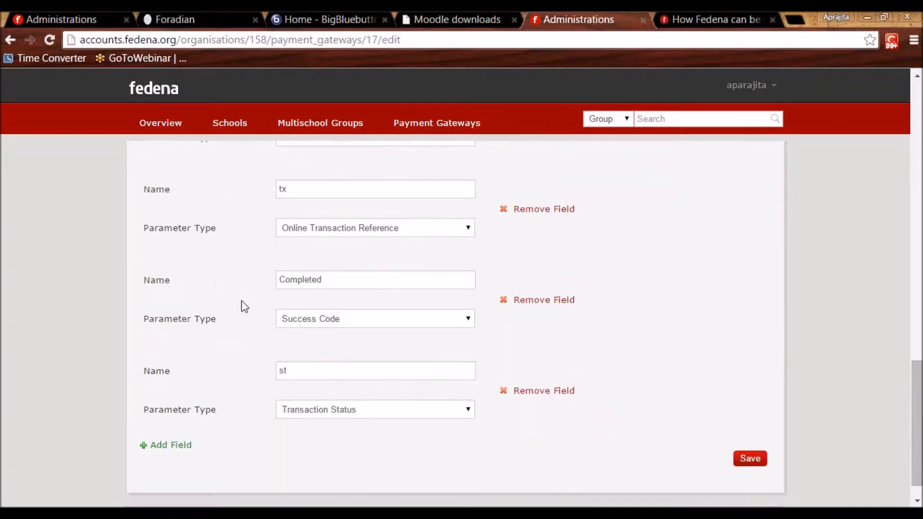
scroll(241, 301, "up", 15)
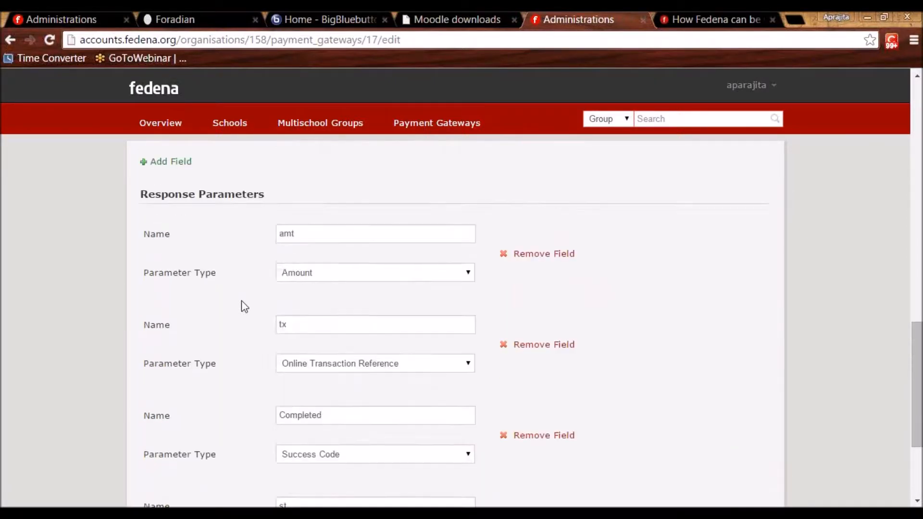
scroll(244, 304, "up", 1)
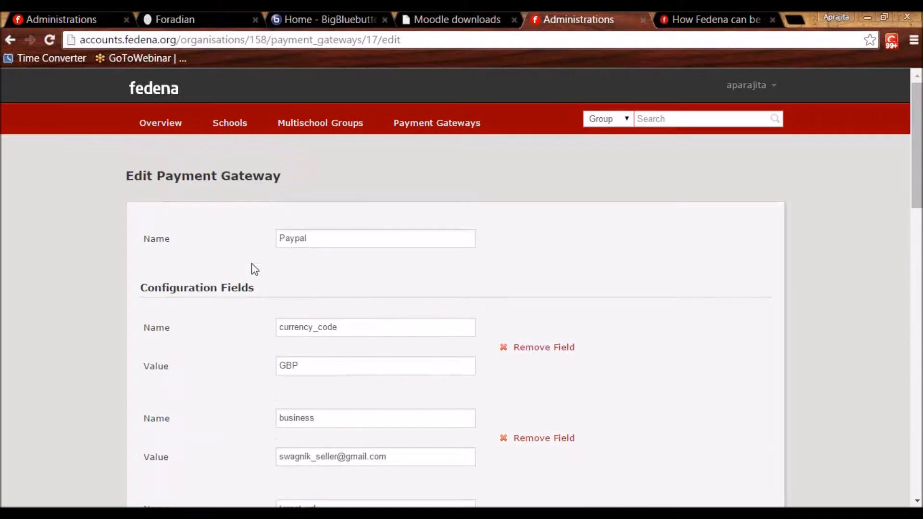
left_click(416, 130)
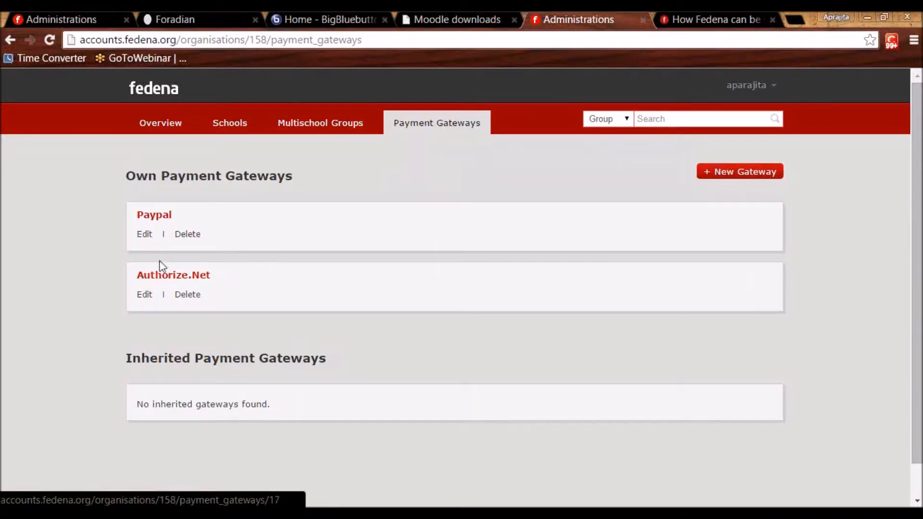
Open Jaypee University's gateways, showing Authorize.Net inherited, and its Assign Gateways form.
left_click(241, 128)
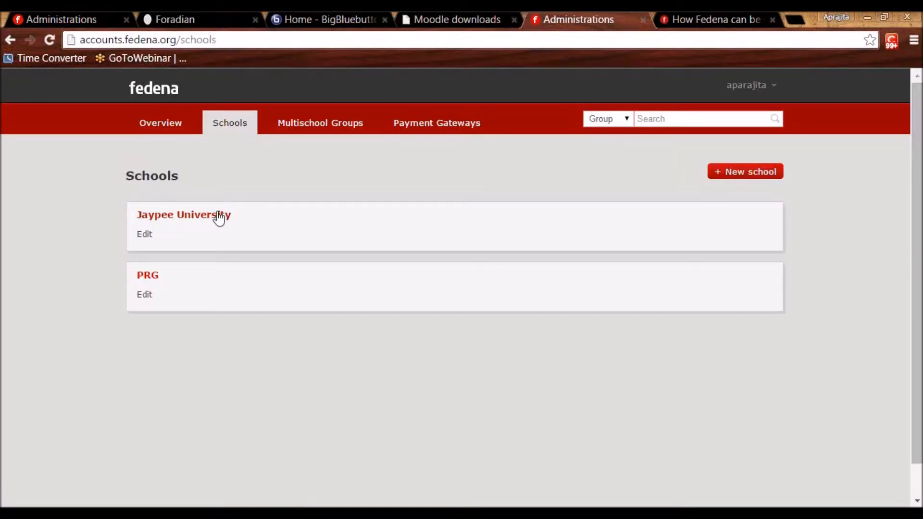
left_click(217, 216)
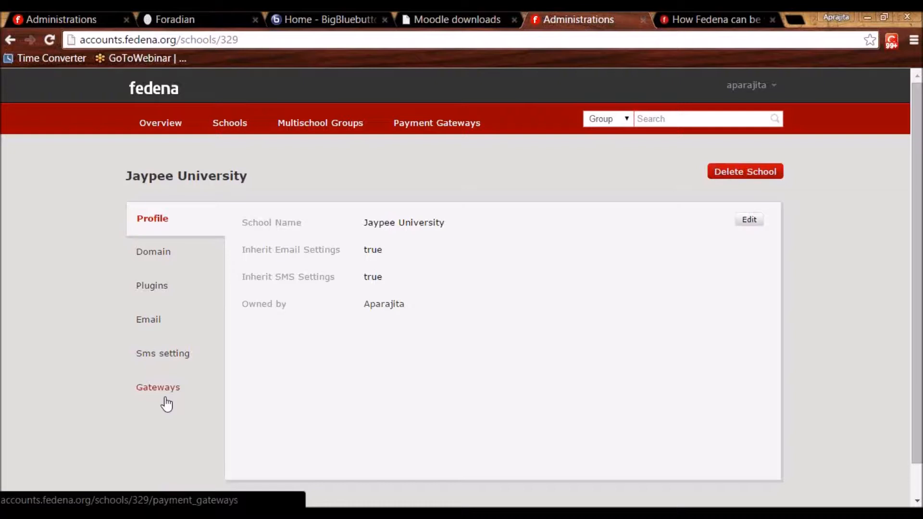
left_click(161, 389)
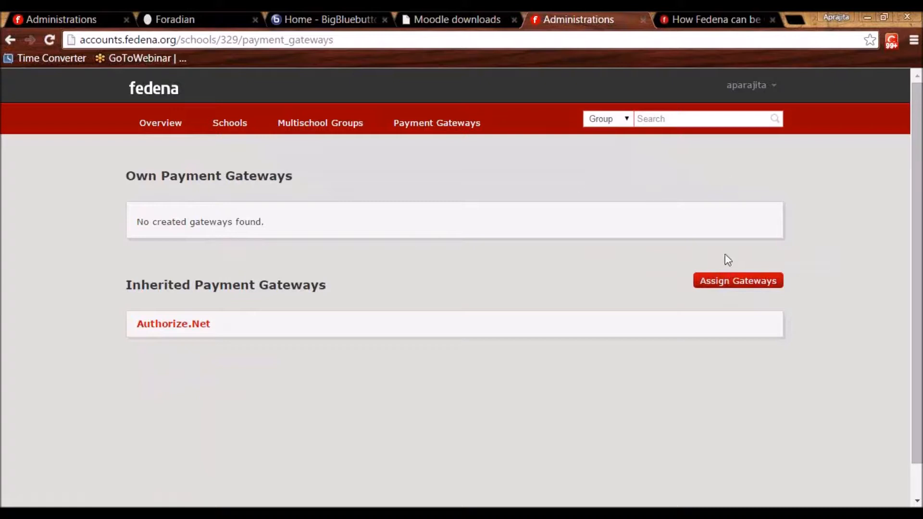
left_click(726, 286)
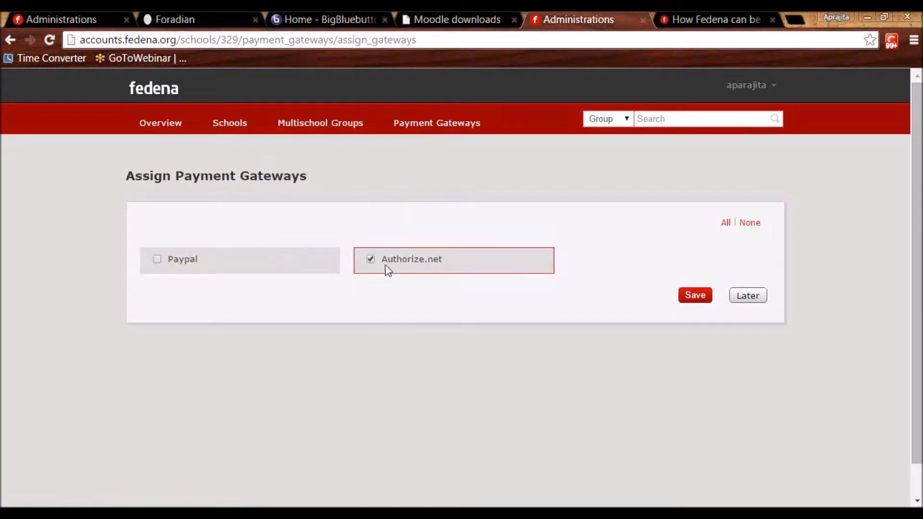
Open the jaypee.fedena.org school site from Jaypee University's domain page.
left_click(190, 17)
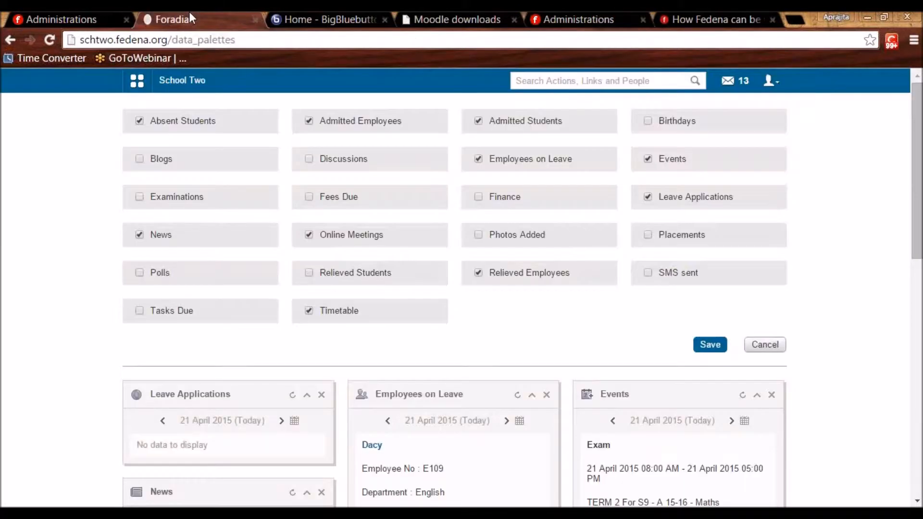
left_click(137, 81)
left_click(59, 16)
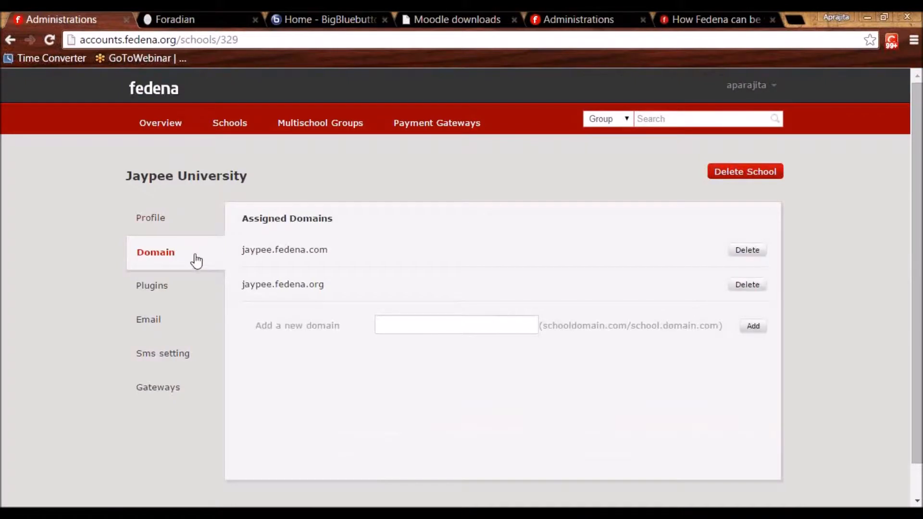
left_click(294, 284)
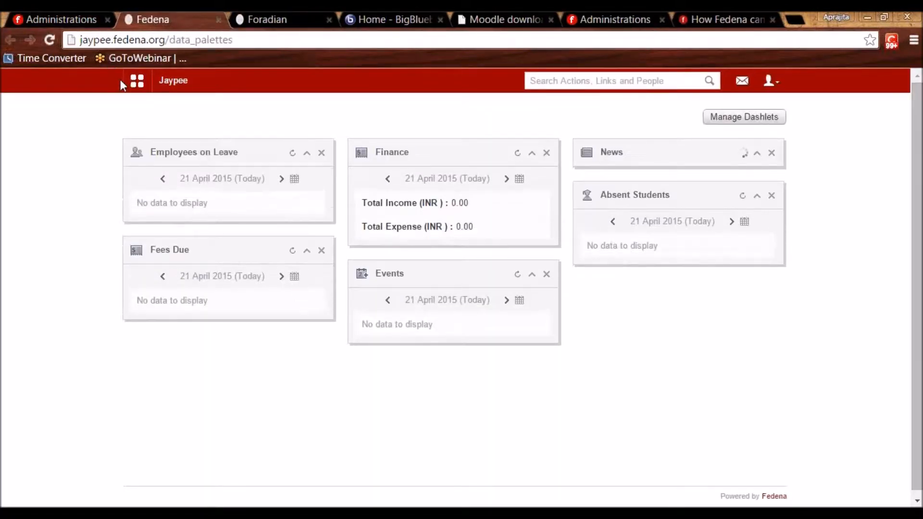
Open Jaypee's Administration > Online Payment > Settings, offering only Authorize.net, comparing with School Two.
left_click(142, 89)
left_click(437, 121)
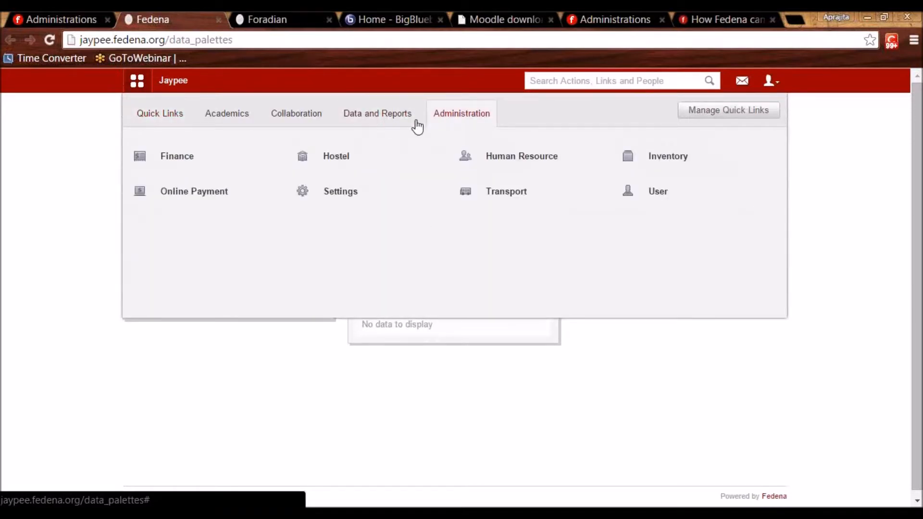
left_click(228, 189)
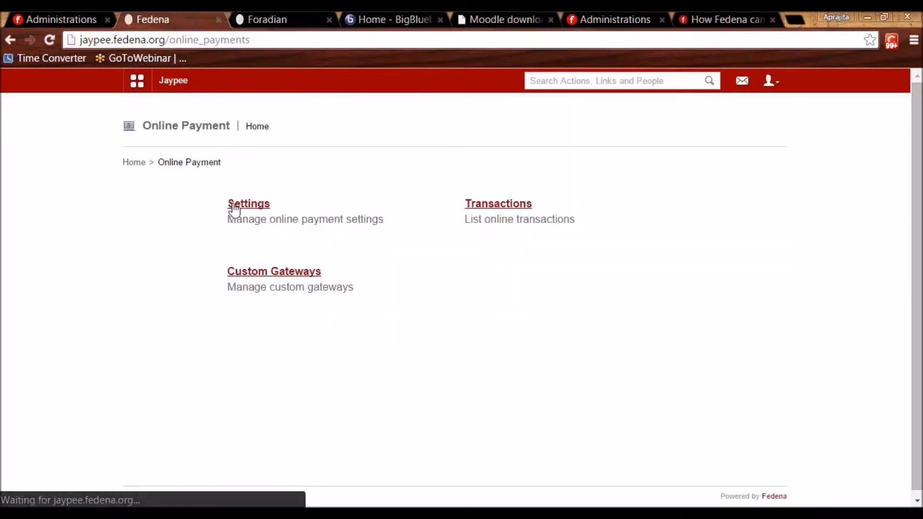
left_click(237, 210)
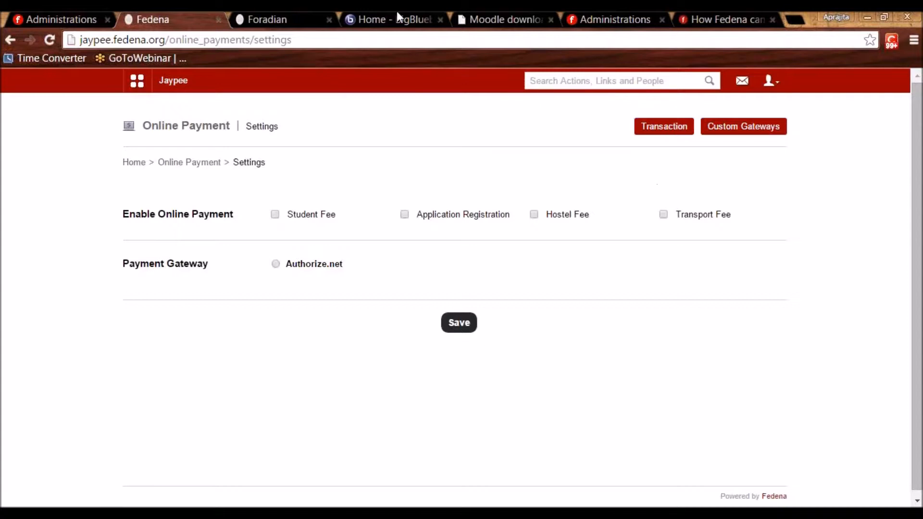
left_click(267, 13)
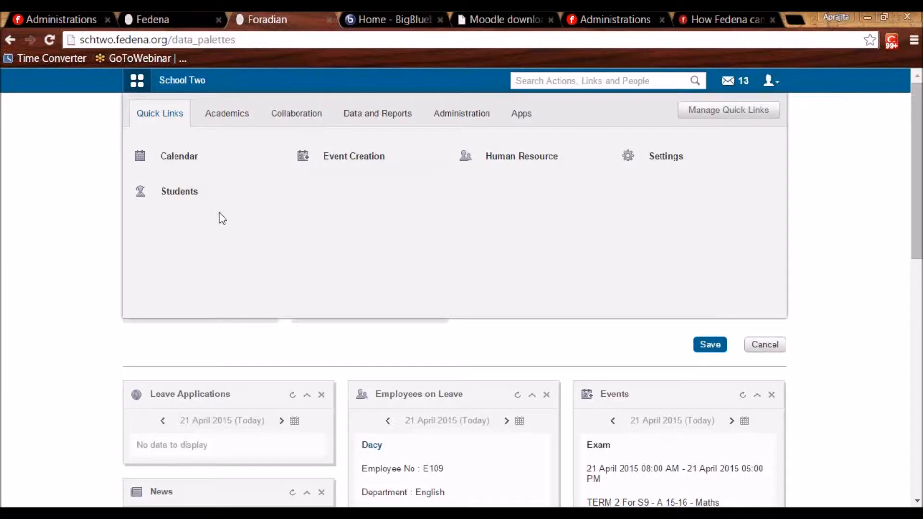
left_click(168, 15)
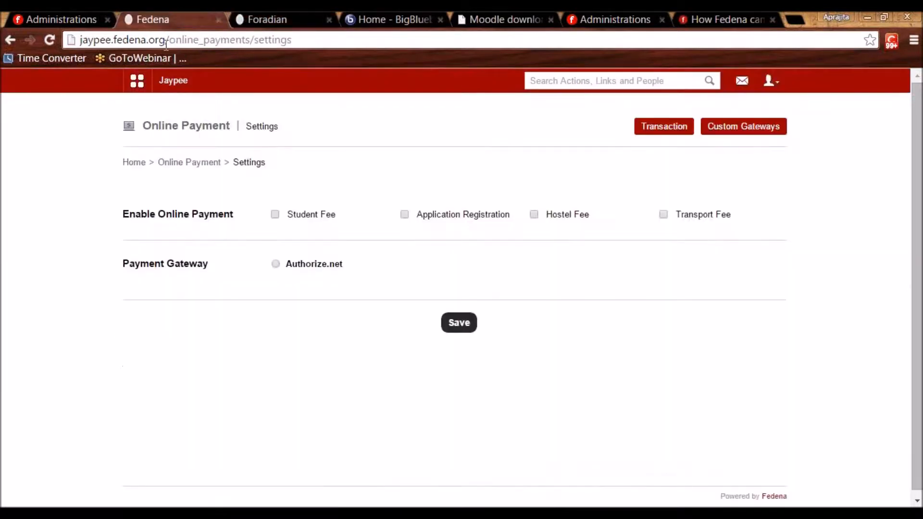
Open the ABC multischool group's Gateways and its Assign Gateways form to review them.
left_click(615, 19)
left_click(329, 123)
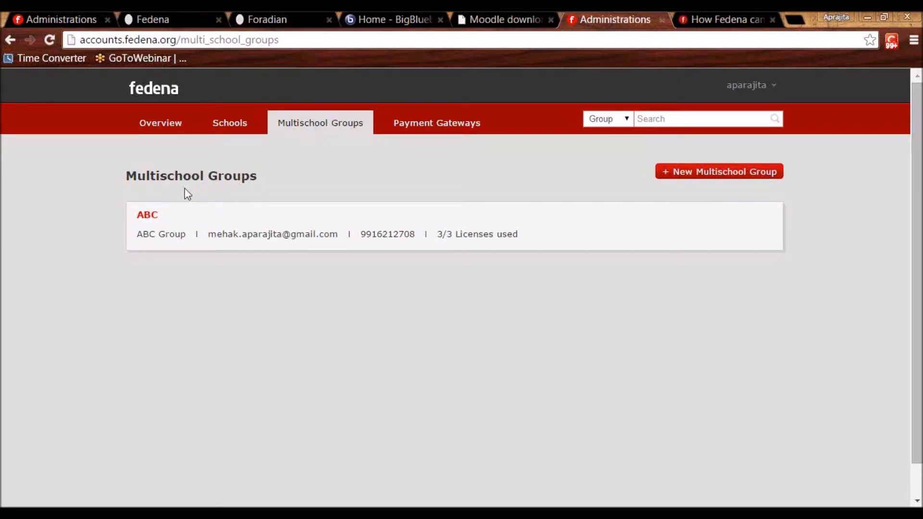
left_click(151, 215)
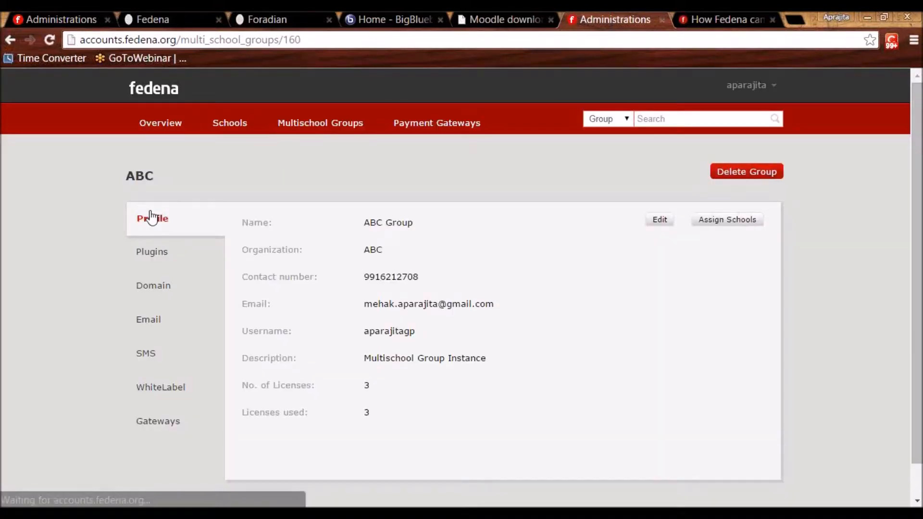
left_click(160, 428)
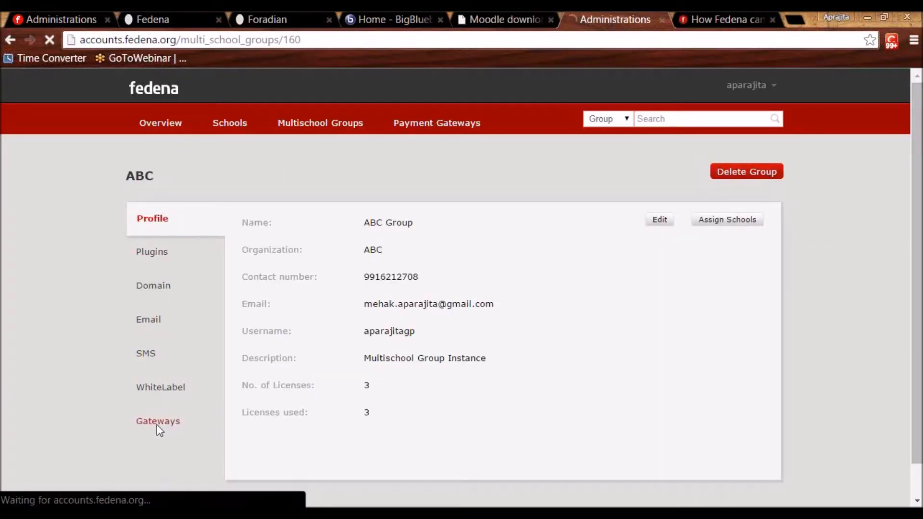
left_click(743, 287)
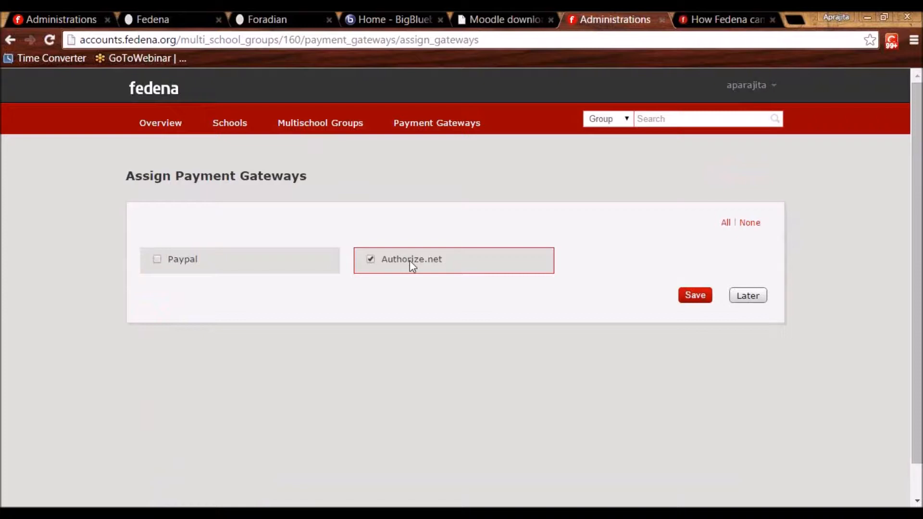
Follow the ABC group's group160 domain link to open its own admin site.
left_click(311, 131)
left_click(148, 215)
left_click(154, 287)
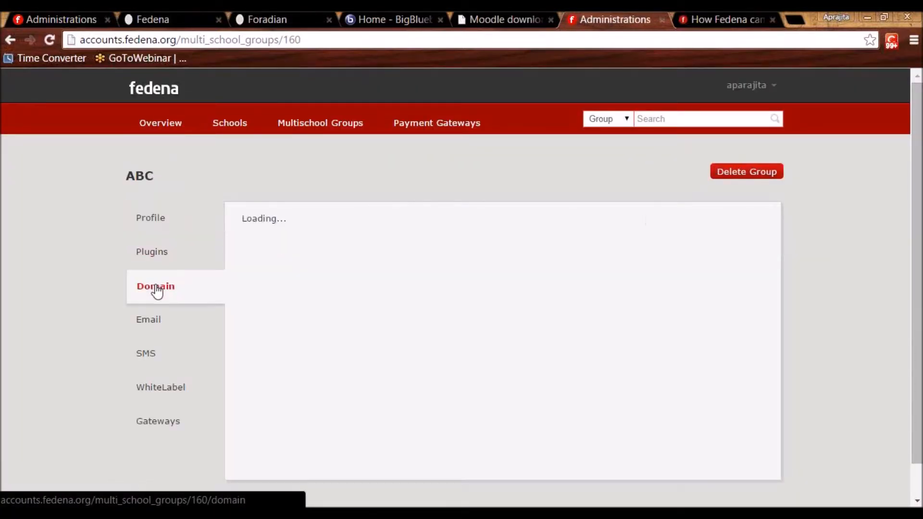
left_click(273, 252)
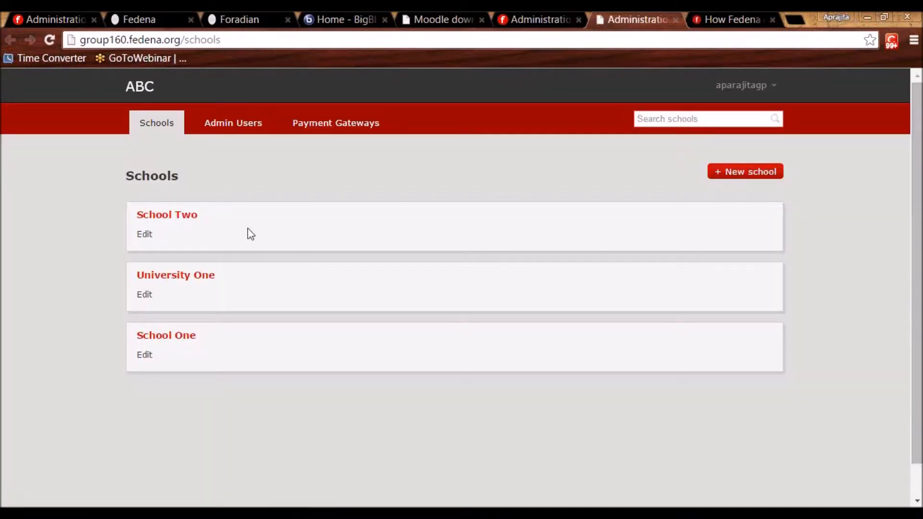
Show School Two's own and inherited payment gateways, then switch to the School Two site.
left_click(168, 219)
left_click(163, 386)
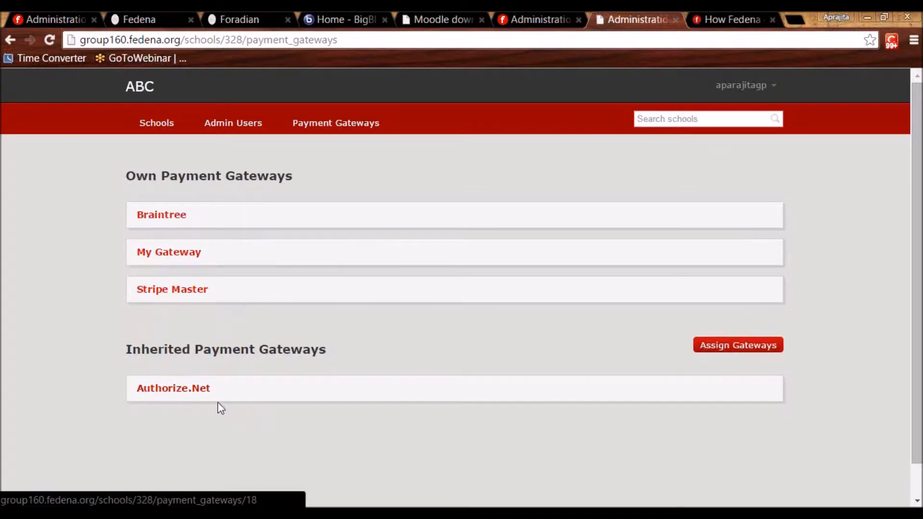
left_click_drag(126, 349, 342, 351)
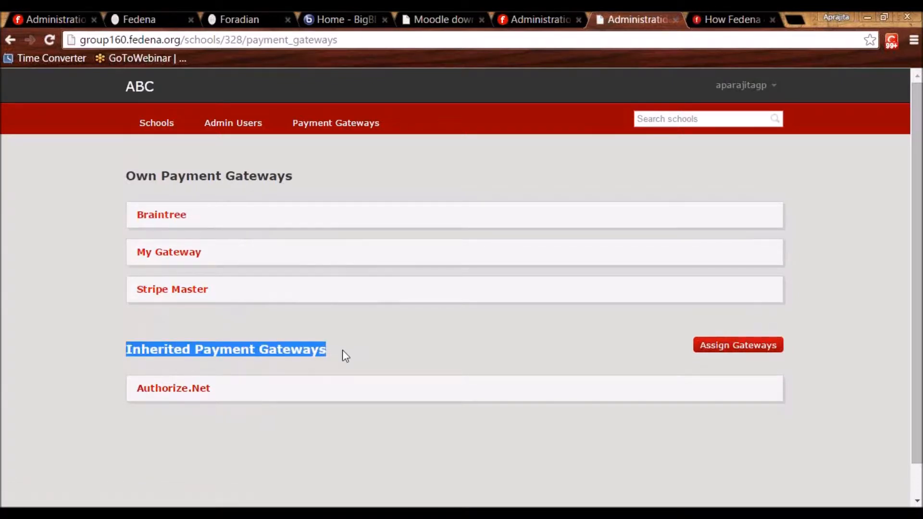
left_click(343, 356)
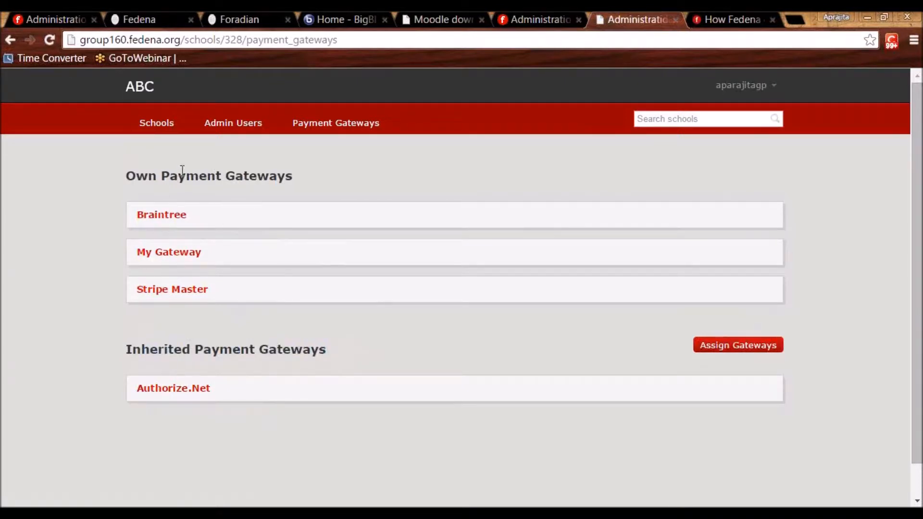
left_click_drag(127, 176, 227, 179)
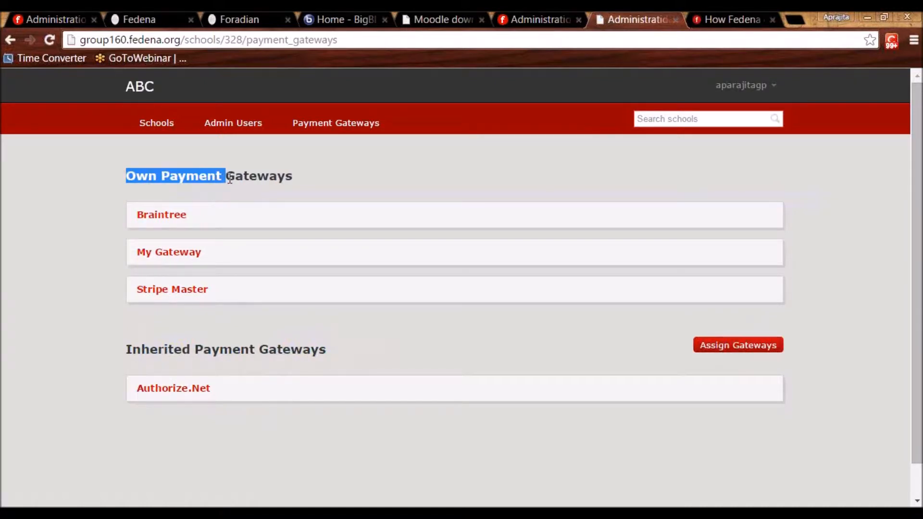
left_click(163, 13)
left_click(259, 13)
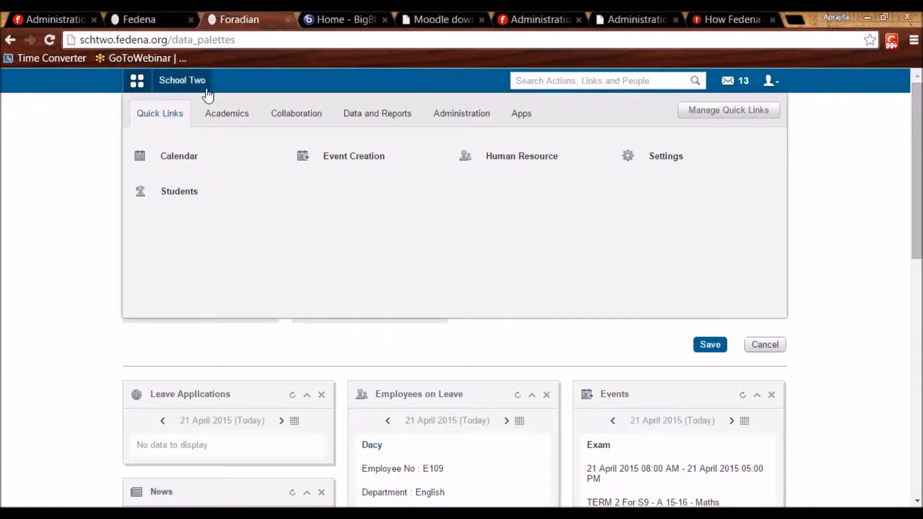
Open School Two's Braintree custom gateway for editing from the Online Payment module.
left_click(462, 124)
mouse_move(217, 173)
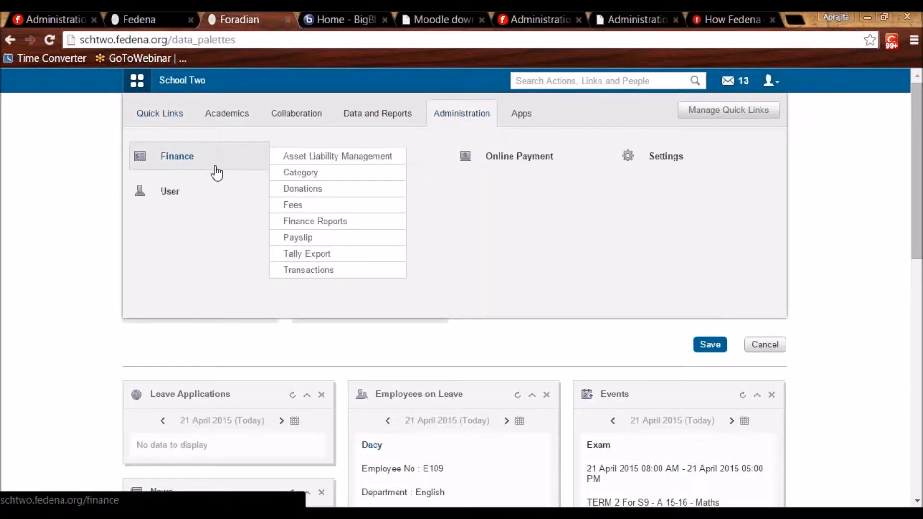
left_click(518, 166)
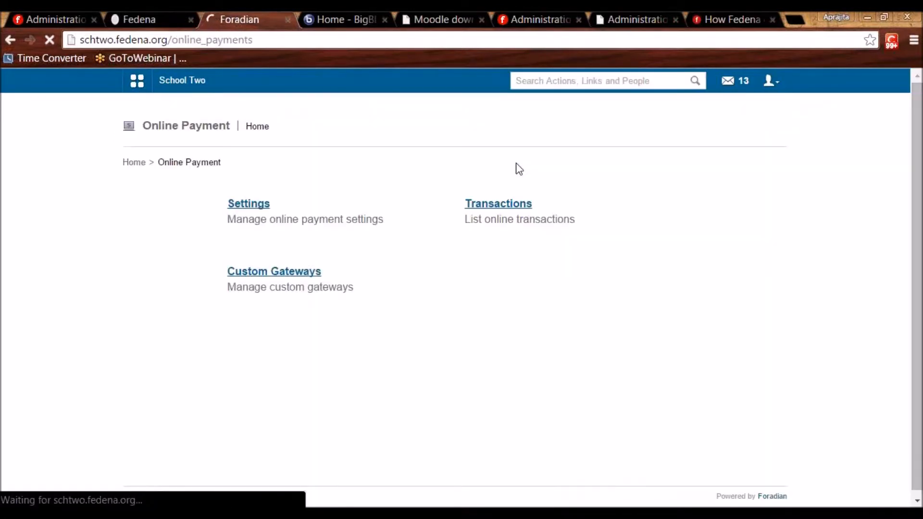
left_click(299, 274)
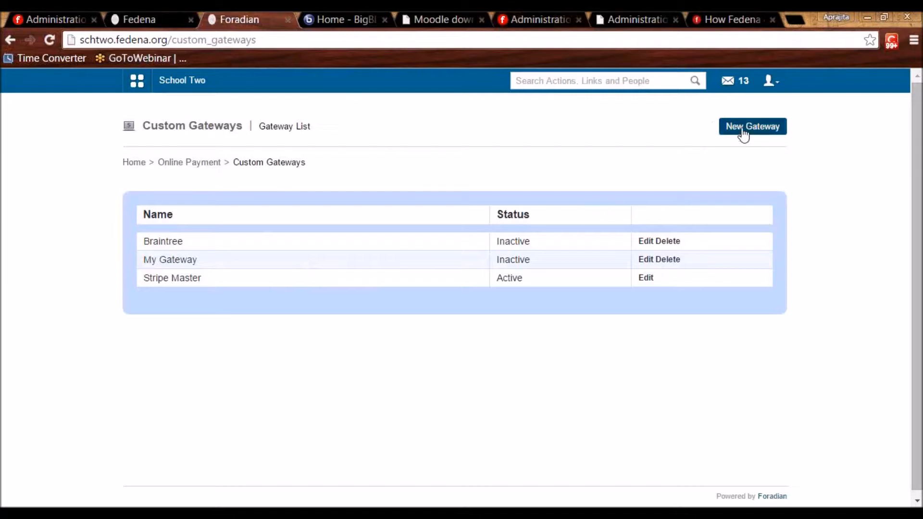
left_click(644, 241)
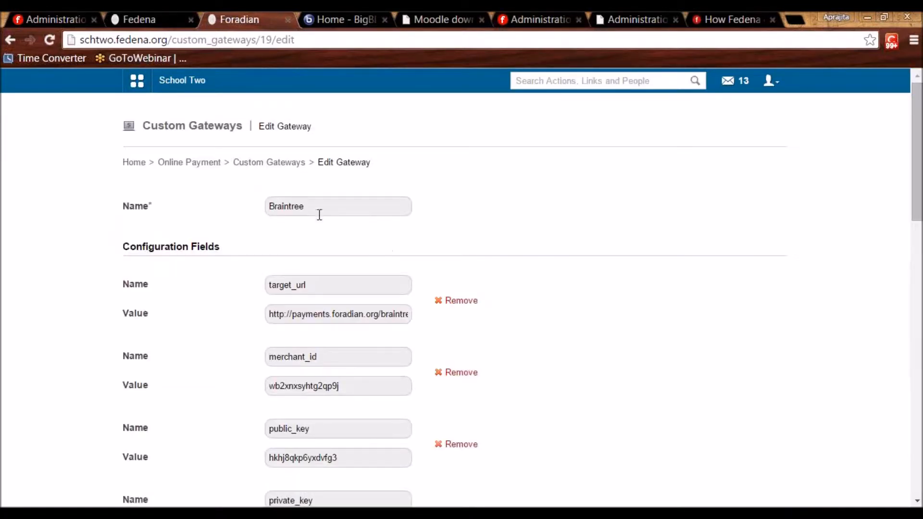
left_click_drag(916, 225, 876, 203)
Return via Custom Gateways and Online Payment to the online payment settings.
left_click(258, 163)
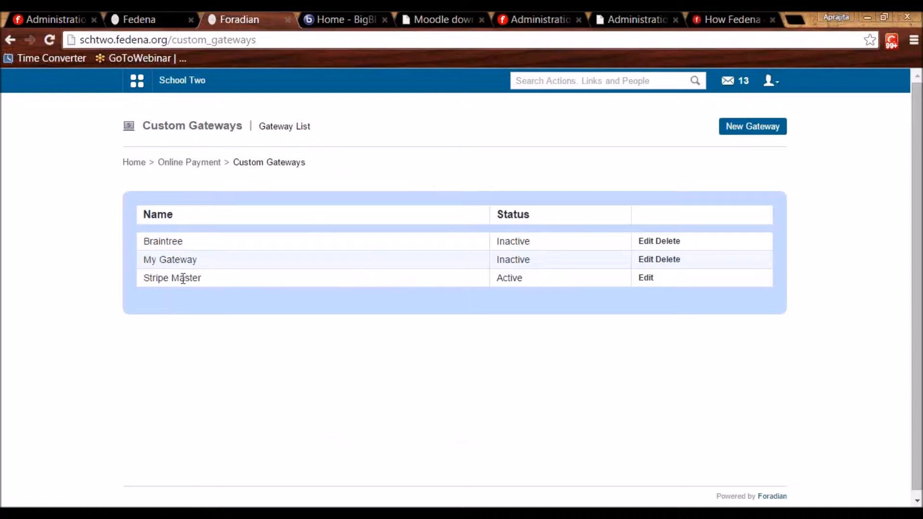
left_click(181, 165)
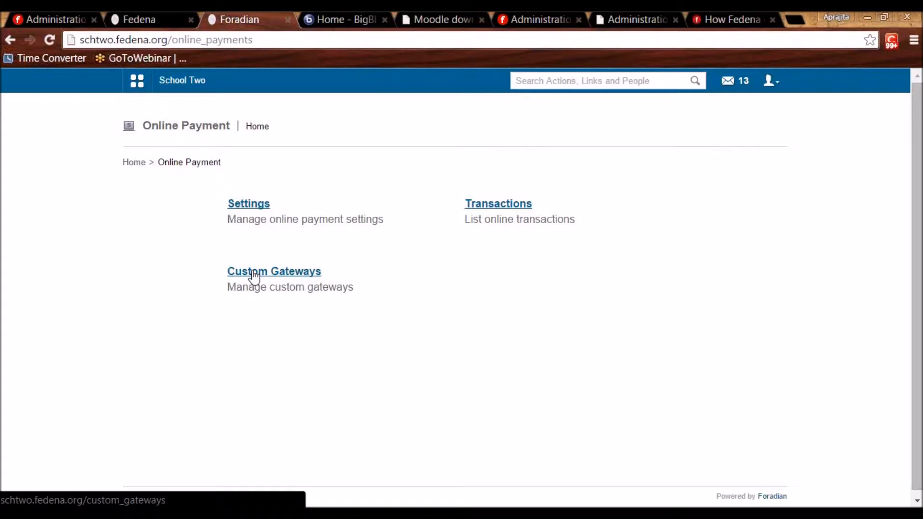
left_click(247, 206)
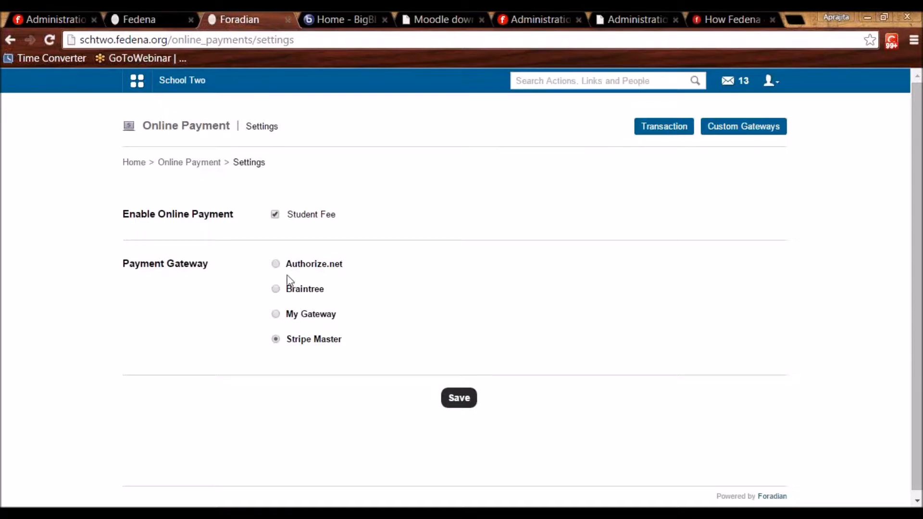
double_click(345, 264)
left_click(346, 264)
left_click(276, 339)
Log out of the admin account and sign in with the student's username and password.
left_click(772, 90)
left_click(713, 137)
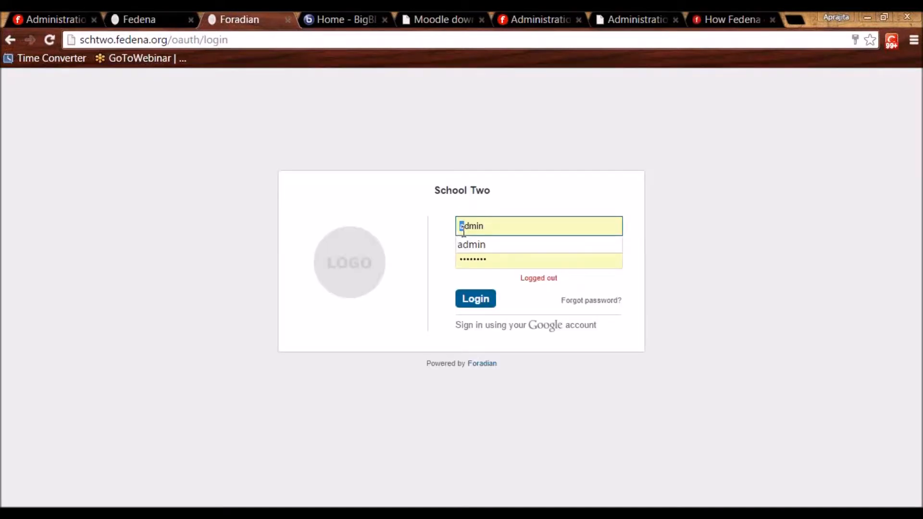
double_click(466, 232)
type("s006")
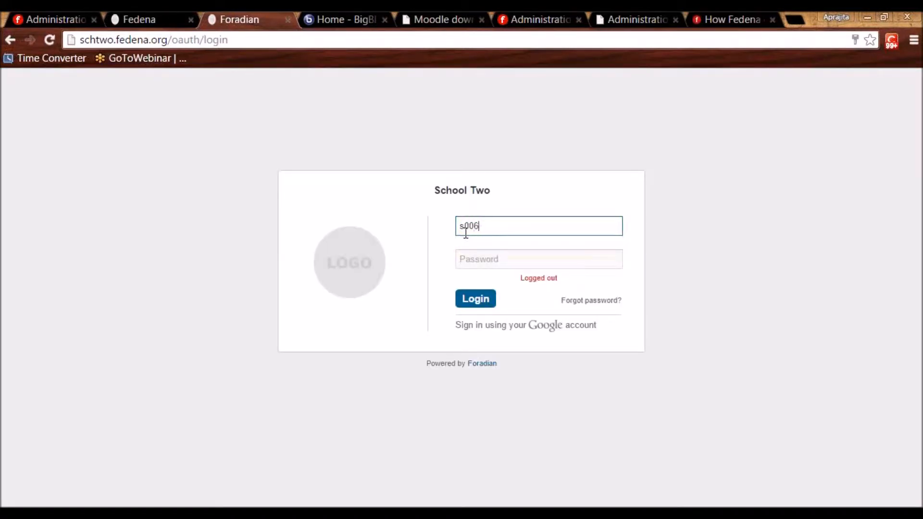
key("Tab")
type("••")
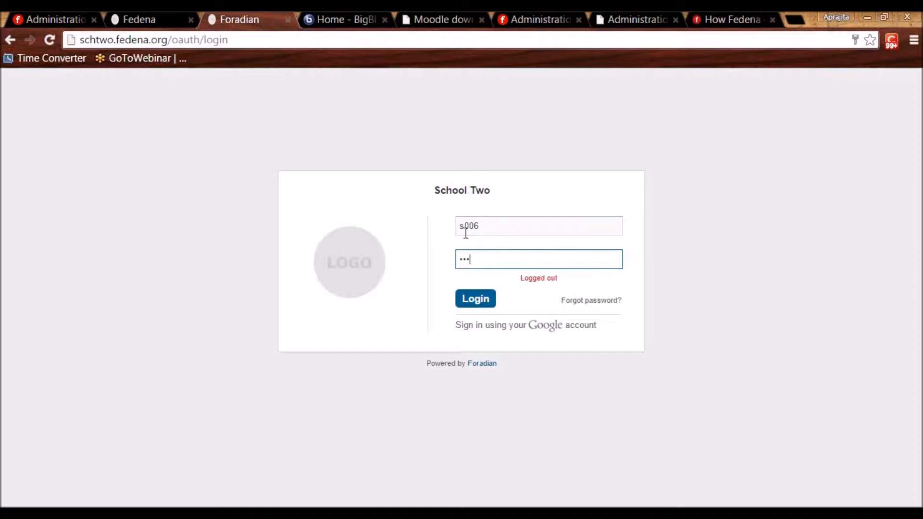
key("Return")
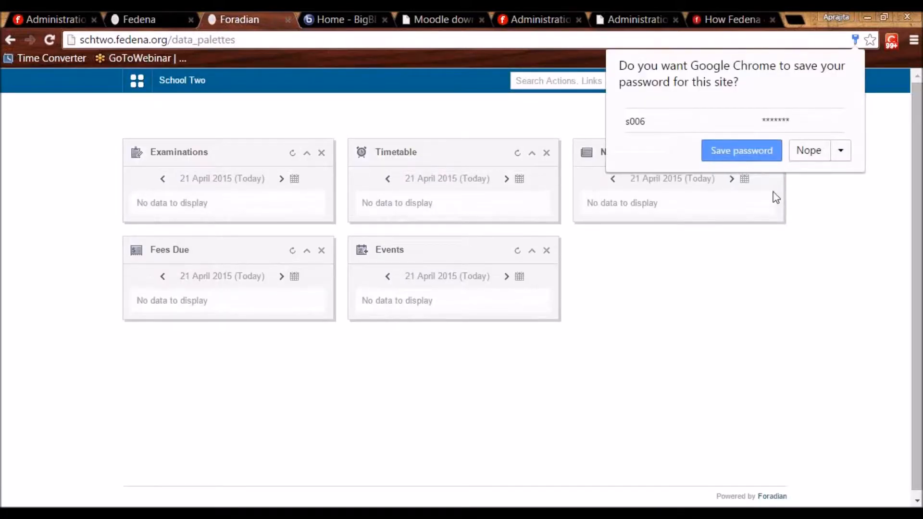
left_click(804, 153)
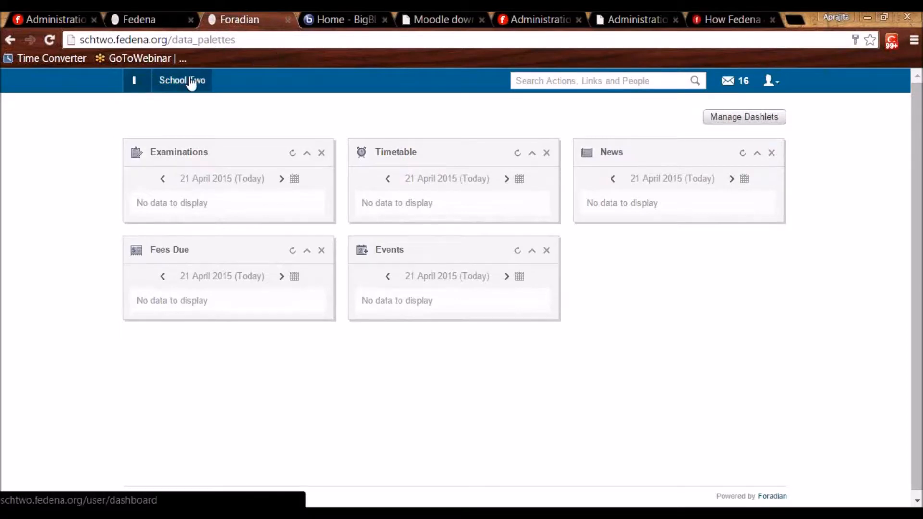
Open the student's fees and start paying the 9800.00 Installment 1 - G1 Fees 2015.
mouse_move(191, 83)
left_click(224, 116)
left_click(205, 192)
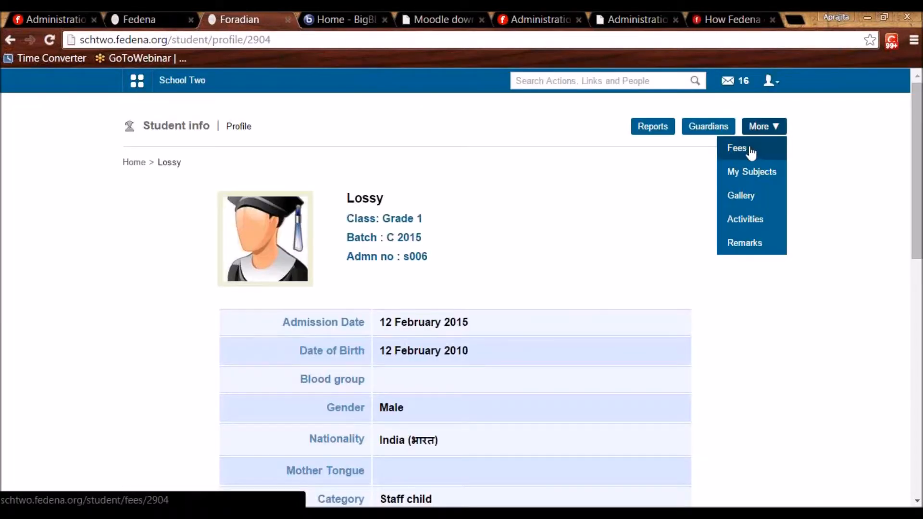
left_click(751, 152)
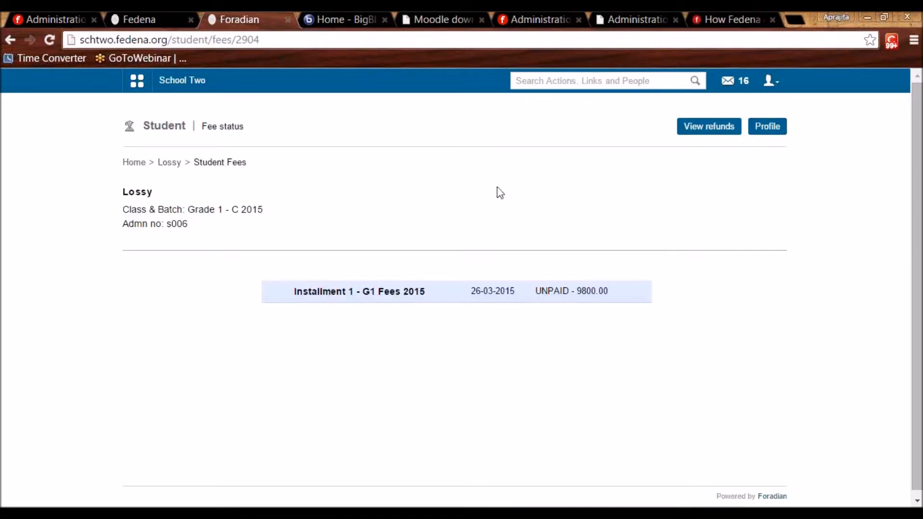
left_click(381, 298)
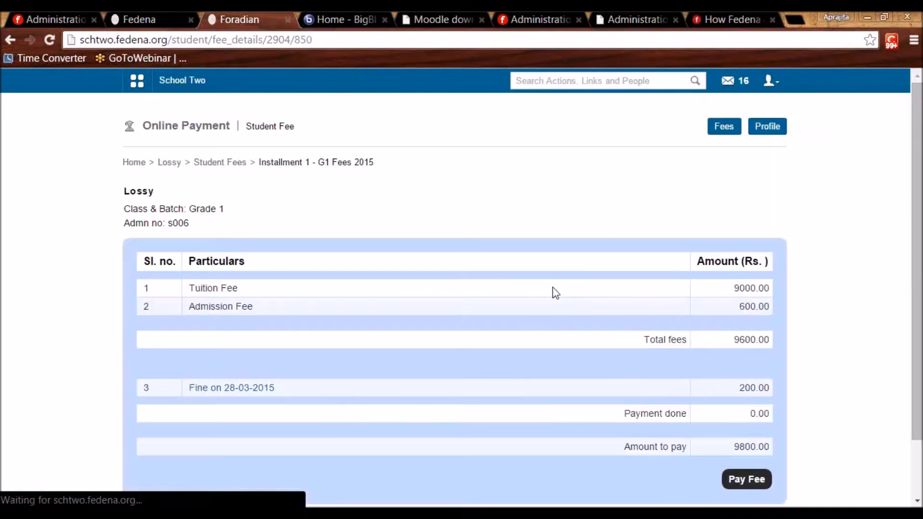
scroll(555, 286, "down", 3)
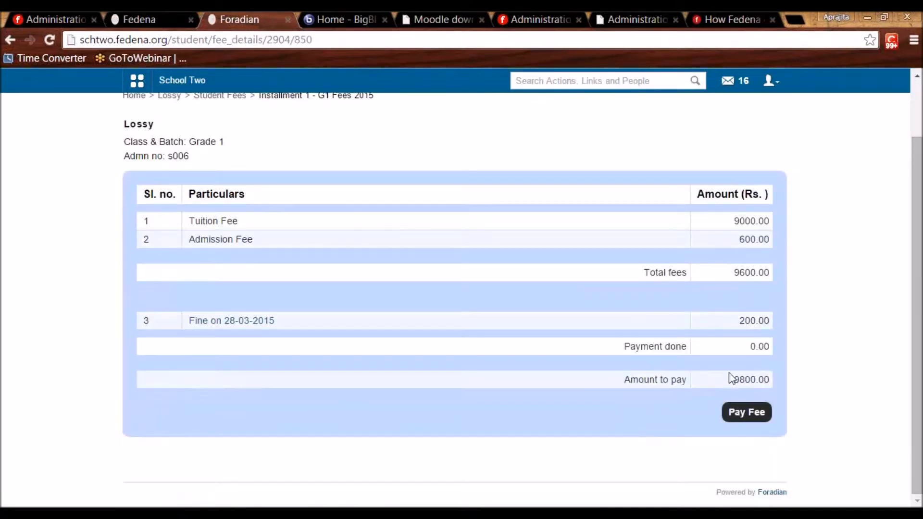
left_click(742, 416)
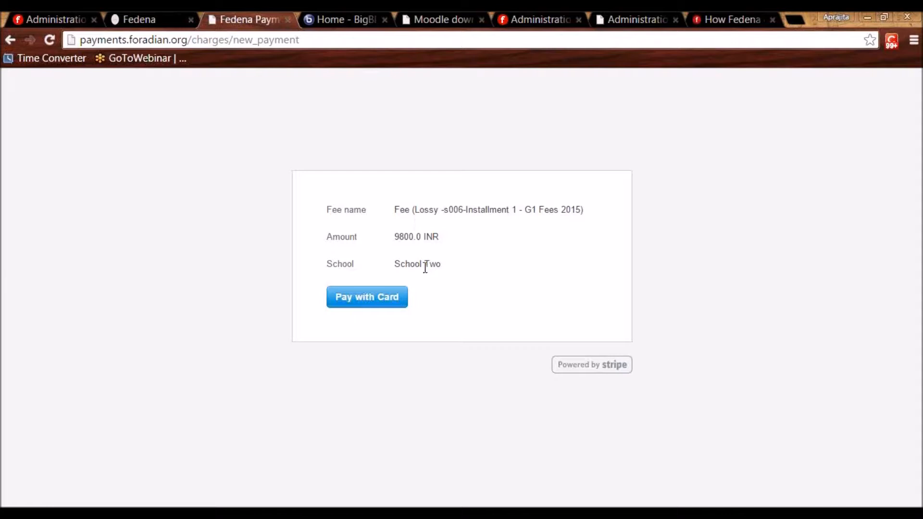
Pay the ₹9,800.00 fee in Stripe Checkout using an e-mail plus test card number, expiry and CVC.
left_click(363, 304)
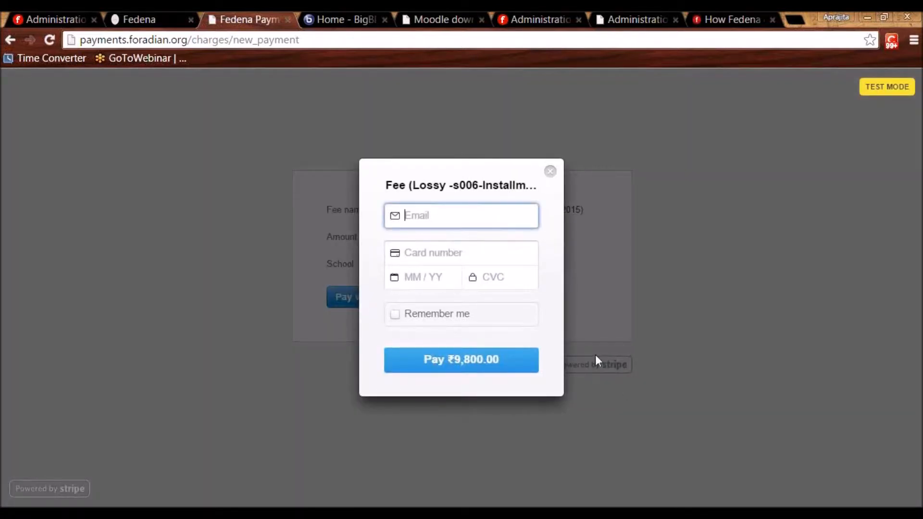
type("test@test.com")
key("Tab")
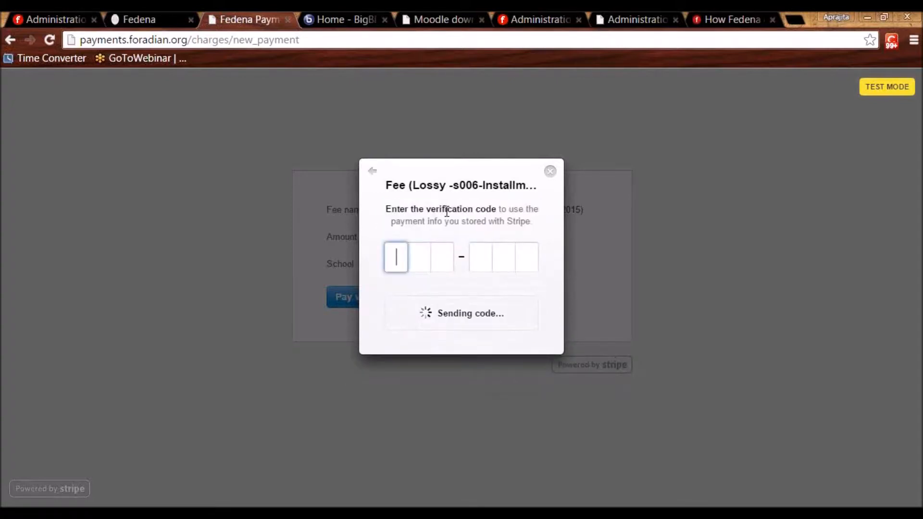
left_click(373, 171)
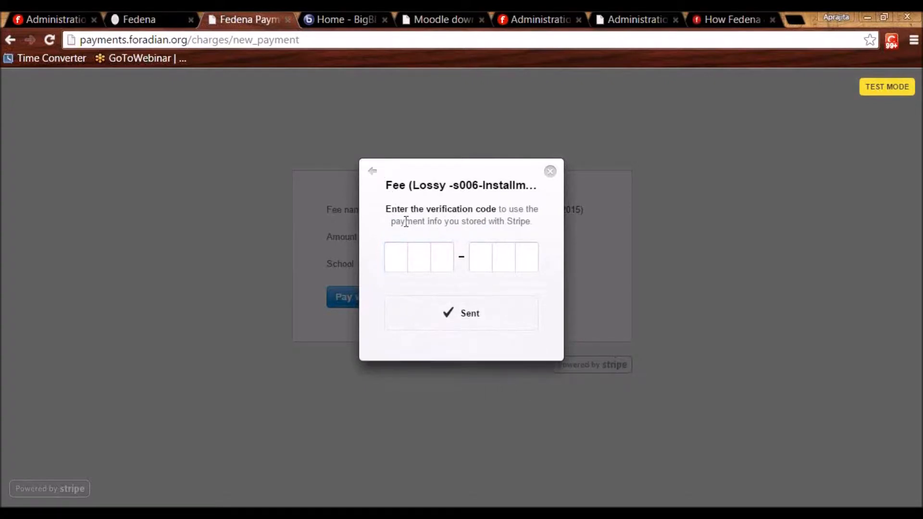
type("555555555555544441221")
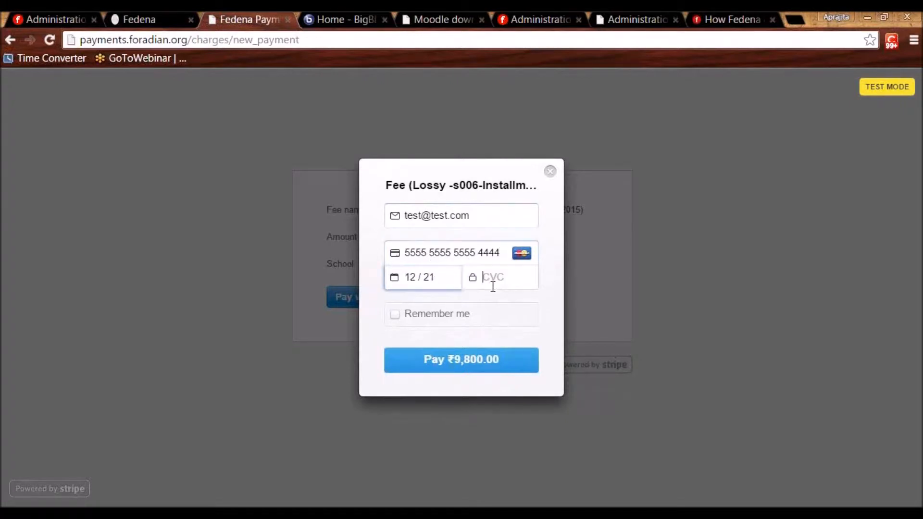
type("123")
left_click(457, 368)
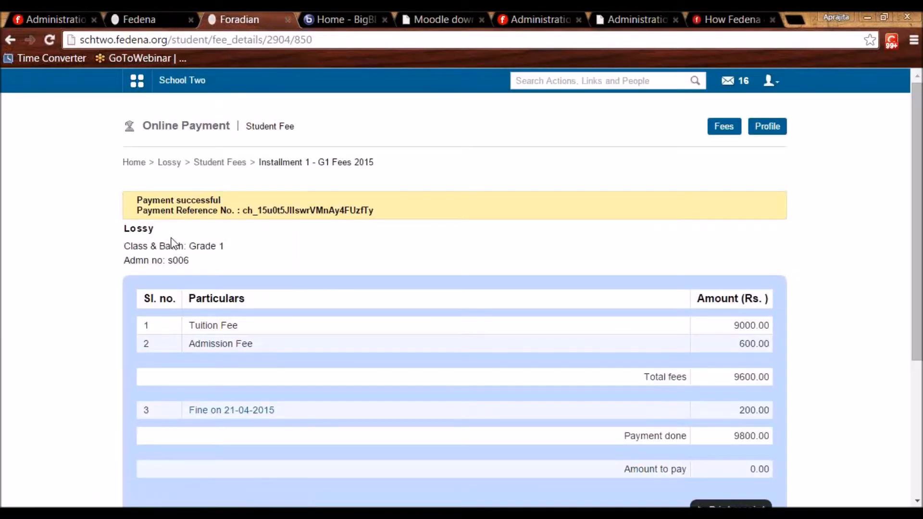
Review the payment confirmation, receipt and payment history, then return to group ABC's administration page.
left_click_drag(247, 195, 137, 200)
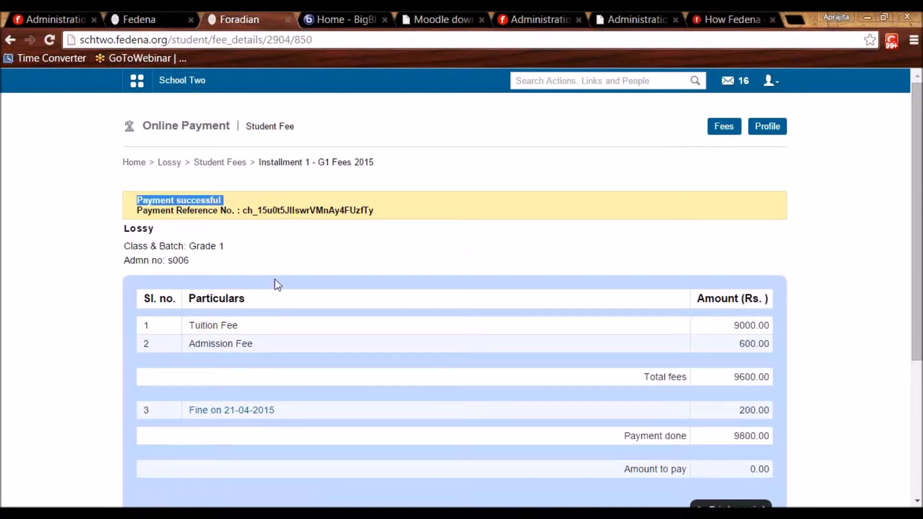
left_click(275, 284)
scroll(408, 259, "down", 5)
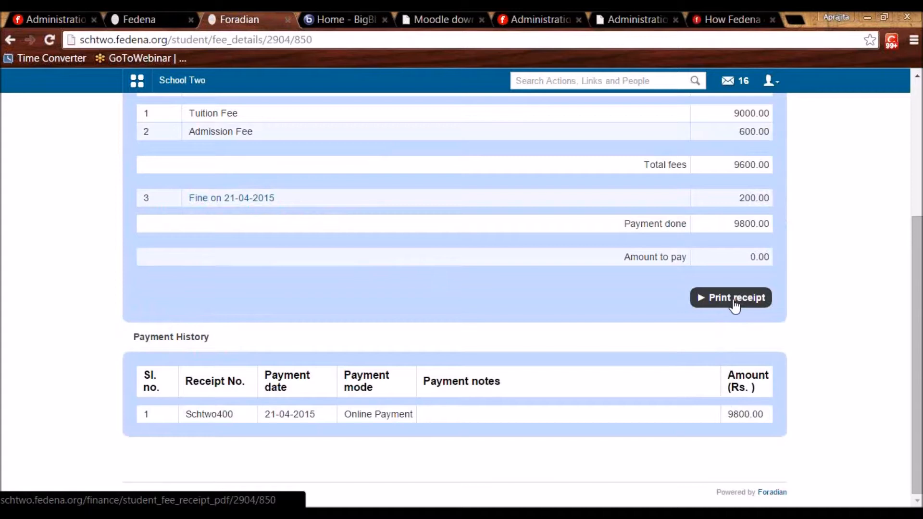
scroll(734, 305, "up", 5)
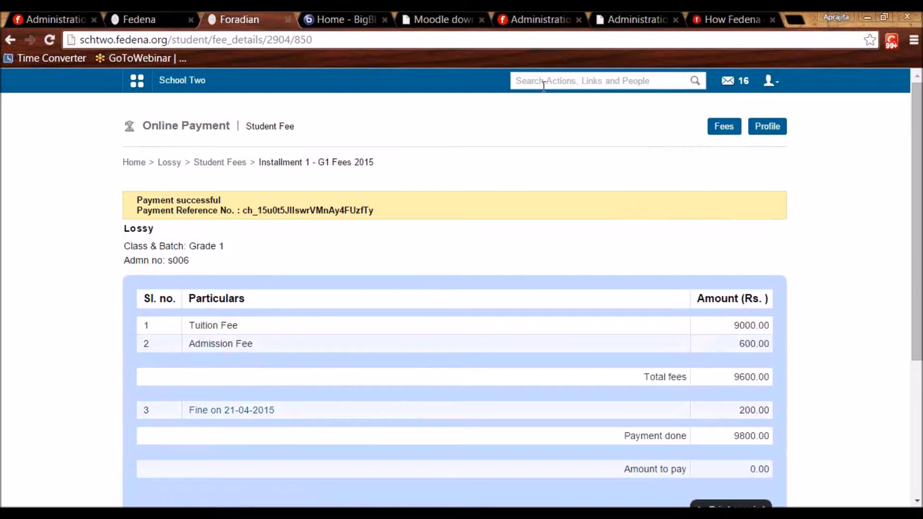
left_click(536, 19)
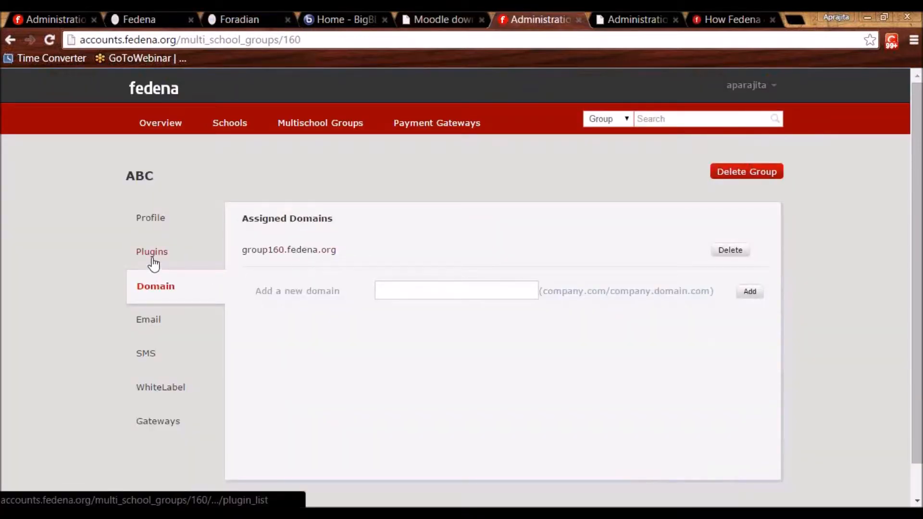
left_click(153, 255)
Open group ABC's editable plugin checklist, all enabled, then return to the student's paid fee details.
left_click(757, 222)
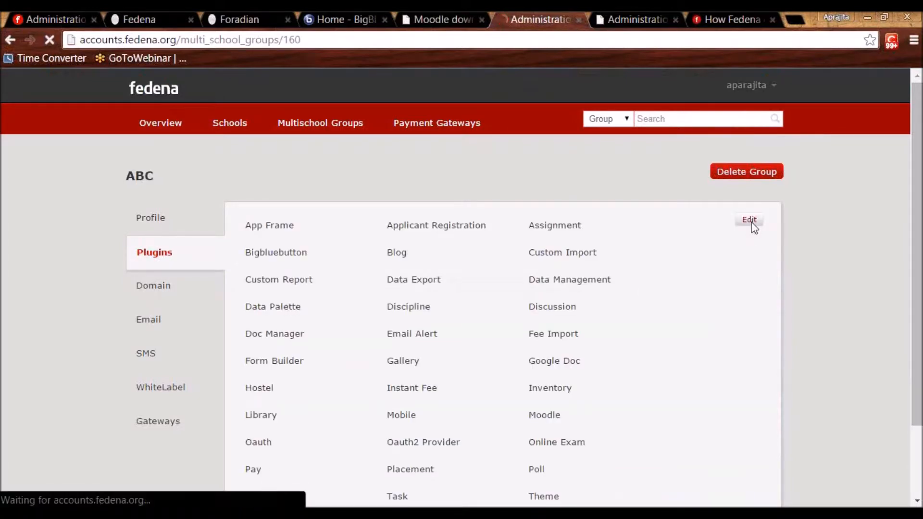
scroll(450, 284, "down", 5)
scroll(361, 154, "up", 5)
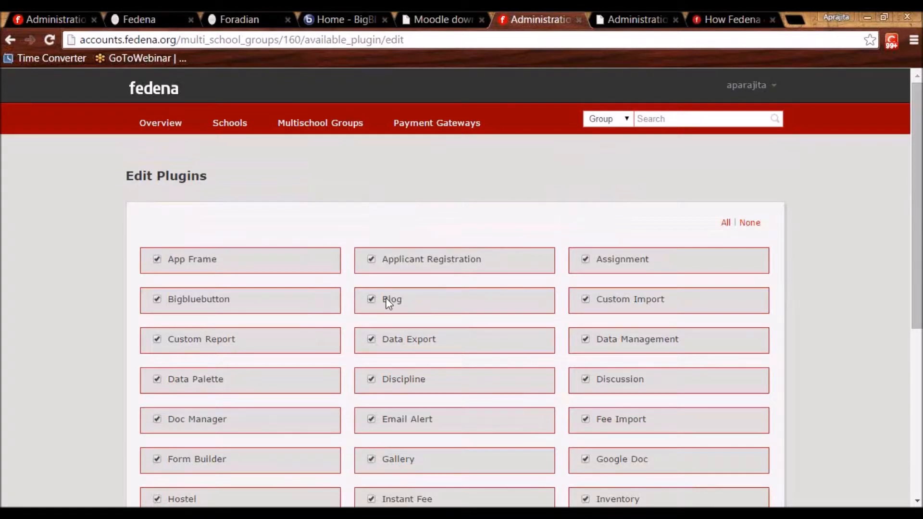
left_click(227, 17)
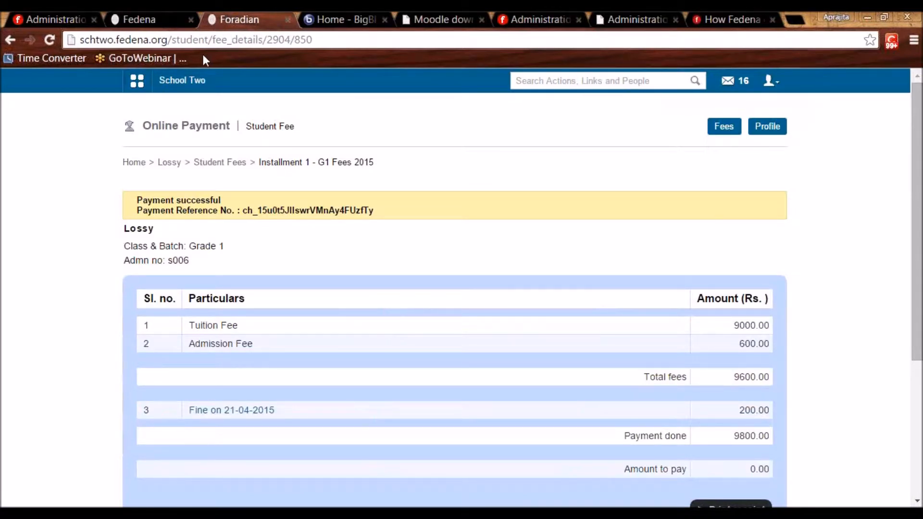
Log the student out and sign in with the employee's username and password.
left_click(771, 80)
left_click(729, 141)
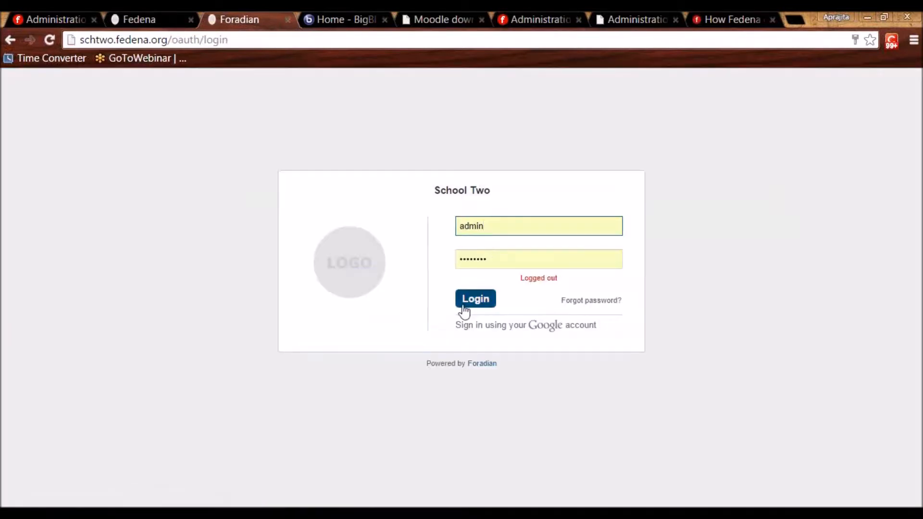
left_click_drag(488, 225, 453, 222)
type("E42")
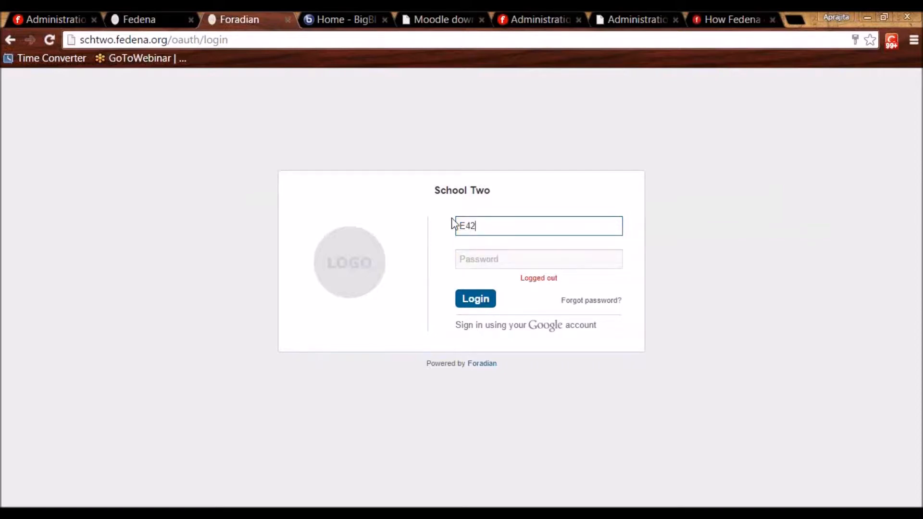
key("Tab")
type("E")
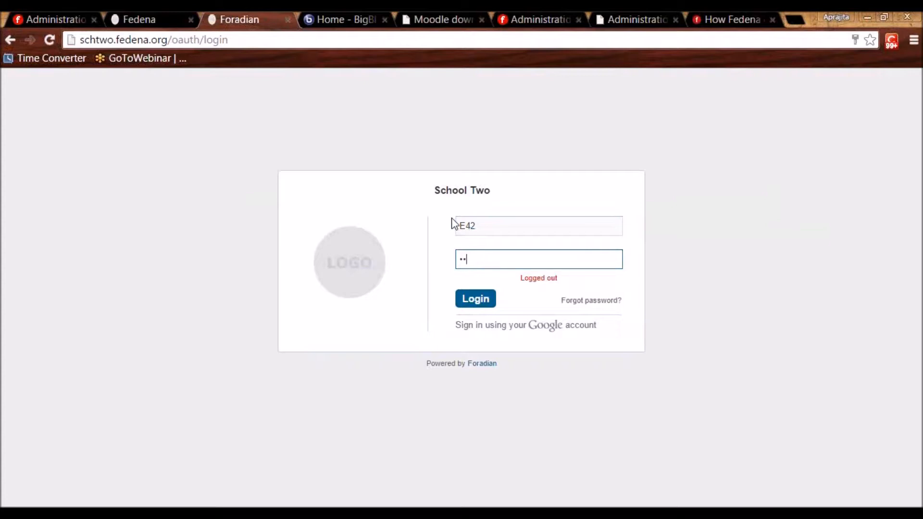
key("Return")
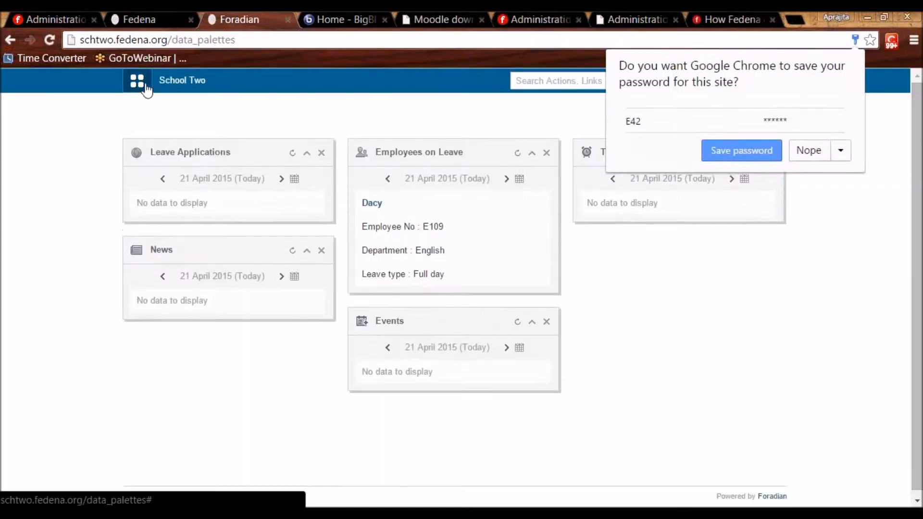
left_click(146, 89)
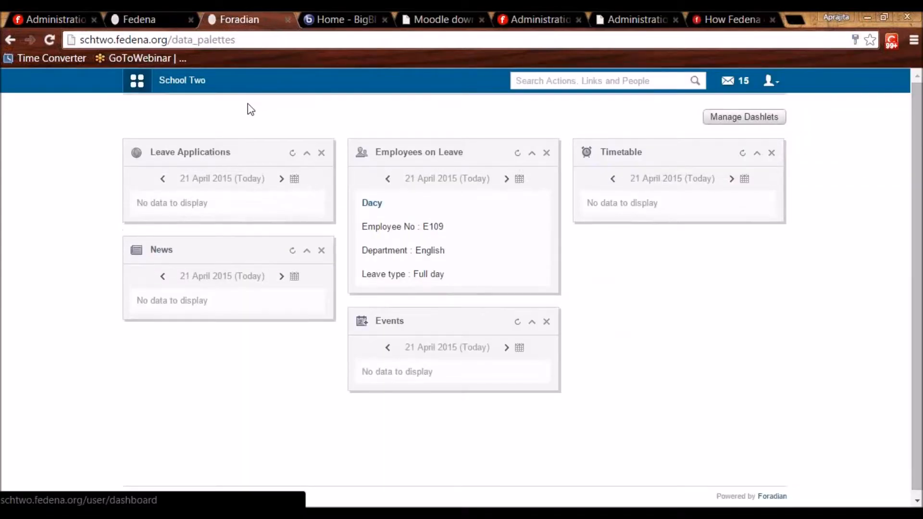
Open the Blog from the collaboration quick links and go to the user's own blog settings.
left_click(230, 114)
left_click(298, 121)
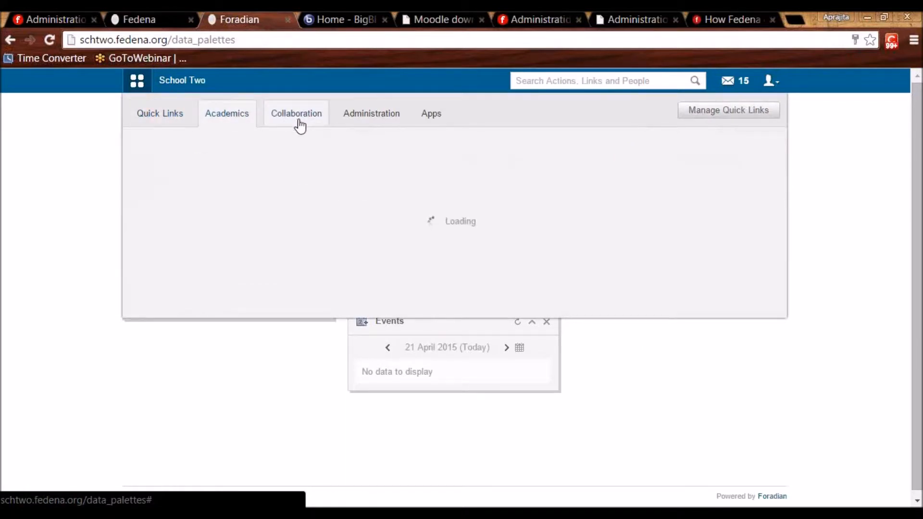
left_click(195, 155)
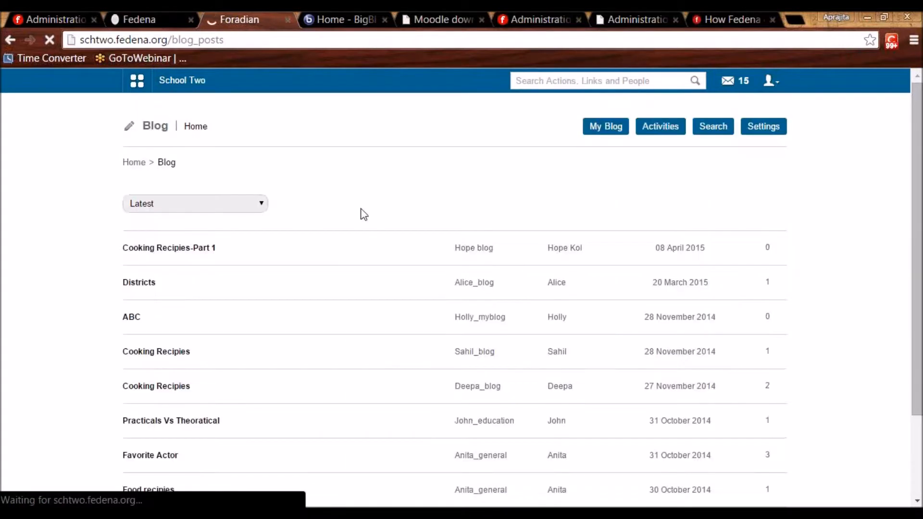
left_click(762, 138)
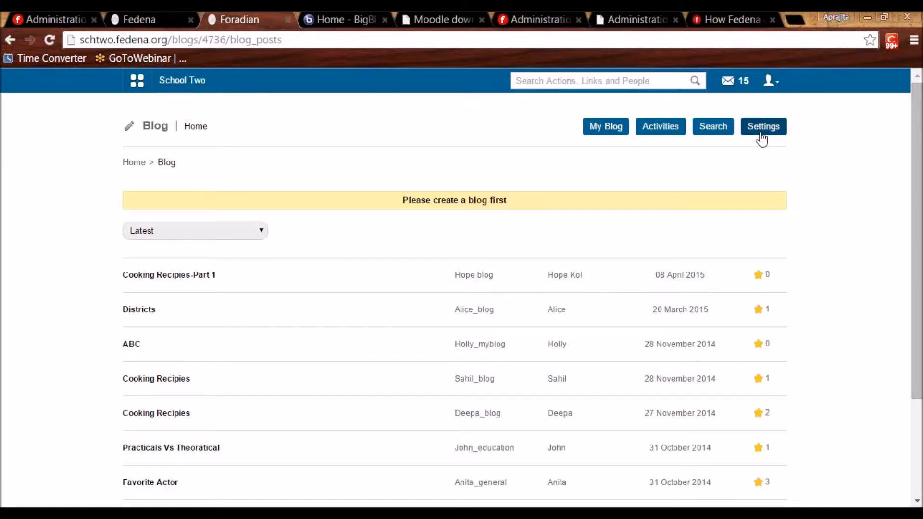
left_click(600, 134)
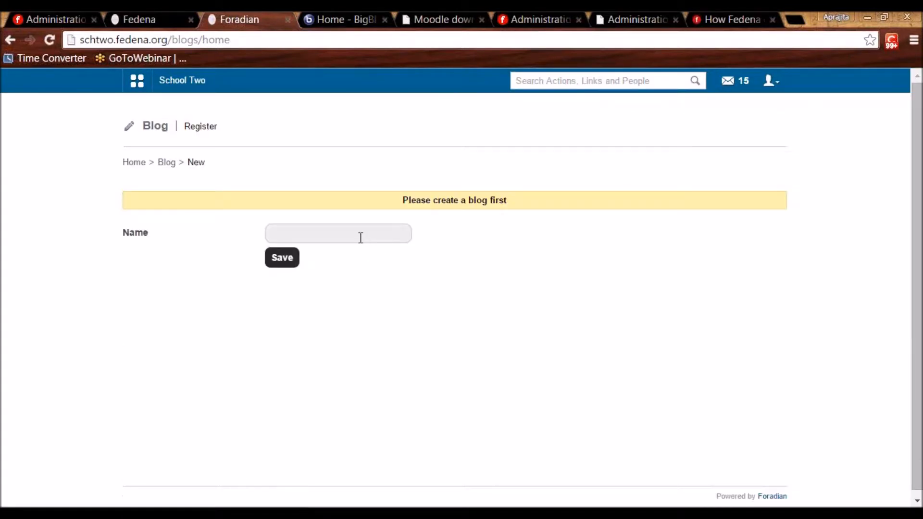
left_click(768, 82)
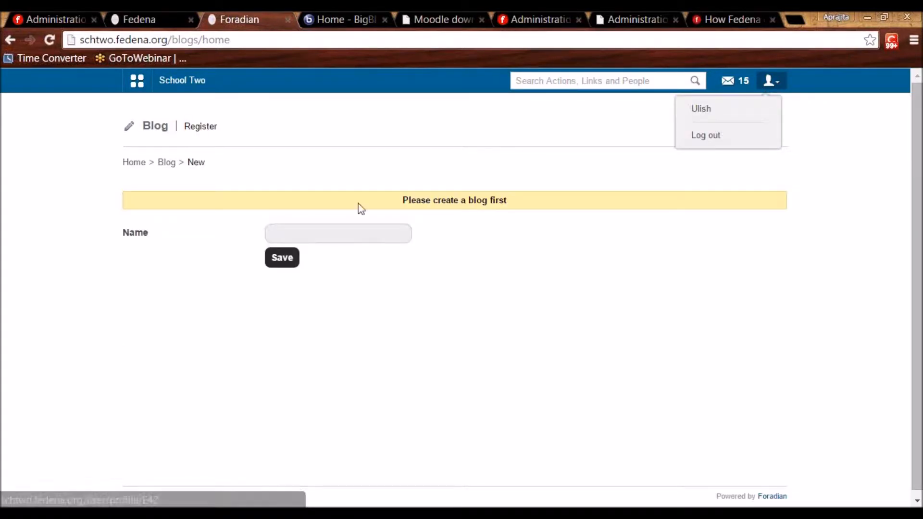
Name and save the employee's new blog, then start a new post.
left_click(341, 239)
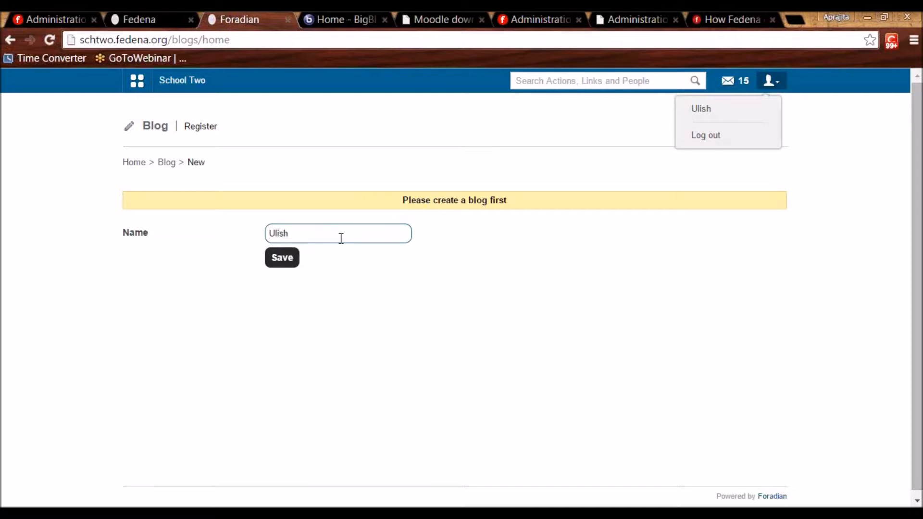
type("Ulish_Blog")
left_click(279, 262)
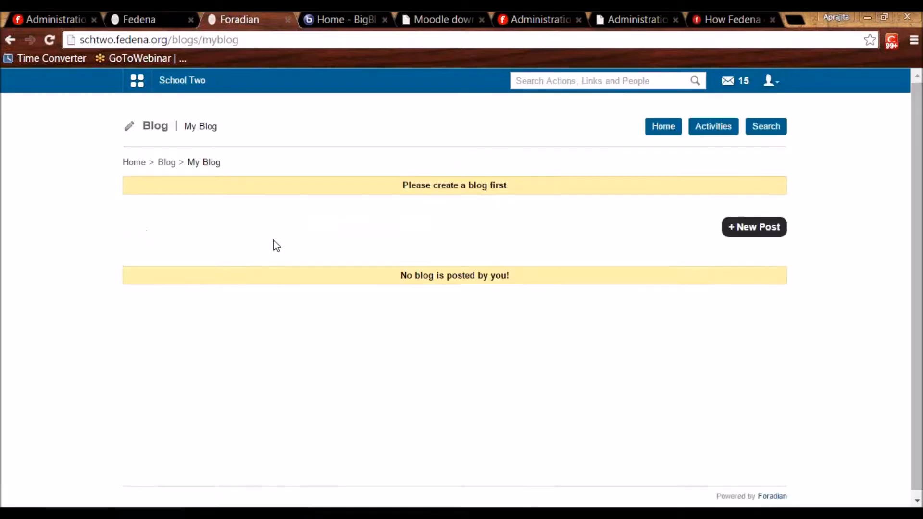
left_click(751, 238)
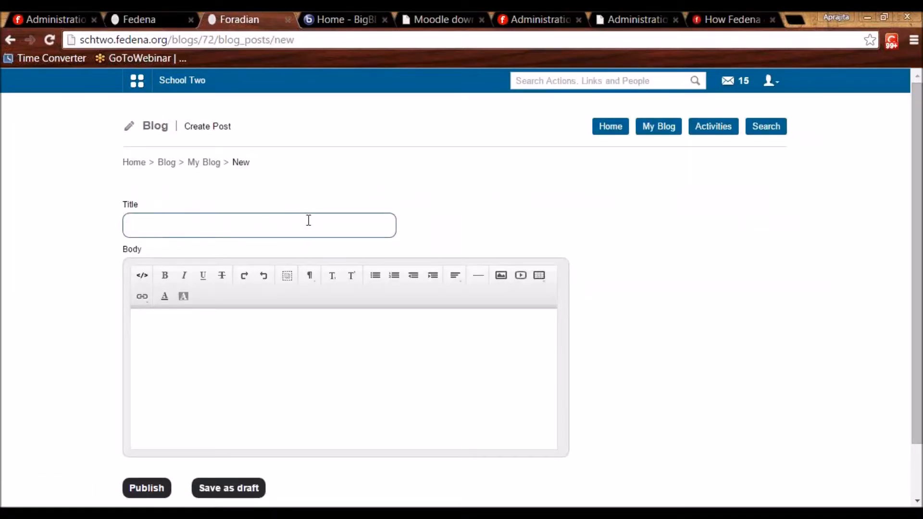
Publish the post titled 'Cooking recipies' with the body text 'abc'.
type("Cooking recipies")
left_click(294, 374)
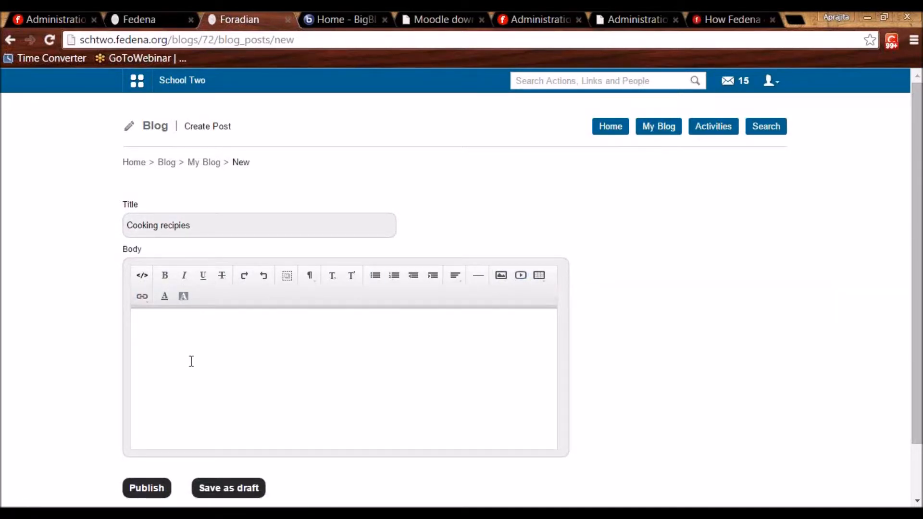
type("abc")
scroll(228, 481, "down", 2)
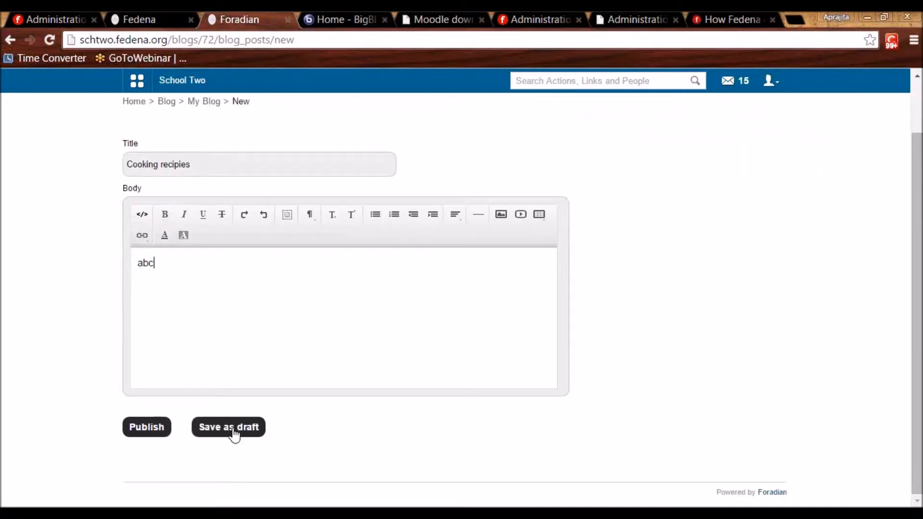
left_click(160, 430)
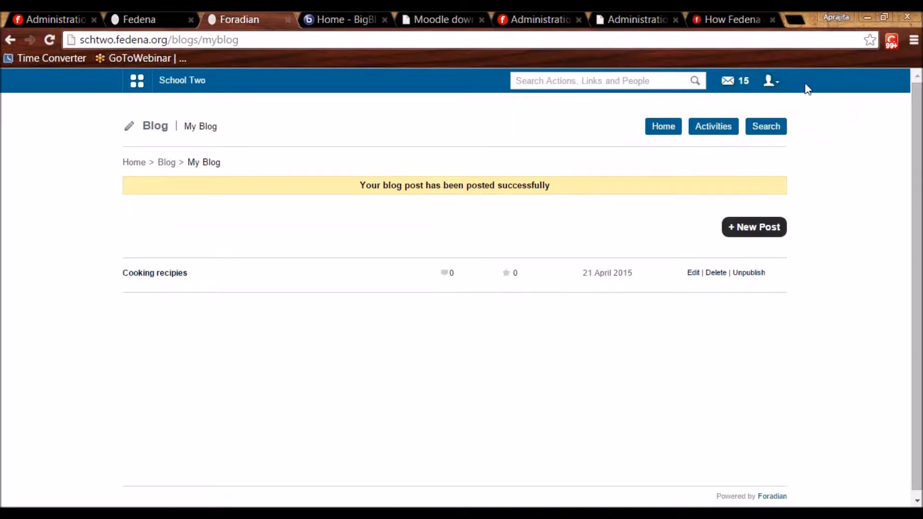
Log out and sign in with another employee account's username and password.
left_click(771, 81)
left_click(725, 139)
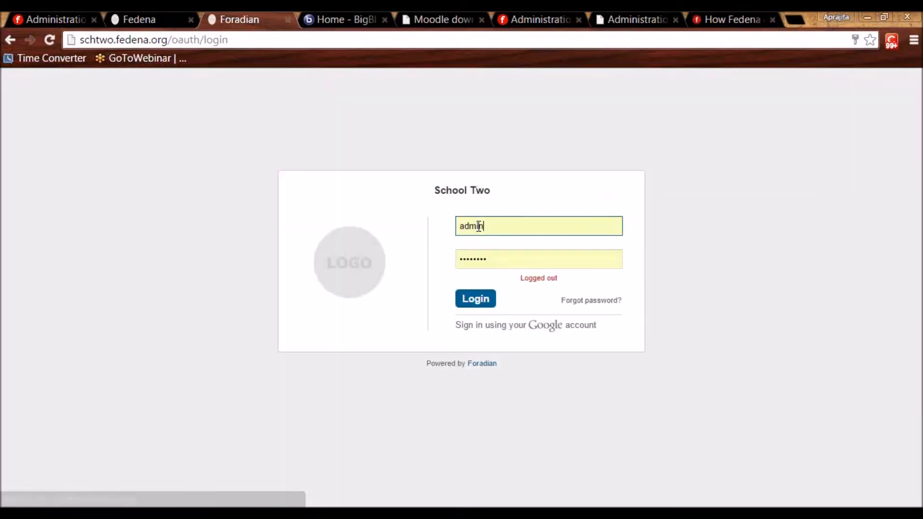
double_click(489, 225)
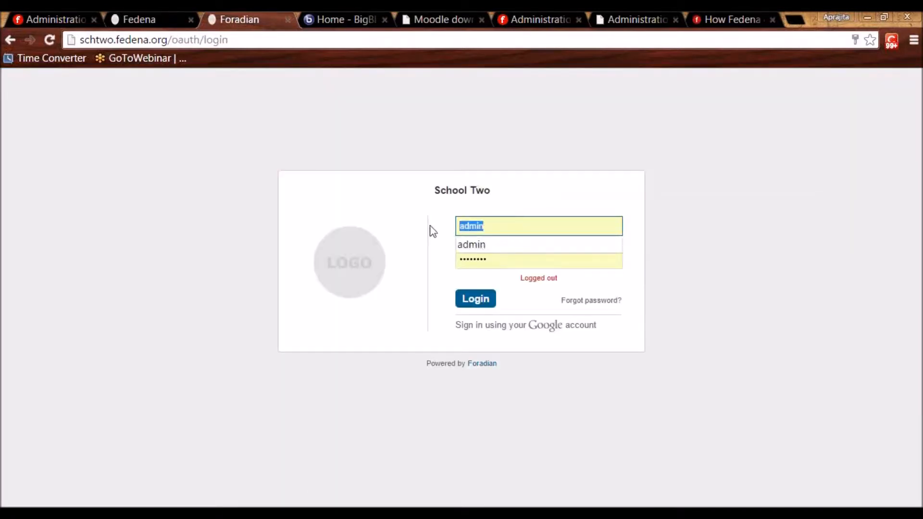
type("E34")
key("Tab")
type("E34123")
key("Return")
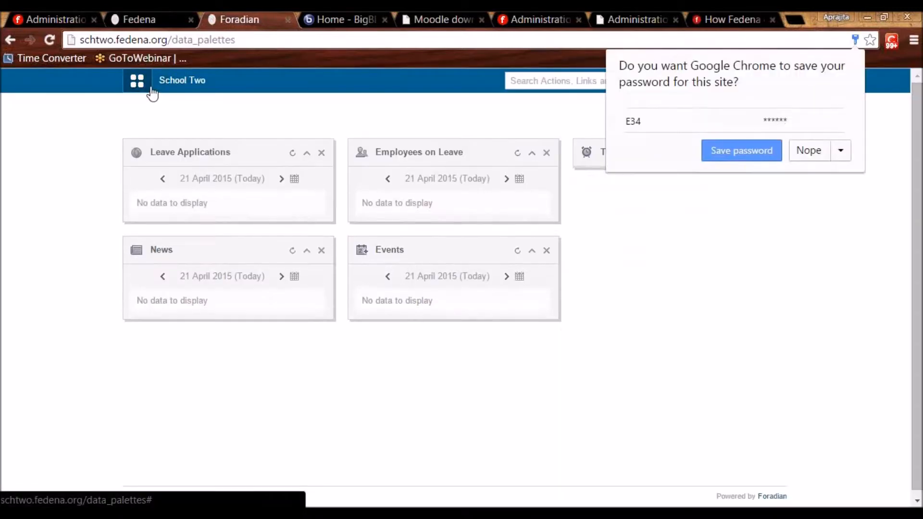
Open the Cooking recipies post from Collaboration > Blog.
left_click(152, 94)
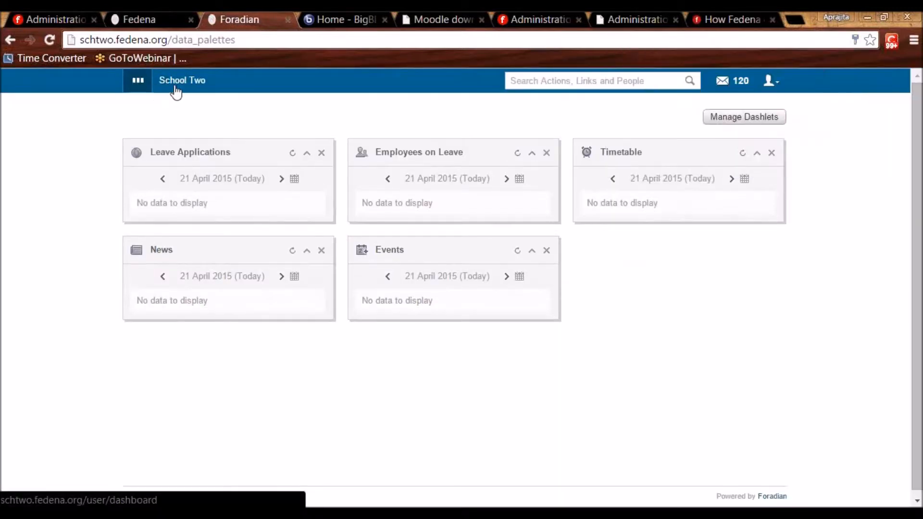
left_click(235, 115)
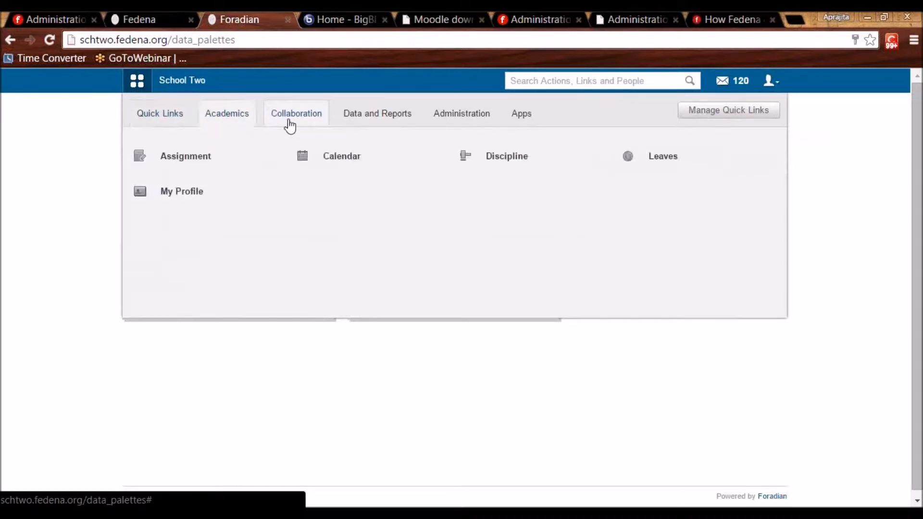
left_click(288, 125)
left_click(193, 166)
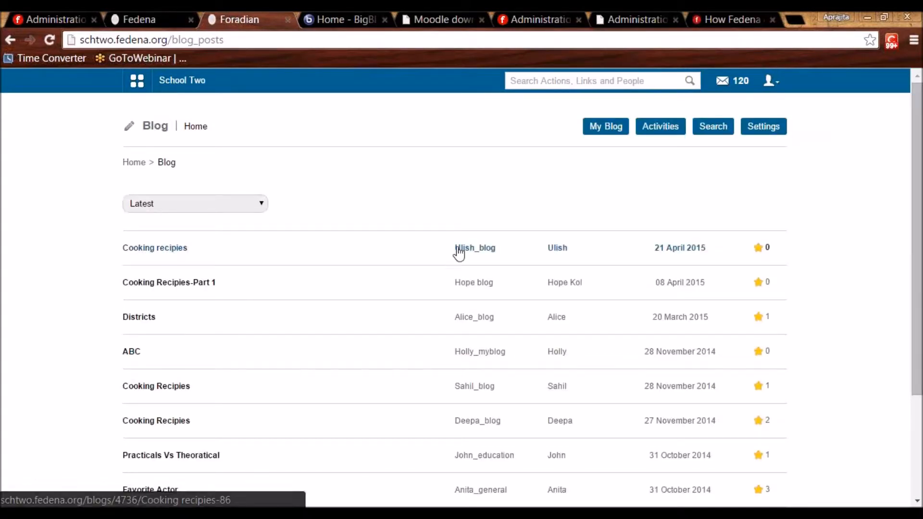
left_click(151, 249)
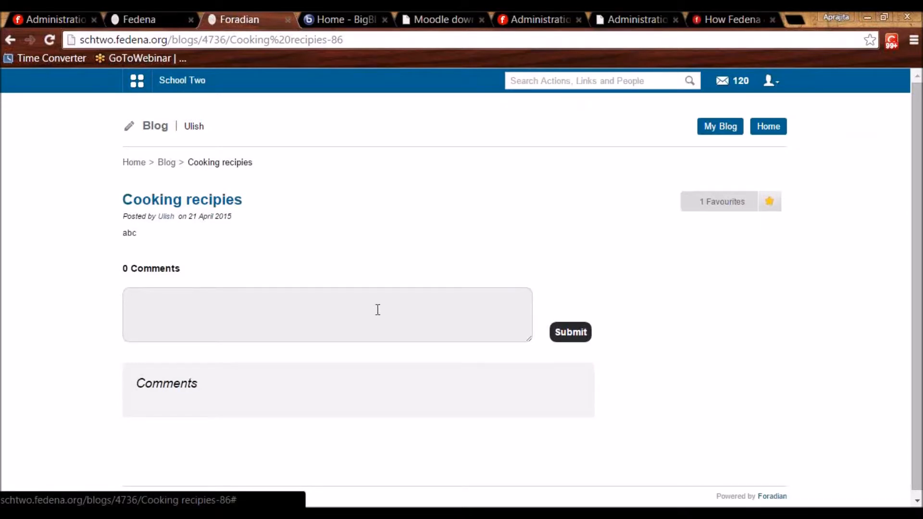
Post the comment 'good' on the post, then view the author's blog page.
left_click(303, 314)
type("good")
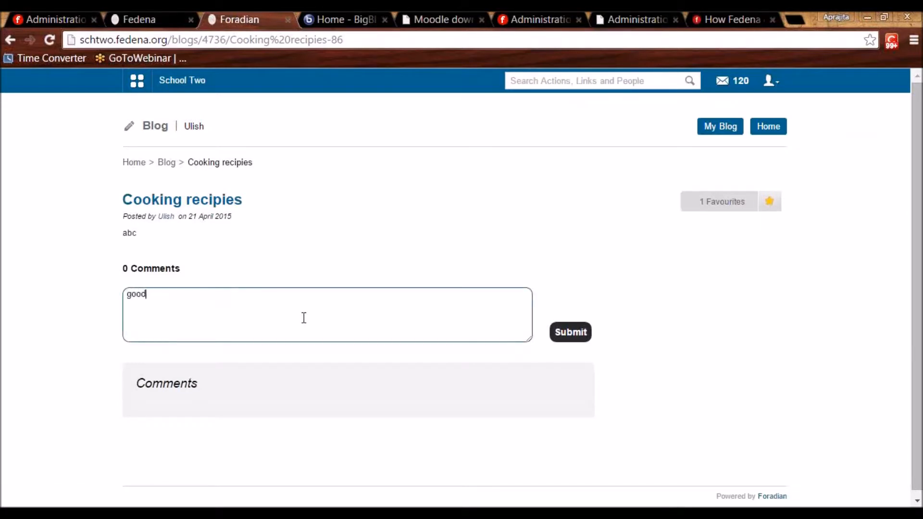
left_click(578, 343)
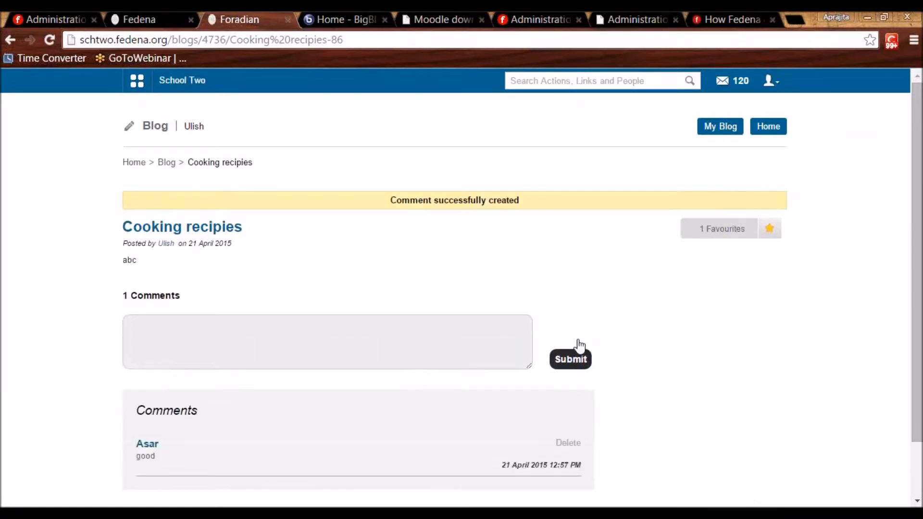
left_click(166, 243)
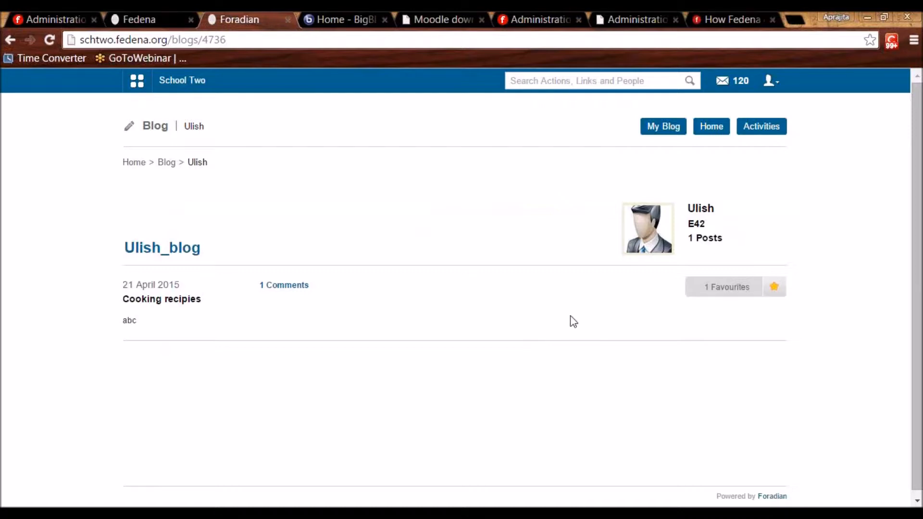
Log out of the commenter's account and sign in as admin with saved credentials.
left_click(772, 87)
left_click(703, 139)
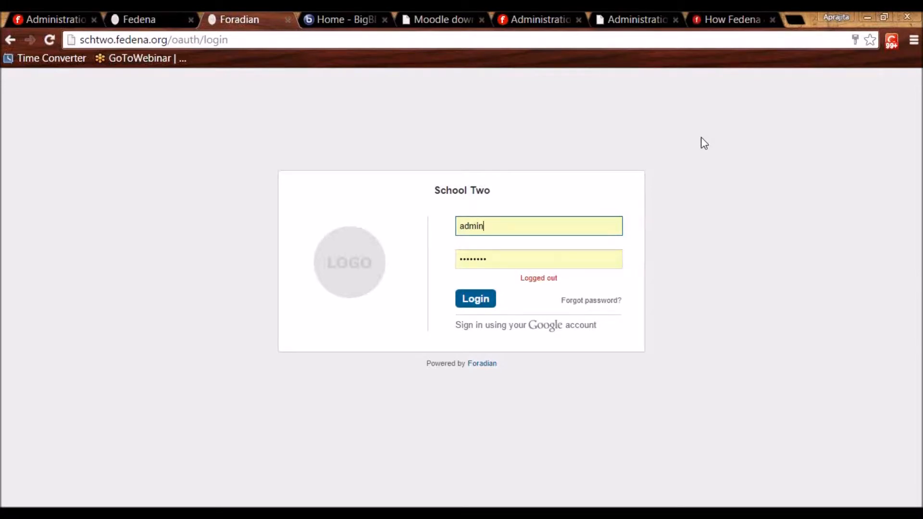
left_click(477, 304)
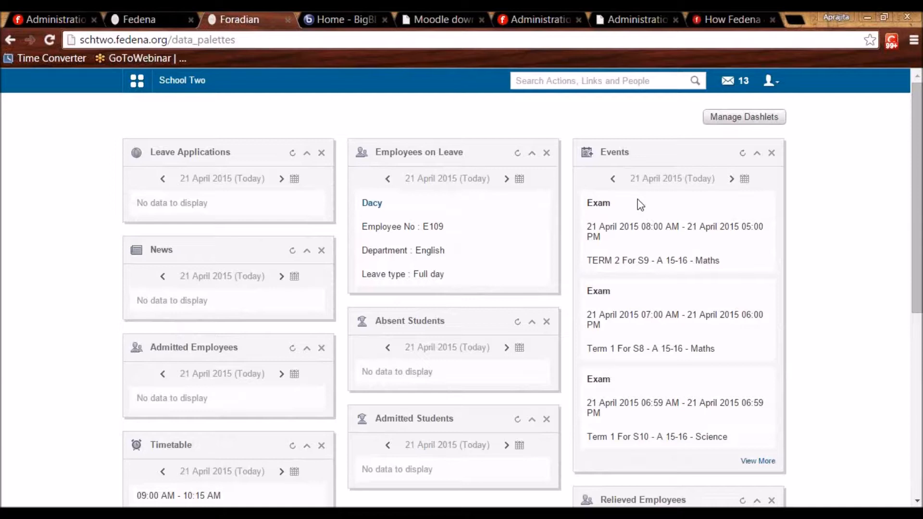
Log out of admin and sign in with the blog owner's username and password.
left_click(771, 86)
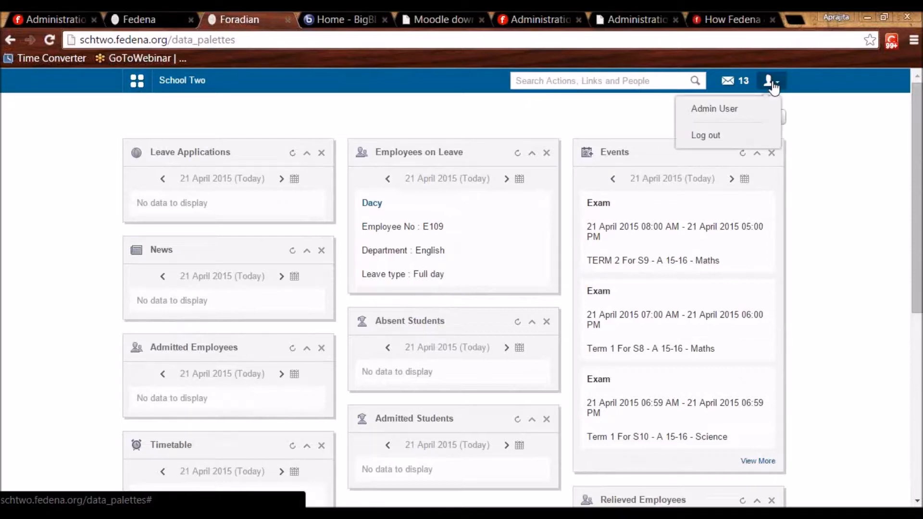
left_click(713, 134)
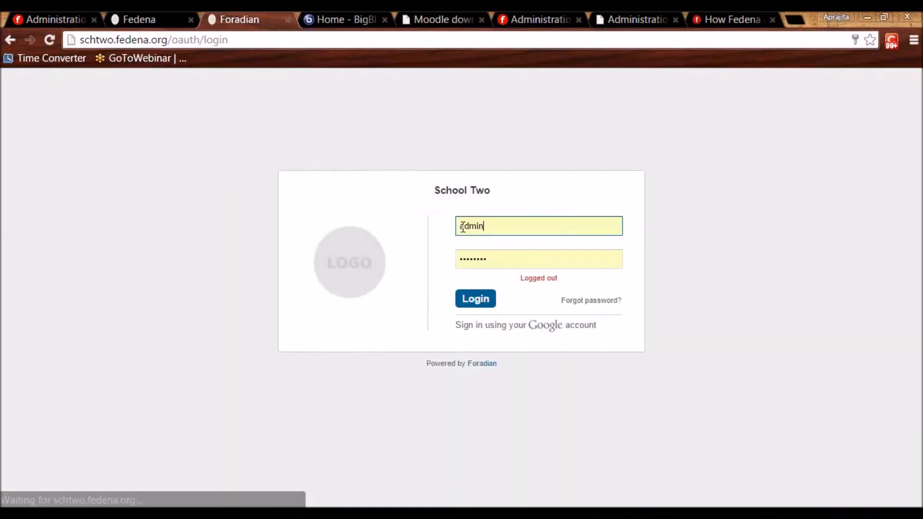
double_click(463, 226)
type("E42")
key("Tab")
type("123456")
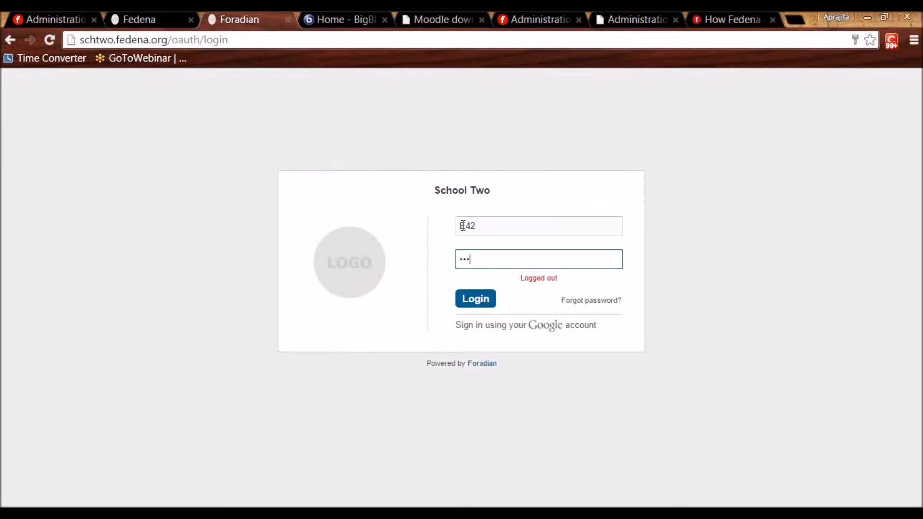
key("Return")
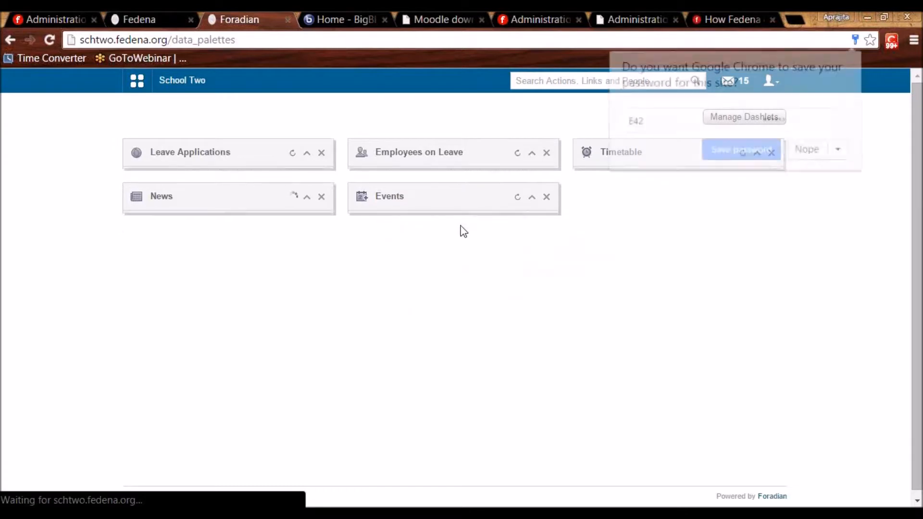
Decline saving the password and go to Academics > Assignment.
left_click(806, 156)
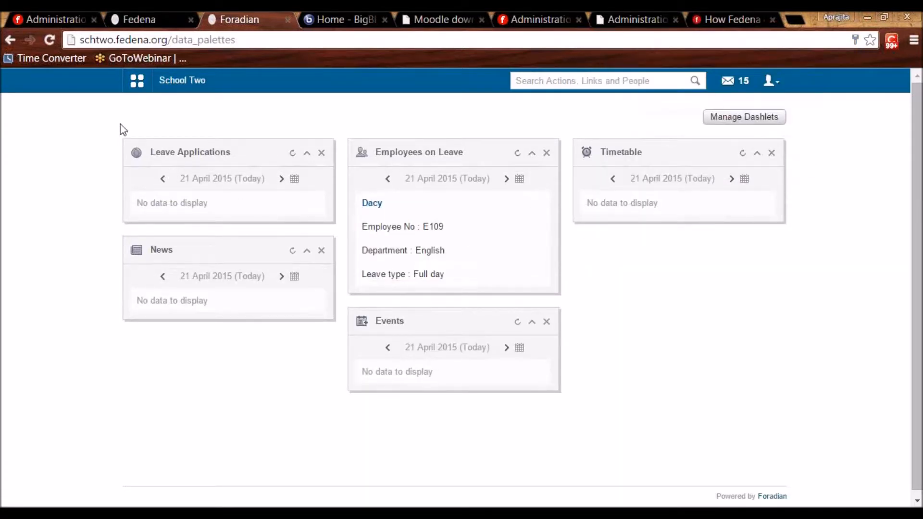
left_click(137, 82)
left_click(241, 120)
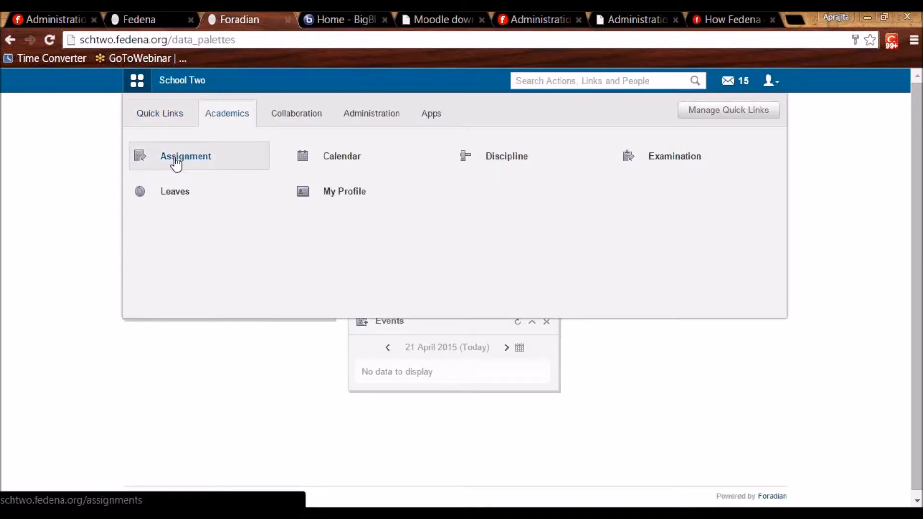
left_click(175, 159)
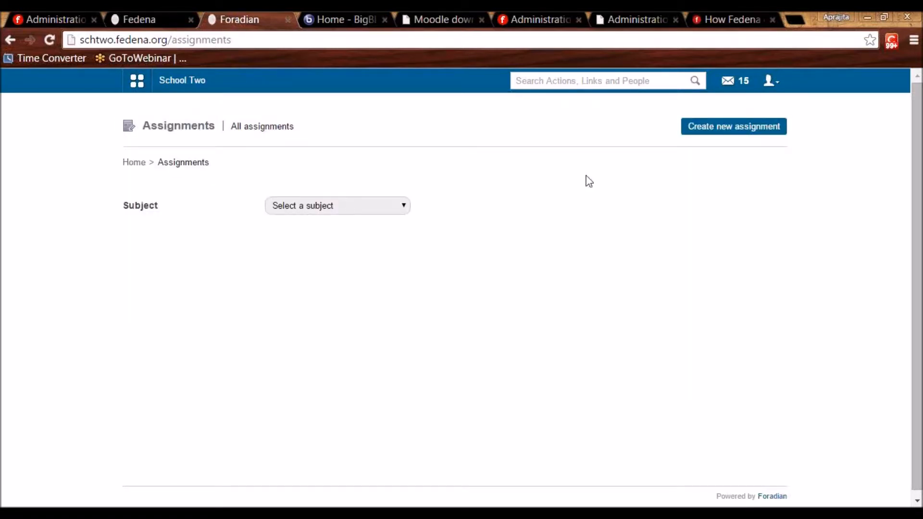
Create a new assignment titled 'Assignment 1' and open the Subject list.
left_click(723, 127)
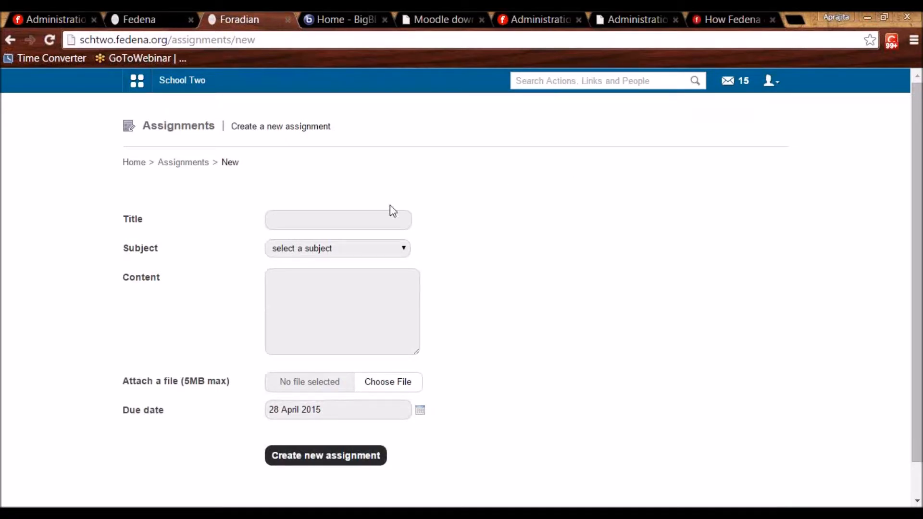
left_click(380, 214)
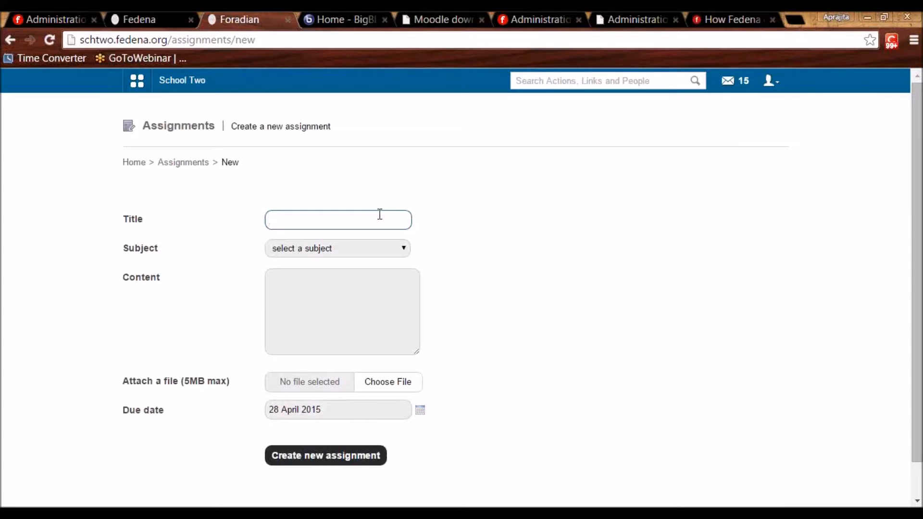
type("Assign")
key("BackSpace")
type("ment 1")
left_click(351, 254)
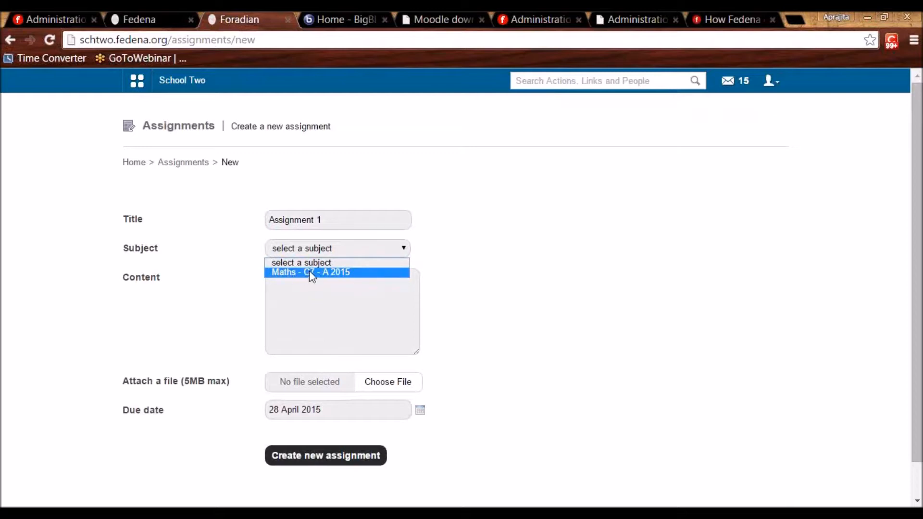
Set the assignment subject to Maths - C7 - A 2015 and assign it to the one student.
left_click(363, 271)
left_click(348, 287)
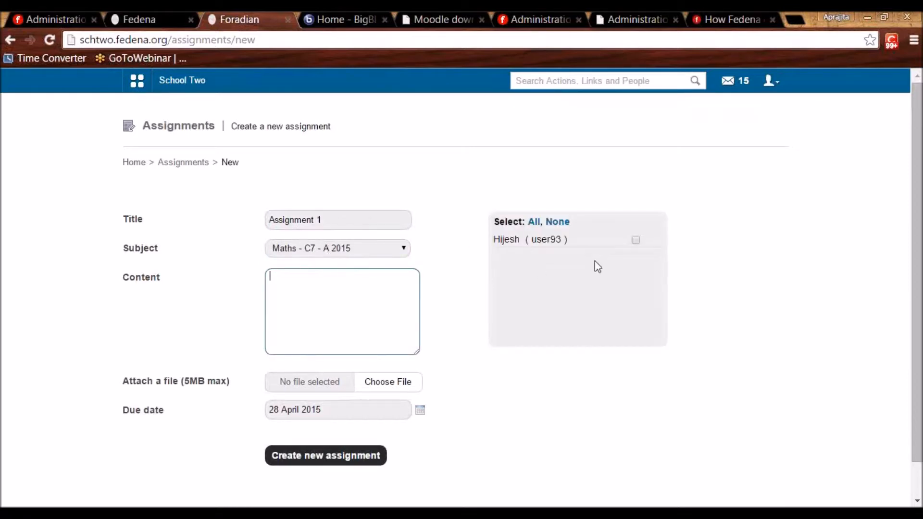
left_click(636, 240)
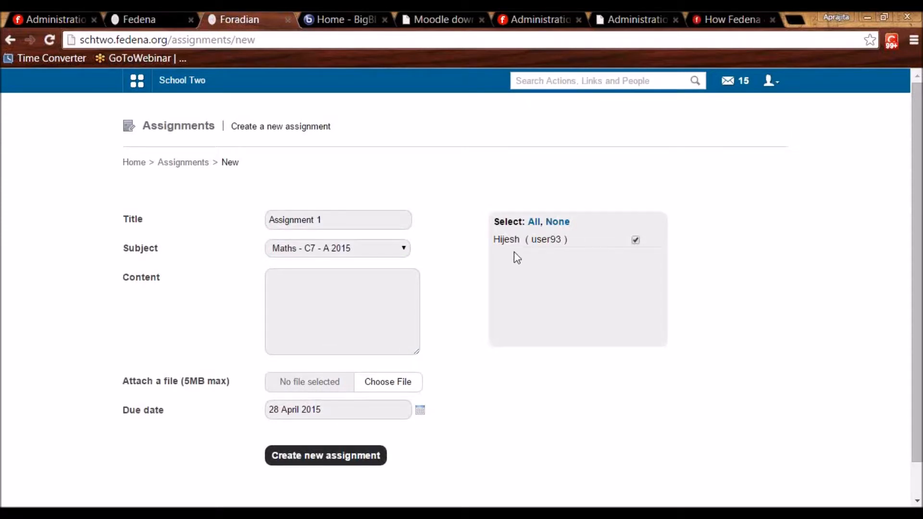
Enter the content 'Ques 1-10 of text book' and save Assignment 1.
left_click_drag(336, 219, 255, 215)
left_click(291, 302)
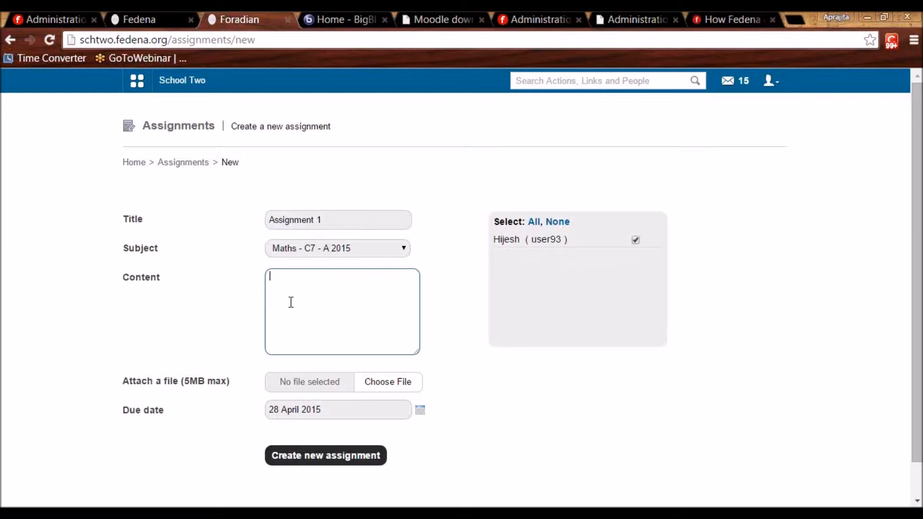
type("Ques 1-10 of text book")
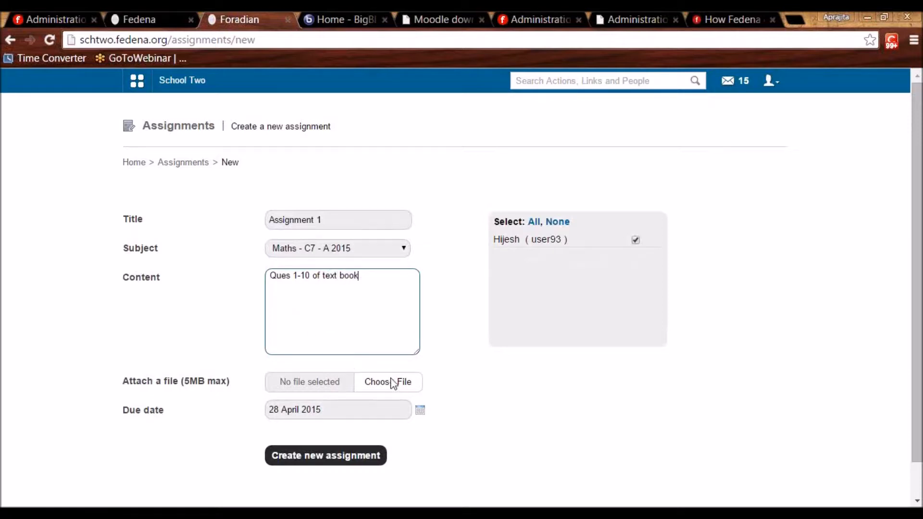
left_click(915, 49)
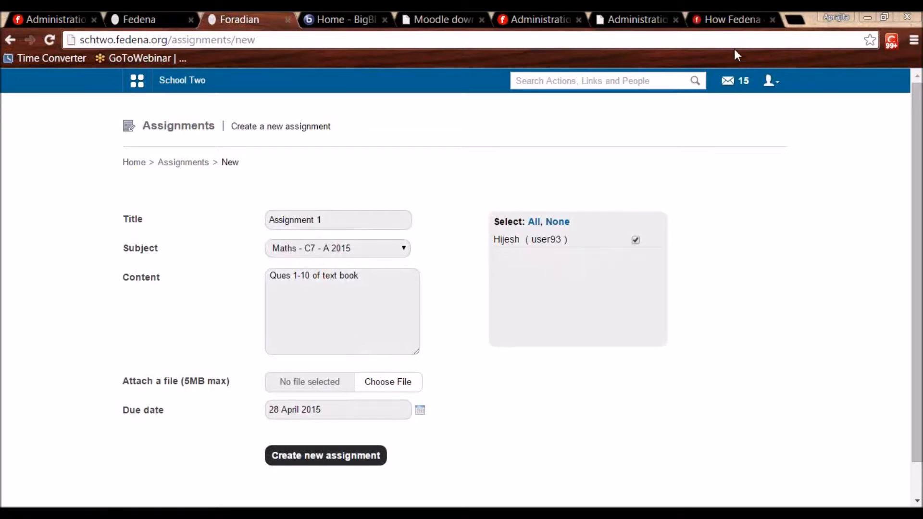
left_click(294, 459)
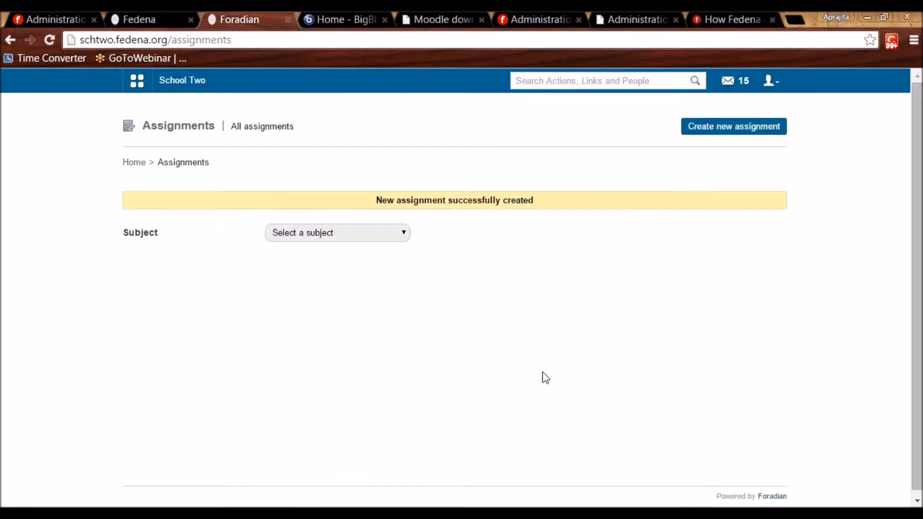
Sign back in as admin and open Data and Reports > Reports.
left_click(769, 83)
left_click(721, 138)
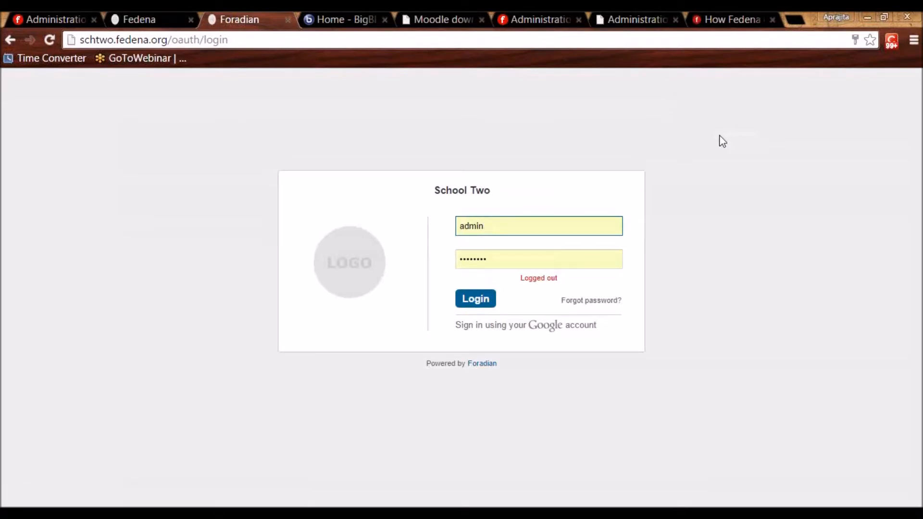
left_click(466, 302)
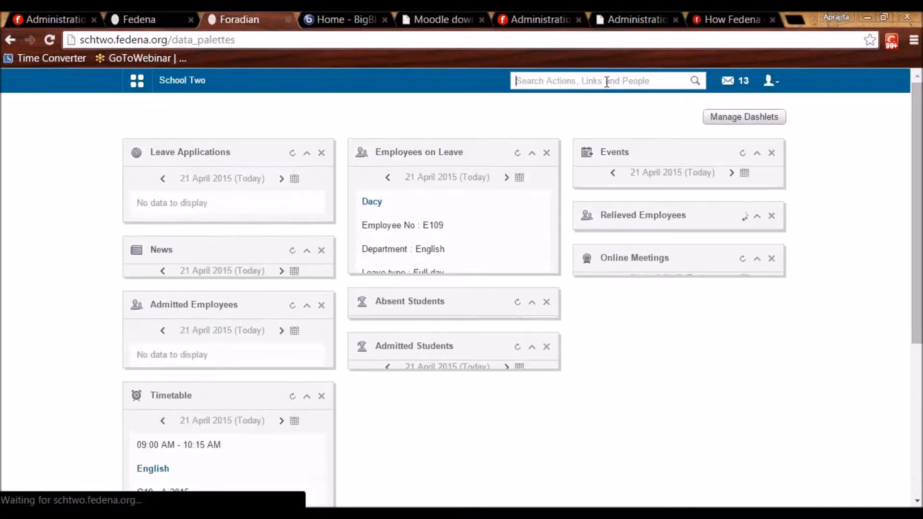
left_click(139, 92)
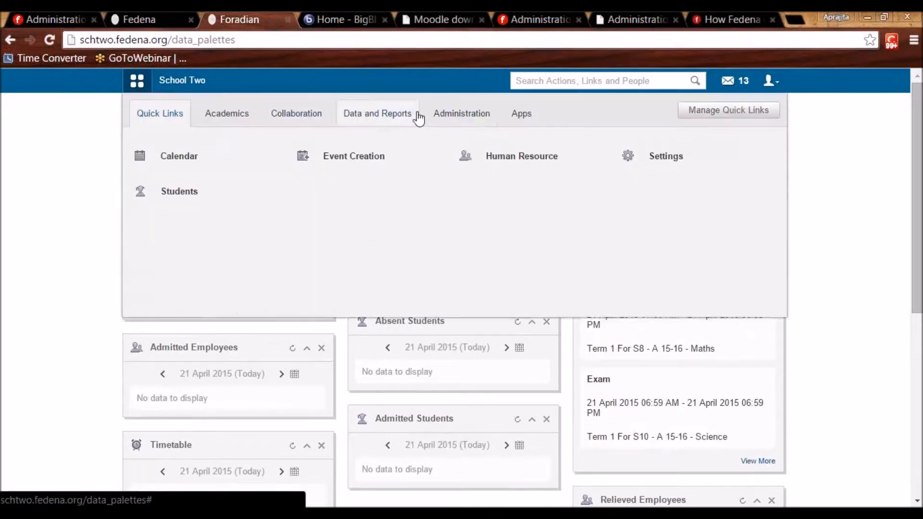
left_click(454, 120)
left_click(392, 115)
left_click(332, 156)
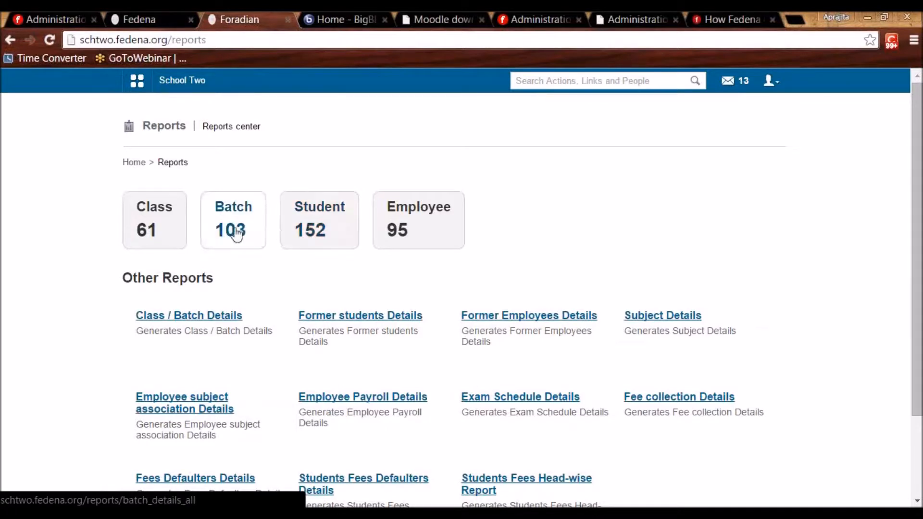
Search students for the invited student's name and select their admission number.
left_click(549, 84)
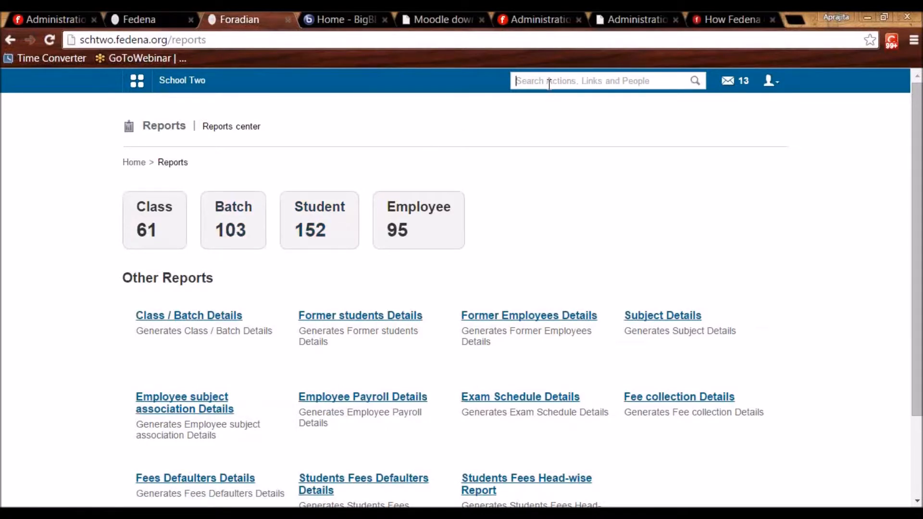
type("hijesh")
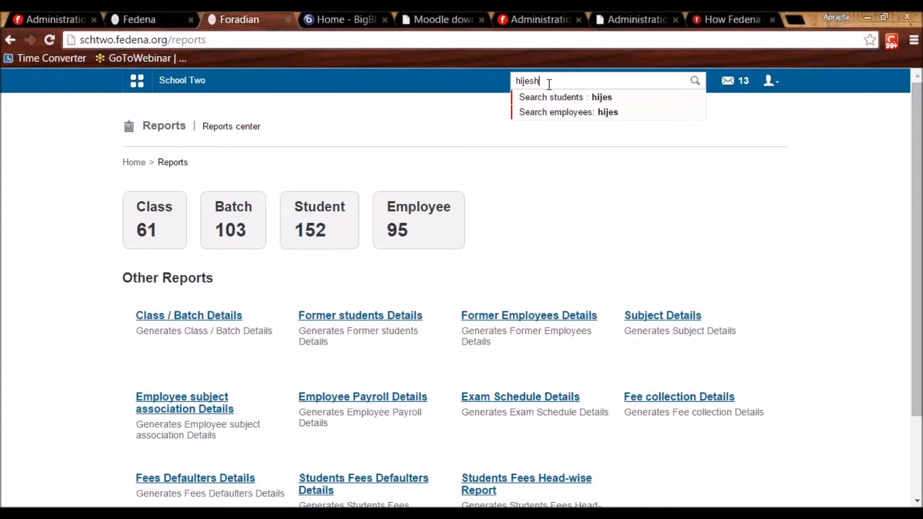
left_click(545, 98)
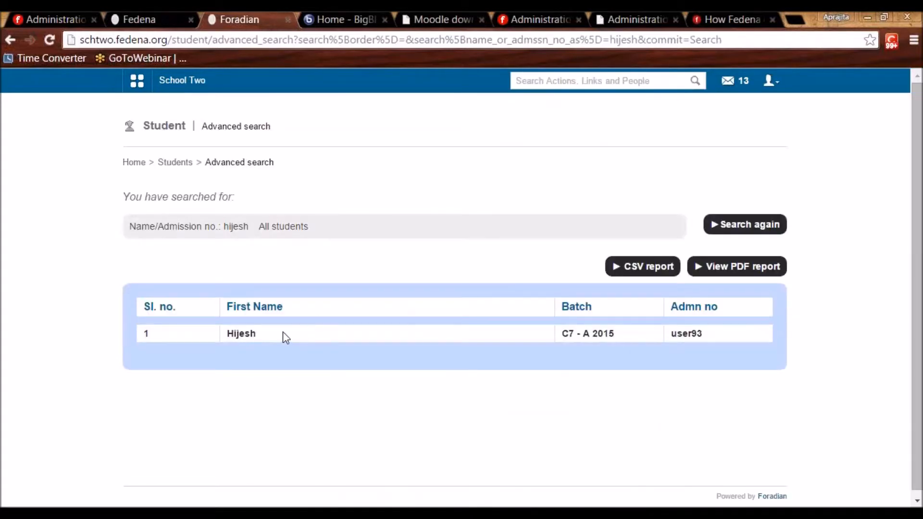
double_click(685, 334)
Log out of the admin account.
mouse_move(758, 97)
left_click(706, 136)
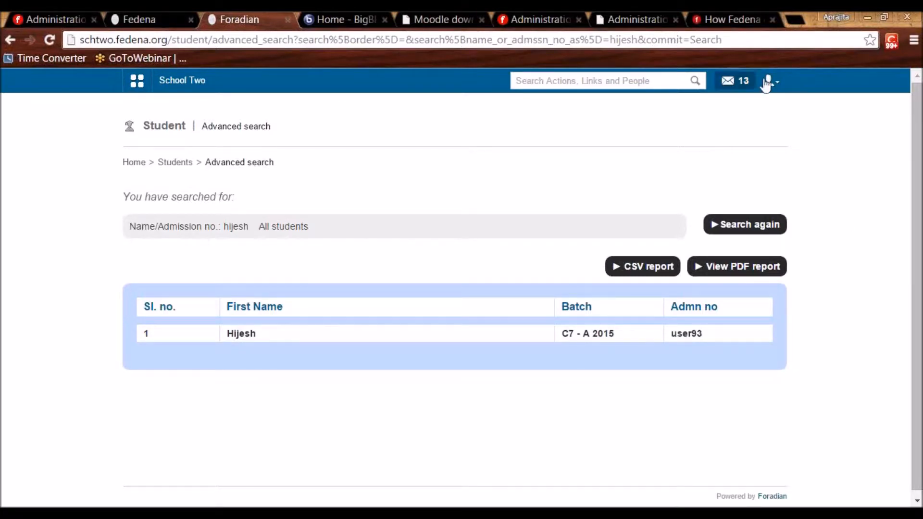
mouse_move(772, 81)
left_click(735, 139)
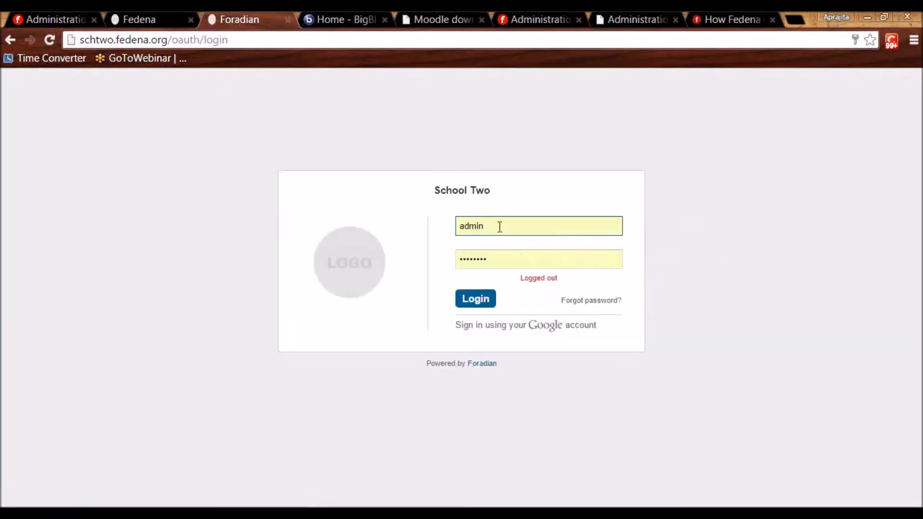
Sign in with the student's username and password.
double_click(493, 229)
type("user93")
key("Tab")
type("user93")
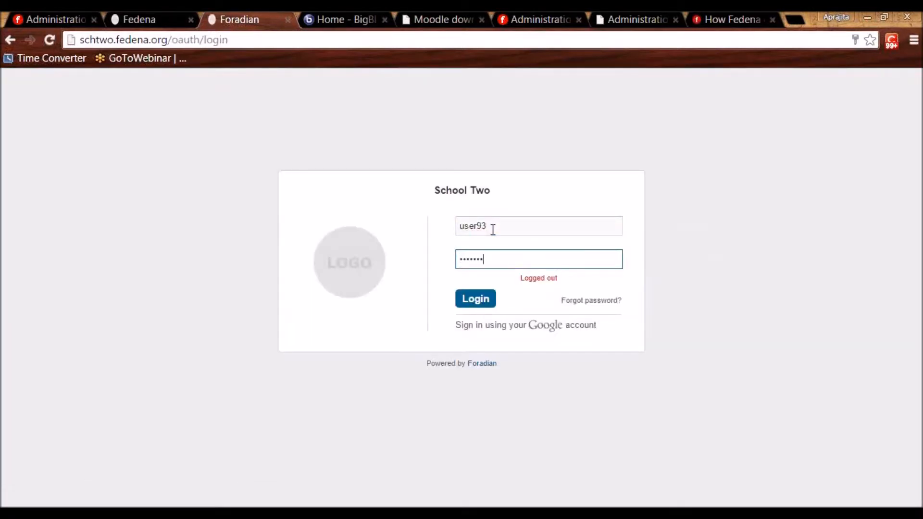
key("Return")
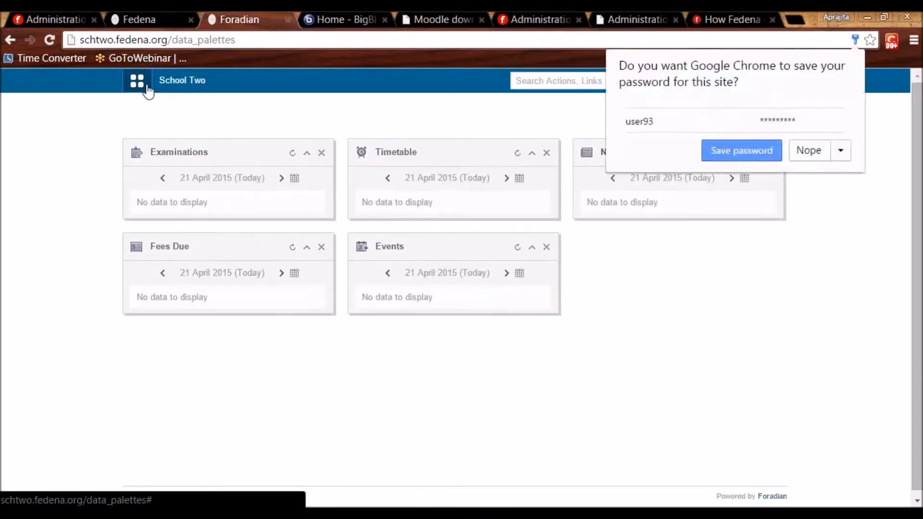
Submit an answer titled 'Answered' with content 'ABC' to Assignment 1, then log out.
left_click(139, 83)
left_click(215, 115)
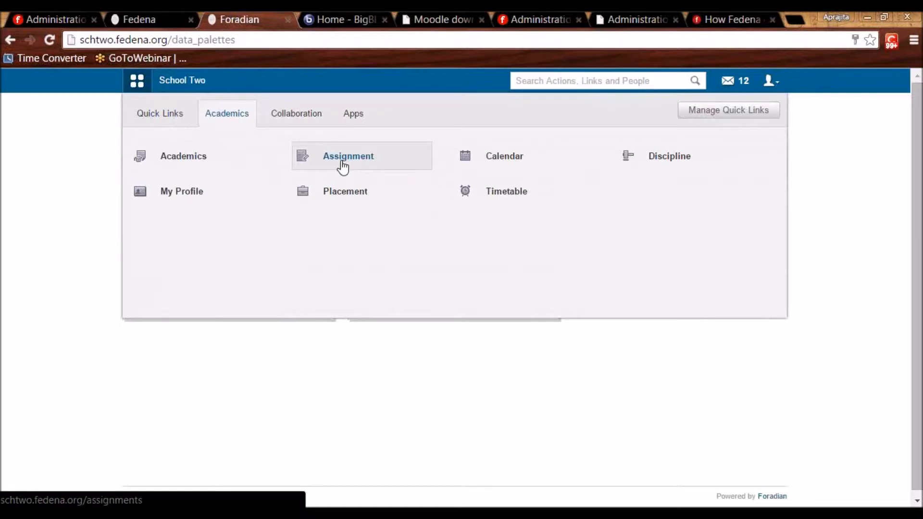
left_click(343, 166)
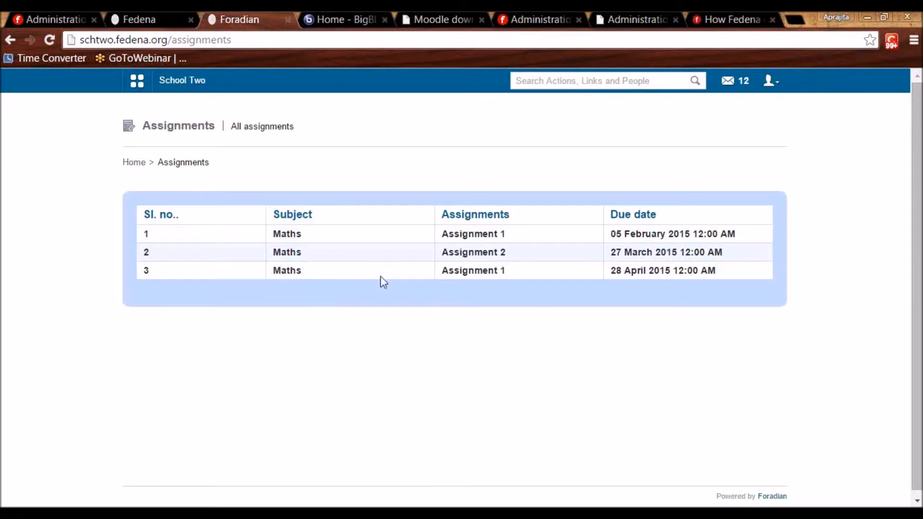
left_click(479, 272)
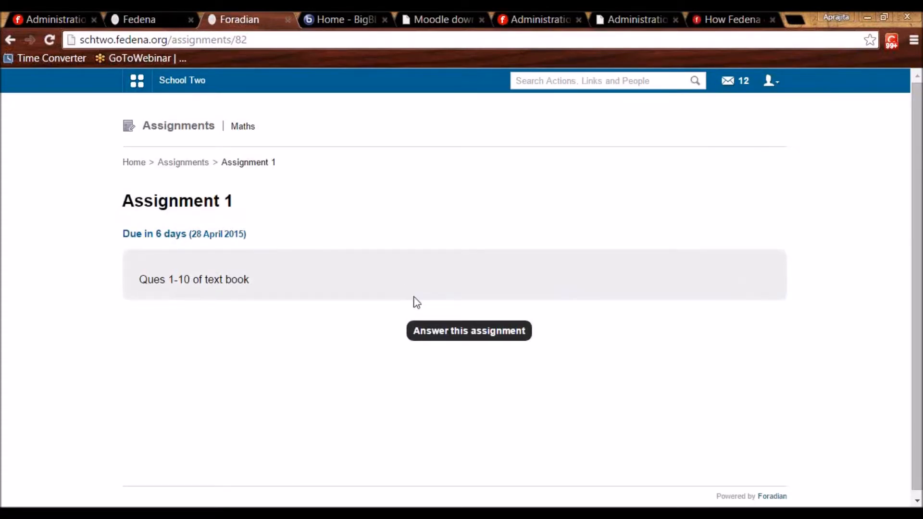
left_click(429, 332)
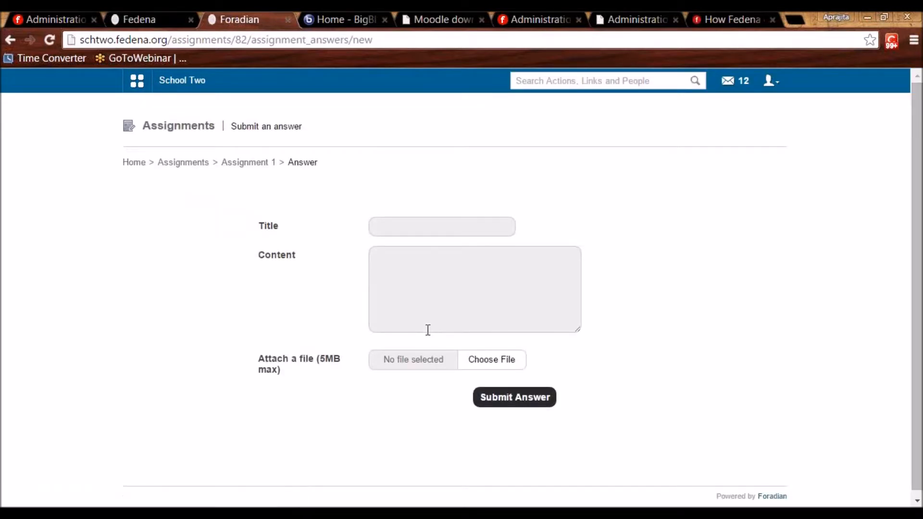
left_click(397, 231)
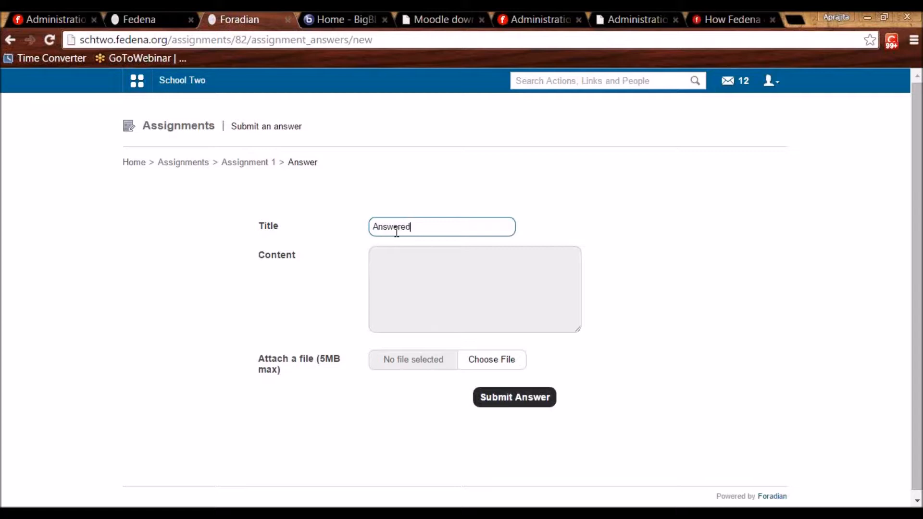
left_click(378, 292)
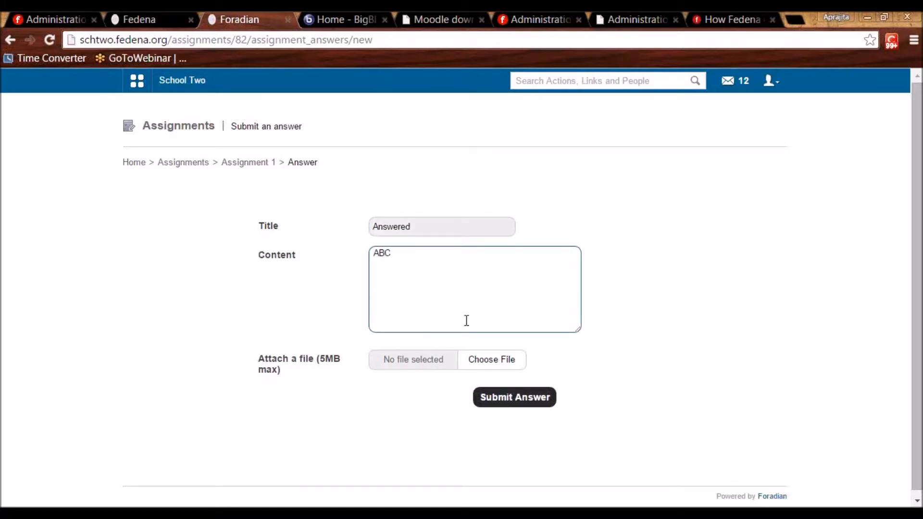
left_click(500, 399)
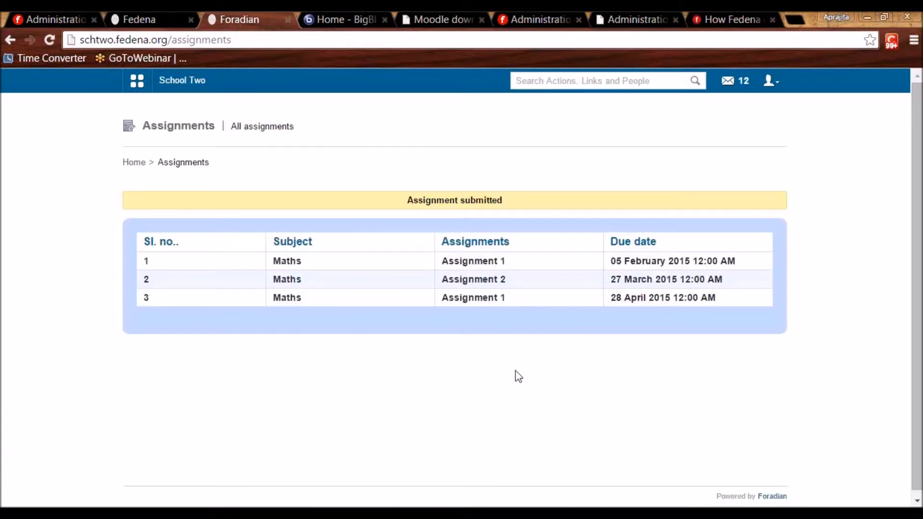
left_click(777, 82)
left_click(739, 140)
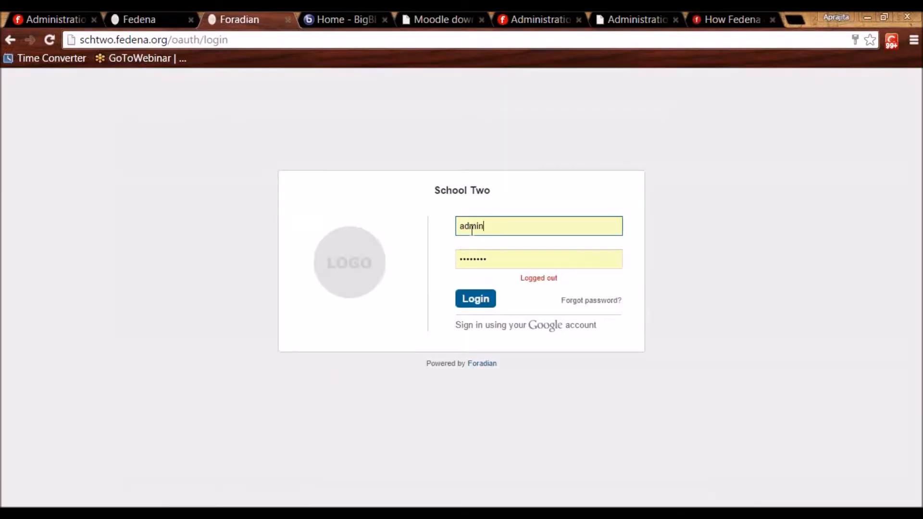
Sign in with the employee's username and password, declining to save the password.
double_click(472, 231)
type("E4")
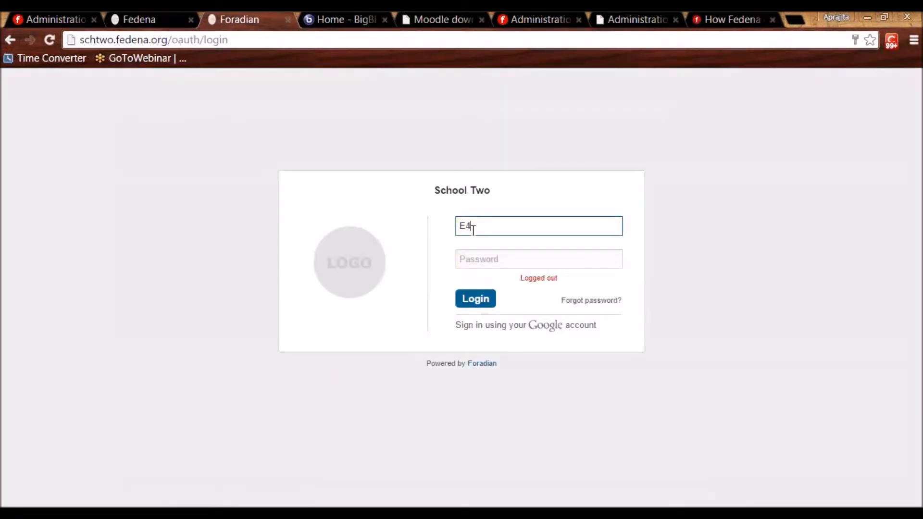
key("Tab")
type("••••••")
key("Return")
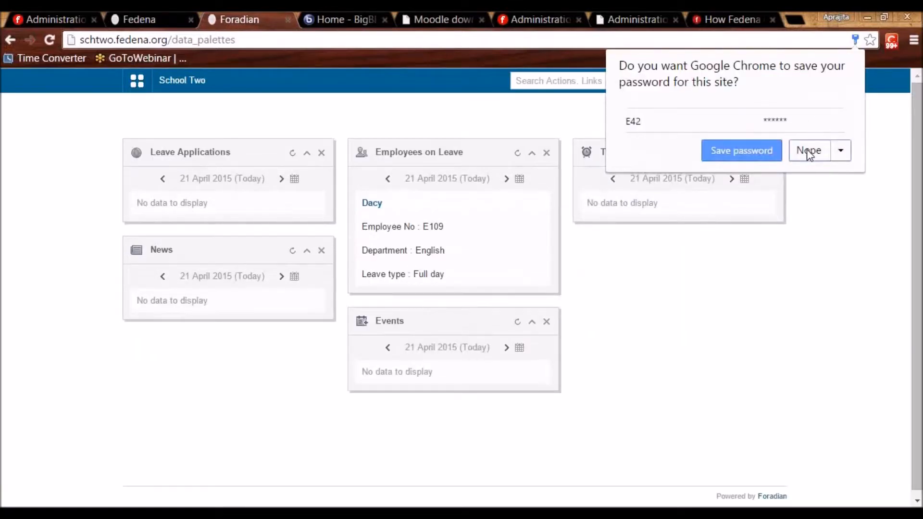
left_click(807, 152)
Open the details of Assignment 1 for Maths - C7 - A 2015.
left_click(137, 81)
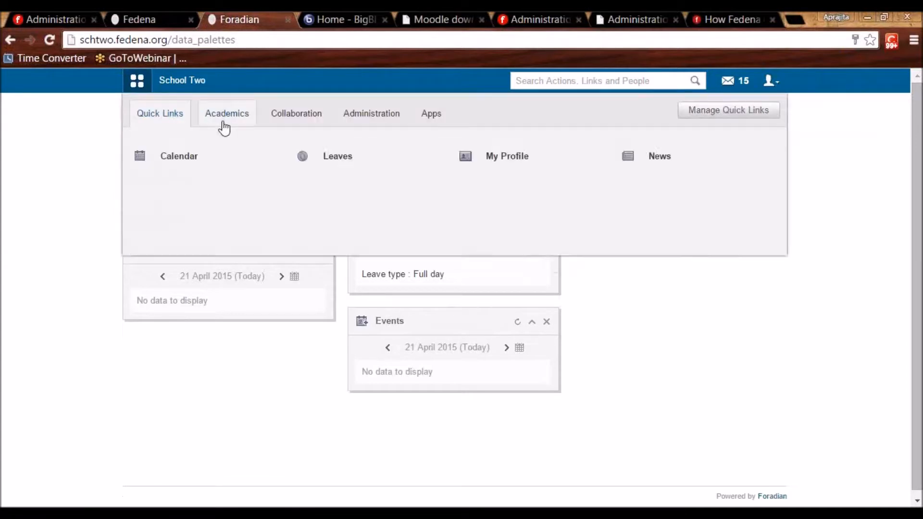
left_click(223, 126)
left_click(186, 167)
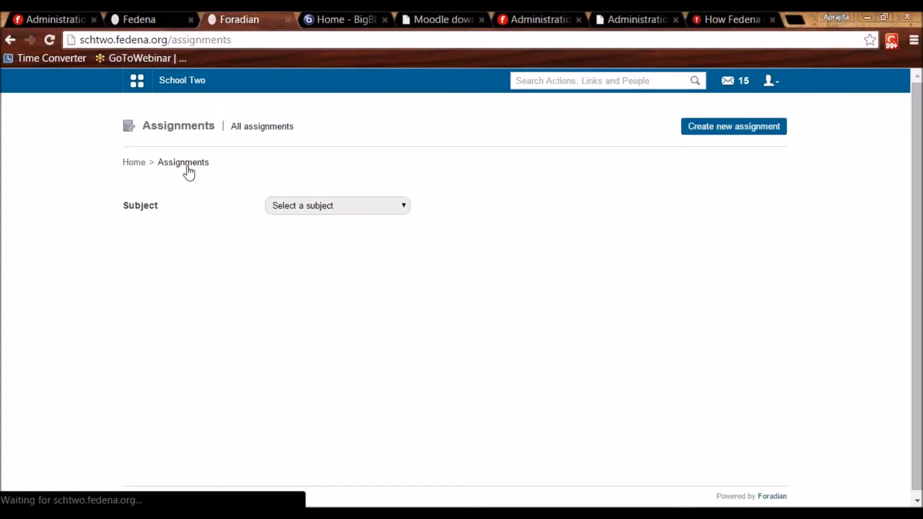
left_click(281, 210)
left_click(281, 230)
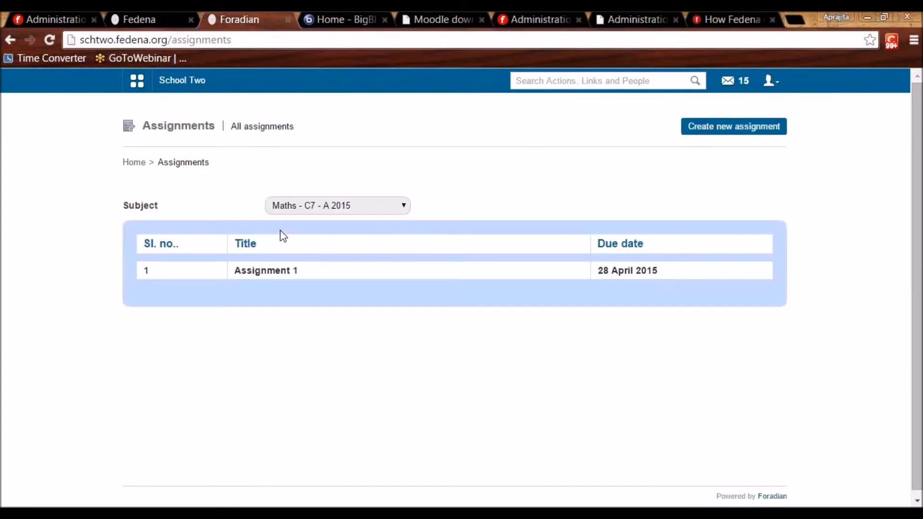
left_click(270, 272)
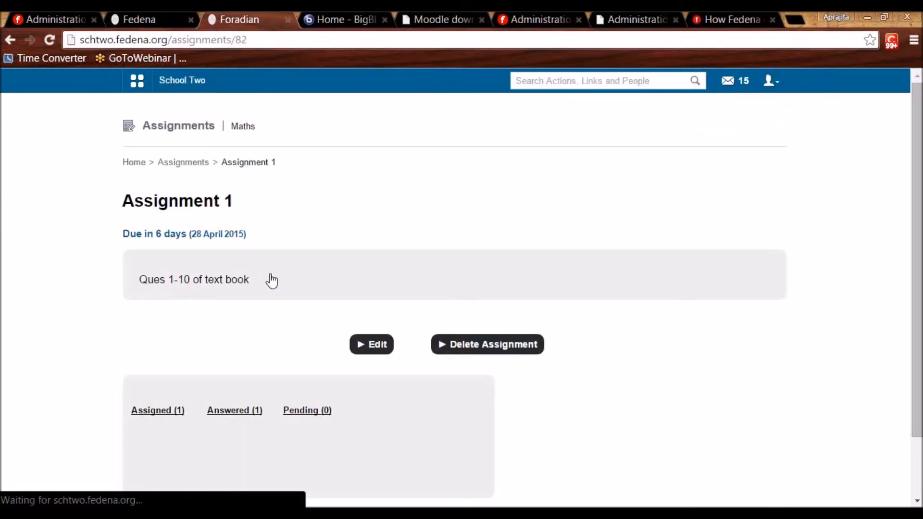
scroll(196, 307, "down", 2)
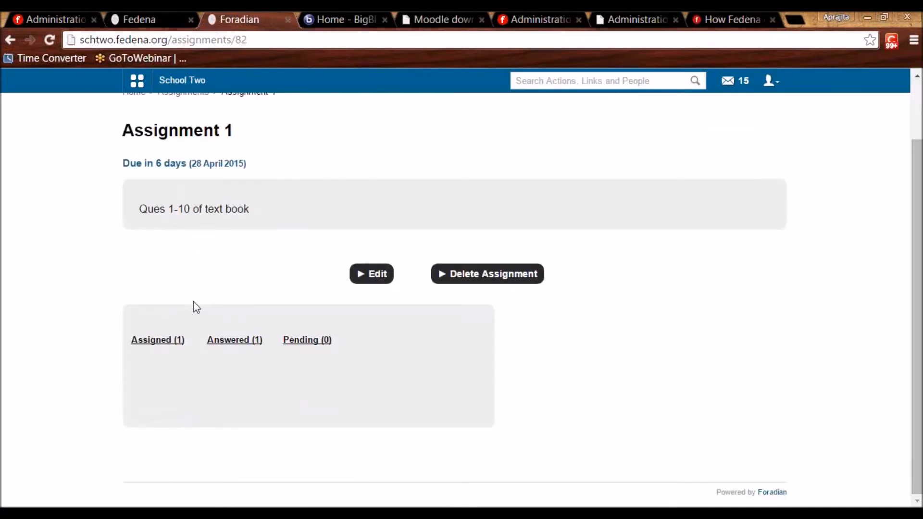
Check the assigned, answered and pending student lists, then accept the student's answer.
left_click(156, 344)
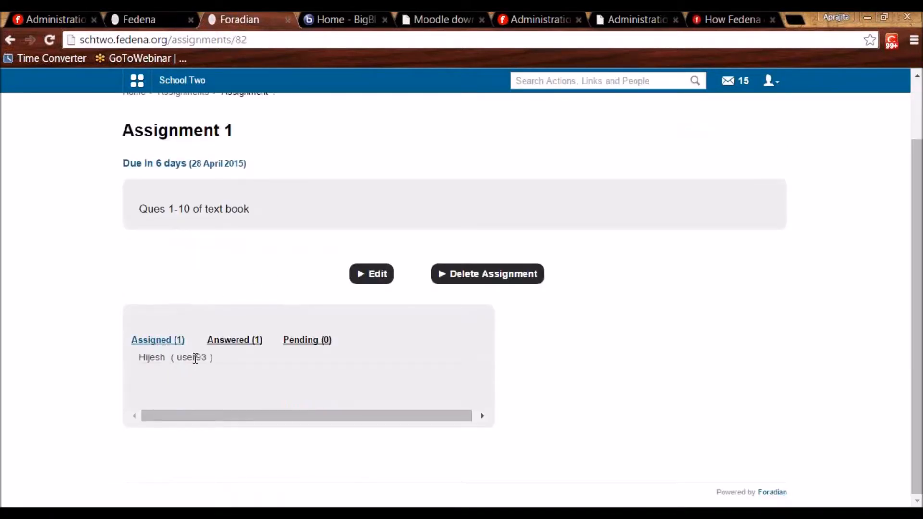
left_click(238, 342)
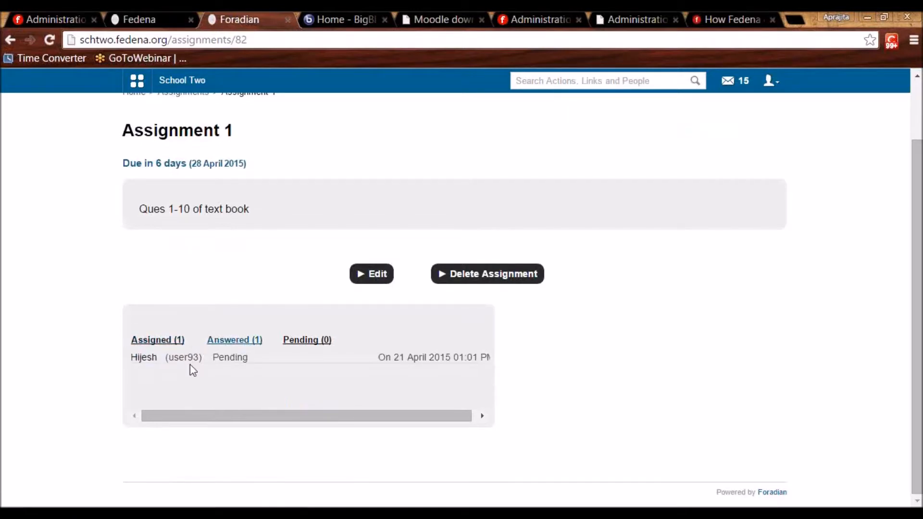
left_click(303, 343)
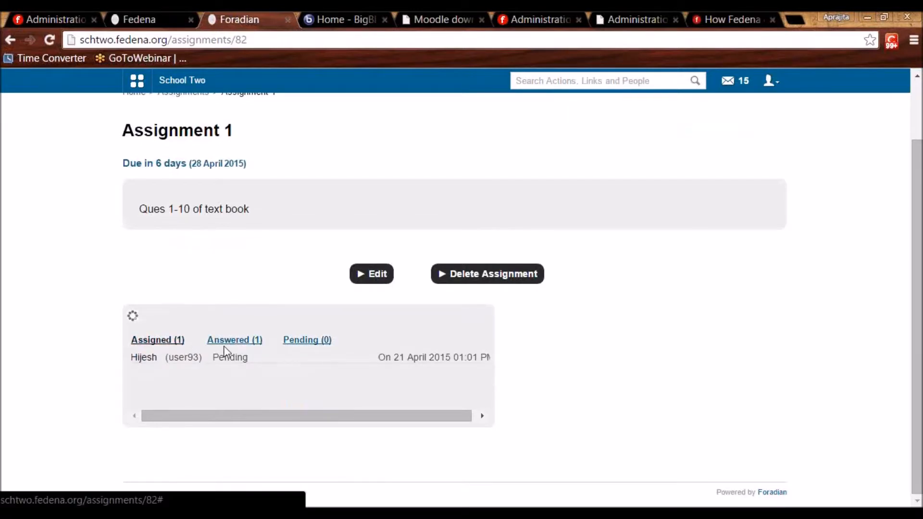
left_click(252, 340)
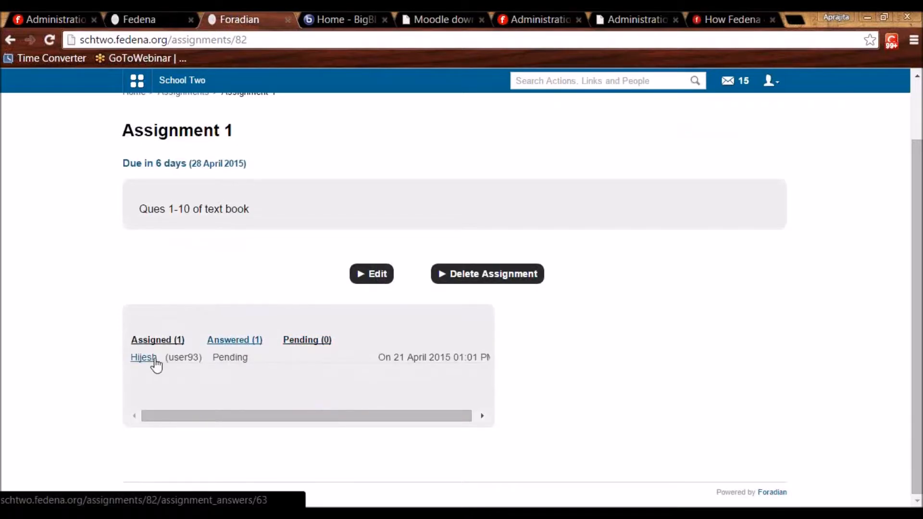
left_click(143, 358)
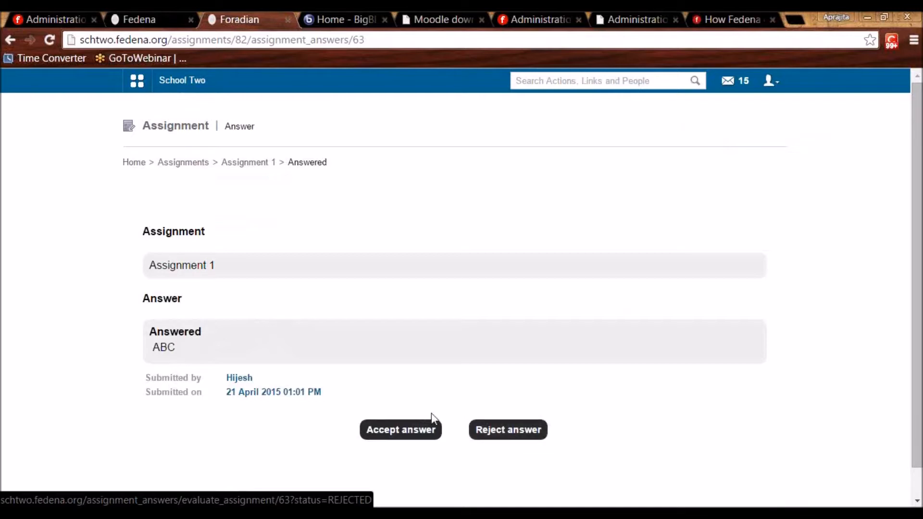
left_click(420, 431)
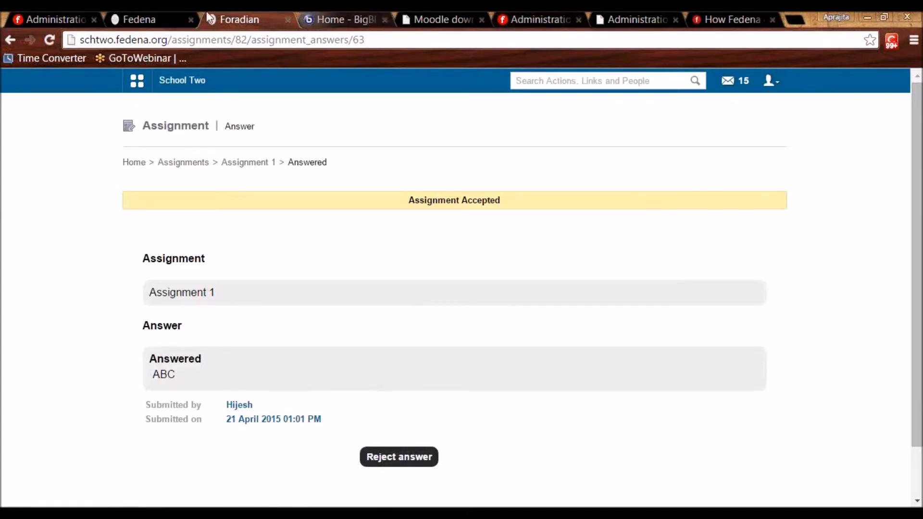
left_click(47, 15)
Tick Discipline in Jaypee University's Edit Plugins list alongside the already enabled plugins.
left_click(152, 287)
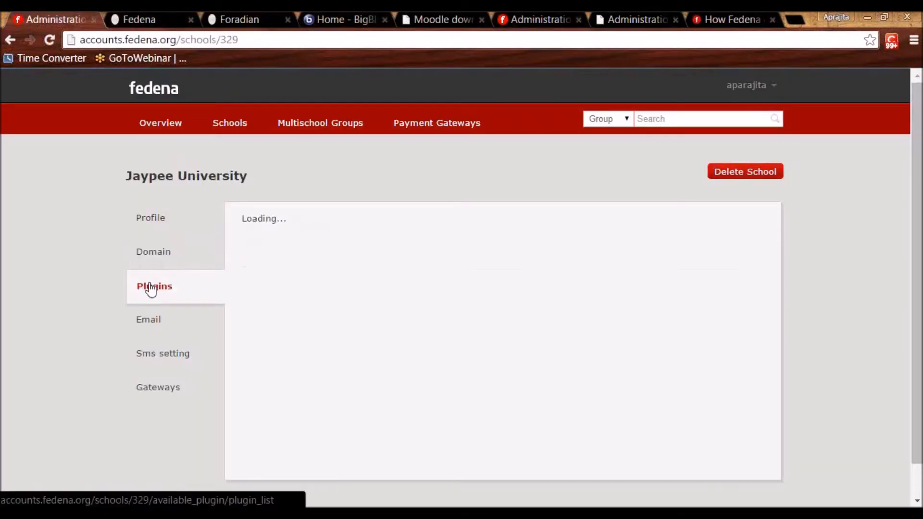
left_click(756, 223)
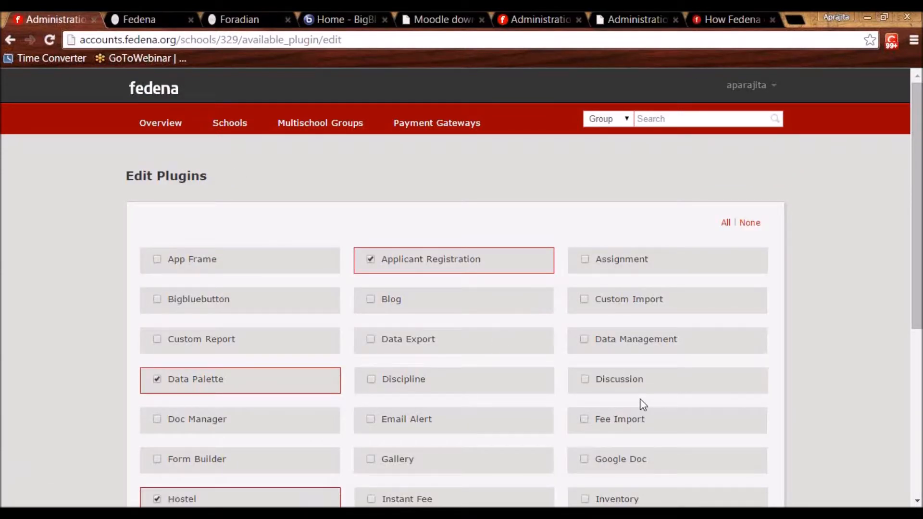
scroll(890, 360, "down", 5)
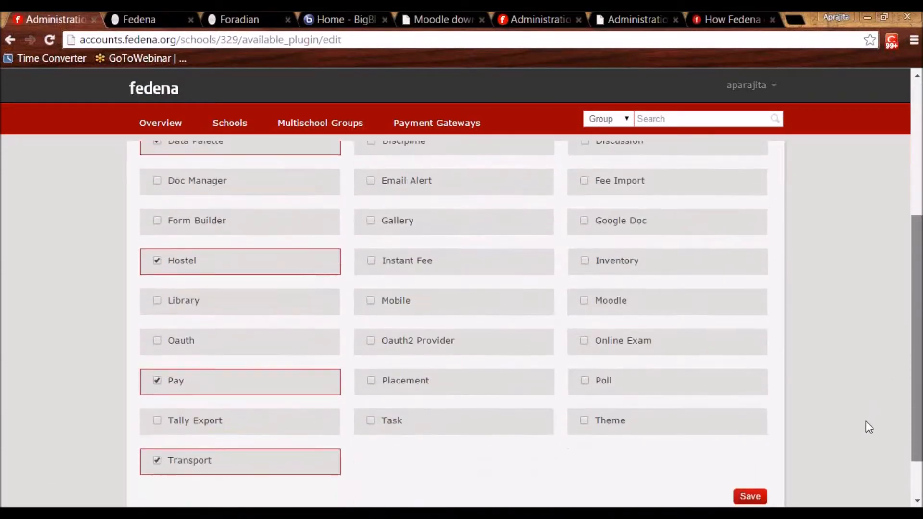
scroll(867, 345, "up", 5)
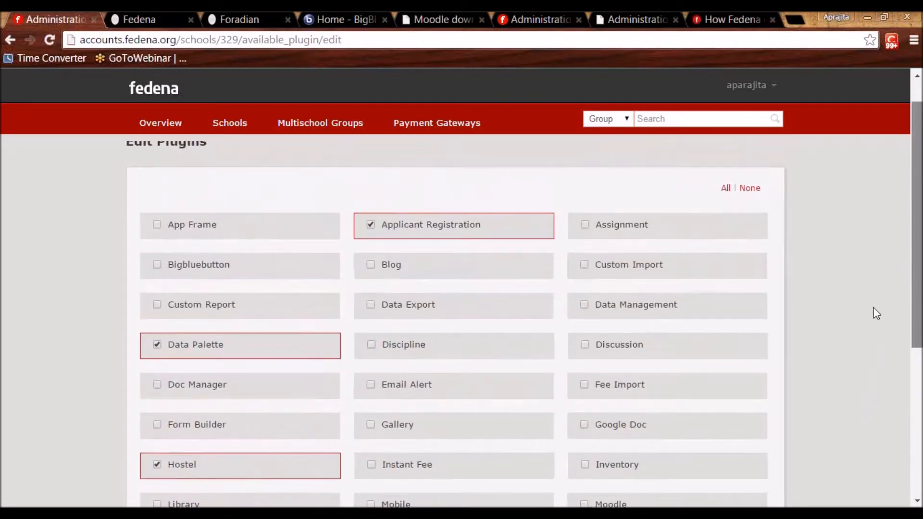
left_click(378, 353)
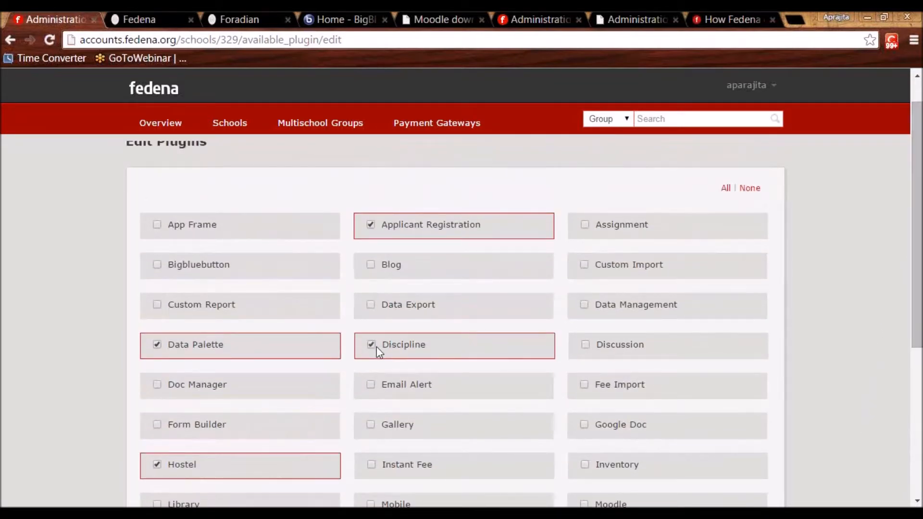
left_click(172, 12)
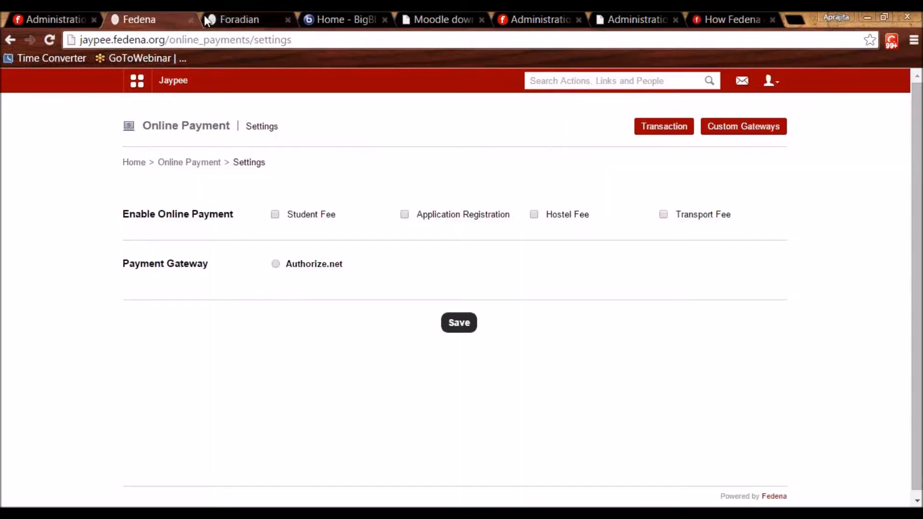
Close the Jaypee site, re-login to School Two as admin and show the Academics modules.
left_click(190, 20)
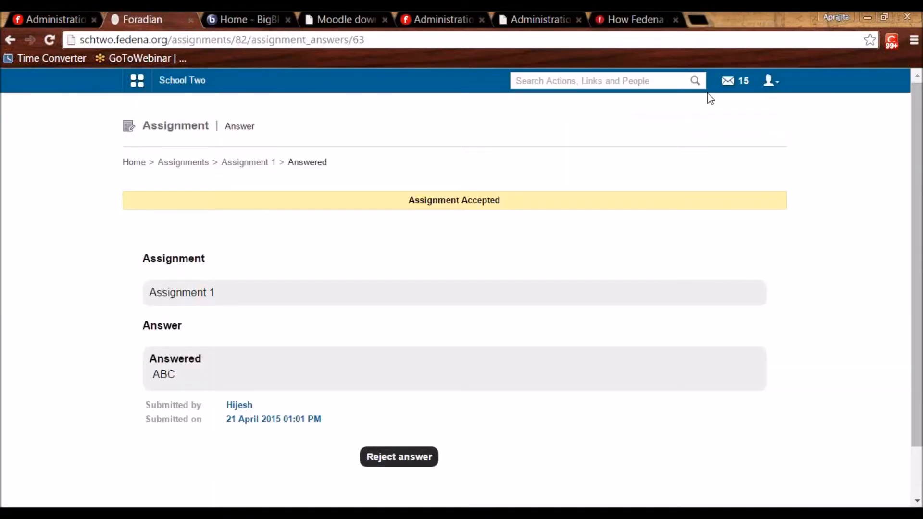
left_click(771, 82)
left_click(744, 136)
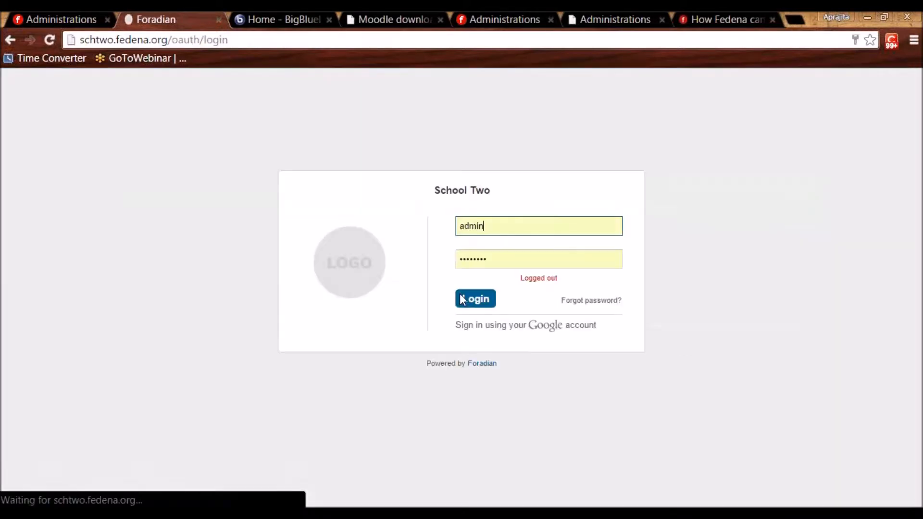
left_click(476, 303)
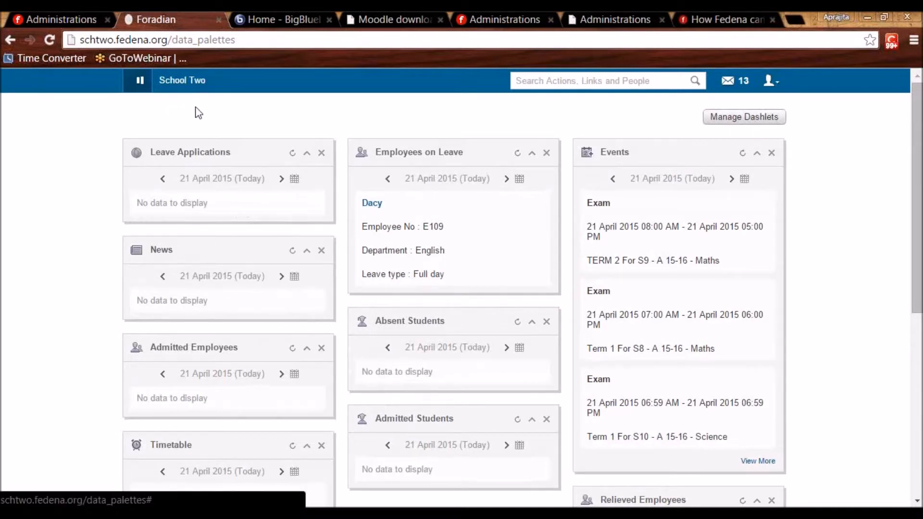
left_click(137, 82)
left_click(221, 120)
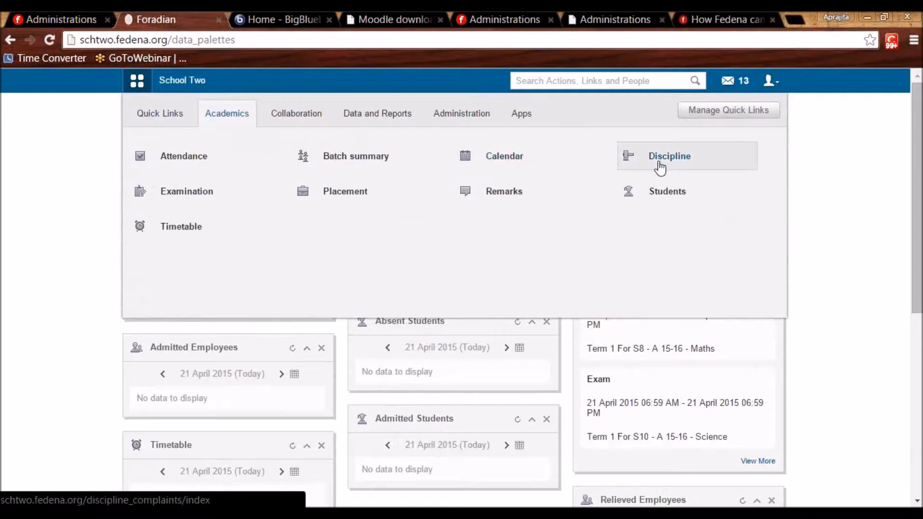
Open complaint C1000 'Misbehave' for editing from the Discipline complaints list.
left_click(660, 166)
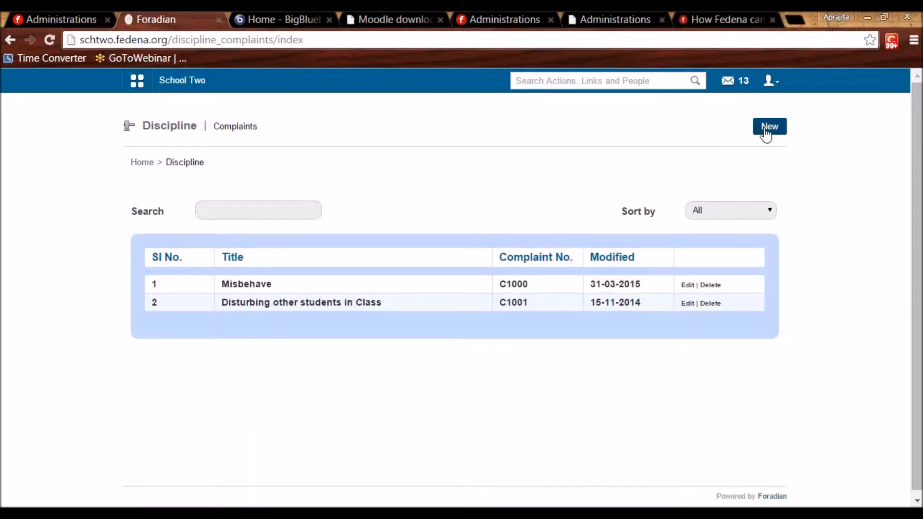
left_click(688, 285)
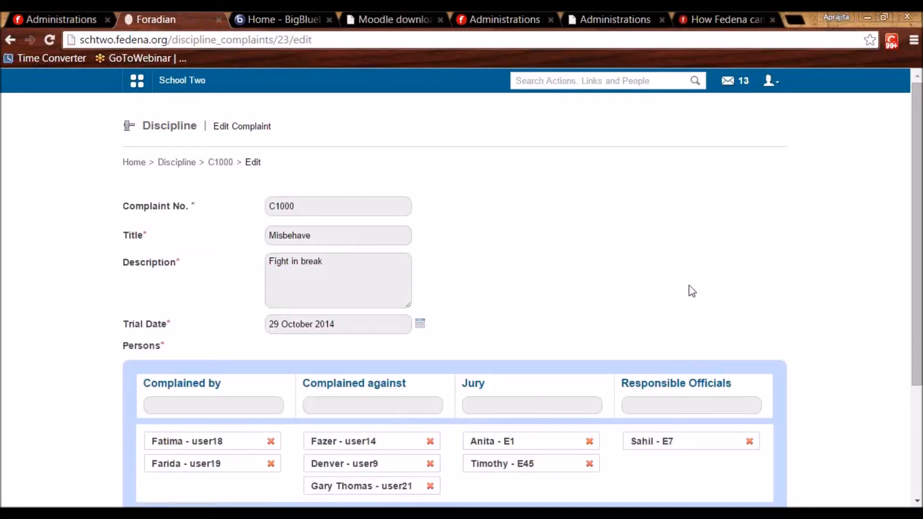
left_click(320, 205)
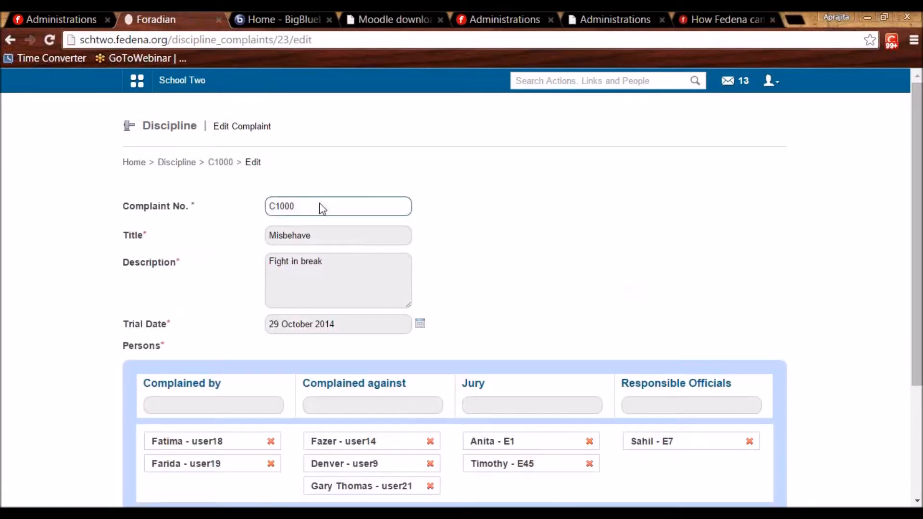
left_click(322, 239)
left_click(332, 270)
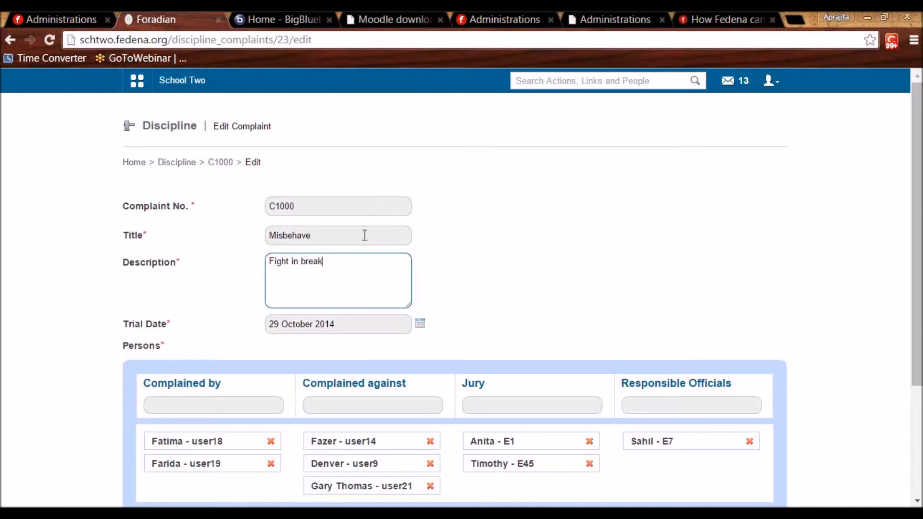
left_click(582, 335)
scroll(584, 335, "down", 4)
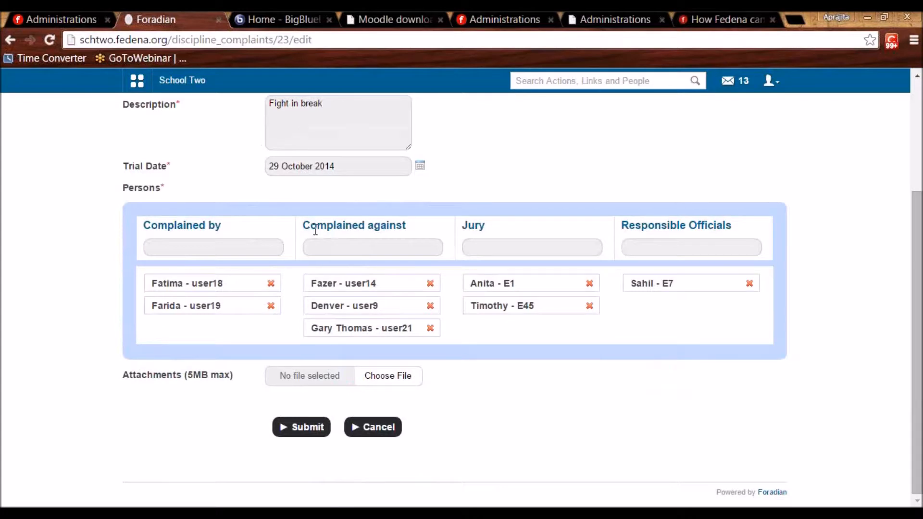
Add names under Complained by, Complained against, Jury and Responsible Officials for C1000.
left_click(250, 241)
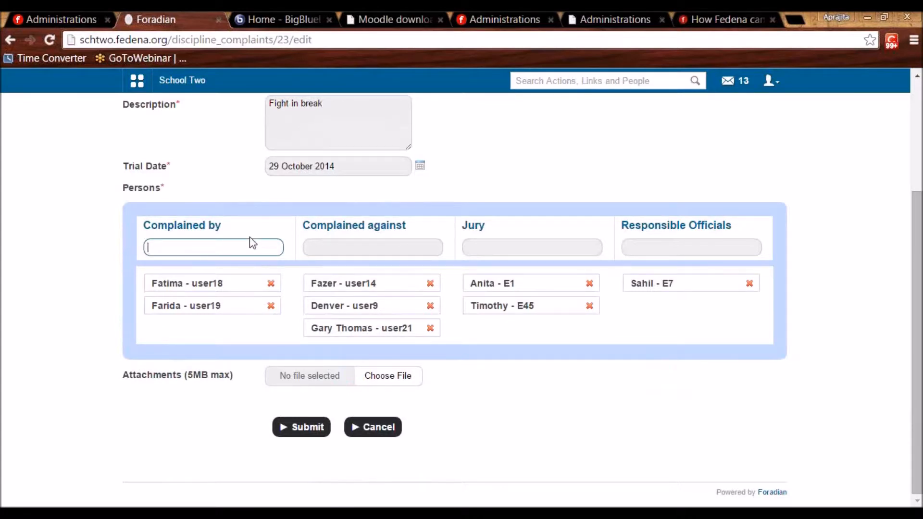
type("y")
left_click(251, 238)
left_click(246, 242)
left_click(330, 243)
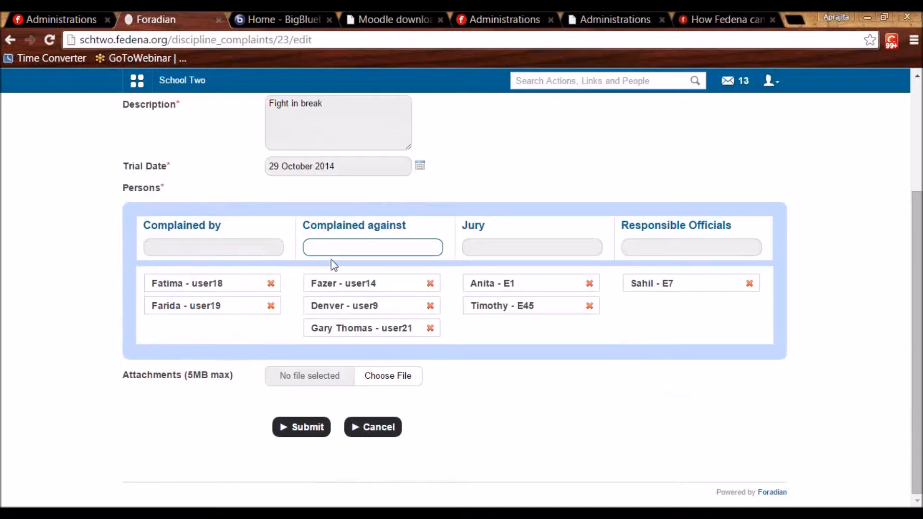
left_click(481, 249)
left_click(664, 238)
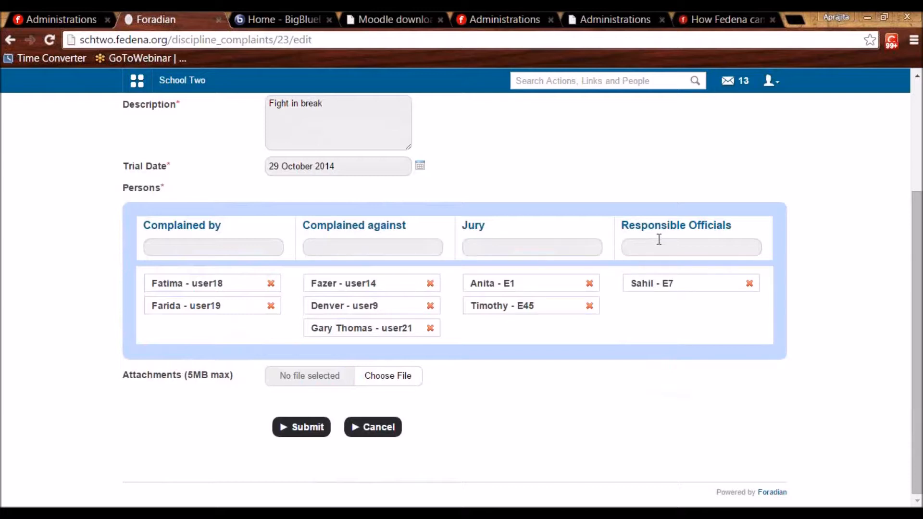
left_click(659, 240)
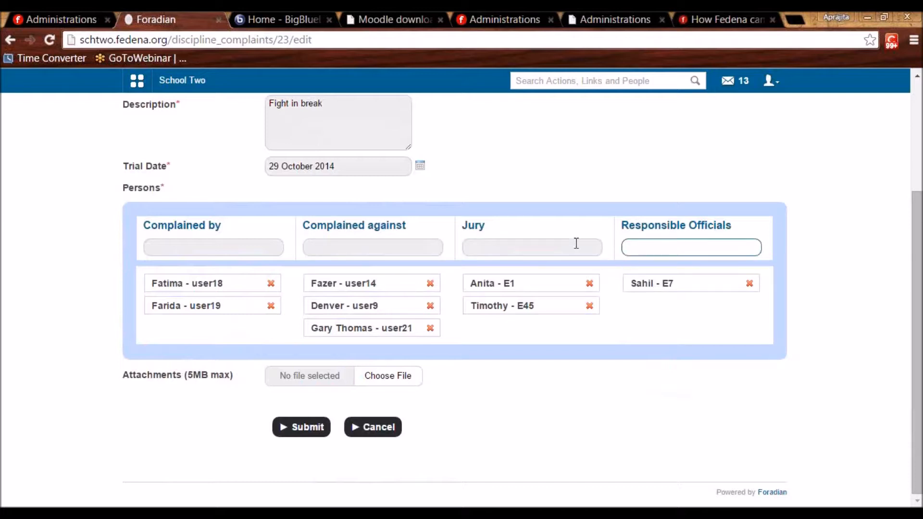
left_click(541, 245)
scroll(541, 247, "up", 3)
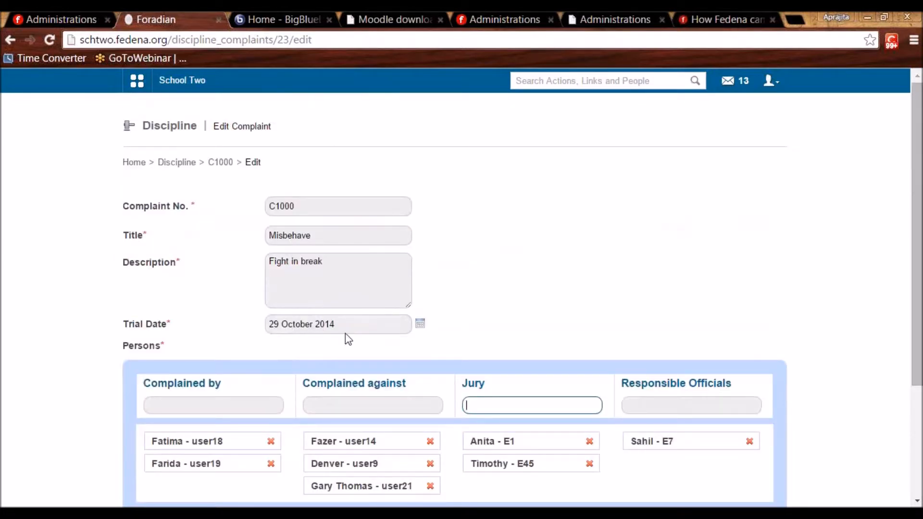
left_click(702, 399)
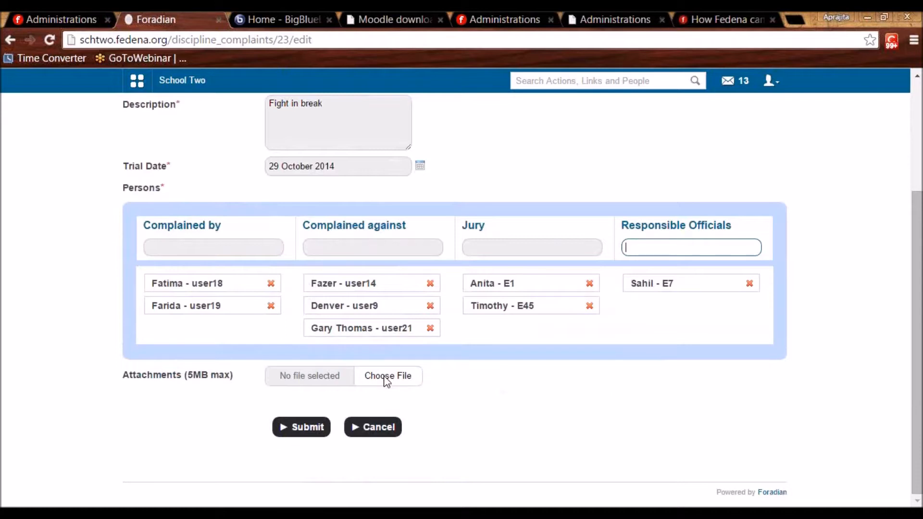
scroll(385, 380, "up", 3)
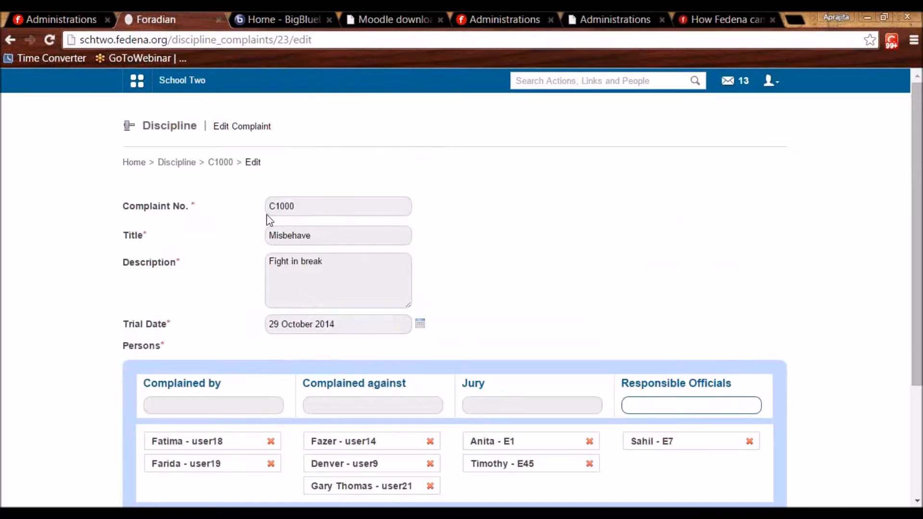
left_click(220, 165)
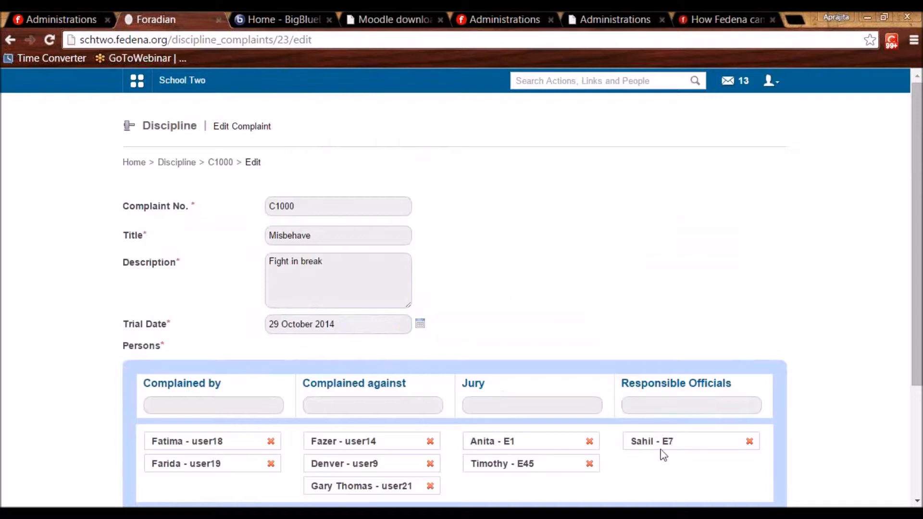
Open complaint C1000's Pending overview and scroll through its parties table and admin comments.
left_click(218, 162)
scroll(456, 300, "down", 5)
scroll(455, 300, "up", 5)
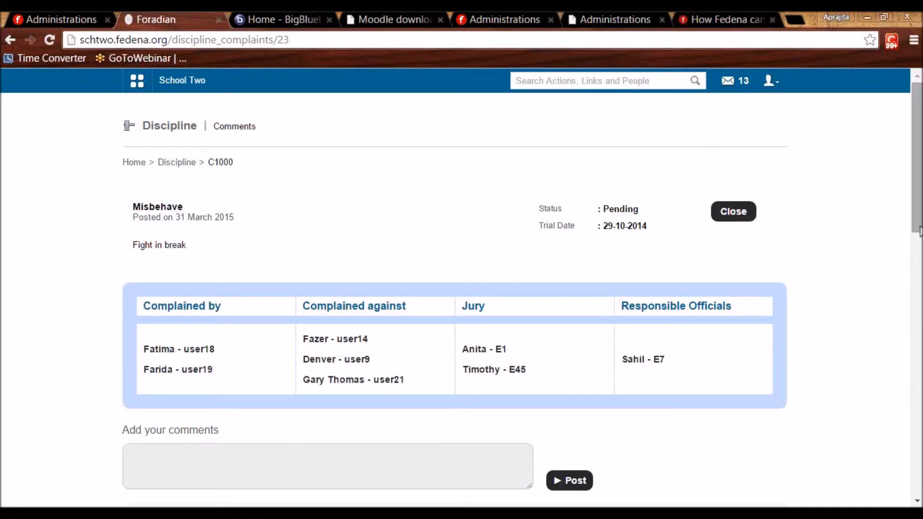
left_click_drag(918, 233, 918, 257)
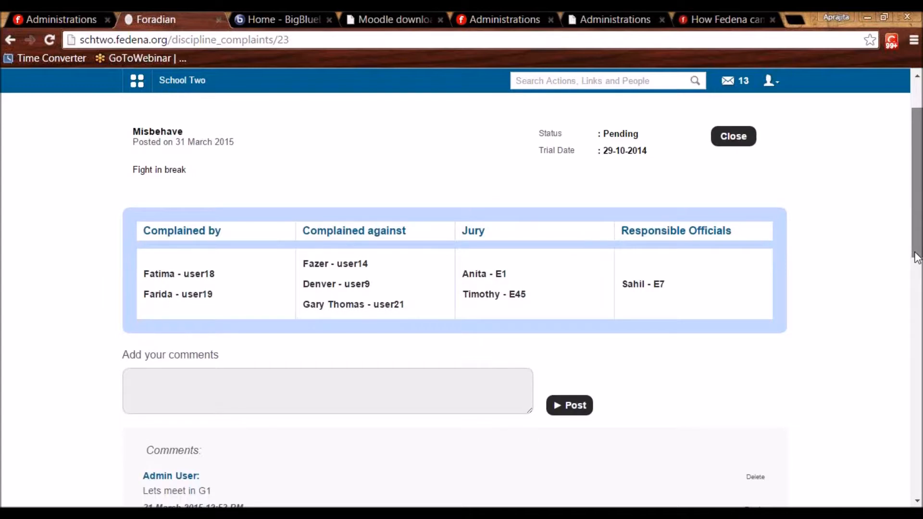
left_click_drag(918, 258, 892, 290)
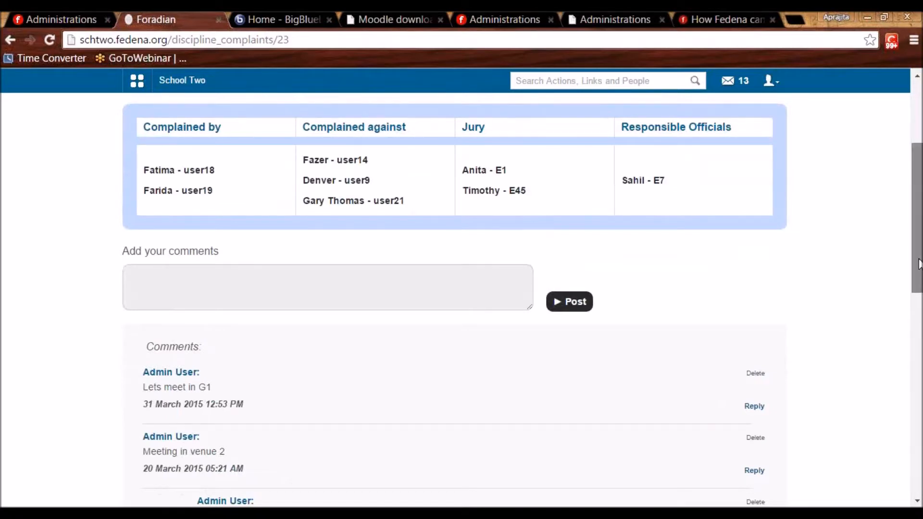
scroll(916, 262, "down", 4)
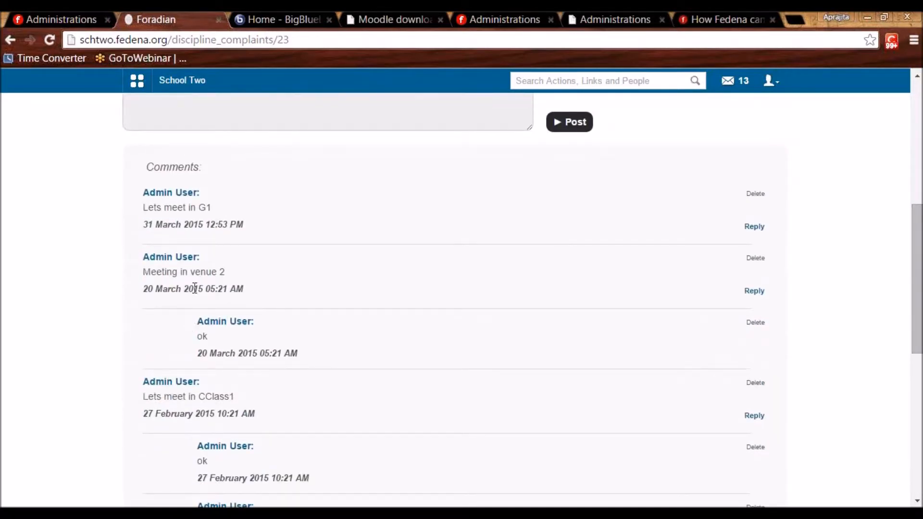
left_click_drag(916, 298, 869, 218)
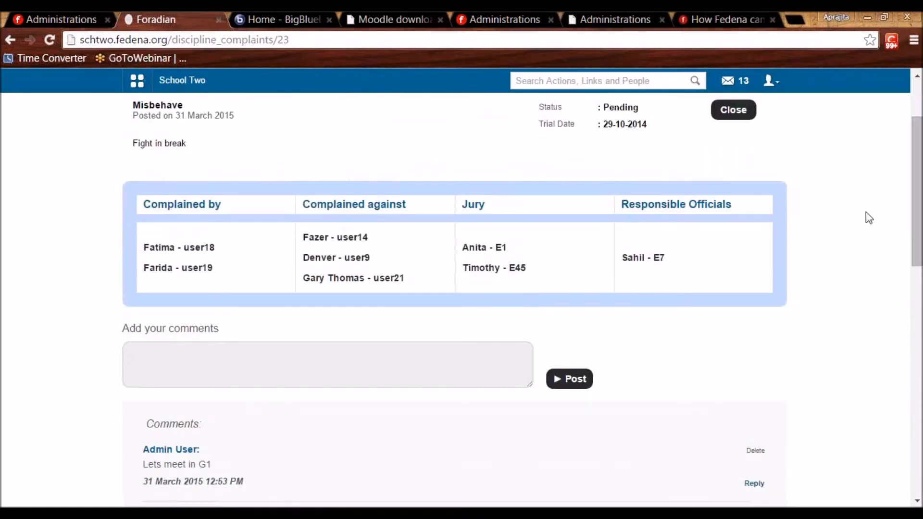
left_click_drag(508, 247, 472, 245)
left_click(483, 256)
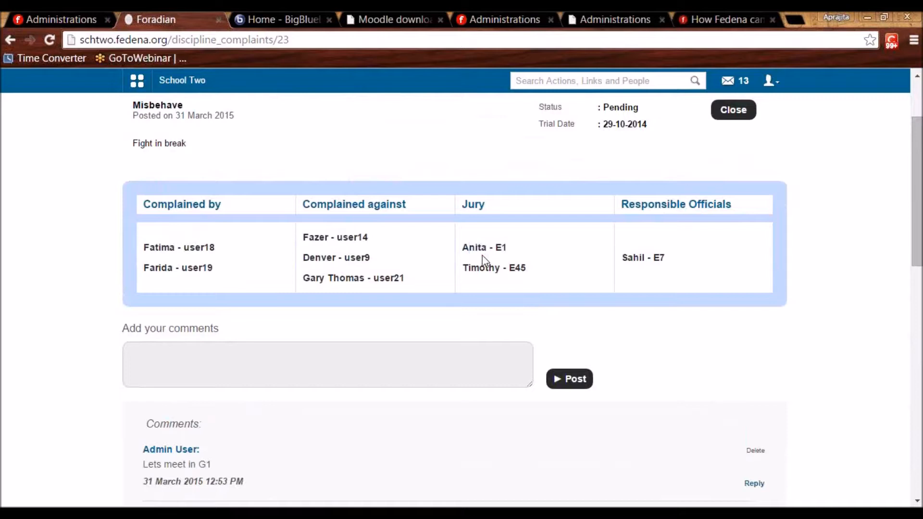
Open the close-decision form for complaint C1000 and begin entering the verdict.
left_click(734, 112)
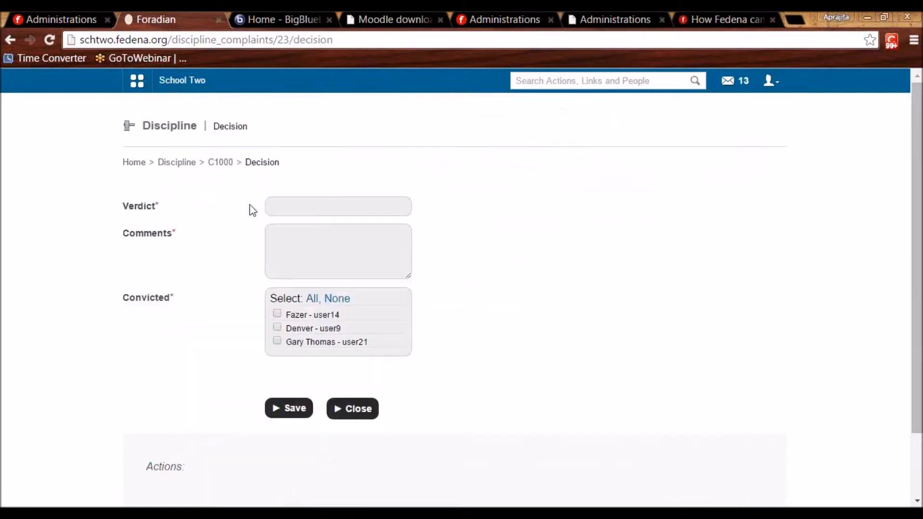
left_click(279, 204)
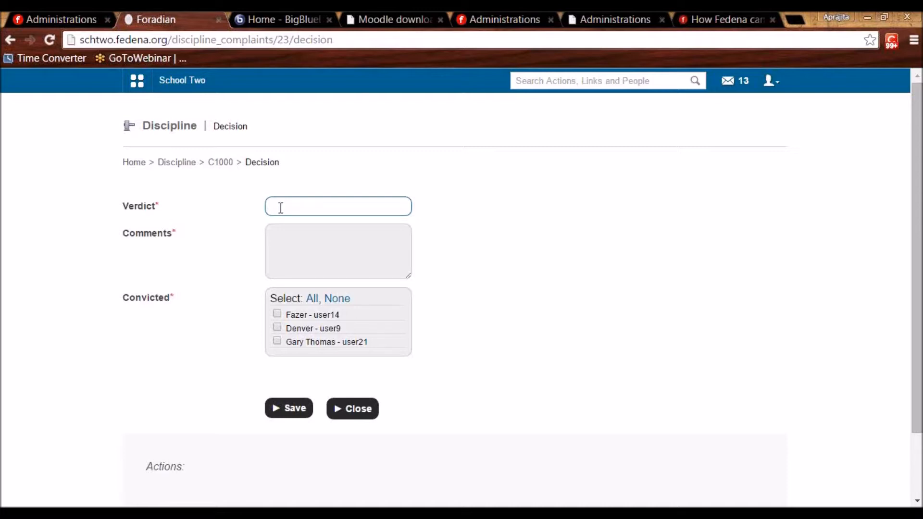
left_click(31, 15)
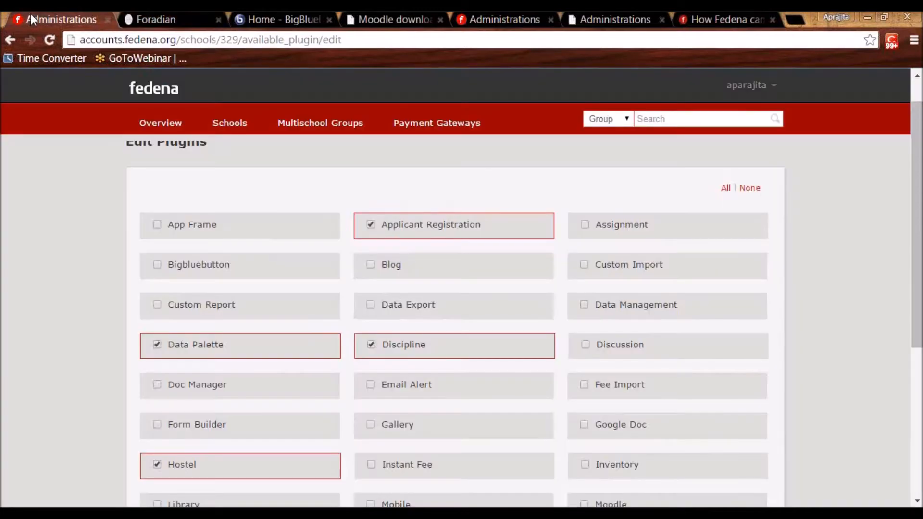
Enable the Data Management plugin and open School Two's Data Management categories list.
left_click(585, 309)
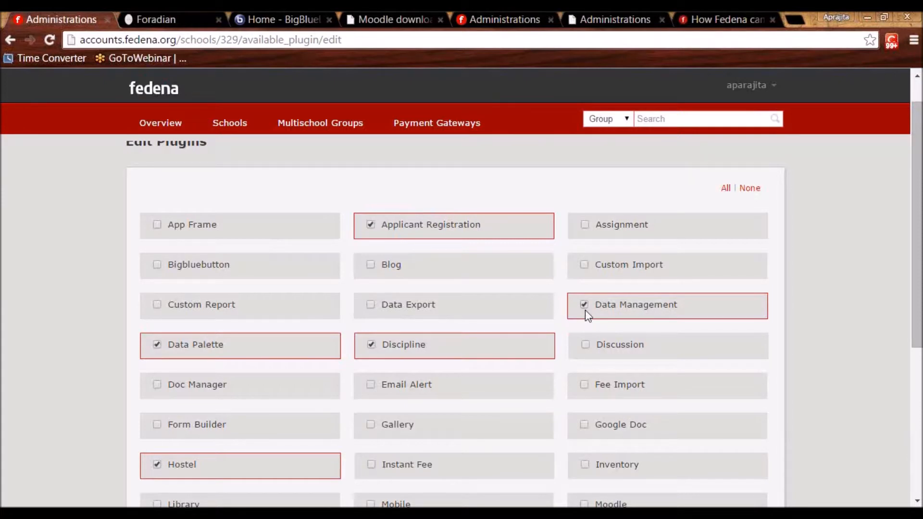
left_click(179, 14)
left_click(137, 81)
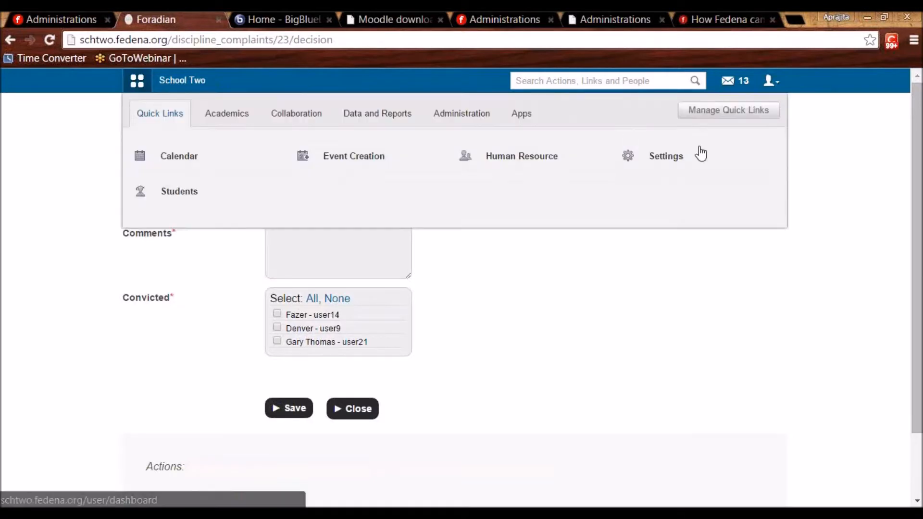
left_click(367, 119)
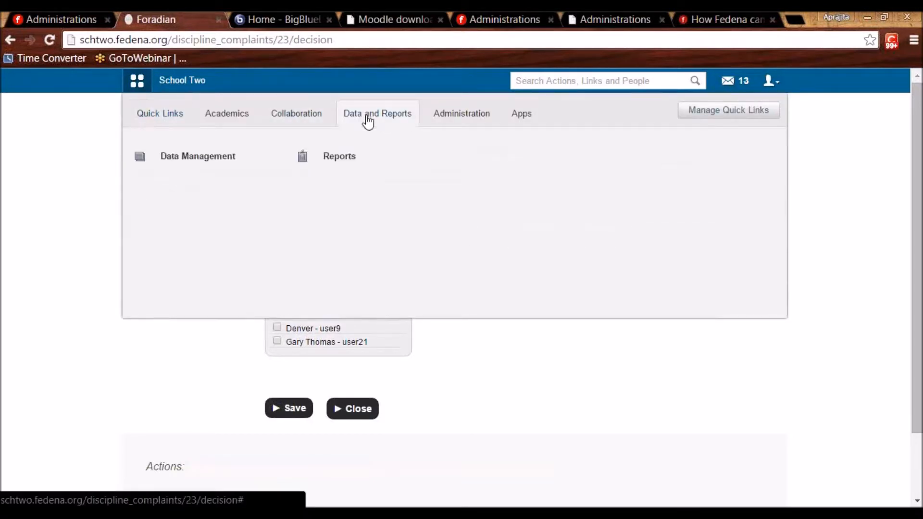
left_click(194, 156)
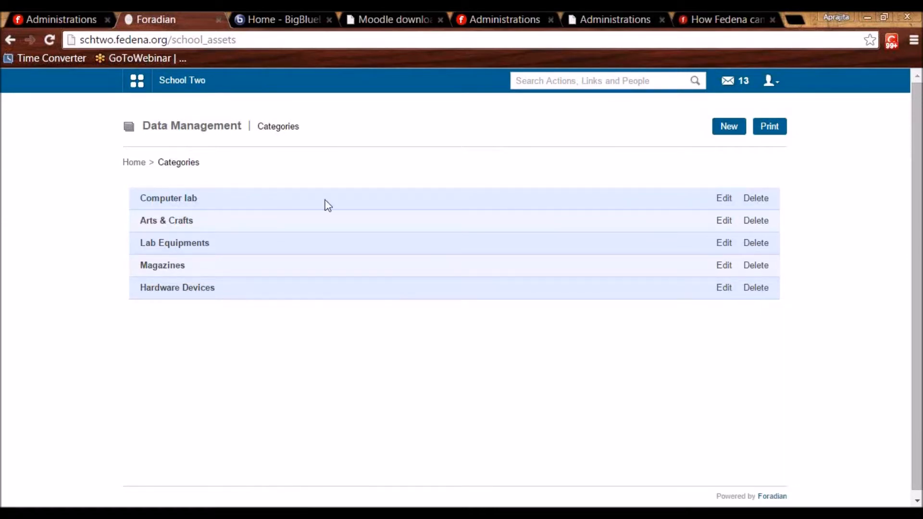
Review the Computer lab fields, keeping Computer name as a Text Box, then list entries Computer lab 1–4.
left_click(723, 198)
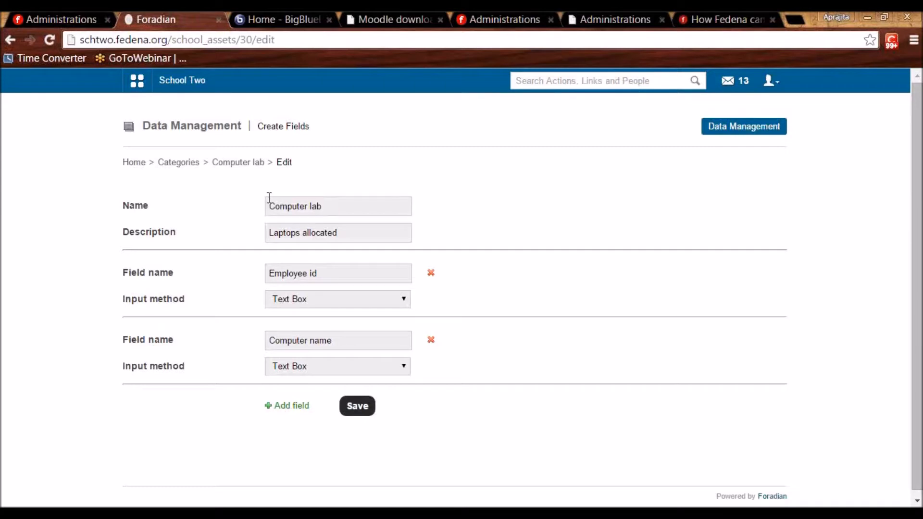
left_click_drag(356, 230, 233, 217)
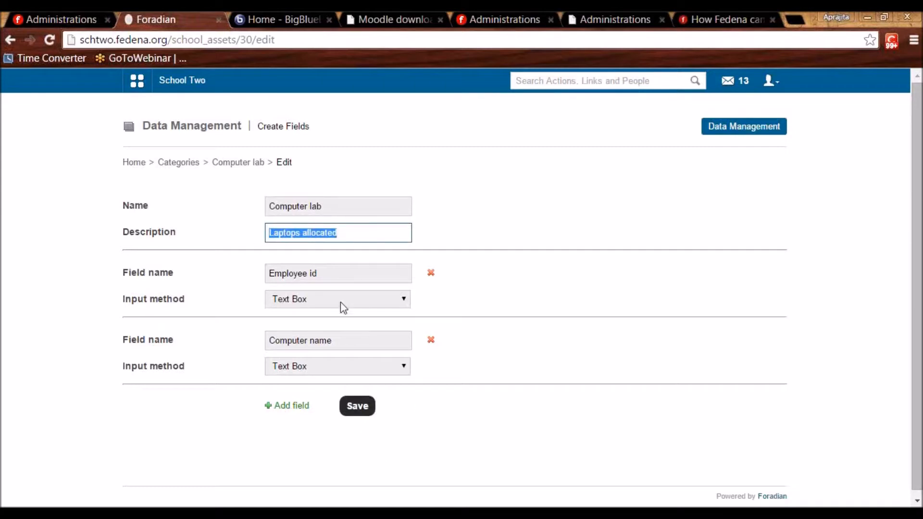
left_click_drag(336, 272, 283, 290)
left_click(475, 323)
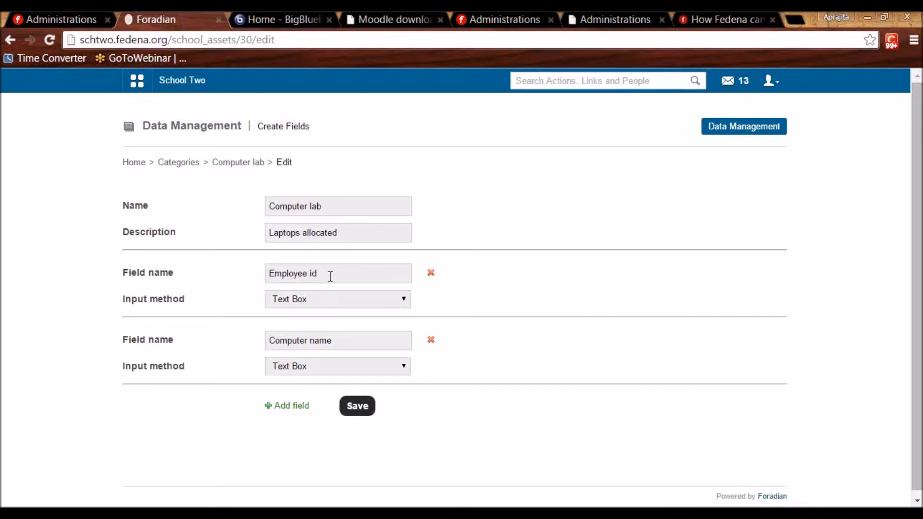
left_click_drag(329, 275, 252, 273)
left_click(465, 298)
left_click(324, 369)
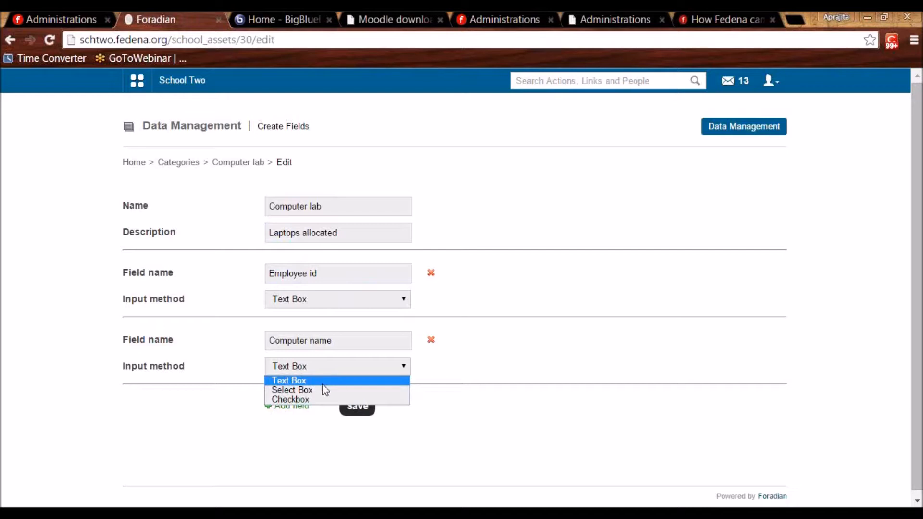
left_click(319, 381)
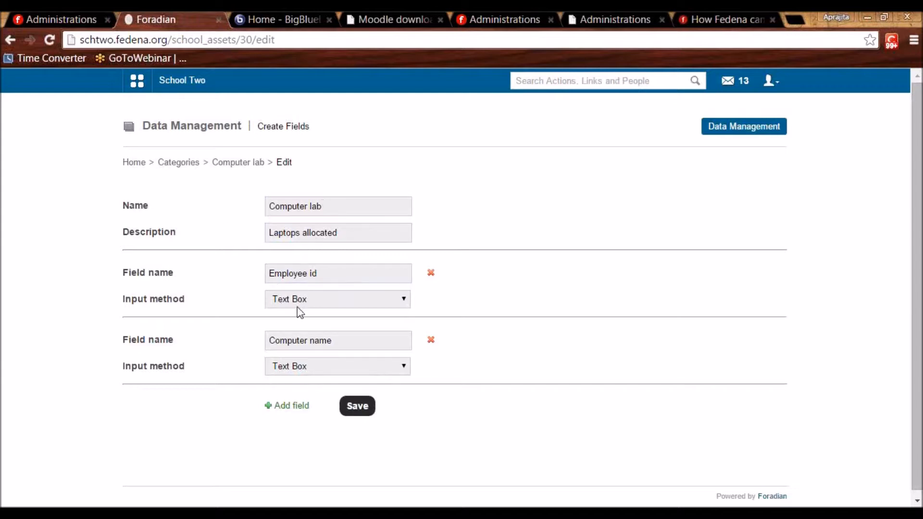
left_click(233, 164)
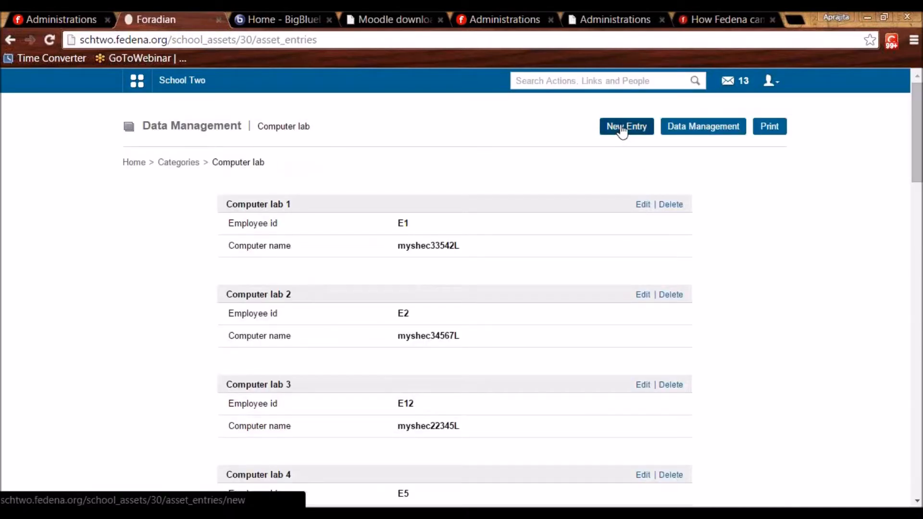
Add a Computer lab entry with an employee id and computer name 'myshed45fgjL'.
left_click(623, 128)
left_click(378, 205)
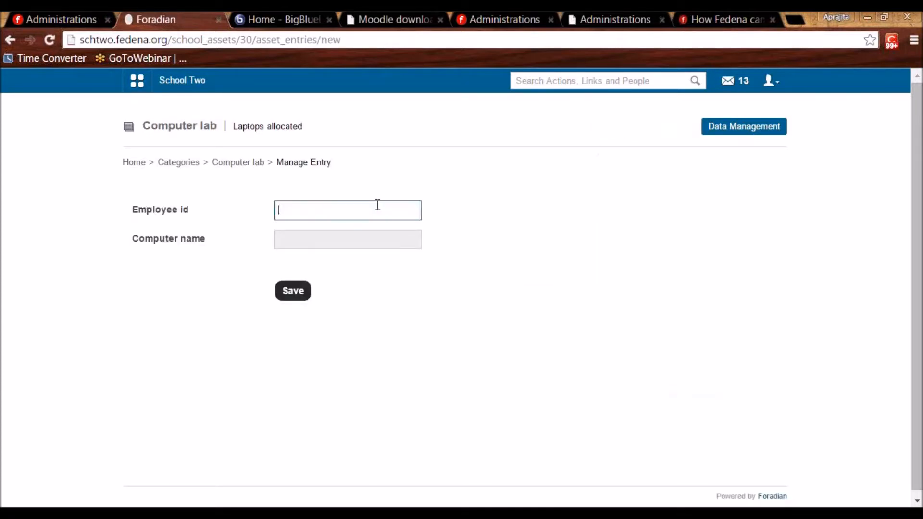
type("E112")
left_click(339, 241)
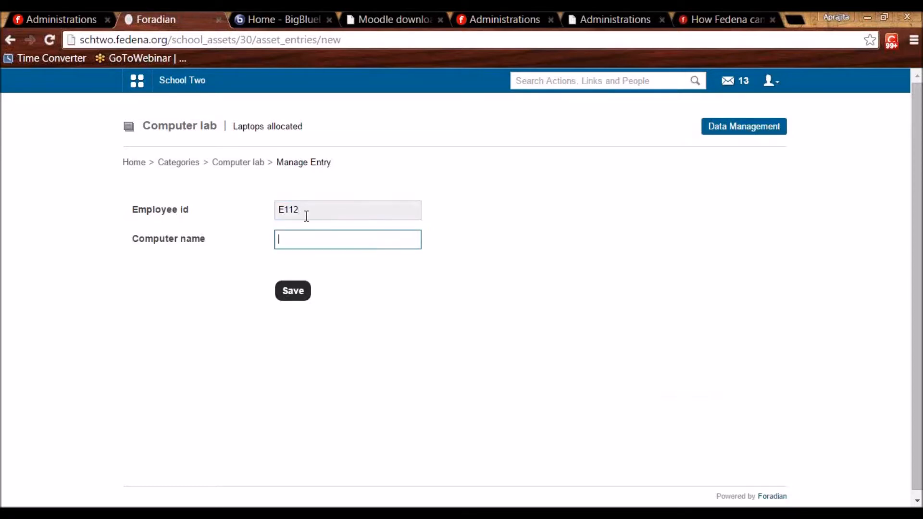
type("myshed")
type("45fgjL")
left_click(294, 291)
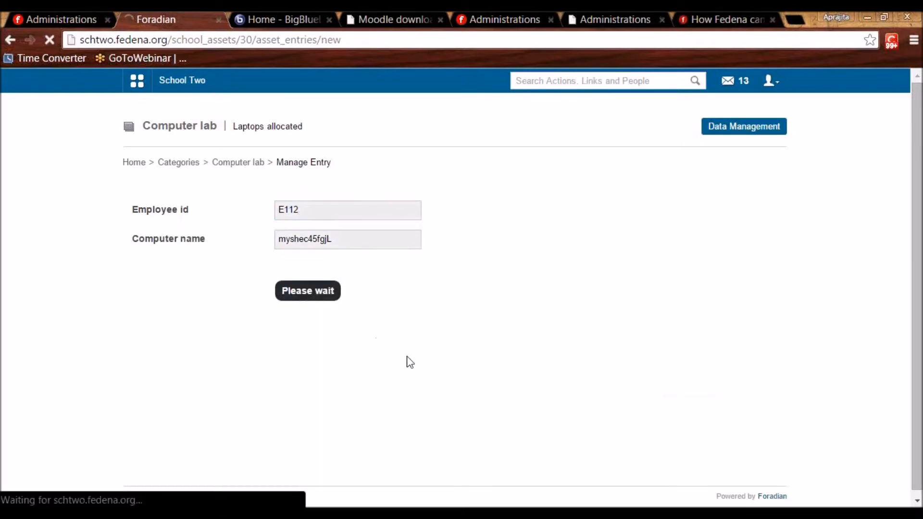
Look over the updated entry list, then return to the Data Management categories list.
scroll(689, 272, "down", 20)
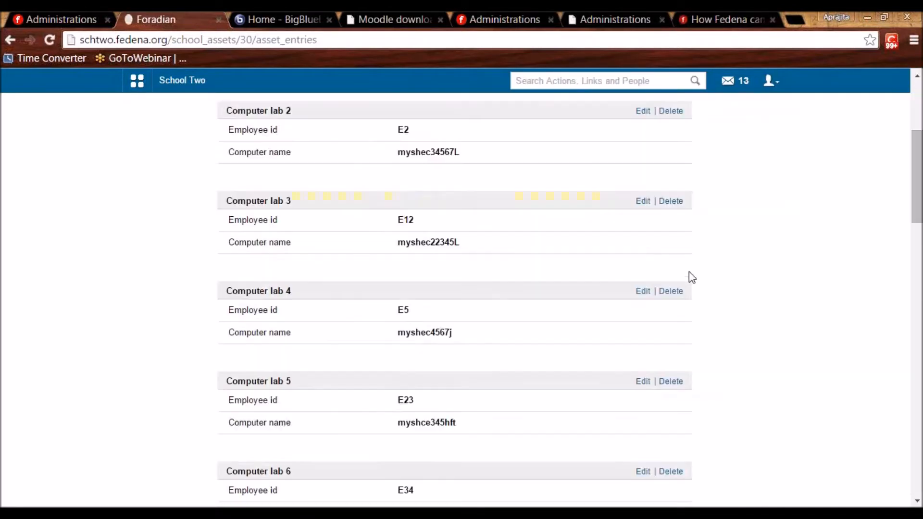
scroll(399, 330, "down", 5)
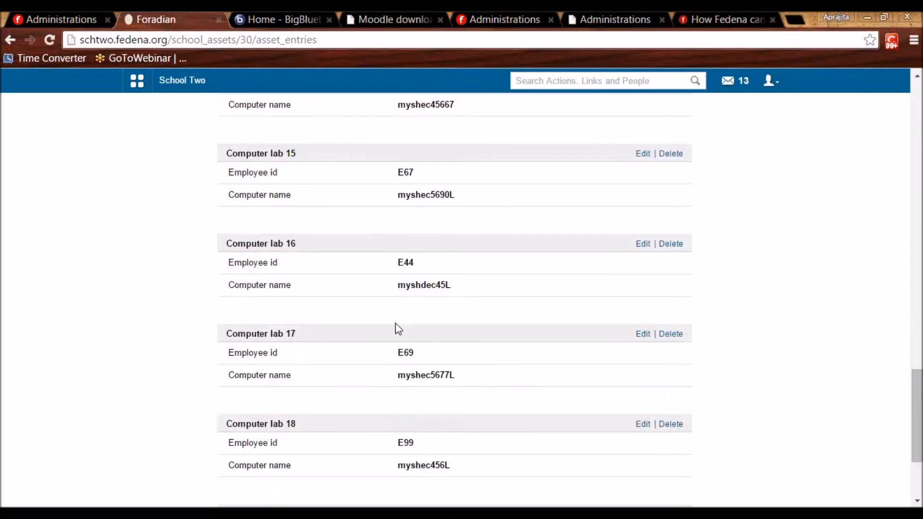
scroll(396, 322, "down", 3)
scroll(674, 298, "up", 19)
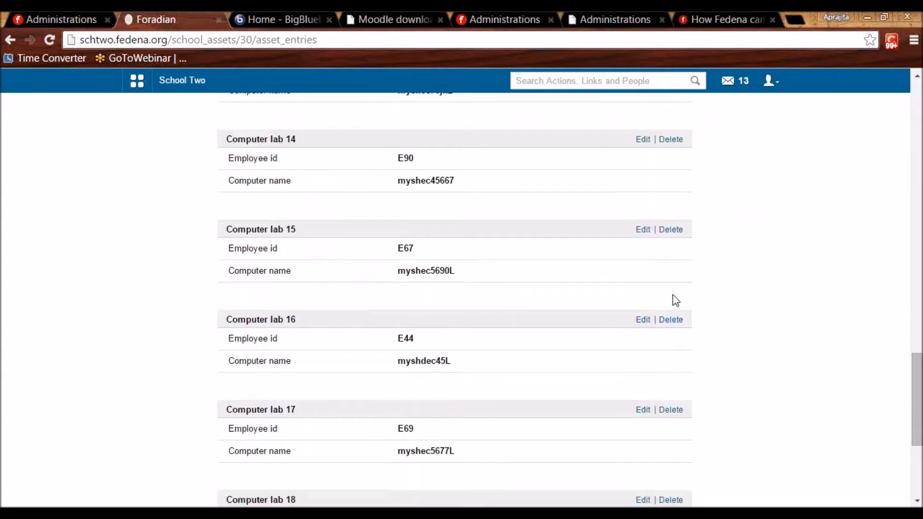
scroll(675, 300, "up", 13)
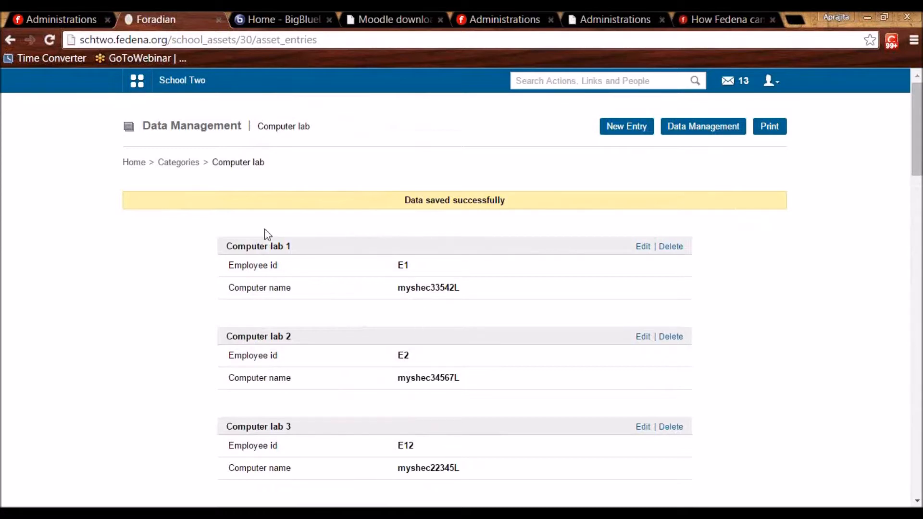
left_click(180, 164)
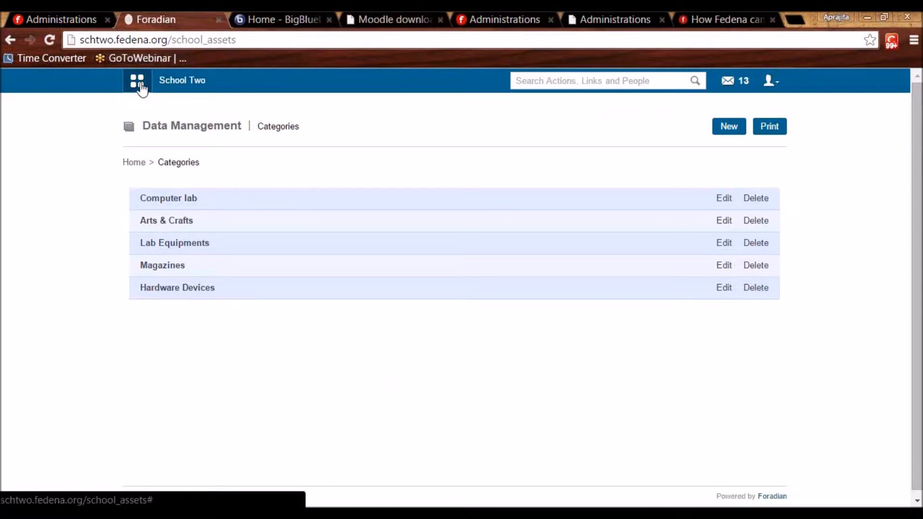
Enable the Instant Fee plugin in the school's plugin settings.
left_click(64, 19)
scroll(372, 364, "down", 3)
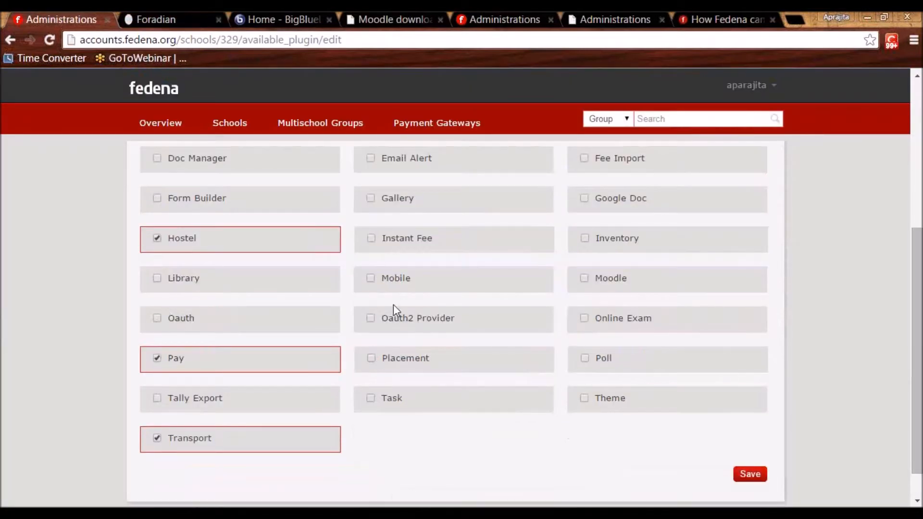
left_click(371, 238)
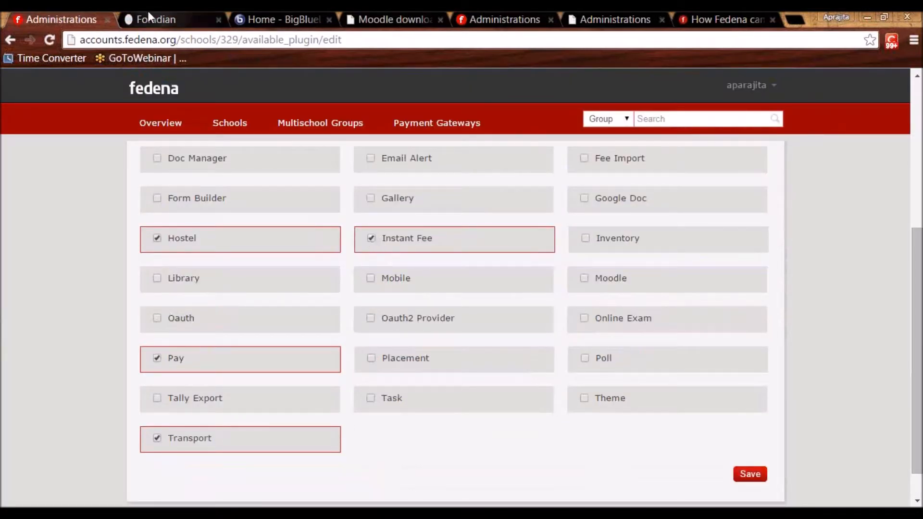
On School Two, go through Administration > Finance > Fees to the instant fee particulars.
left_click(151, 20)
left_click(138, 83)
left_click(460, 118)
left_click(183, 164)
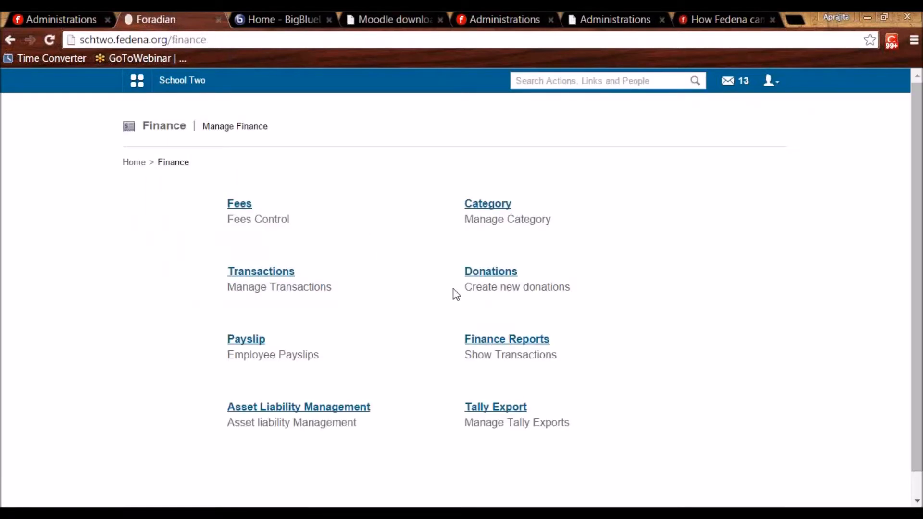
left_click(233, 203)
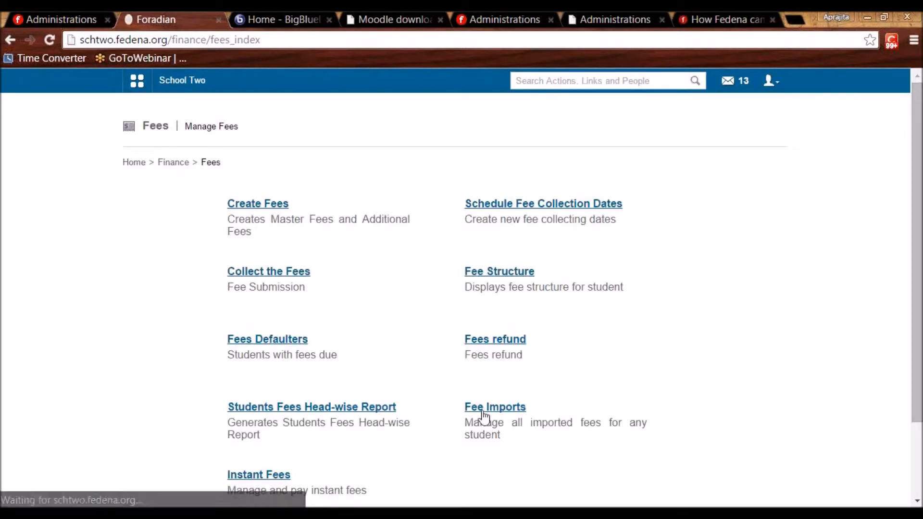
left_click(271, 475)
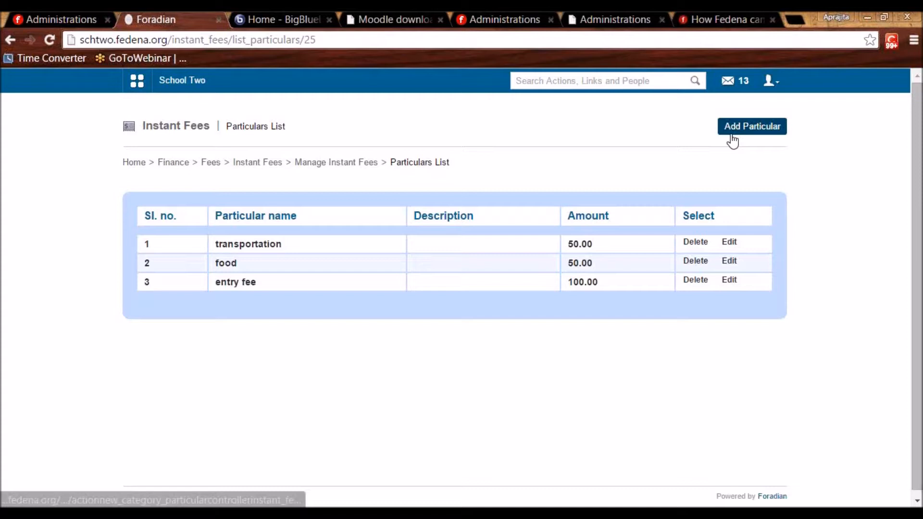
left_click(735, 128)
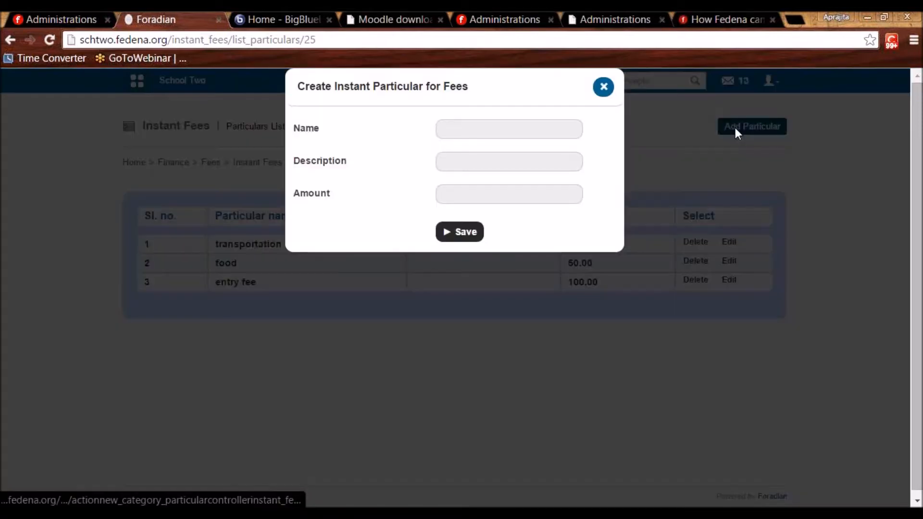
left_click(440, 132)
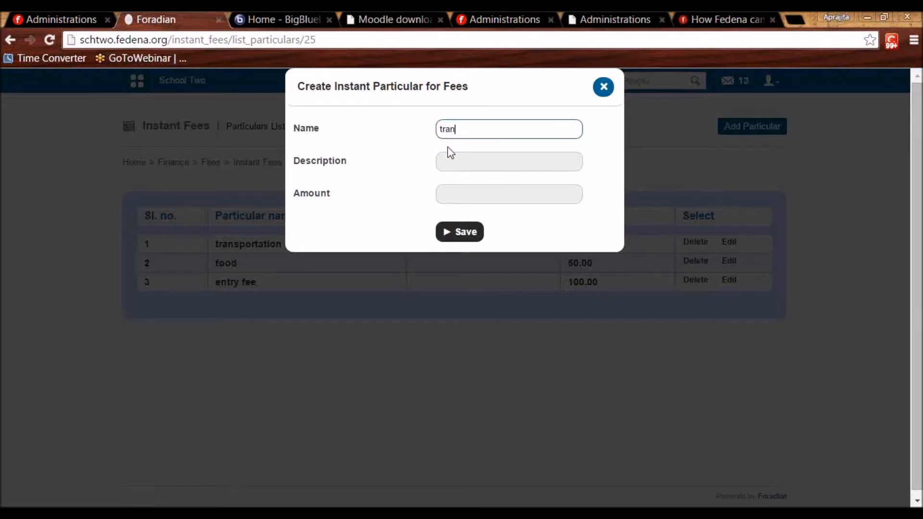
type("transportation")
left_click(457, 196)
type("40")
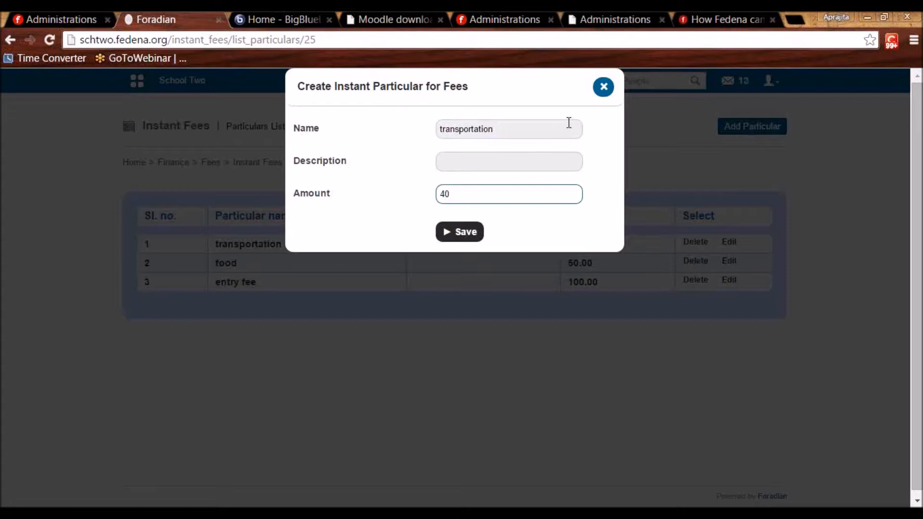
left_click(604, 87)
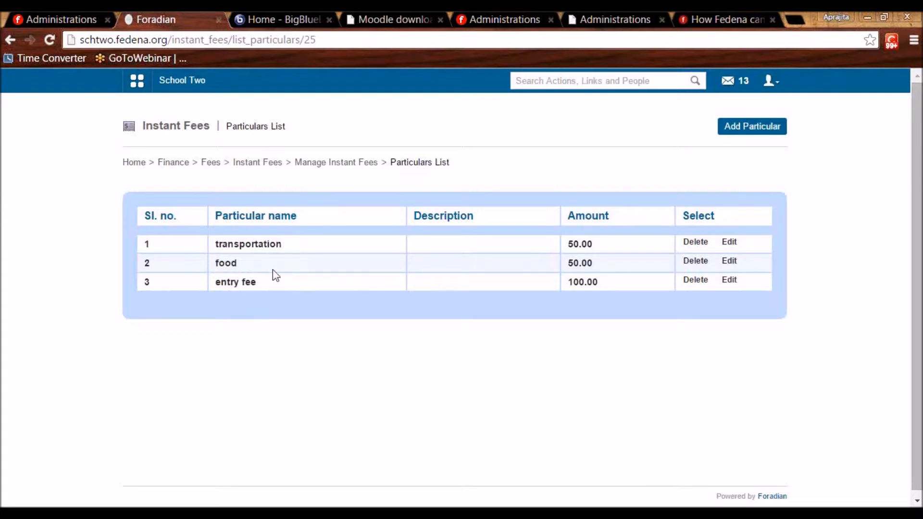
Open the Pay instant fees form from the Instant Fees overview and try the payee search.
left_click(249, 163)
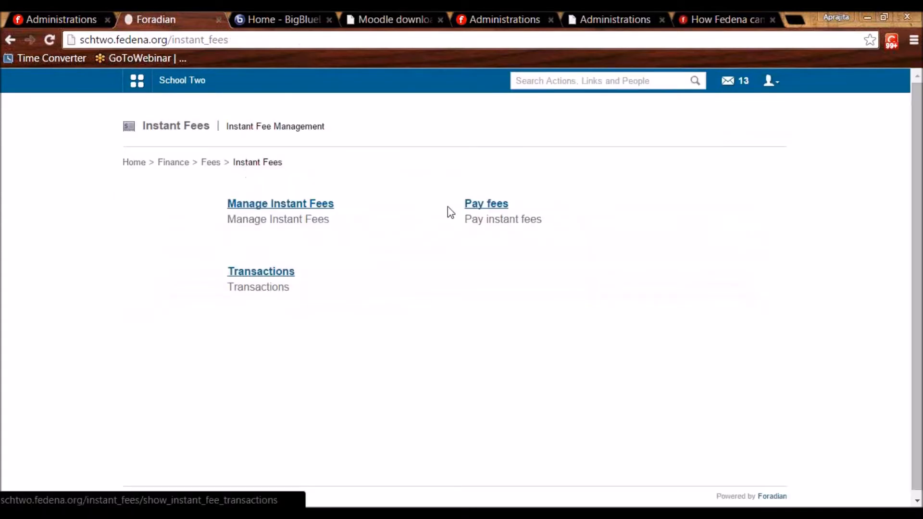
left_click(482, 207)
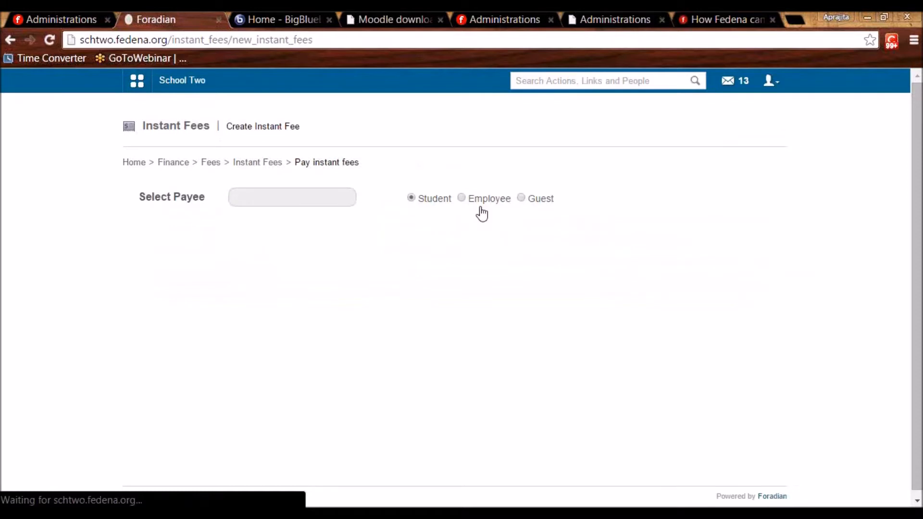
left_click(320, 195)
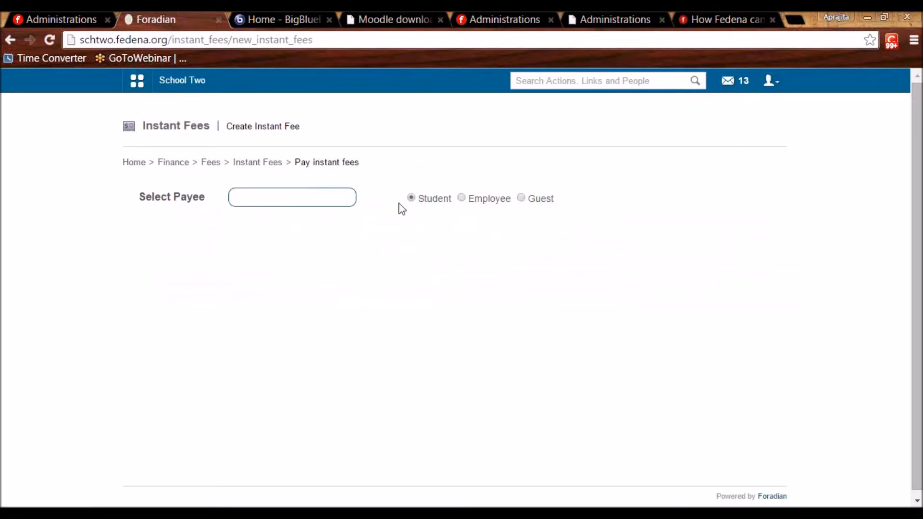
left_click_drag(420, 201, 554, 204)
left_click(494, 219)
left_click(568, 201)
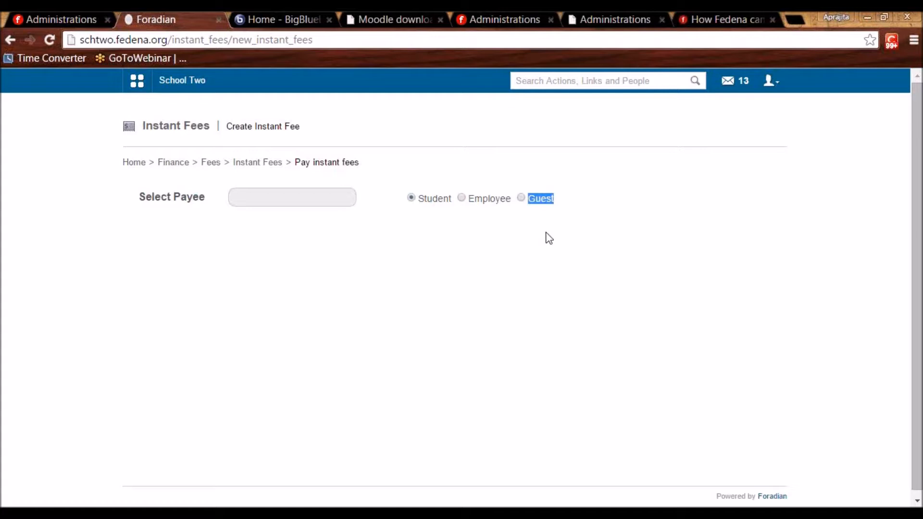
Find the student by admission number, select them, and choose the Picnic fee category.
left_click(304, 197)
type("user56")
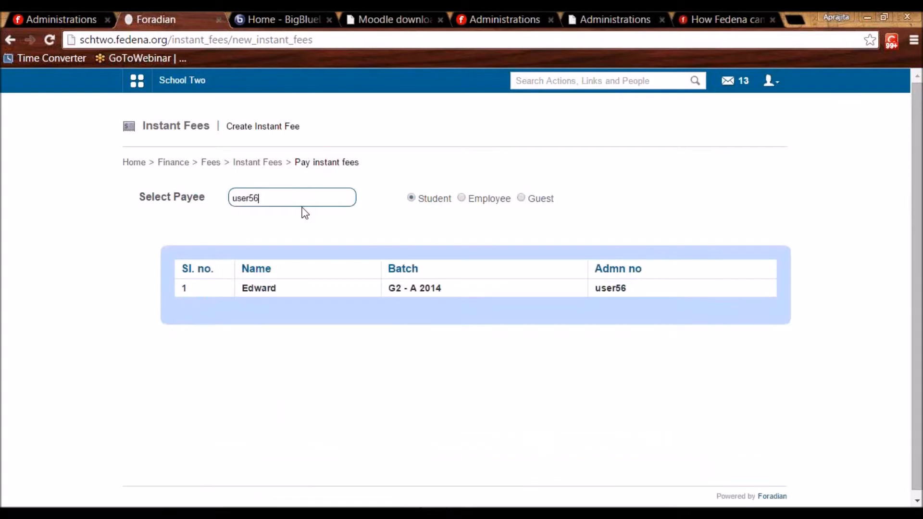
left_click(262, 295)
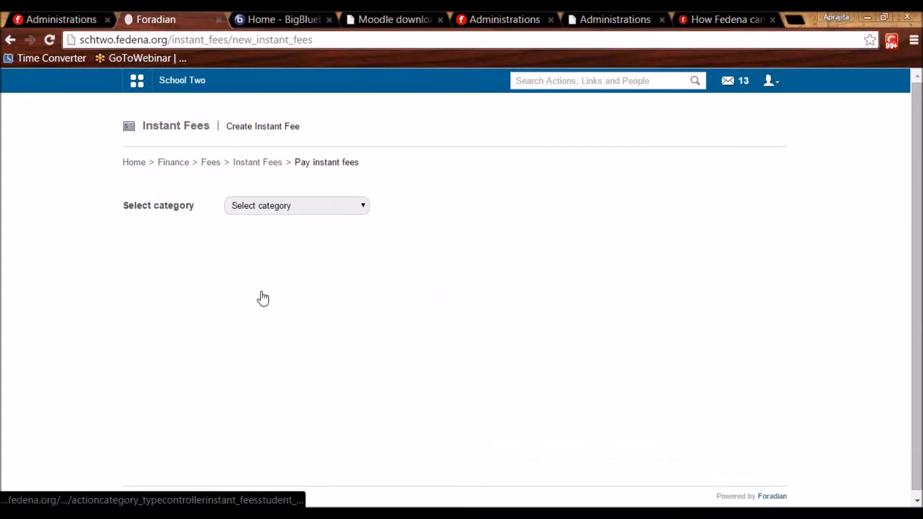
left_click(281, 209)
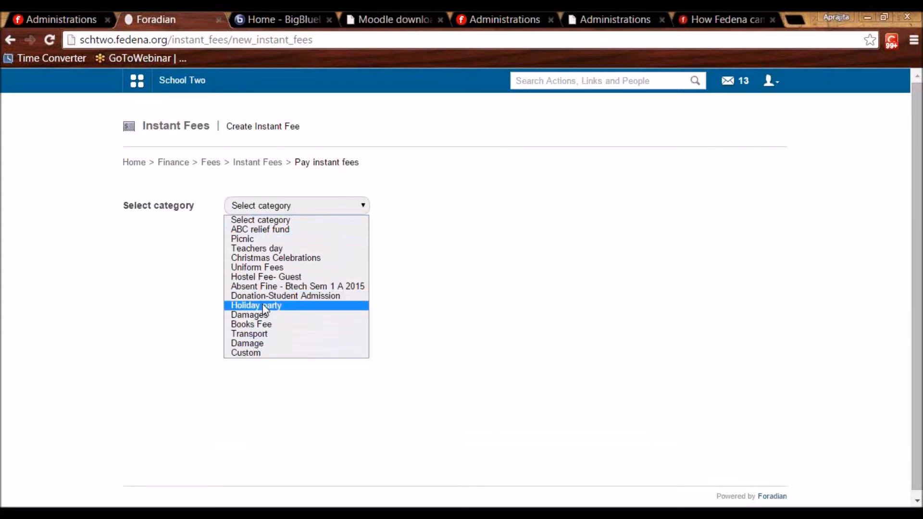
left_click(269, 239)
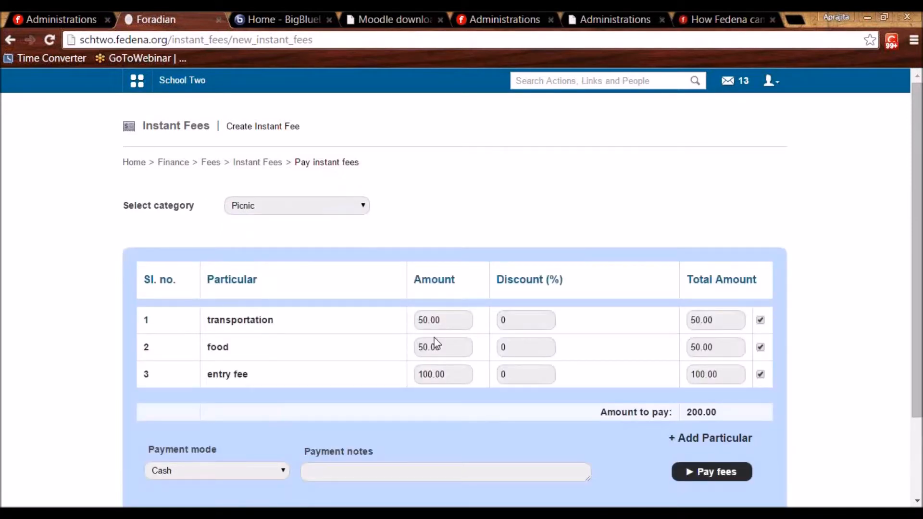
Uncheck transportation so only food and entry fee remain in the Picnic payment.
left_click_drag(919, 318, 919, 391)
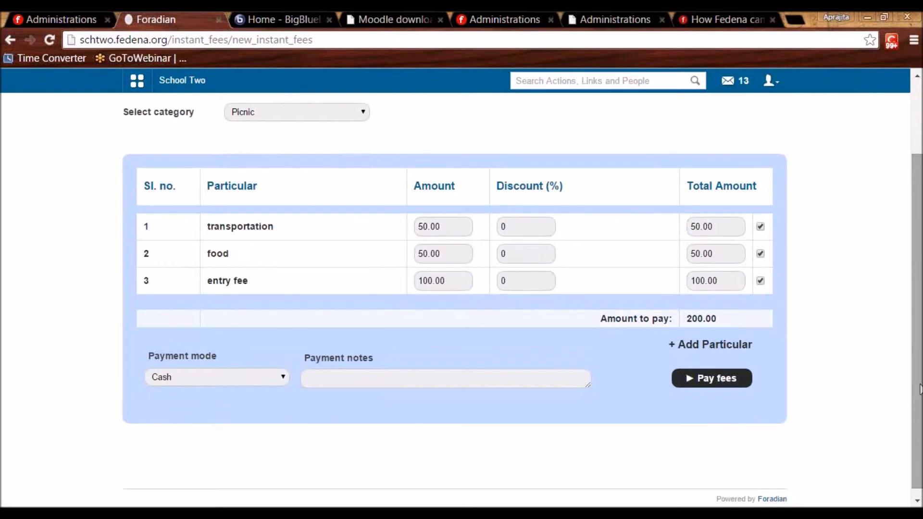
left_click(760, 227)
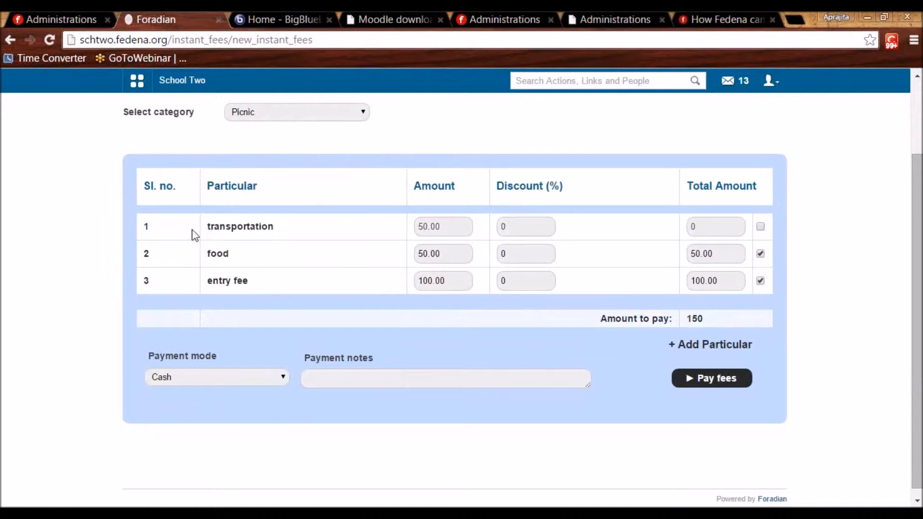
left_click_drag(208, 230, 283, 221)
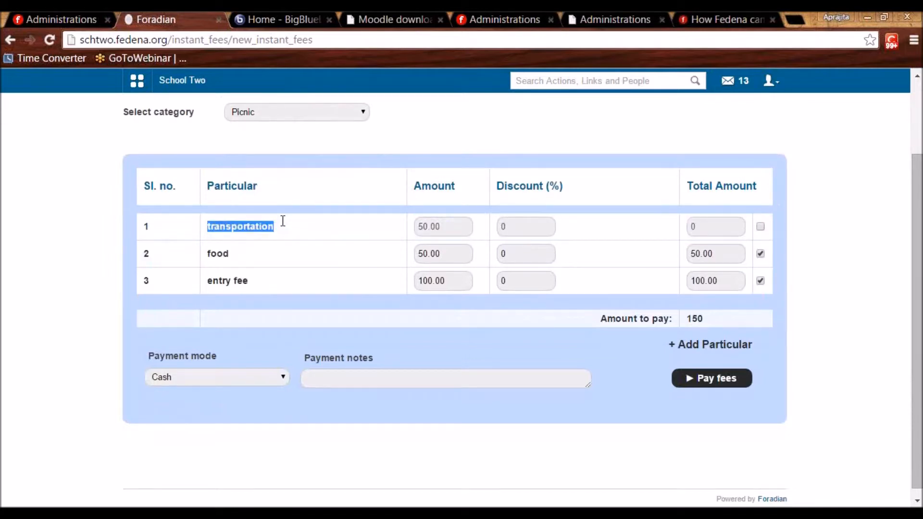
left_click(357, 257)
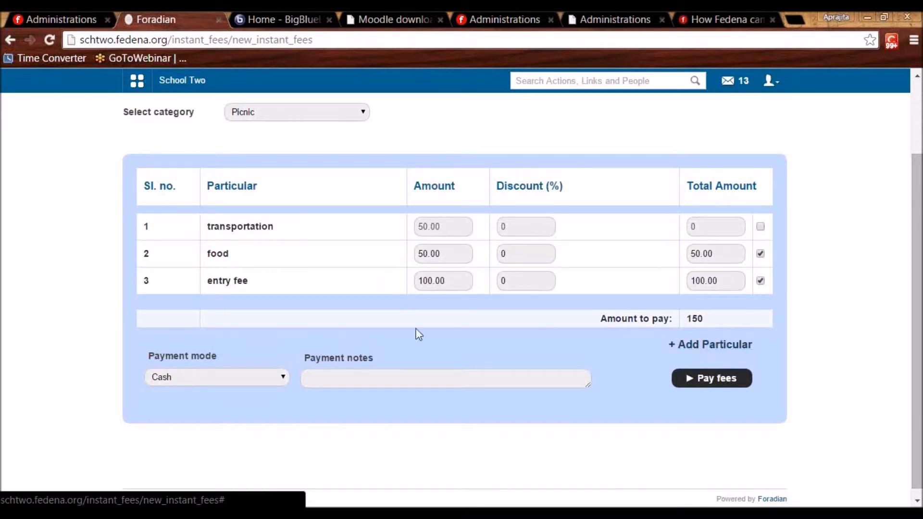
Pay the 150.00 by Cash and print the payment receipt.
left_click(240, 376)
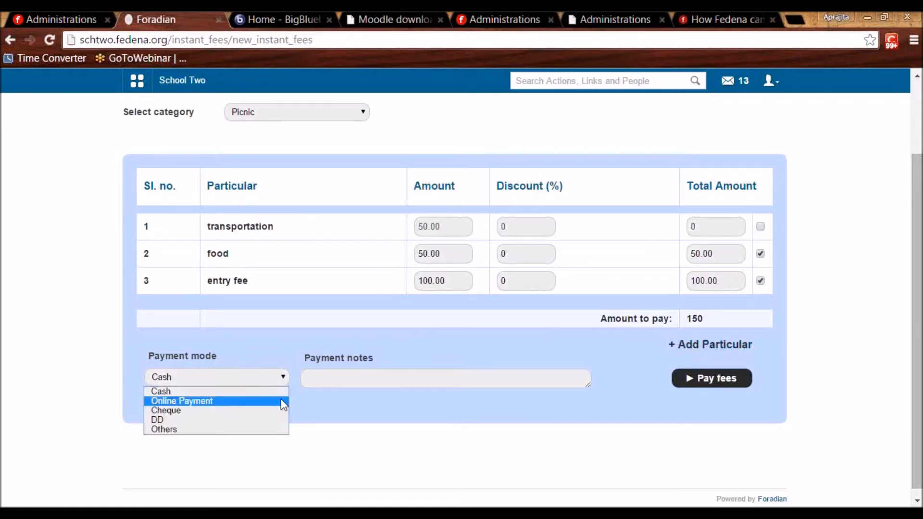
left_click(324, 378)
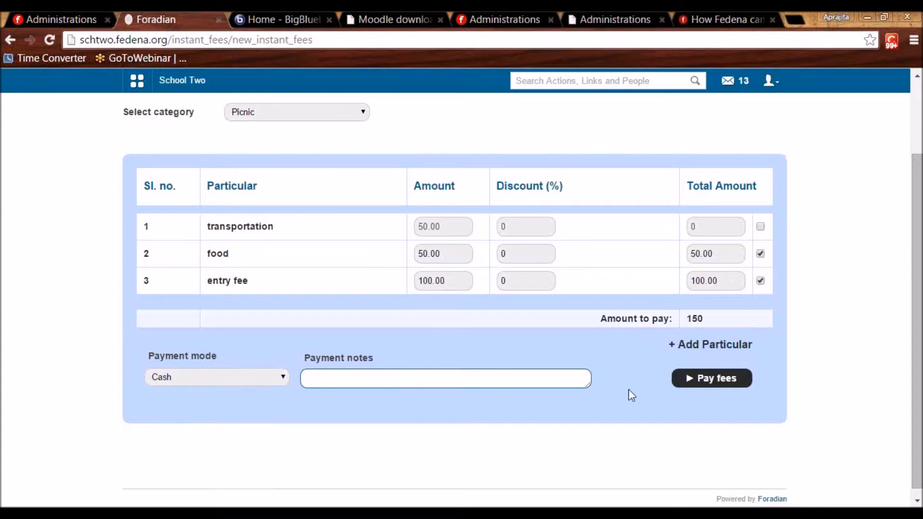
left_click(716, 382)
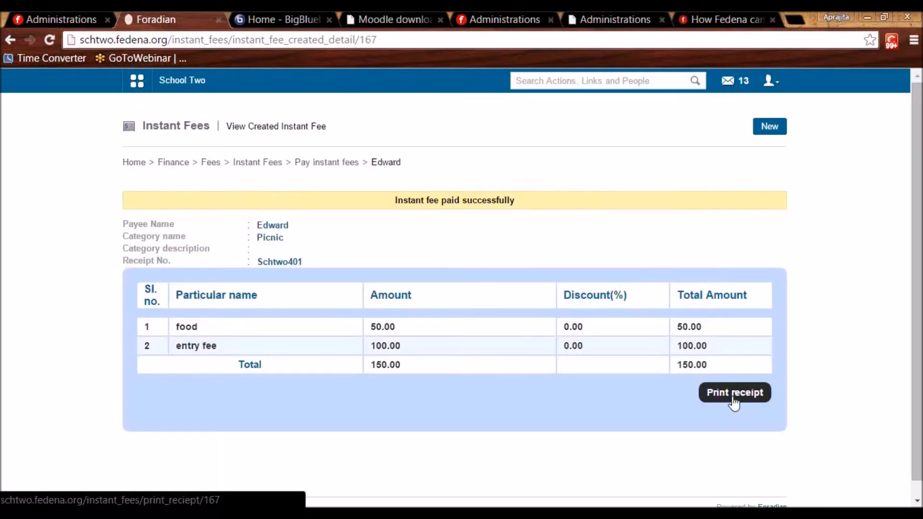
left_click(733, 397)
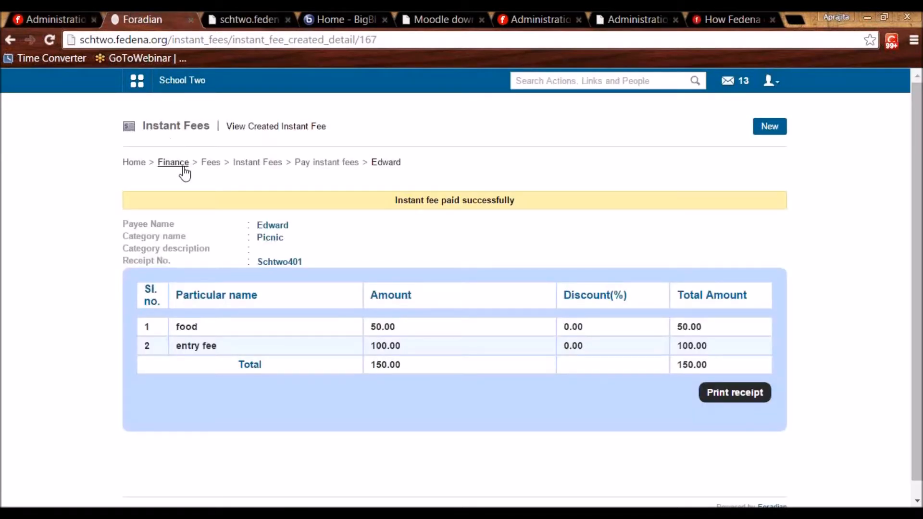
View the Instant Fee Account transactions in the Finance Reports transaction report.
left_click(173, 164)
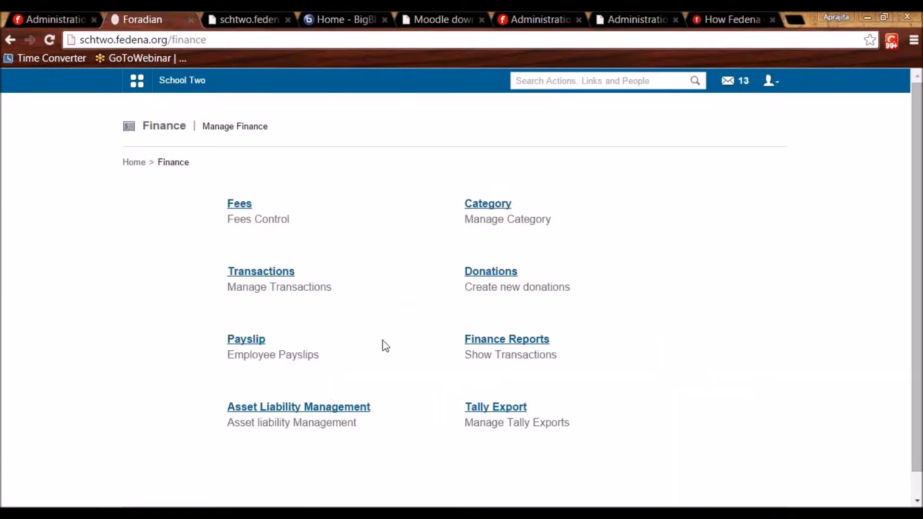
left_click(495, 339)
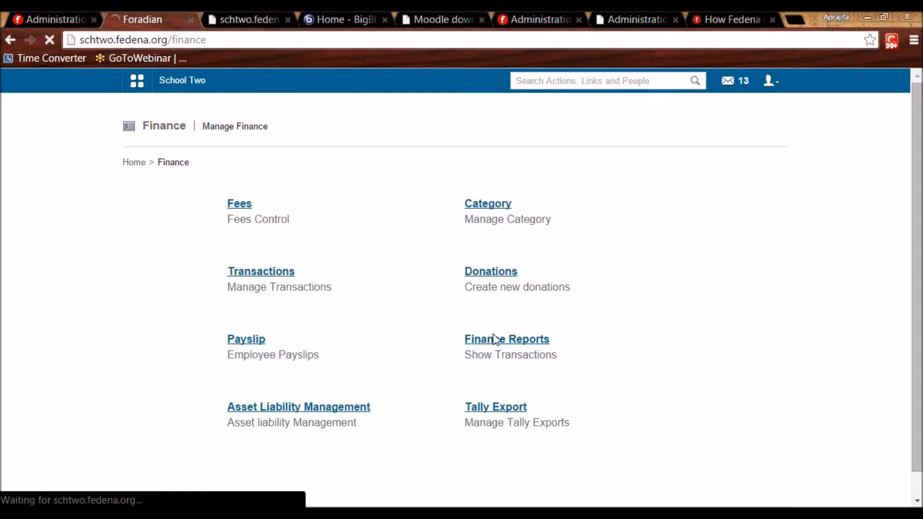
left_click(234, 206)
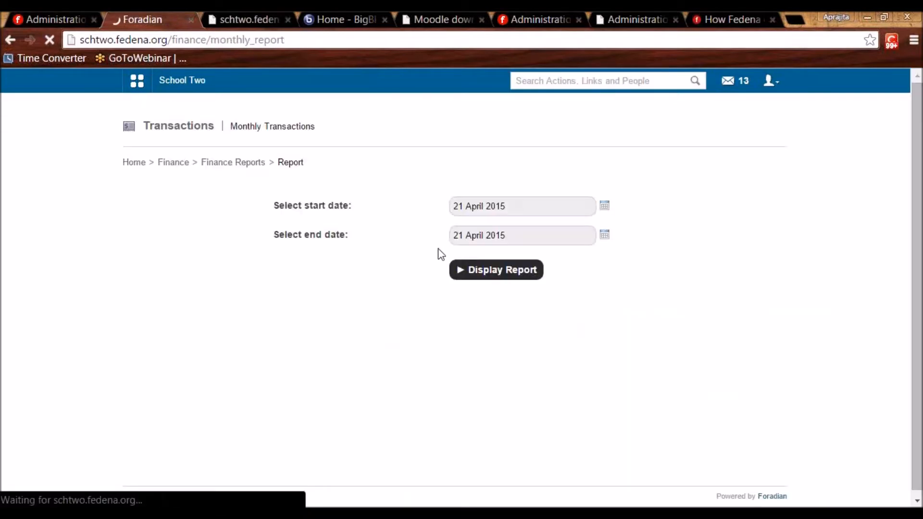
left_click(486, 274)
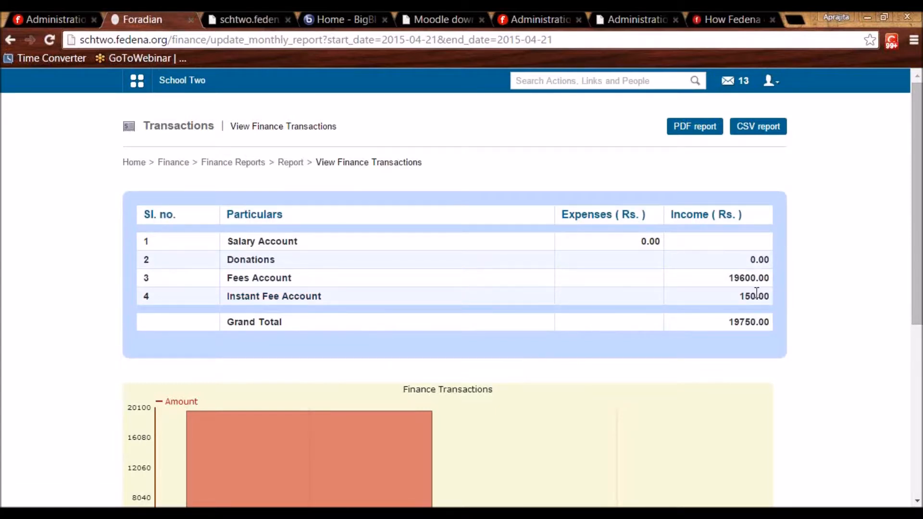
left_click(274, 301)
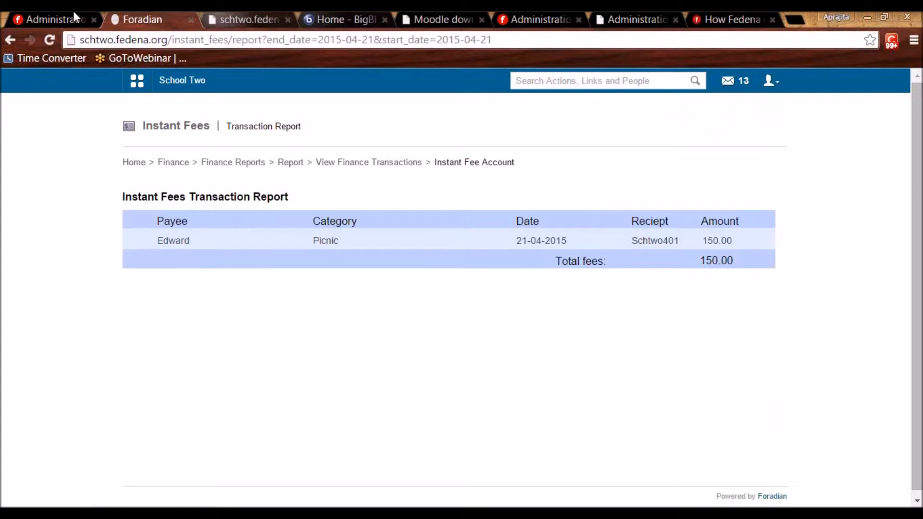
Tick the Fee Import plugin for the school and go back to the Instant Fees report.
left_click(57, 13)
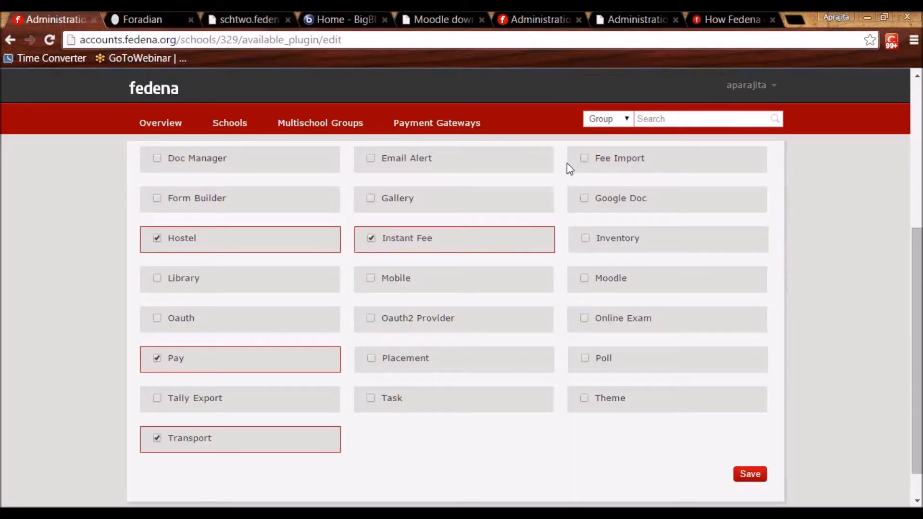
left_click(588, 163)
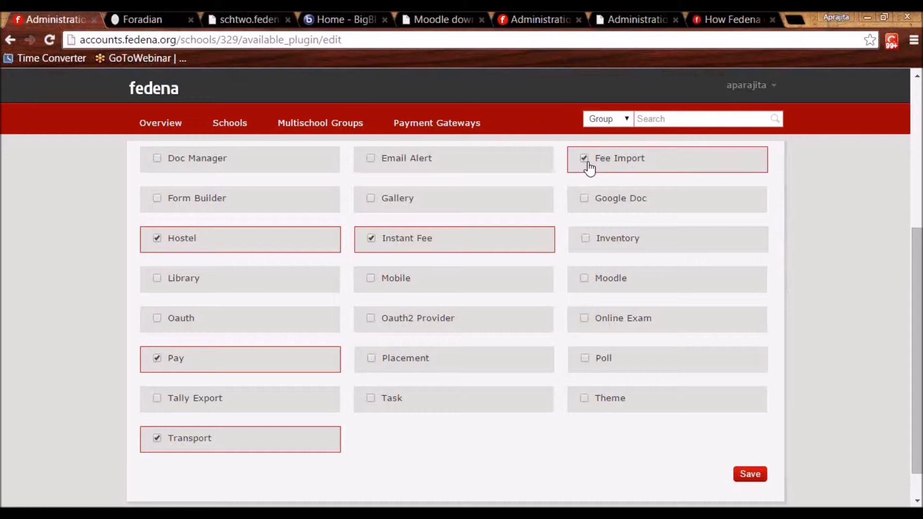
left_click(137, 18)
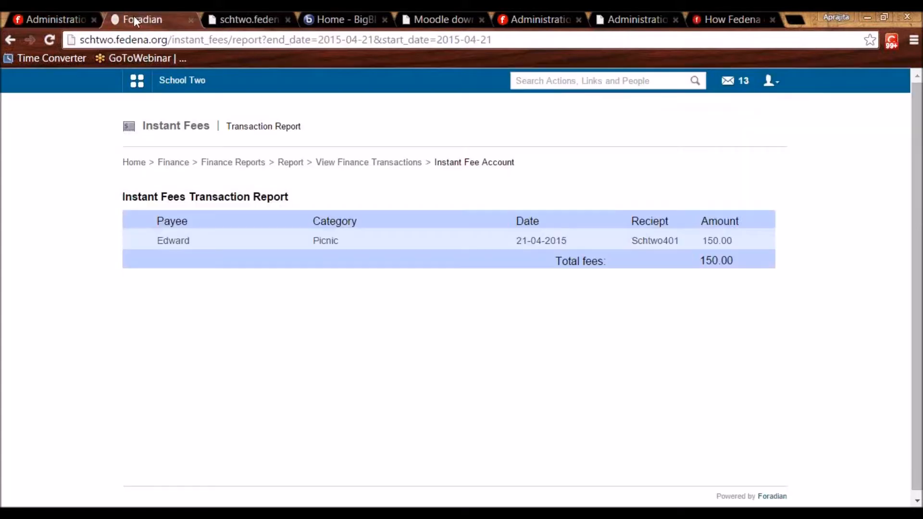
Open Fee Imports under Finance > Fees and select batch C1 - A 2015-2016.
left_click(164, 162)
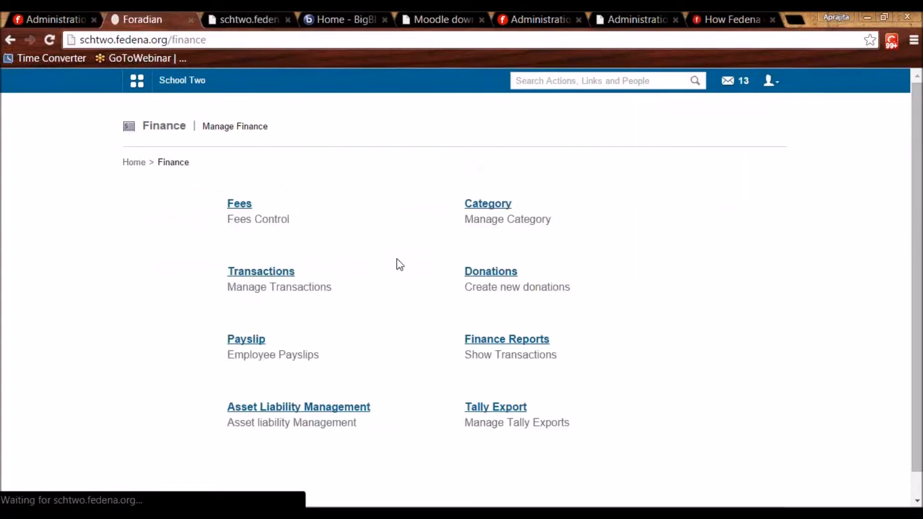
left_click(238, 204)
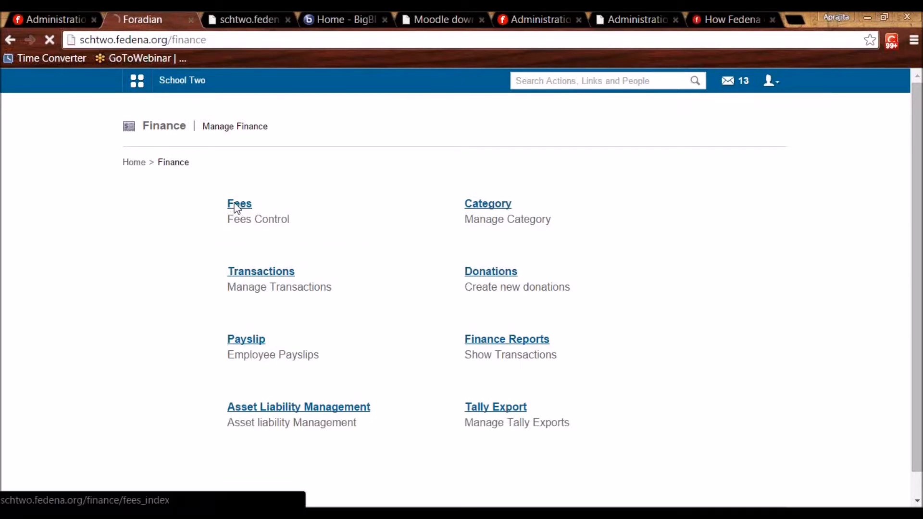
left_click(505, 408)
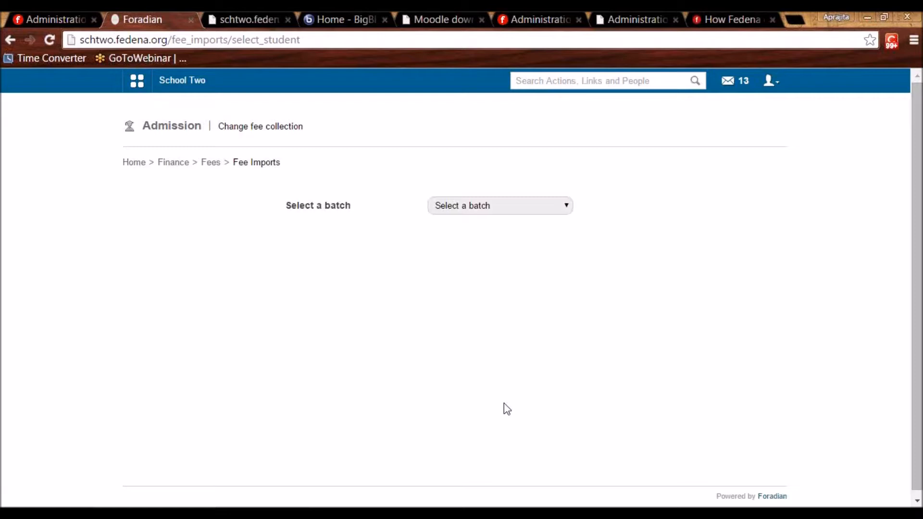
left_click(472, 209)
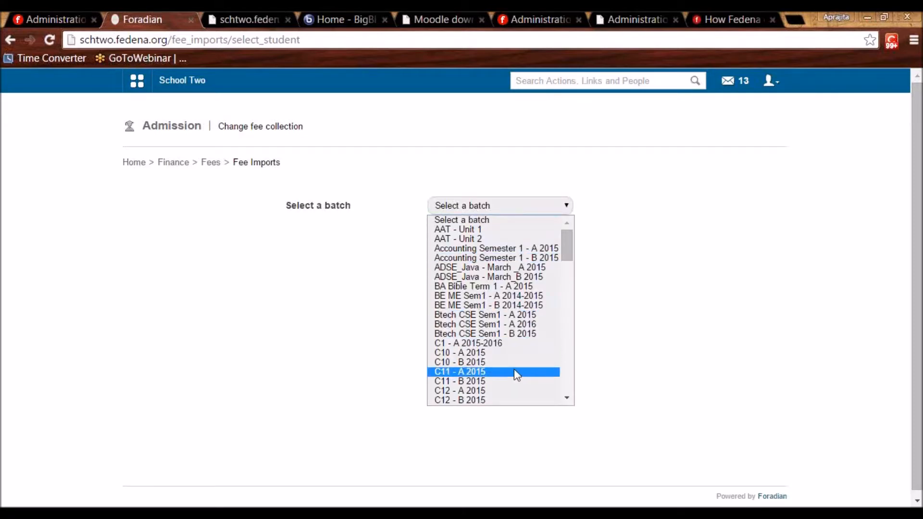
left_click(503, 337)
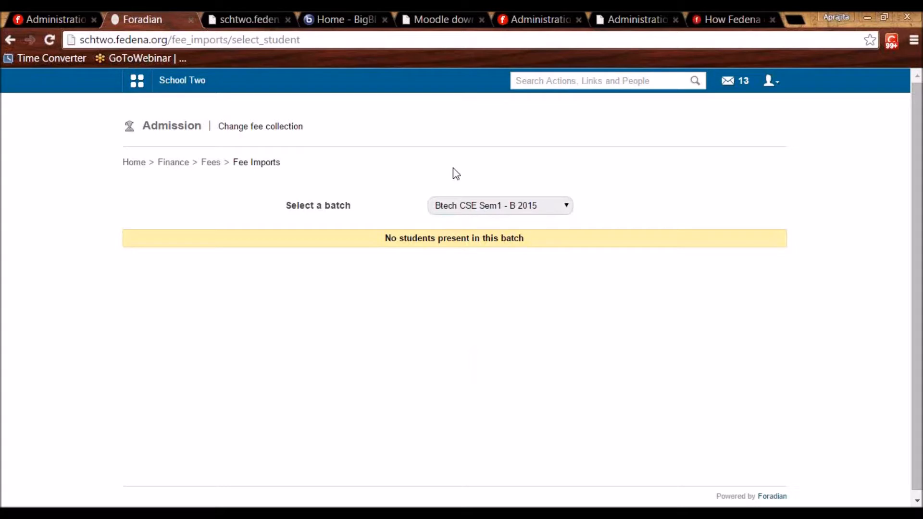
left_click(462, 205)
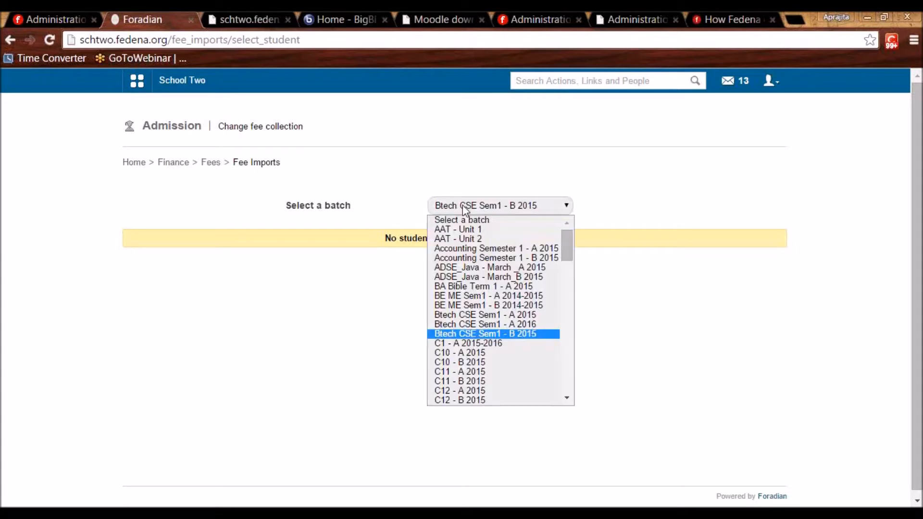
left_click(509, 344)
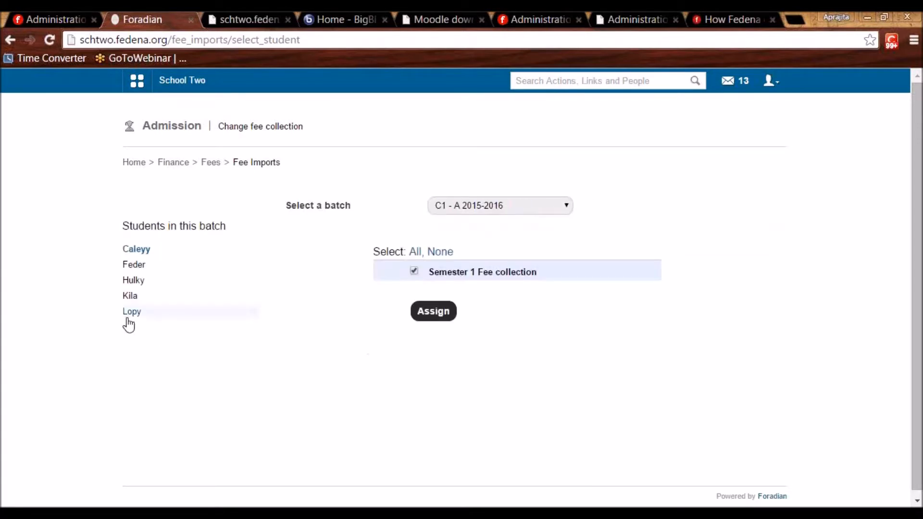
Compare the first and last students' fees, then tick Semester 1 Fee collection for the last.
left_click(130, 315)
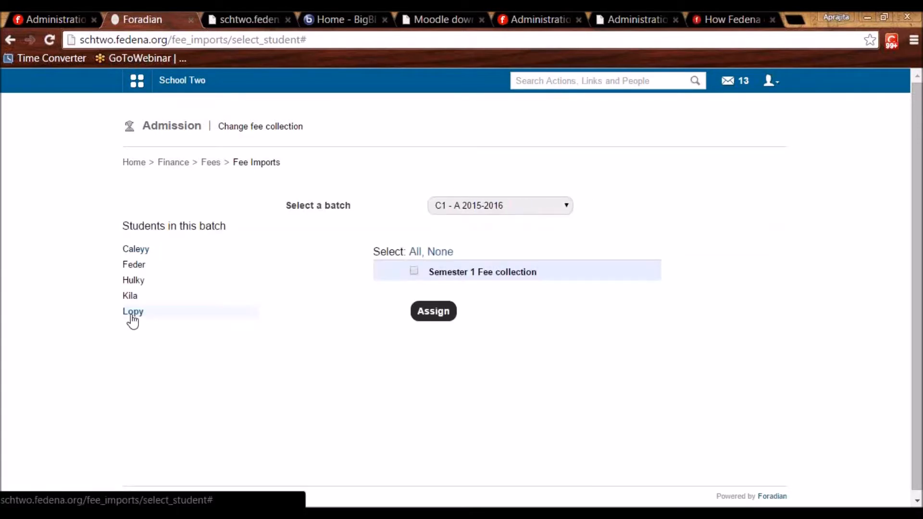
left_click(130, 250)
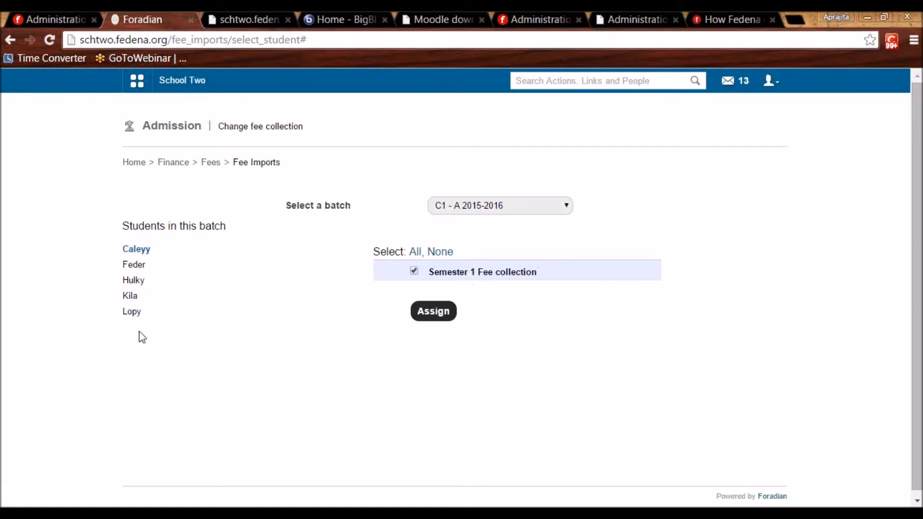
left_click(133, 313)
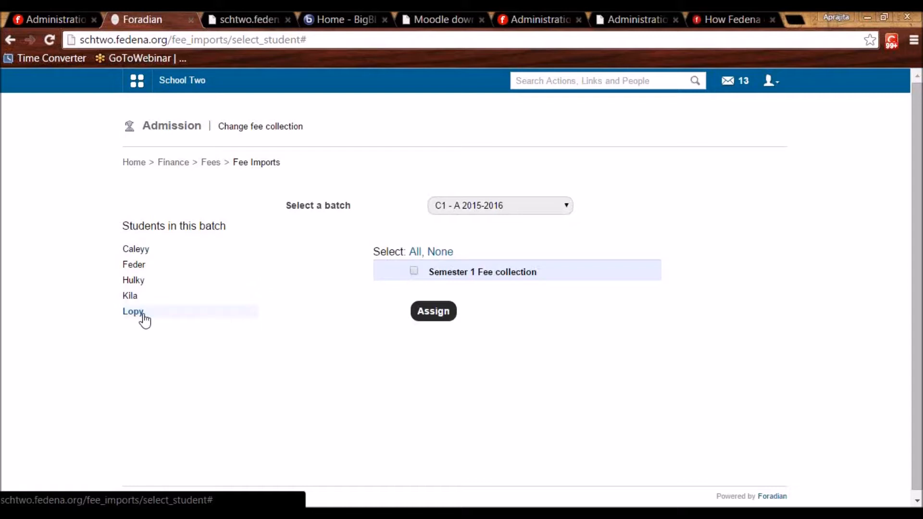
left_click(414, 271)
left_click(138, 87)
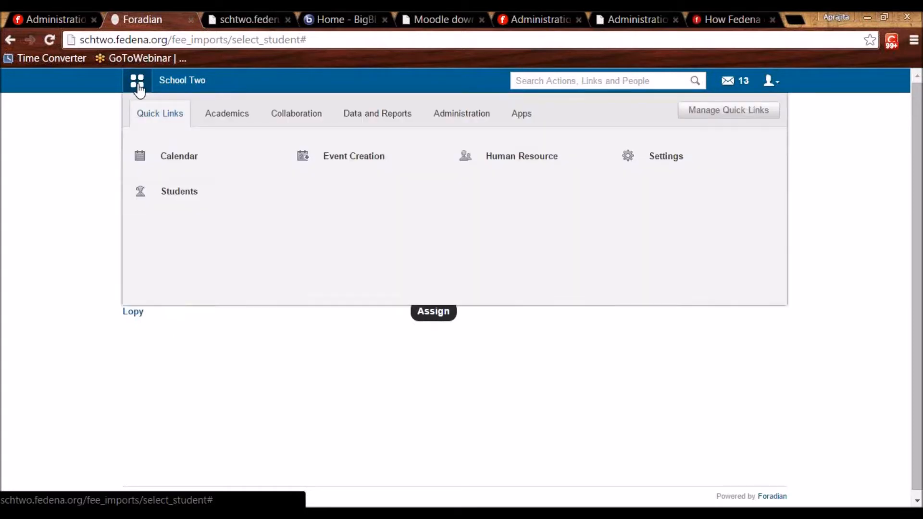
Tick Tally Export in the admin plugin list, then show School Two's Administration menu section.
left_click(12, 15)
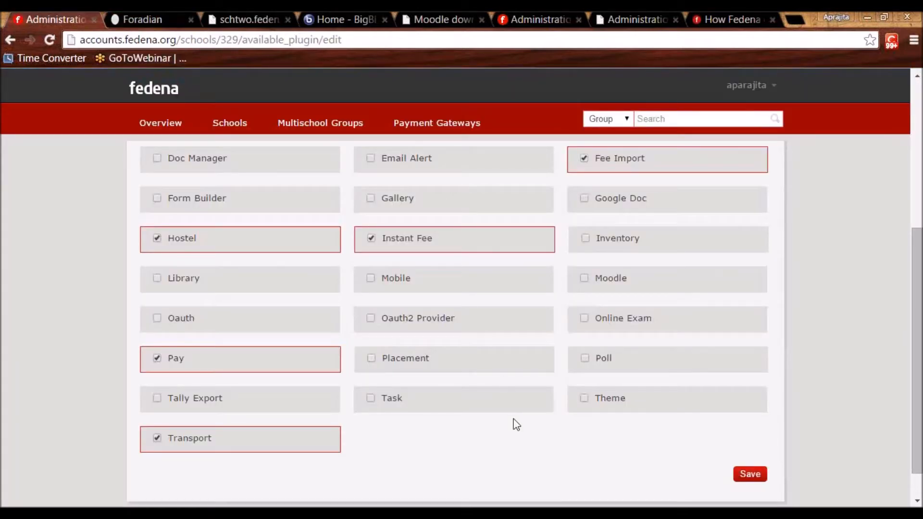
left_click(157, 399)
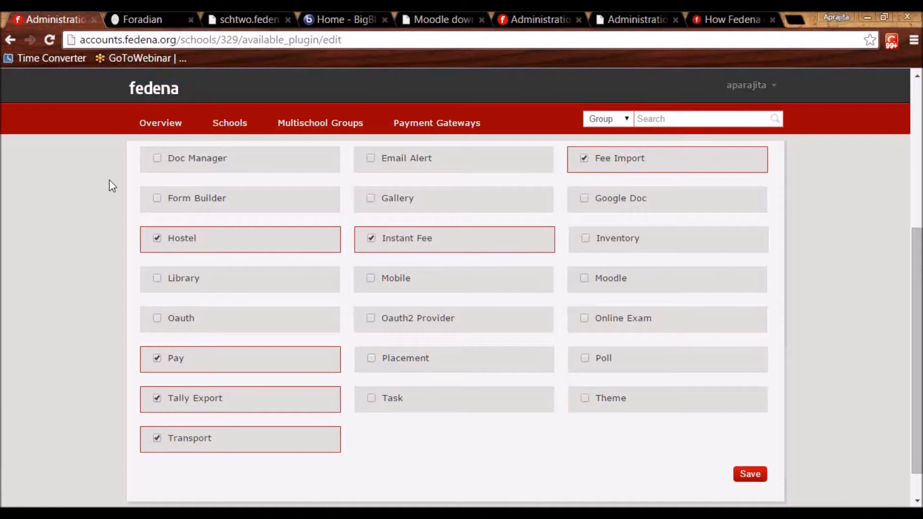
left_click(131, 15)
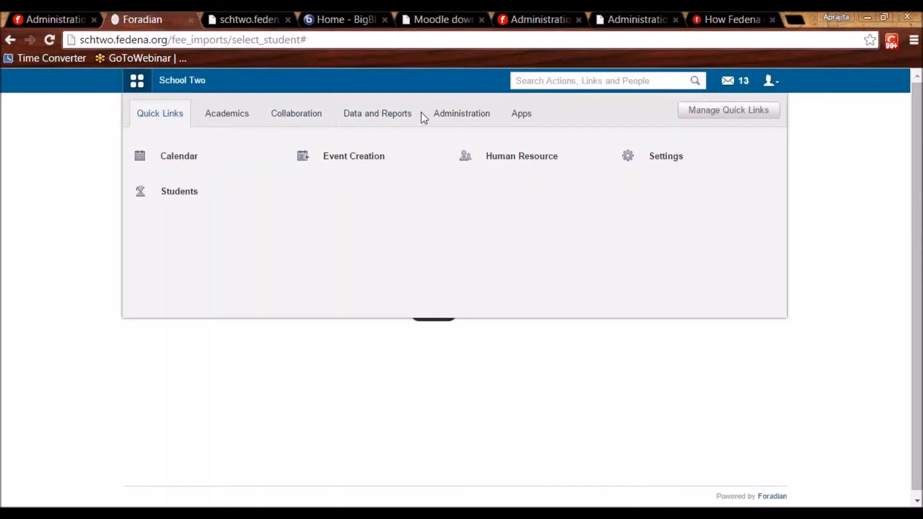
left_click(448, 120)
Open Tally Export's General Settings from School Two's Finance page.
left_click(188, 164)
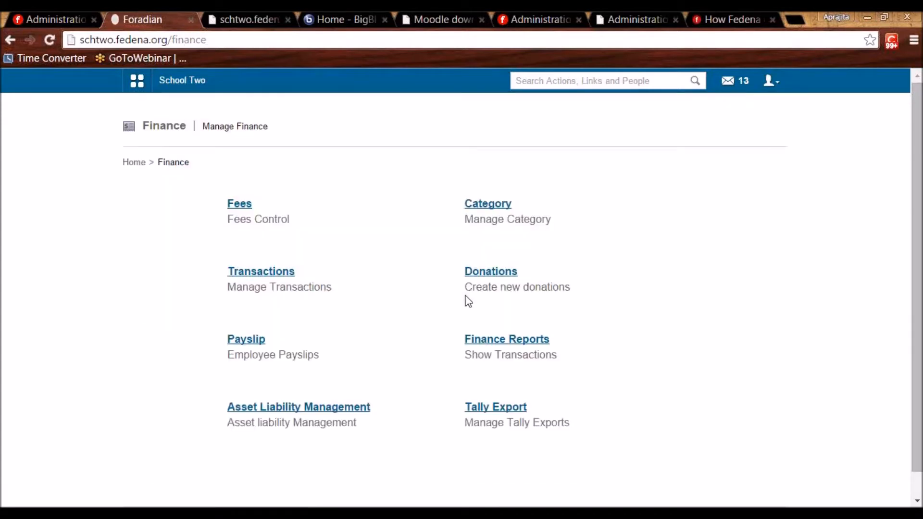
left_click(518, 410)
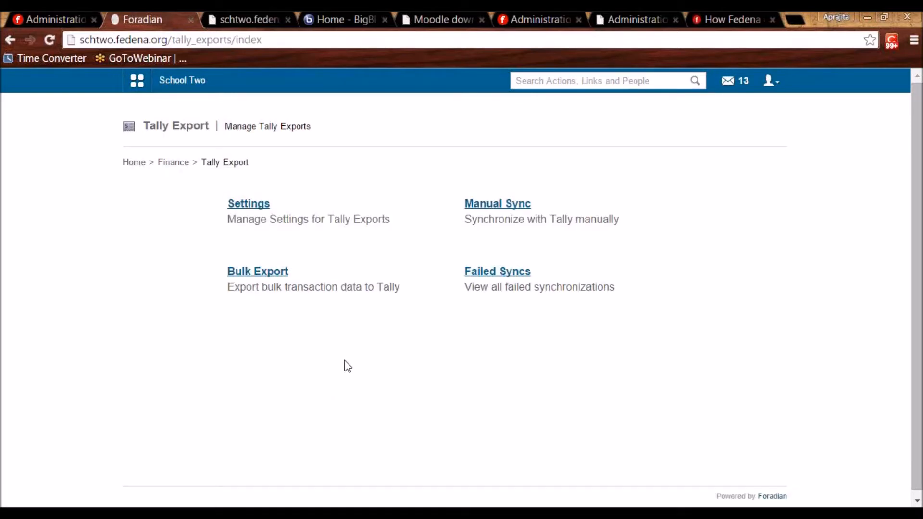
left_click(243, 206)
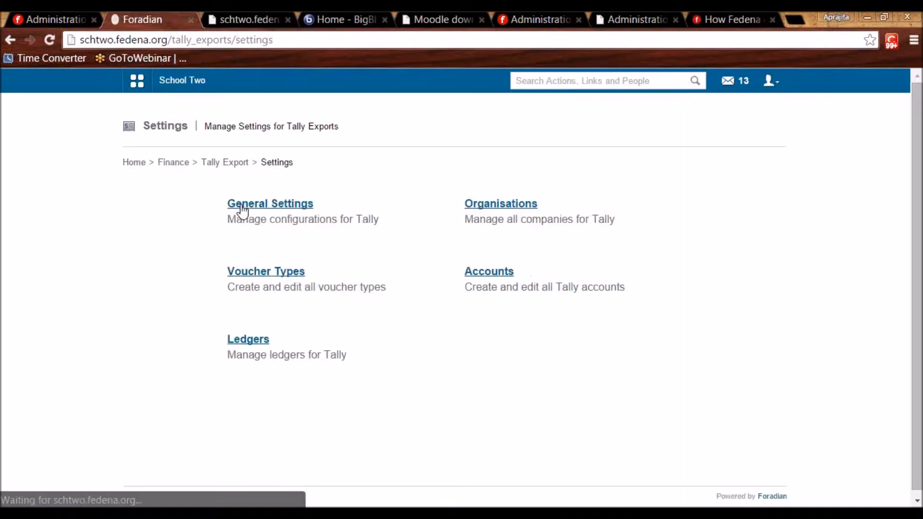
left_click(243, 208)
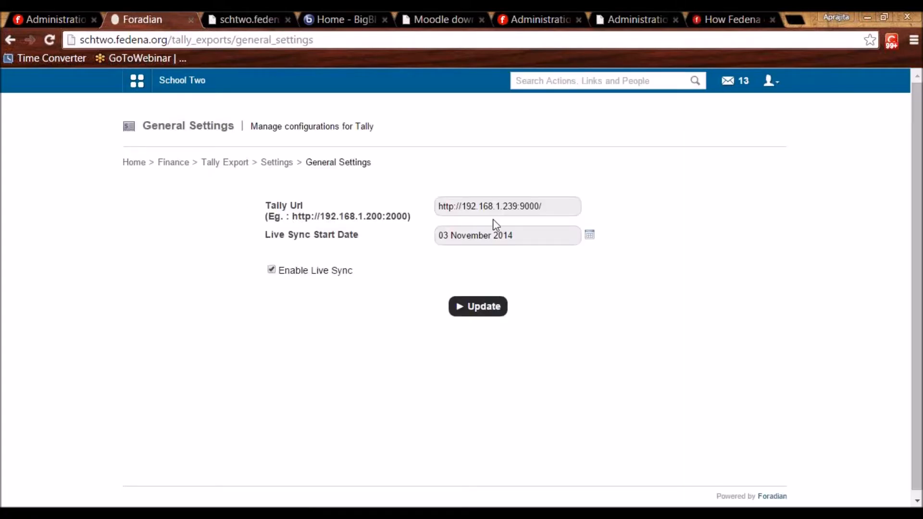
Check the Tally Url and Live Sync Start Date, then open Manual Sync for 21 March–21 April 2015.
left_click_drag(551, 206, 438, 216)
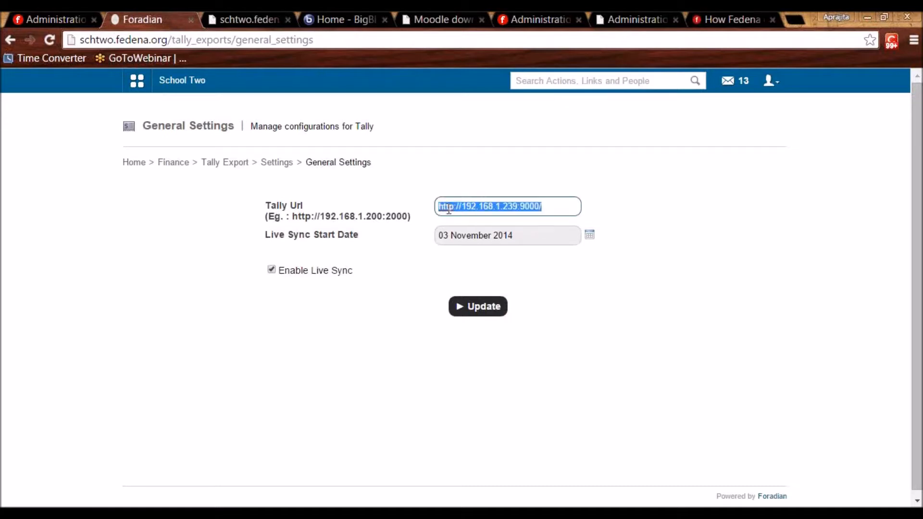
left_click(548, 205)
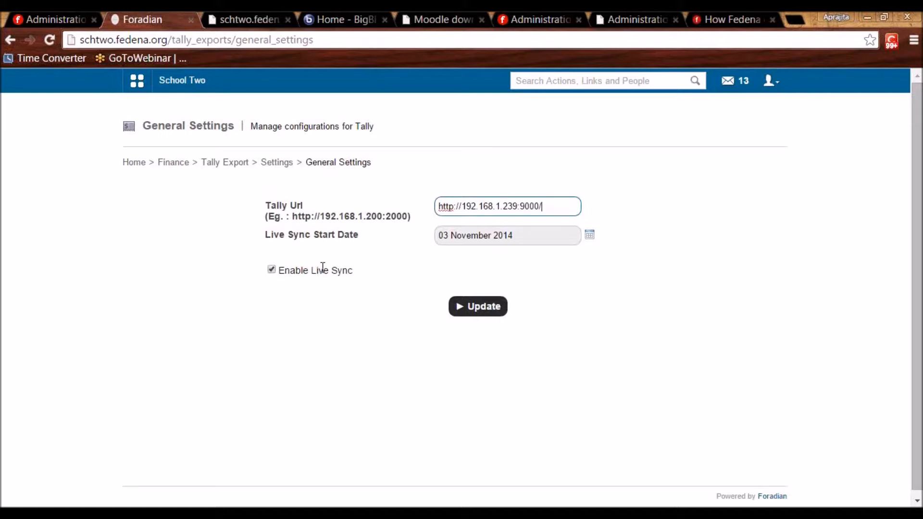
left_click(483, 237)
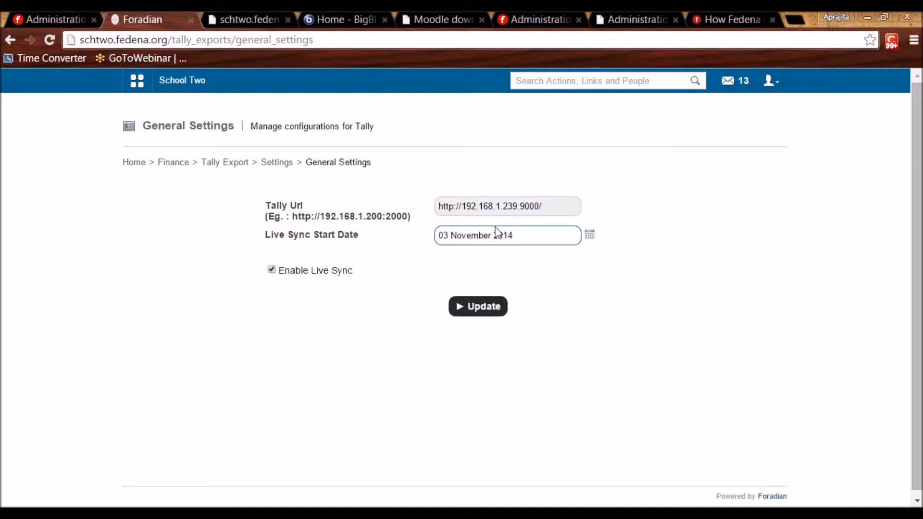
left_click(220, 164)
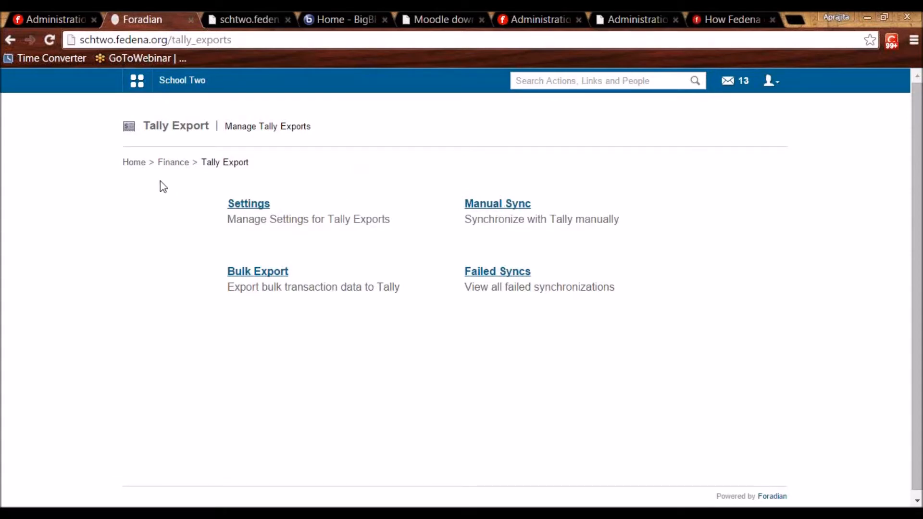
left_click(516, 204)
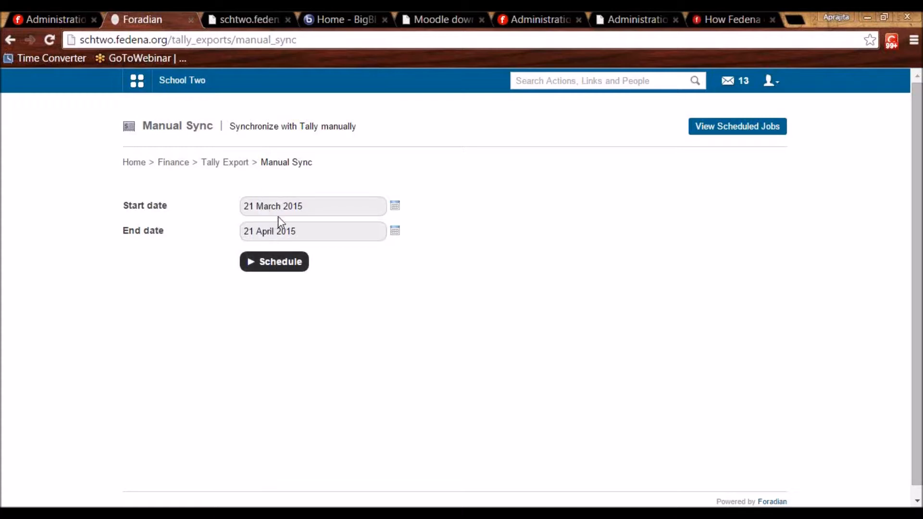
Browse Tally Bulk Export: the scheduling form and the previously exported files.
left_click(223, 164)
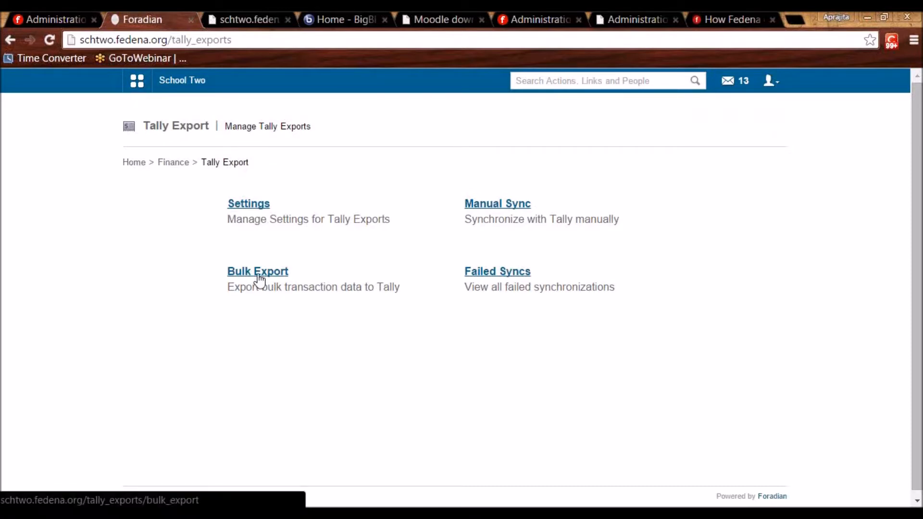
left_click(258, 275)
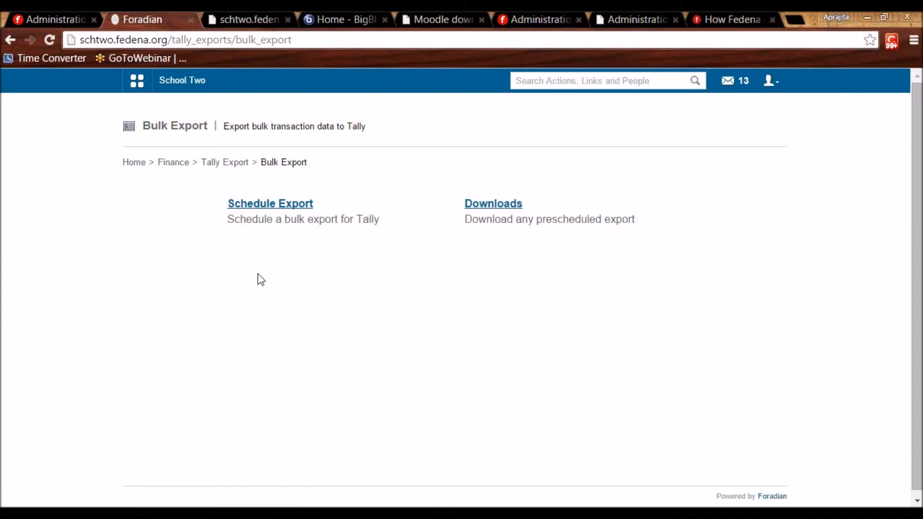
left_click(264, 205)
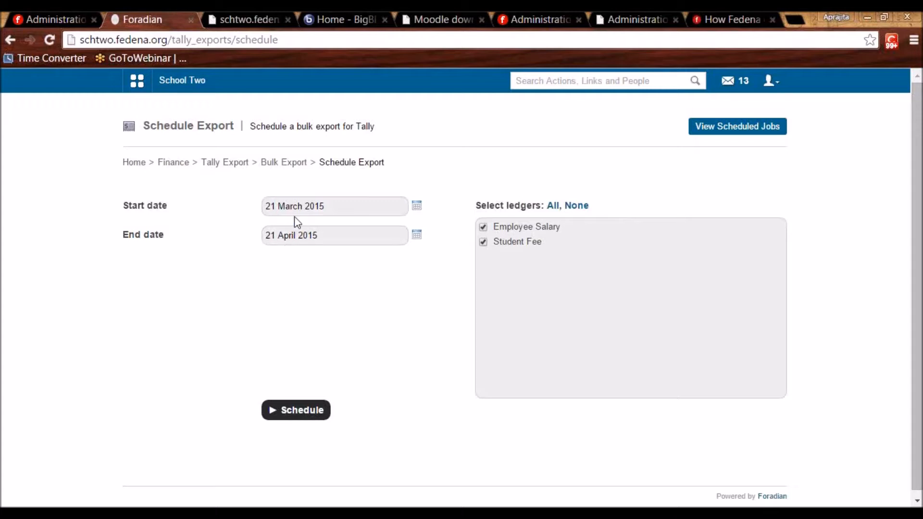
left_click(284, 168)
left_click(504, 205)
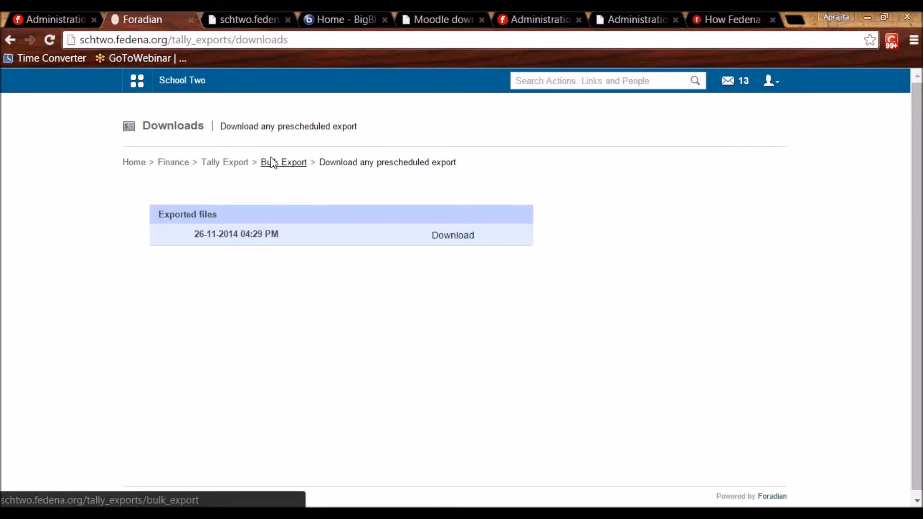
Check the empty Failed Syncs list, then return to the Finance overview.
left_click(215, 163)
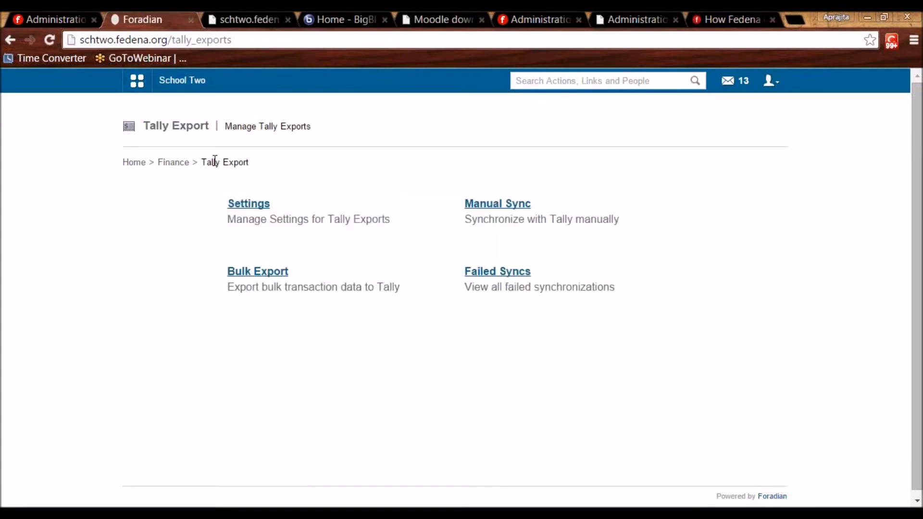
left_click(499, 270)
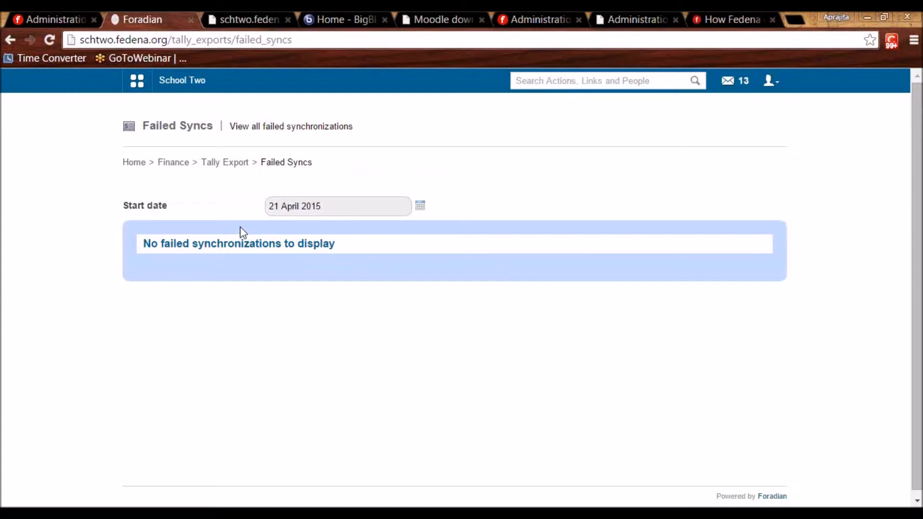
left_click(166, 165)
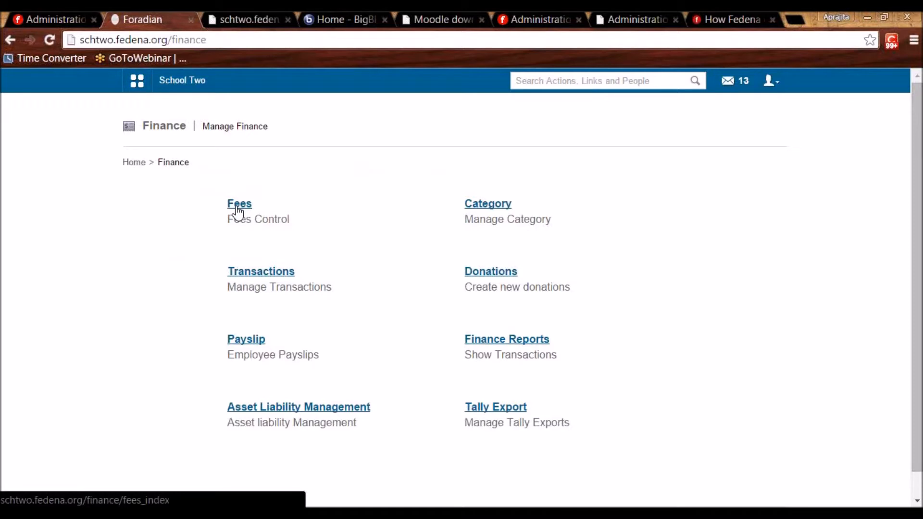
Open the Tally Export settings and review the configured organisation.
left_click(513, 408)
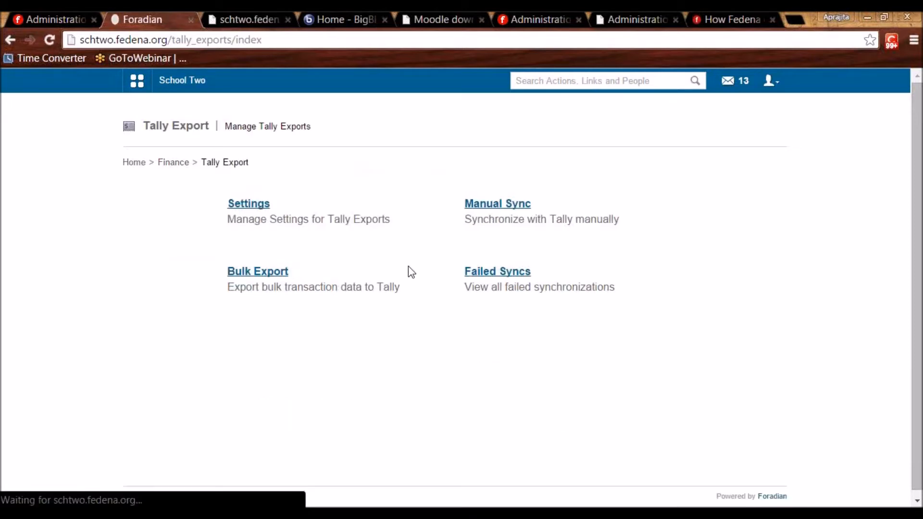
left_click(253, 206)
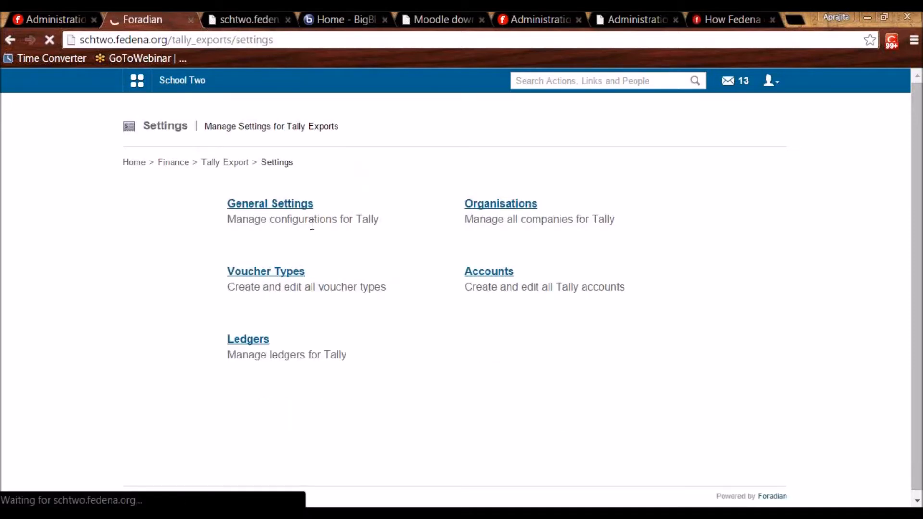
left_click(485, 208)
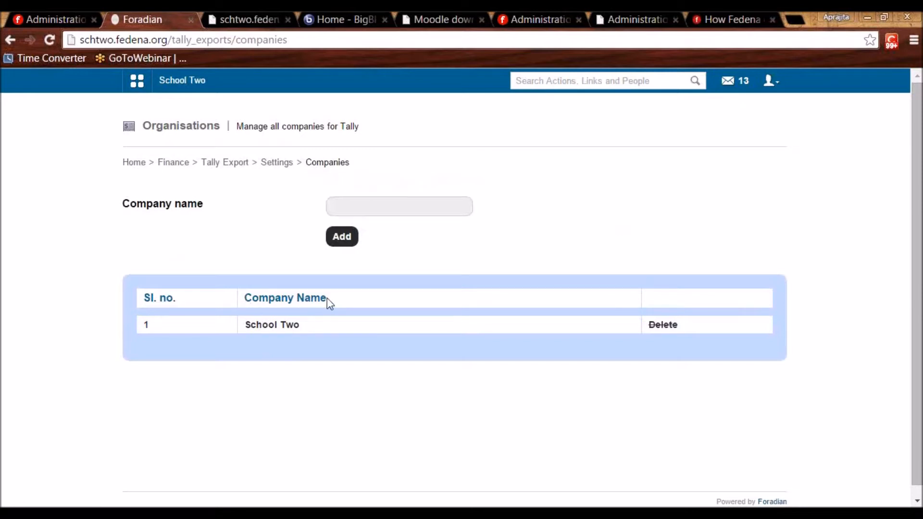
left_click(343, 205)
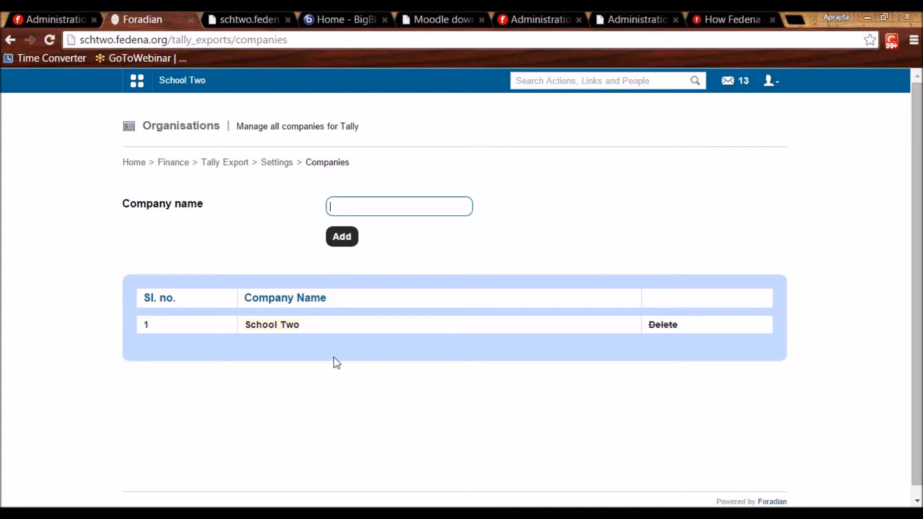
left_click(267, 164)
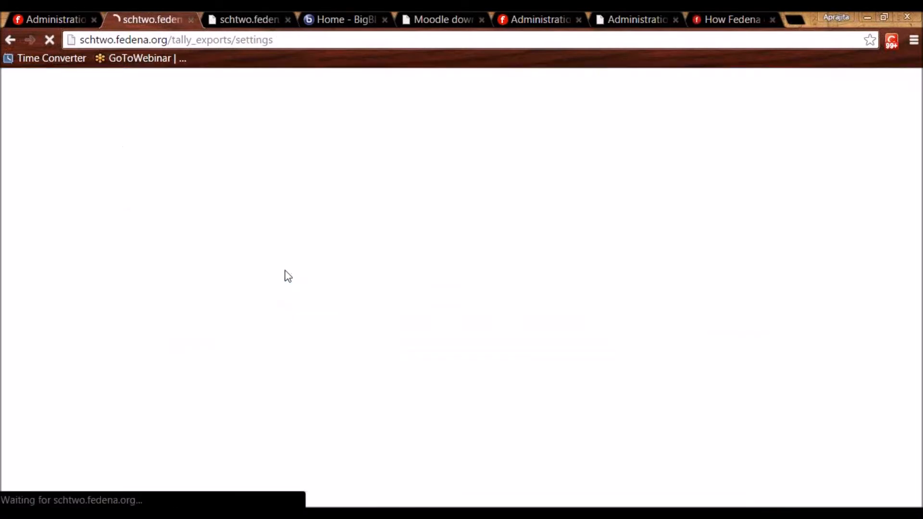
Review the Tally voucher types and accounts, then list the existing Tally ledgers.
left_click(274, 279)
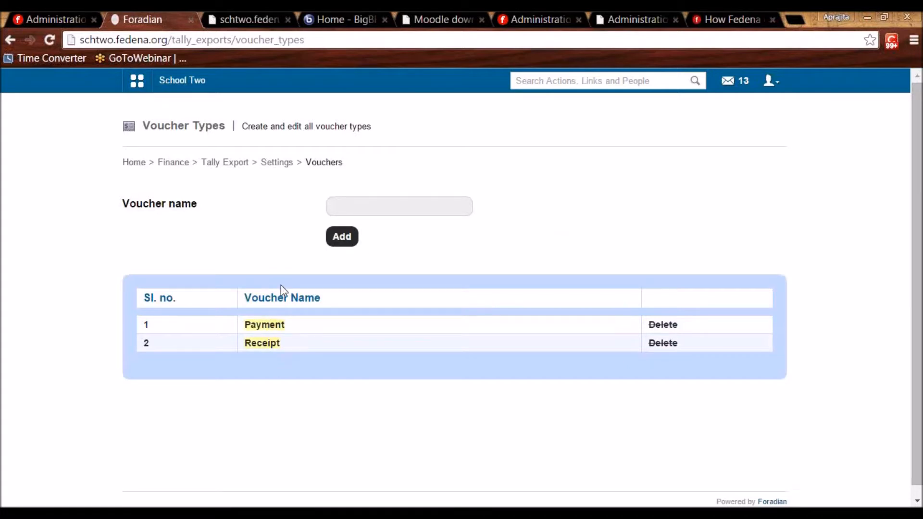
left_click(277, 164)
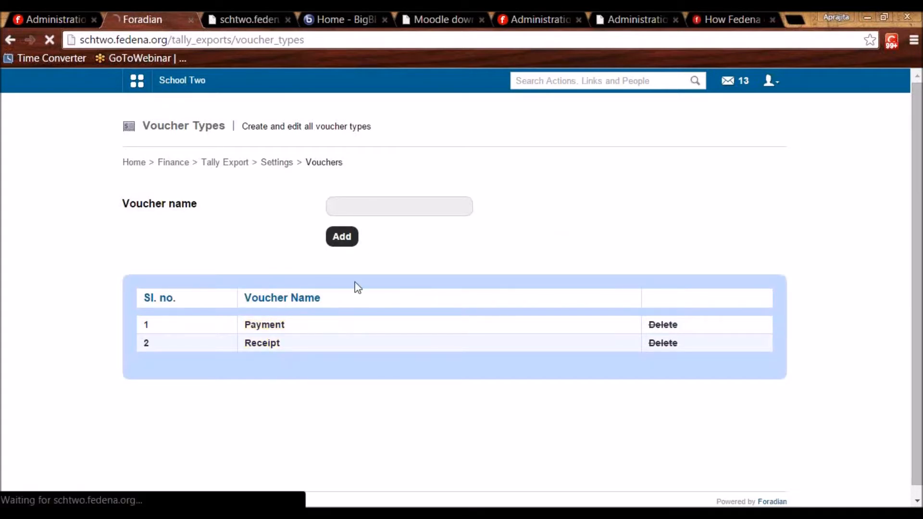
left_click(479, 273)
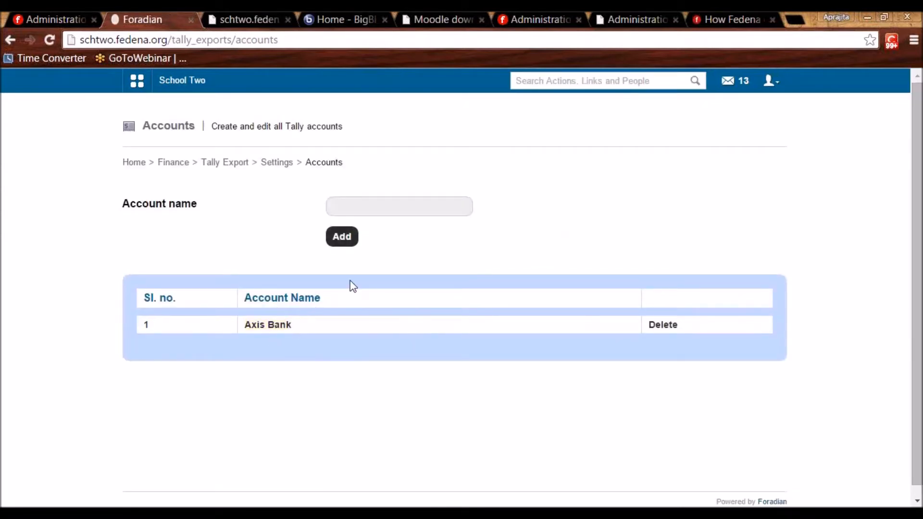
left_click(272, 165)
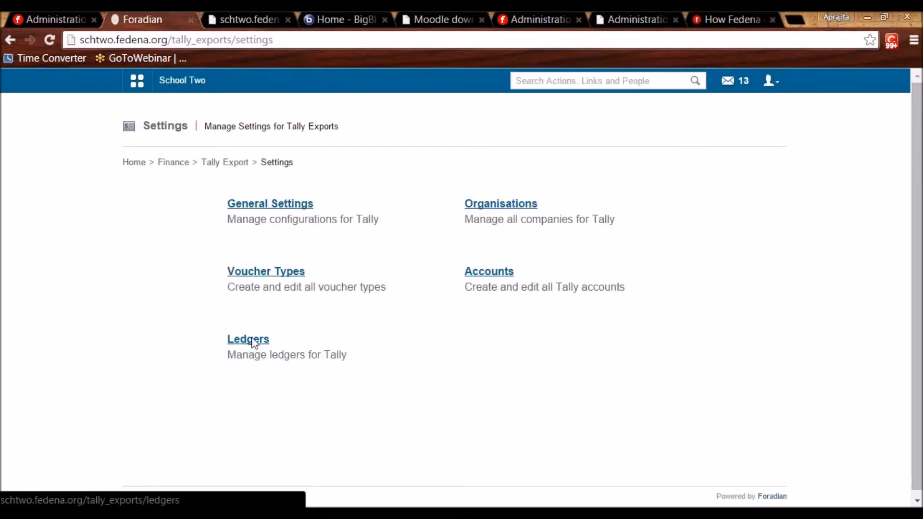
left_click(253, 340)
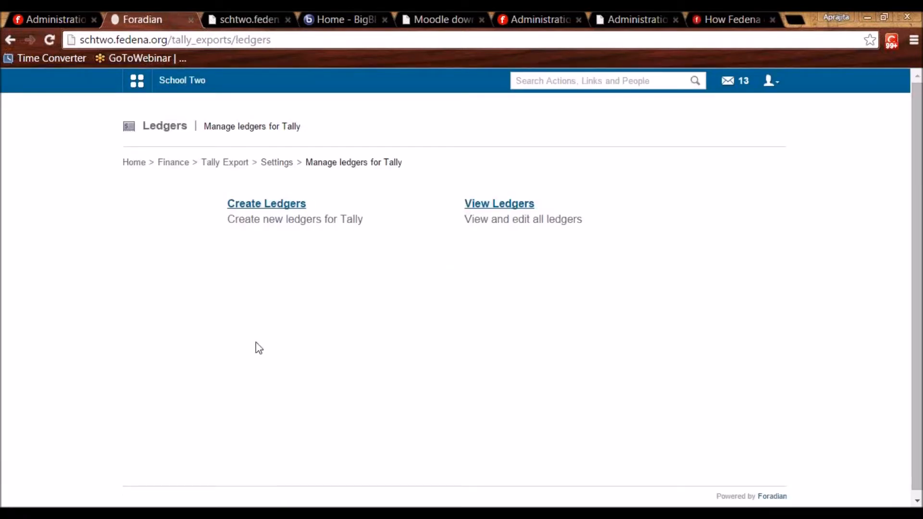
left_click(493, 204)
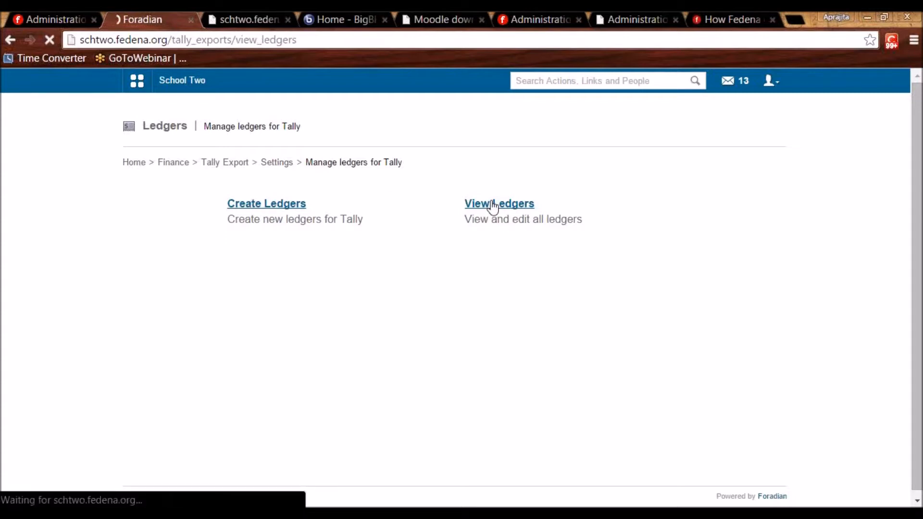
Inspect the Employee Salary ledger's name and account settings without saving changes.
left_click(709, 264)
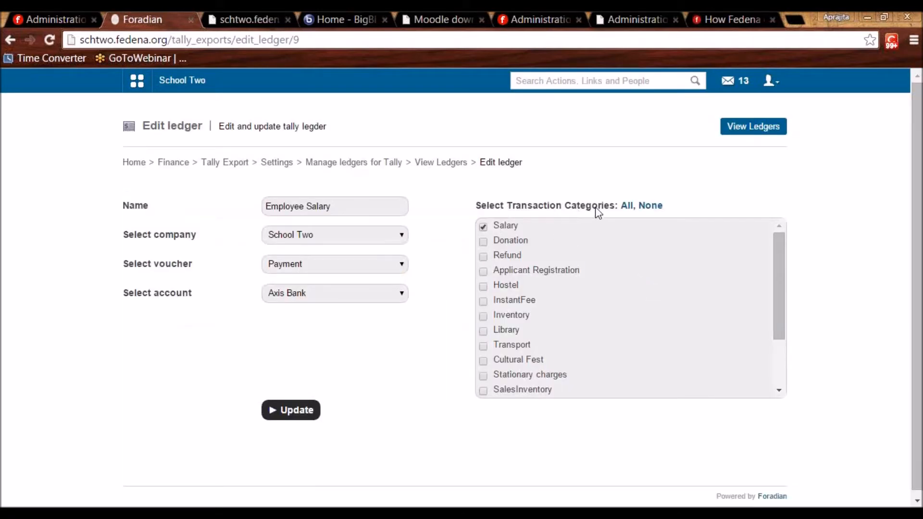
left_click_drag(340, 207, 243, 202)
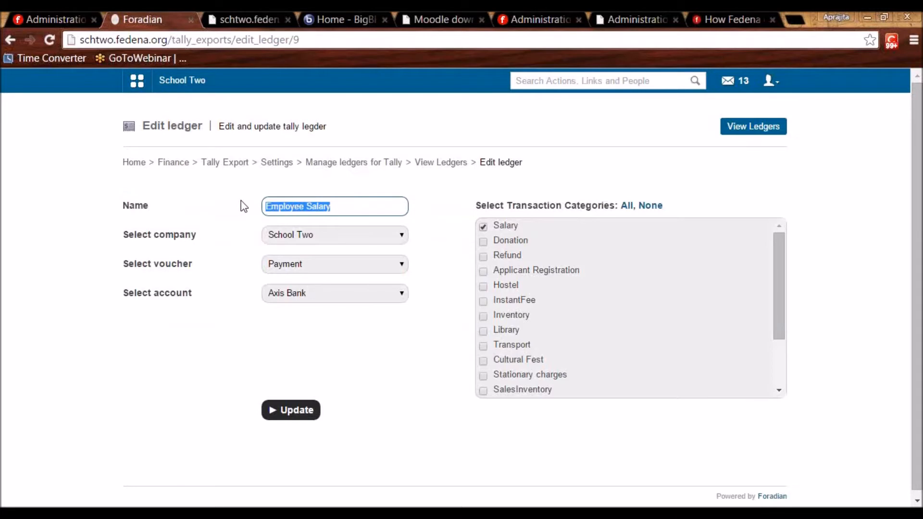
left_click(501, 230)
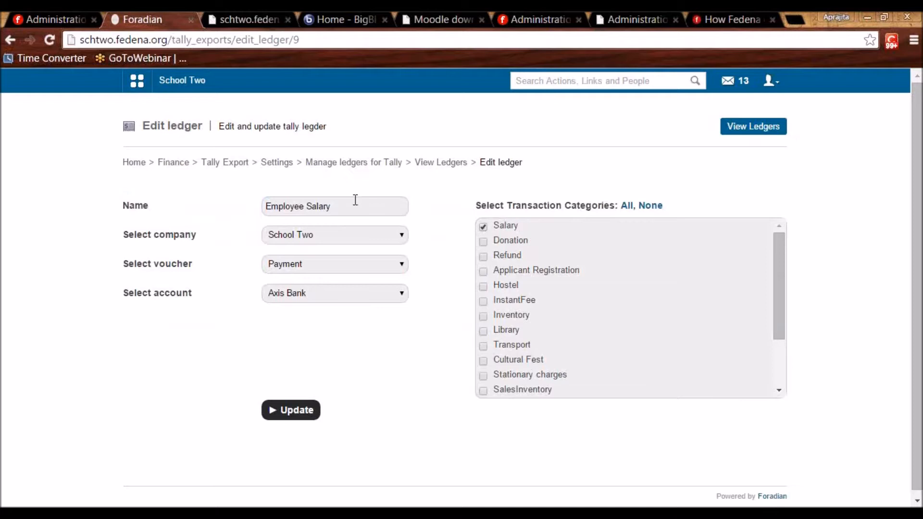
left_click_drag(339, 206, 244, 194)
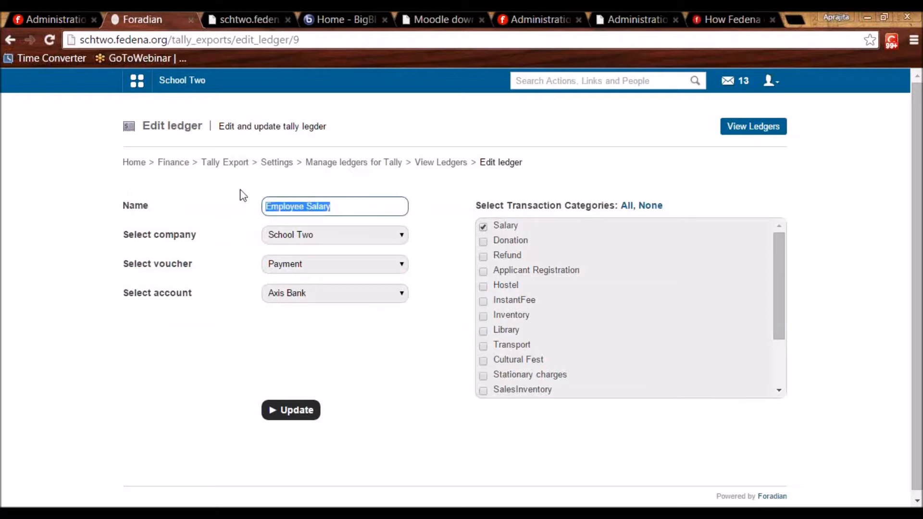
left_click(224, 213)
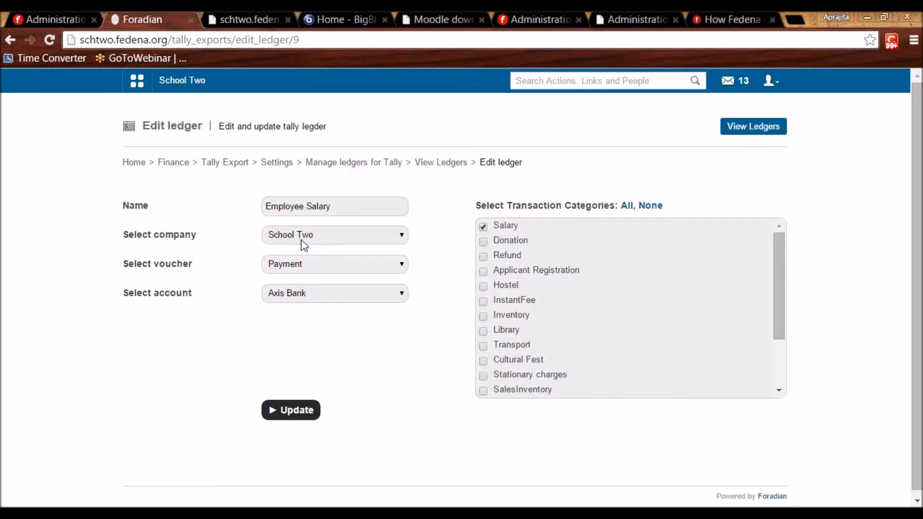
left_click(307, 290)
left_click(309, 307)
left_click_drag(330, 206, 257, 193)
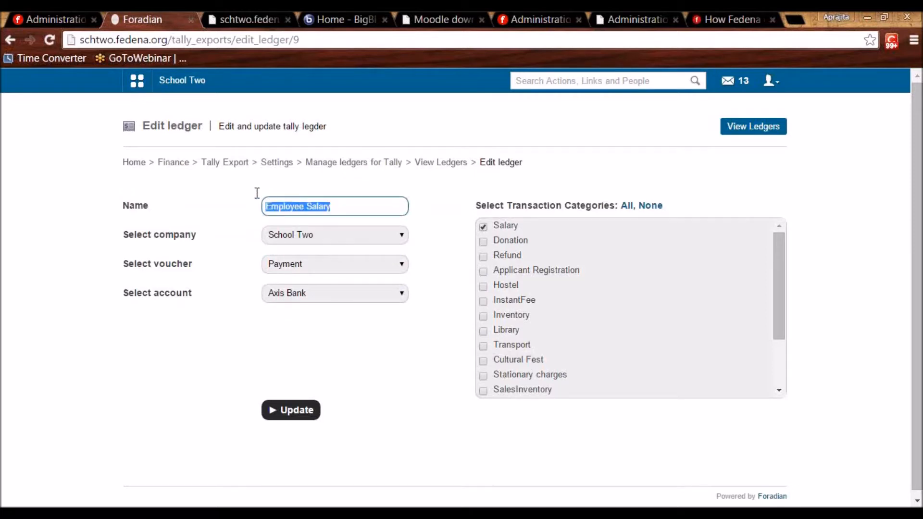
left_click(360, 327)
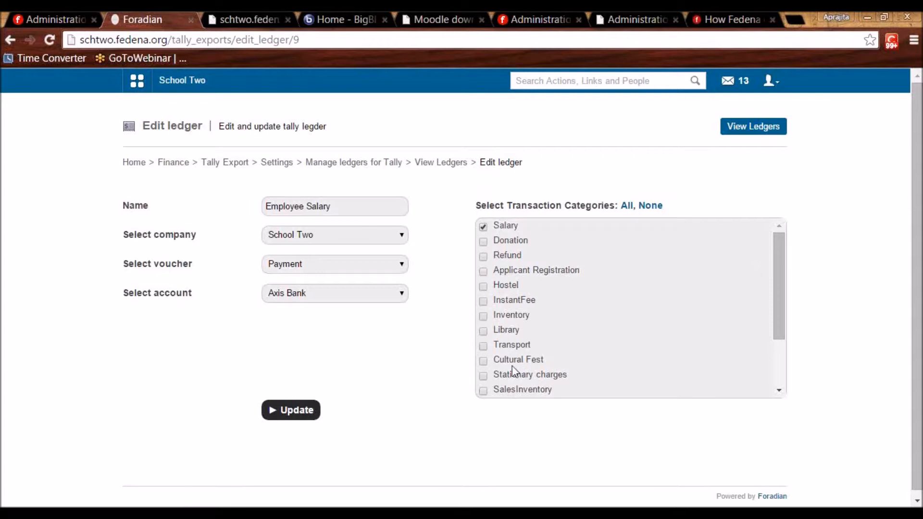
left_click(440, 162)
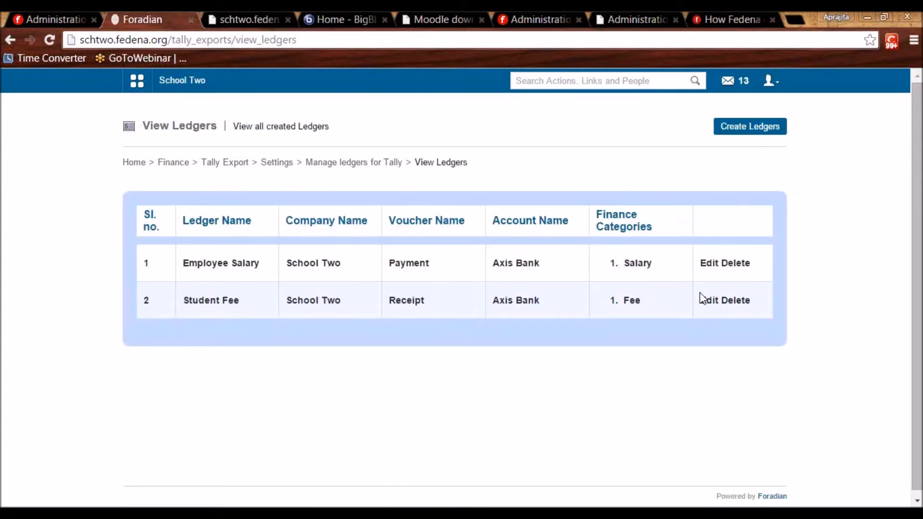
Inspect the Student Fee ledger's form, then return to the Tally Export main page.
left_click(708, 302)
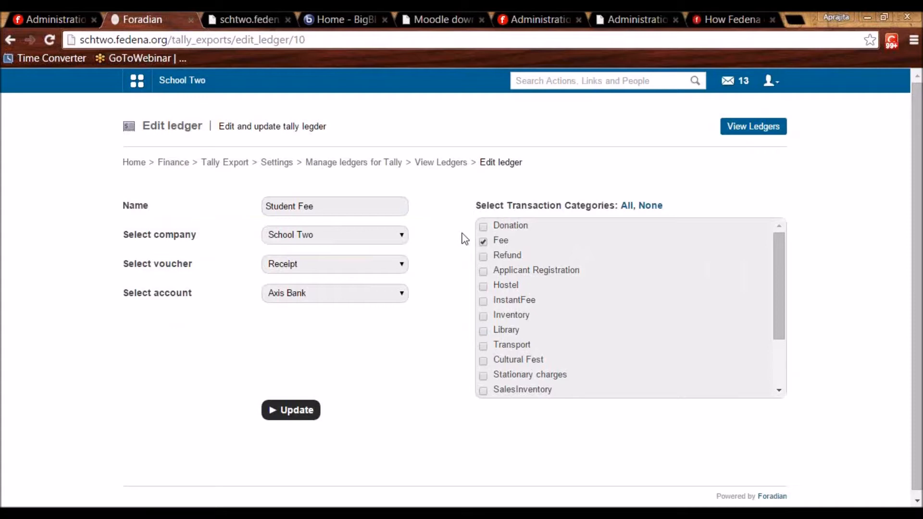
left_click_drag(329, 206, 264, 207)
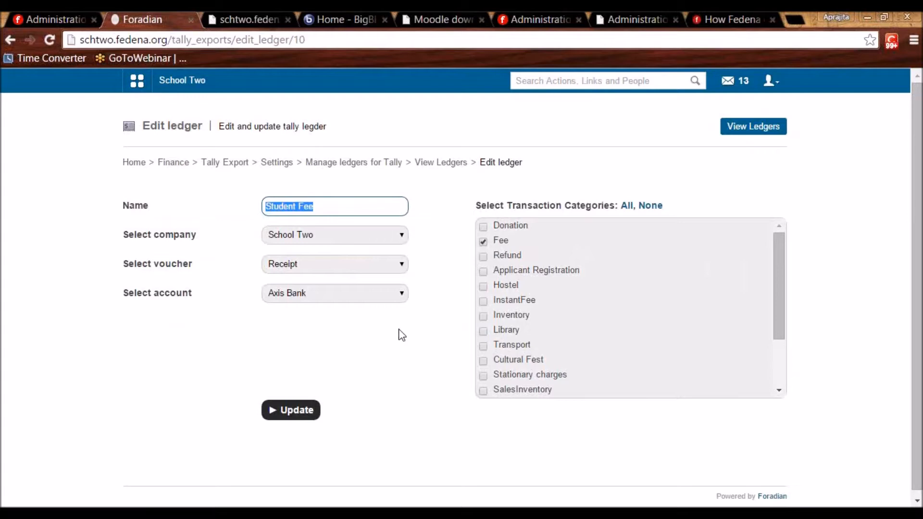
key("XF86MonBrightnessDown")
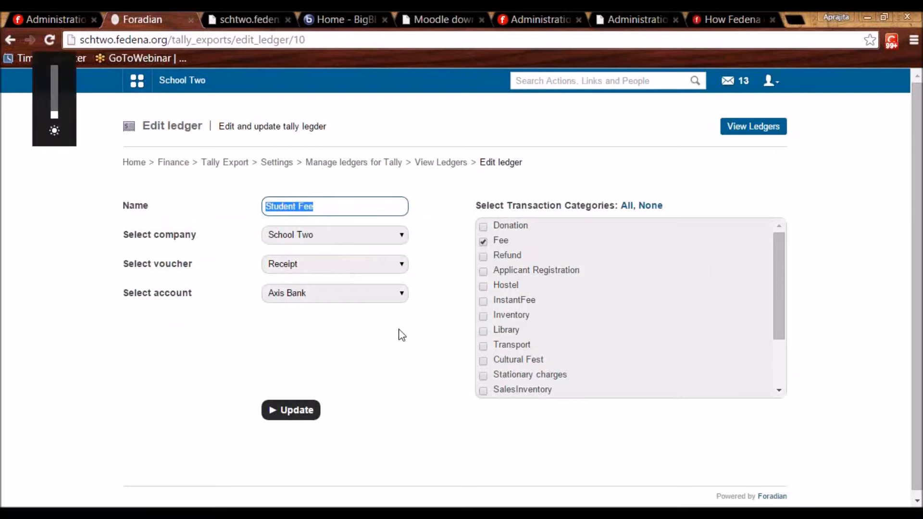
left_click(402, 335)
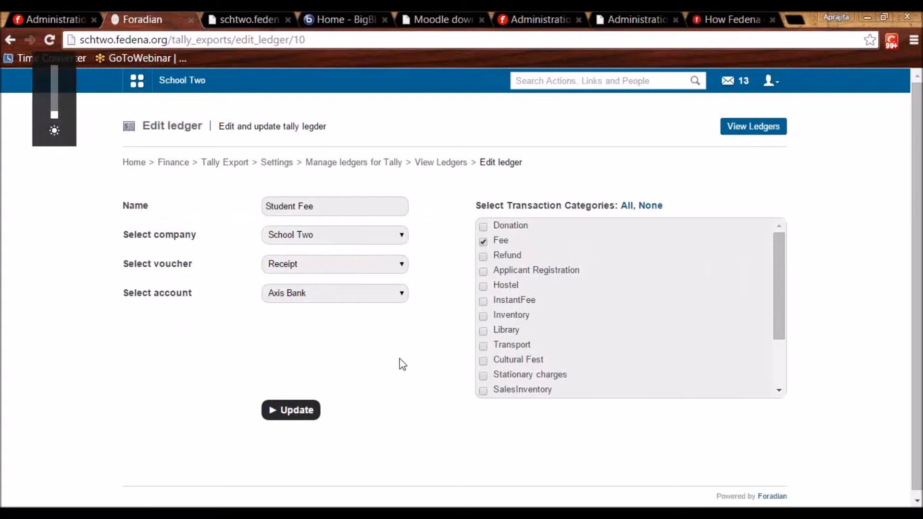
left_click(213, 163)
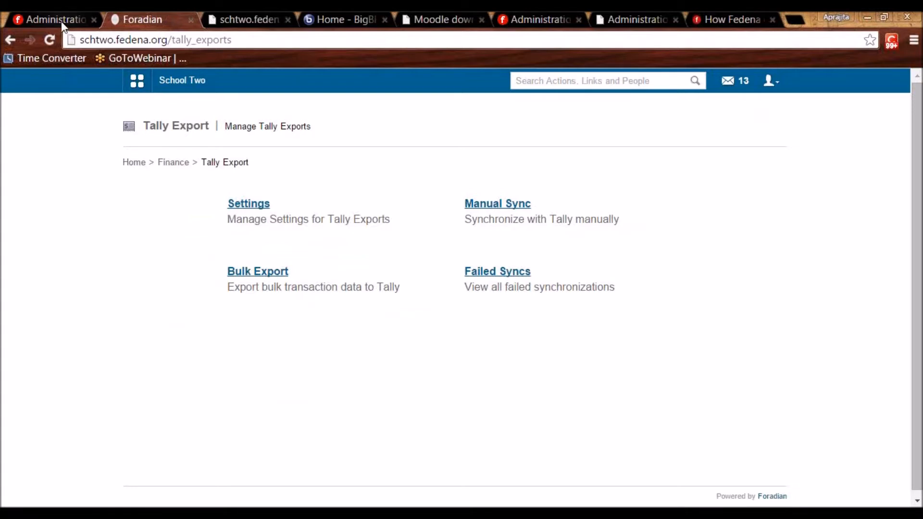
Tick Poll in the Administration tab's Edit Plugins list, then return to the School Two site.
left_click(46, 17)
scroll(235, 319, "up", 5)
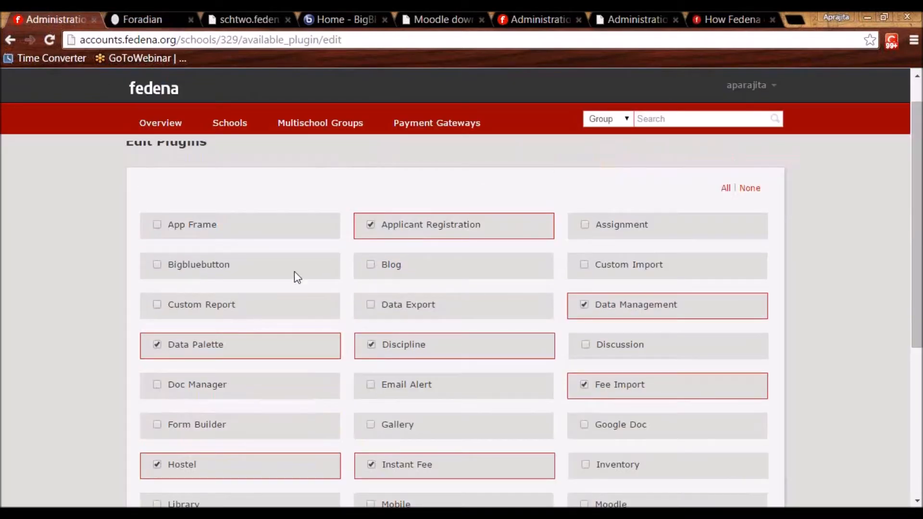
scroll(575, 336, "down", 5)
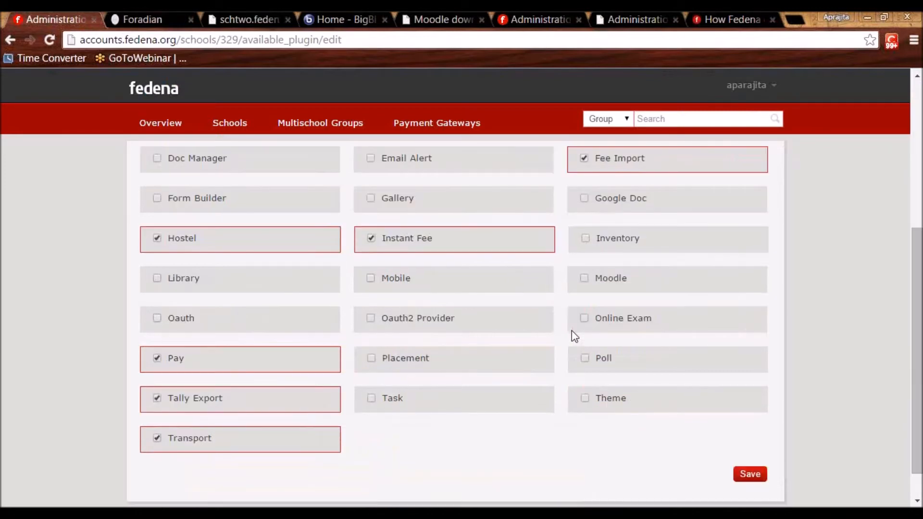
left_click(586, 359)
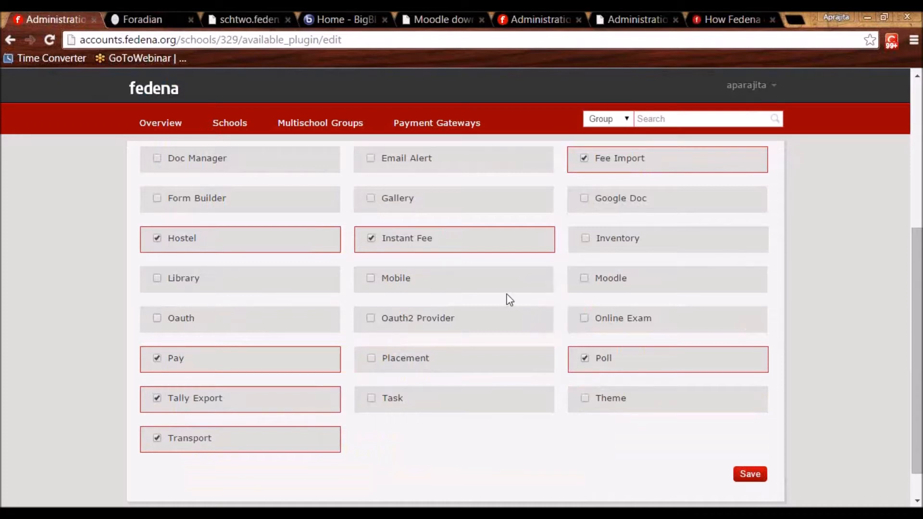
left_click(132, 15)
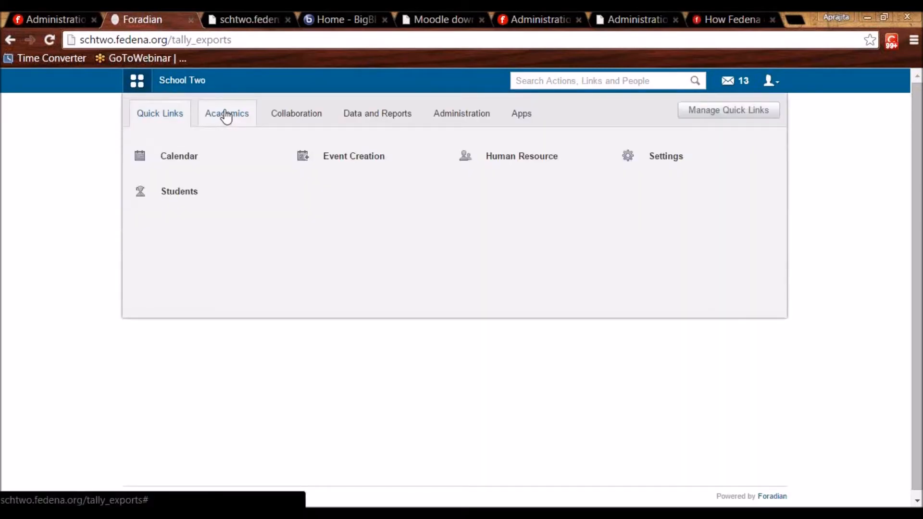
Start a new poll under Collaboration > Poll titled 'ABC Trip'.
left_click(300, 122)
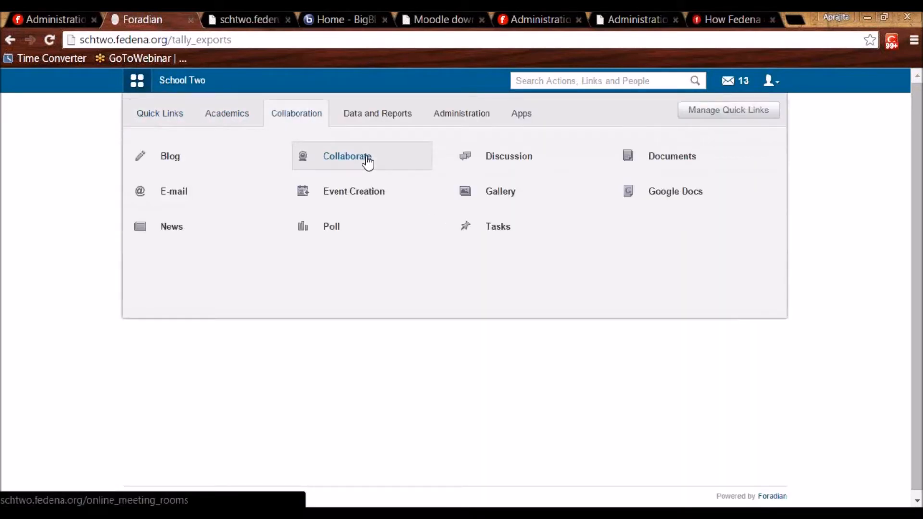
left_click(344, 234)
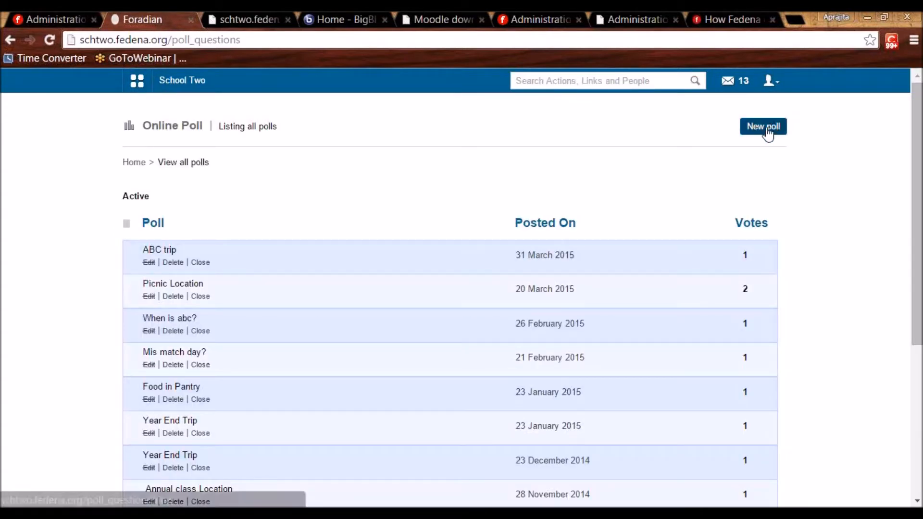
left_click(767, 132)
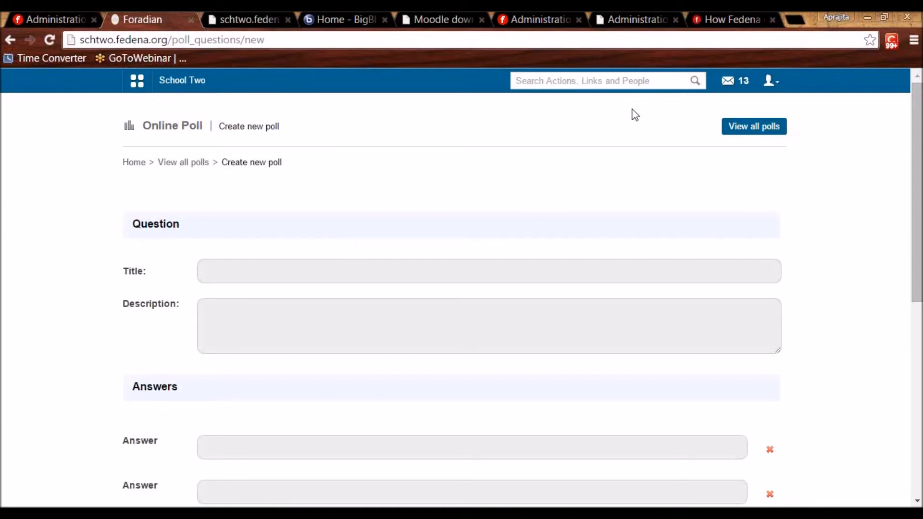
left_click(450, 274)
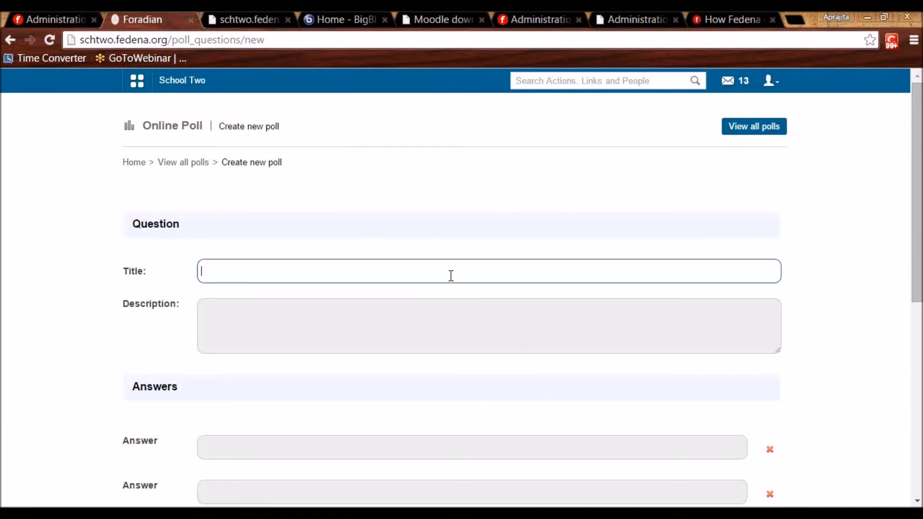
type("ABC Trip")
left_click(417, 315)
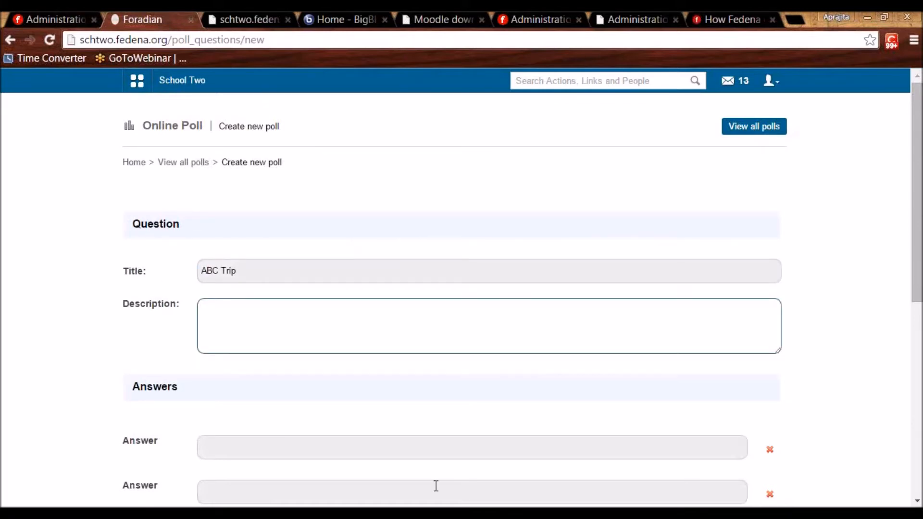
scroll(355, 422, "down", 5)
Add answers 'bption 1' and 'option 2', allow other answers, open for polling, and post.
left_click(216, 212)
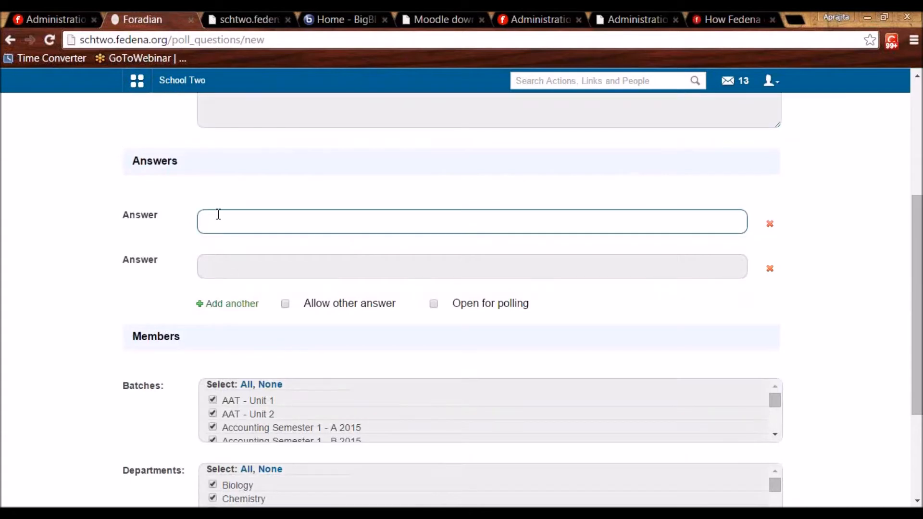
type("b")
type("ption 1")
left_click(227, 266)
type("option 2")
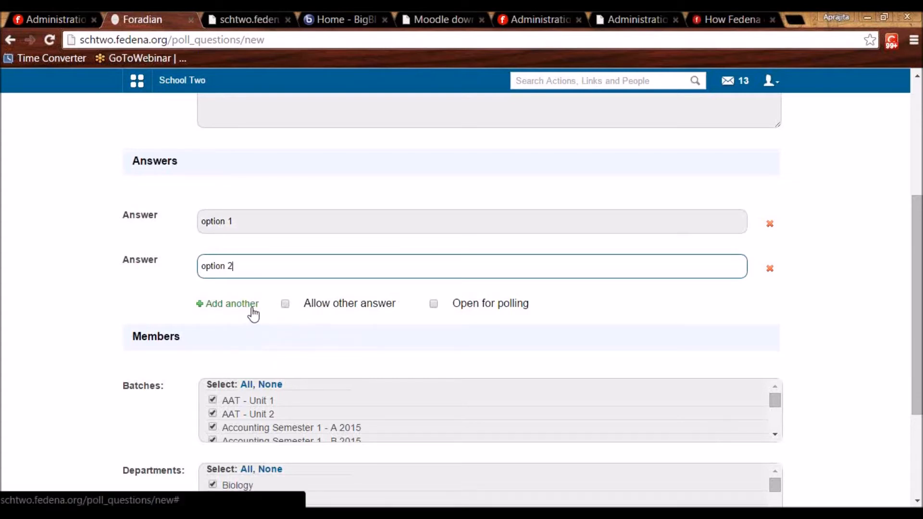
left_click(285, 304)
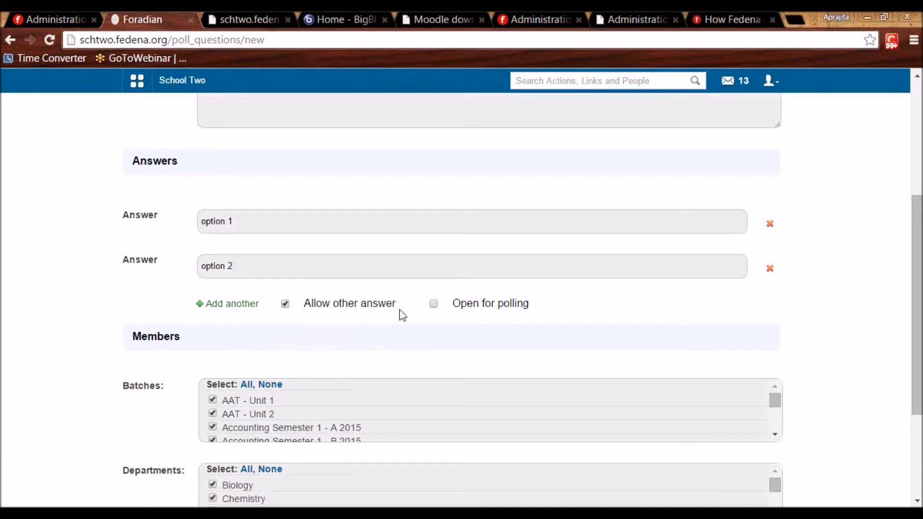
left_click(433, 304)
left_click_drag(916, 289, 917, 362)
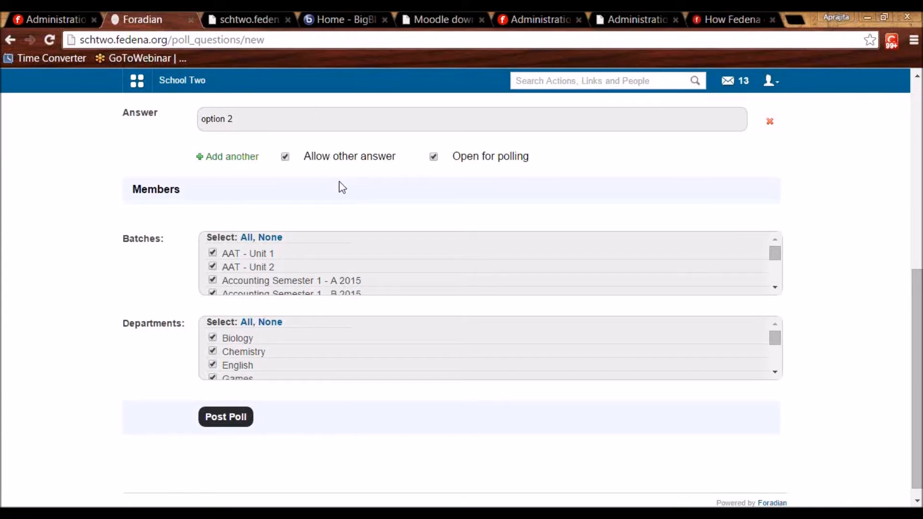
left_click(225, 417)
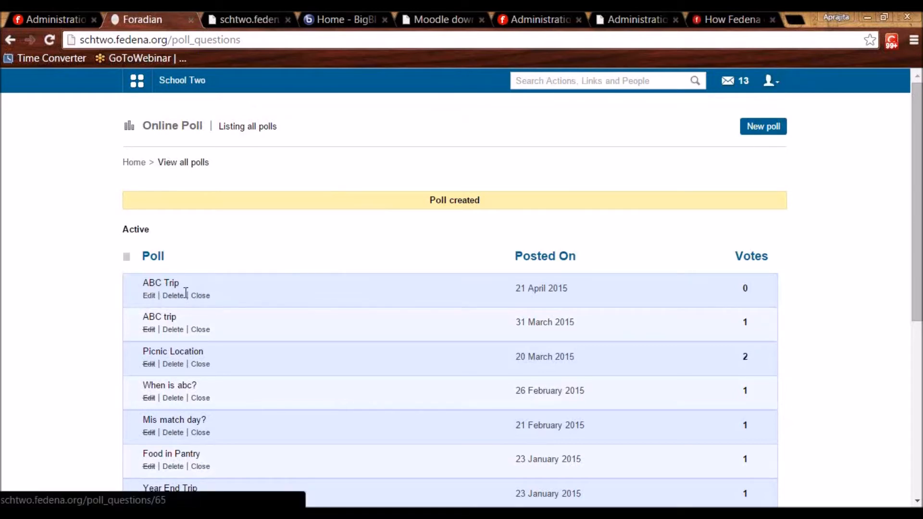
Vote for option 2 in the ABC Trip poll.
left_click(150, 287)
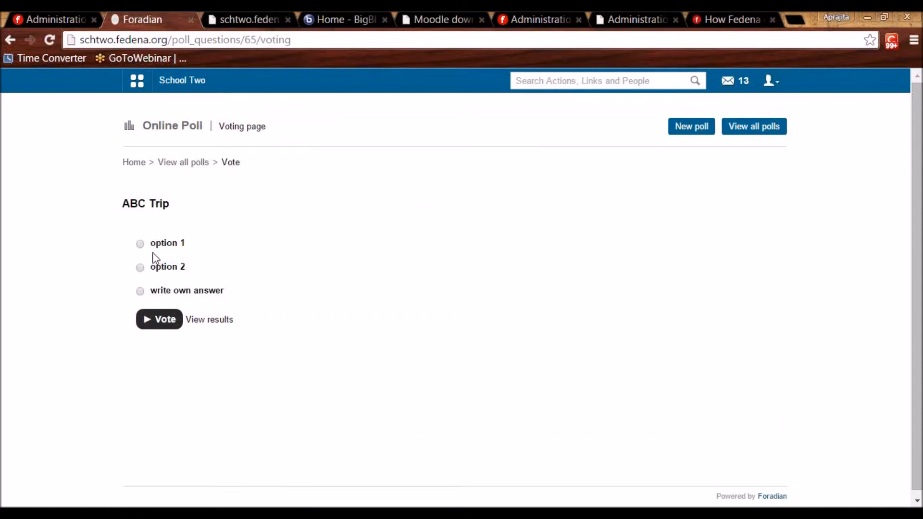
left_click(140, 245)
left_click(141, 269)
left_click(141, 293)
left_click(156, 310)
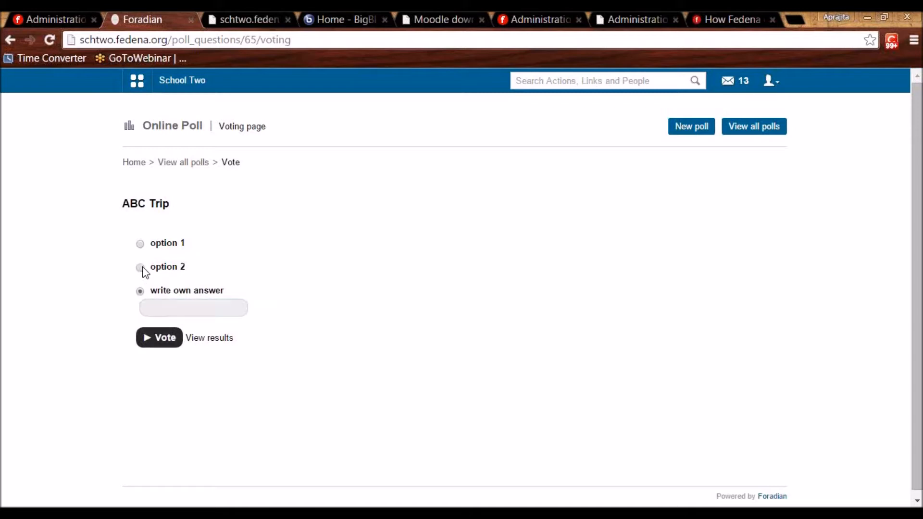
left_click(141, 268)
left_click(159, 321)
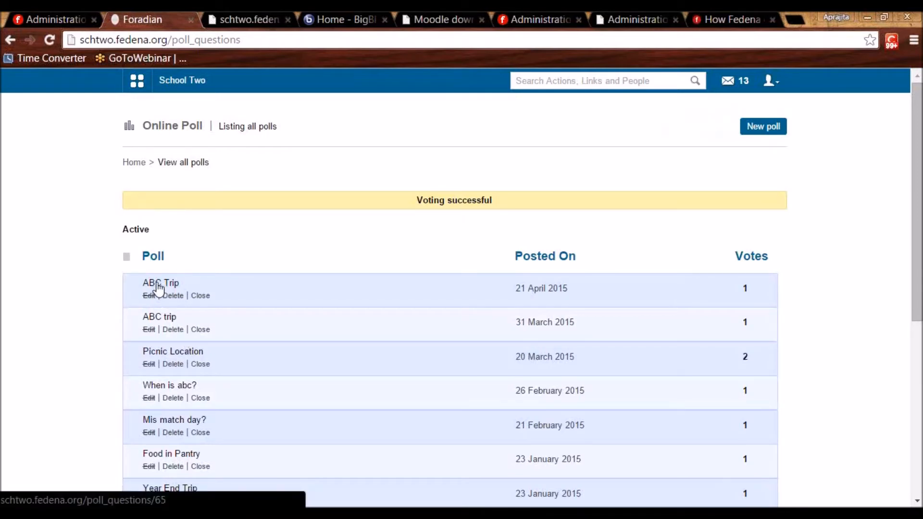
View the ABC Trip results, then the 'Is fedena easy to use?' poll results.
left_click(158, 285)
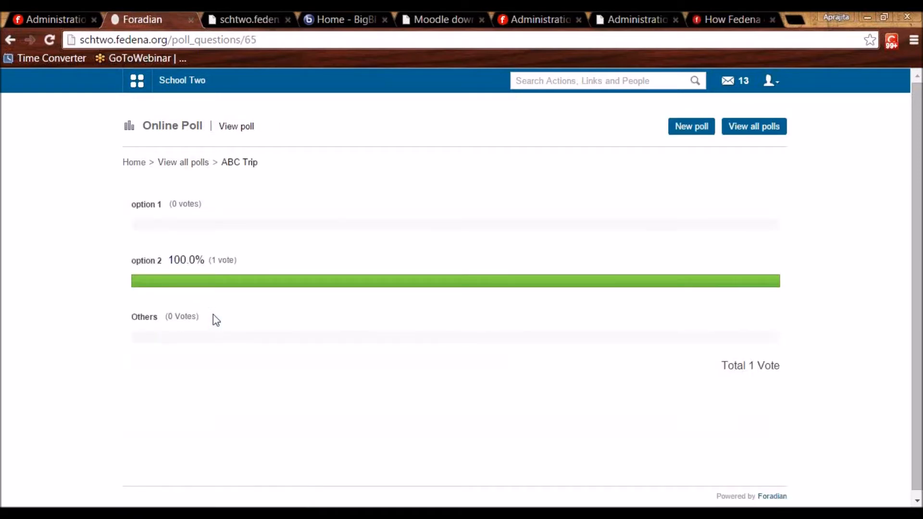
left_click(183, 163)
scroll(337, 308, "down", 5)
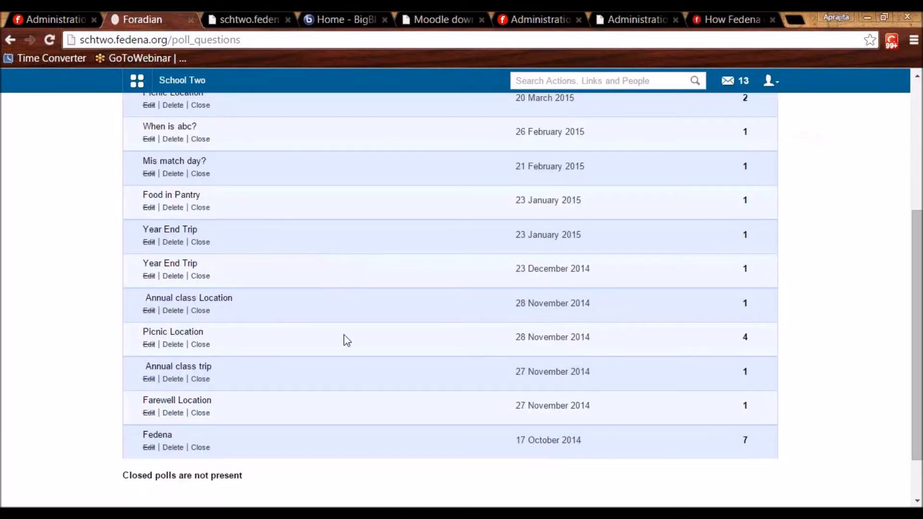
left_click(157, 434)
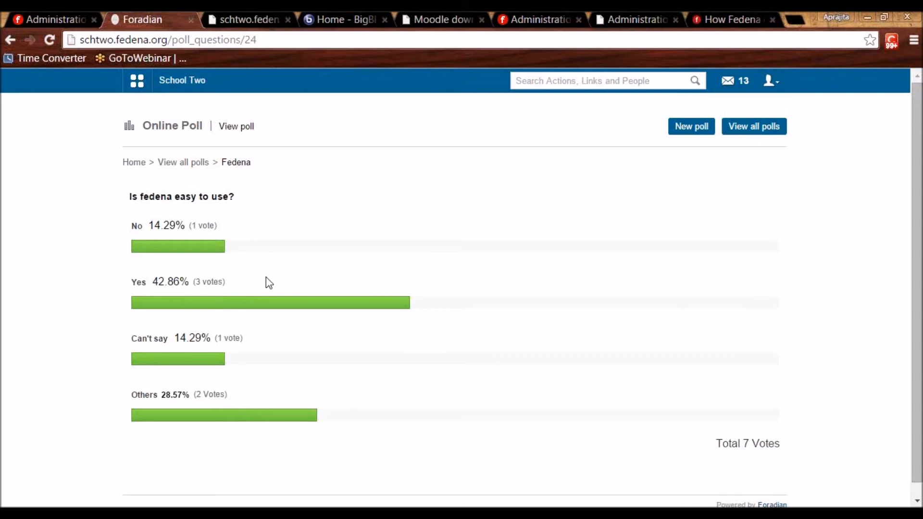
Tick the Placement plugin in the admin tab, then open School Two's Placements page.
left_click(64, 19)
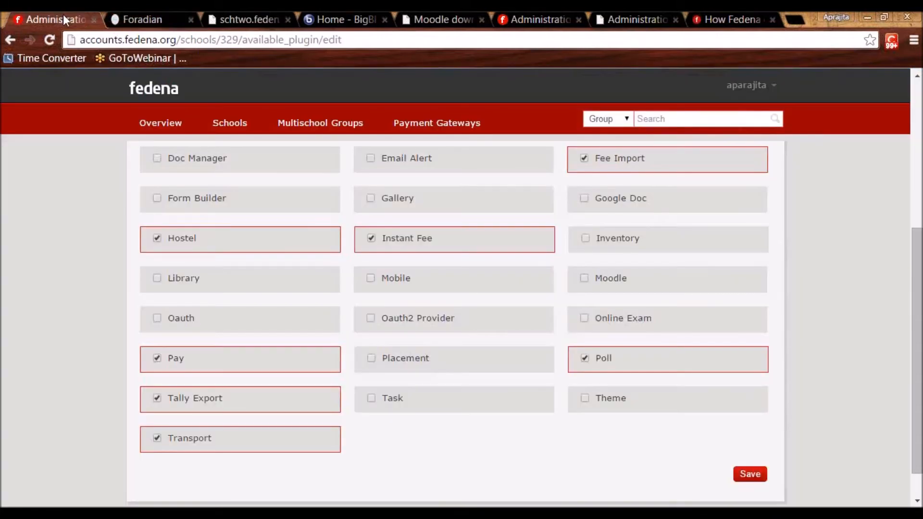
left_click(371, 359)
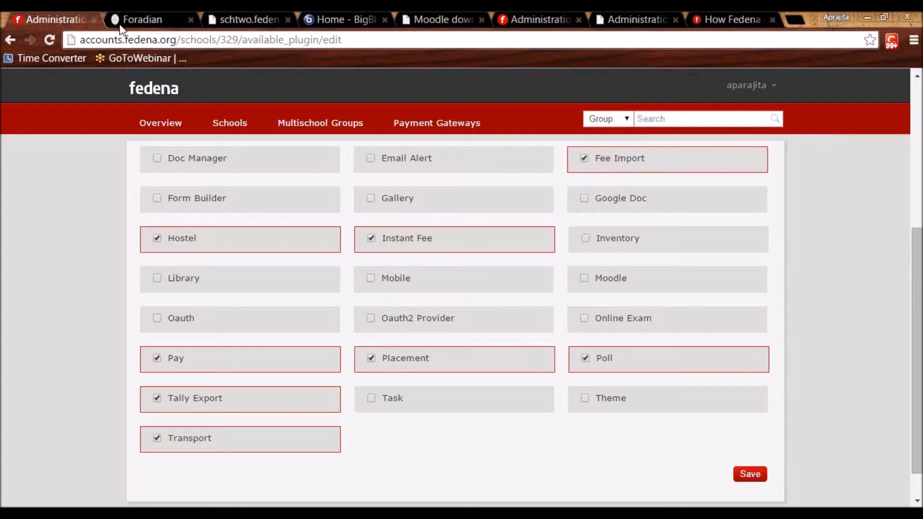
left_click(136, 19)
left_click(226, 113)
left_click(350, 195)
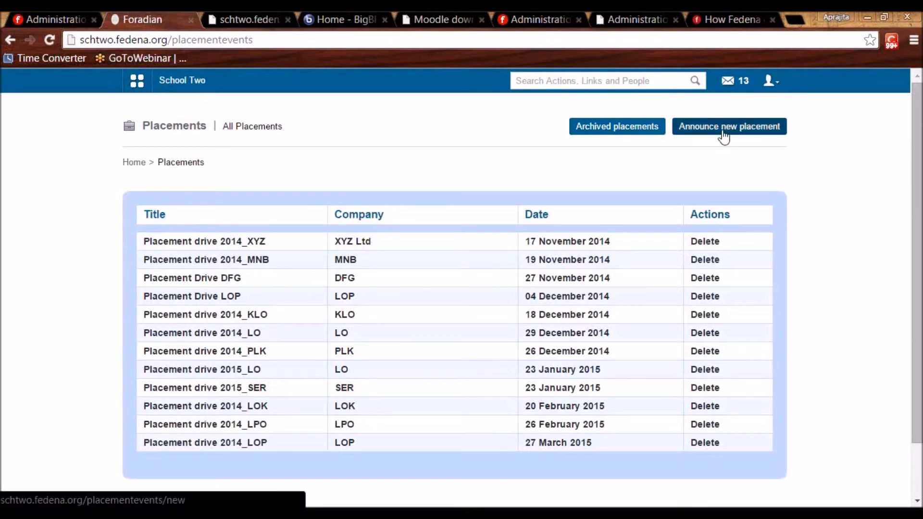
Start a new placement announcement titled 'Placement Drive - LOP' for company LOP.
left_click(724, 137)
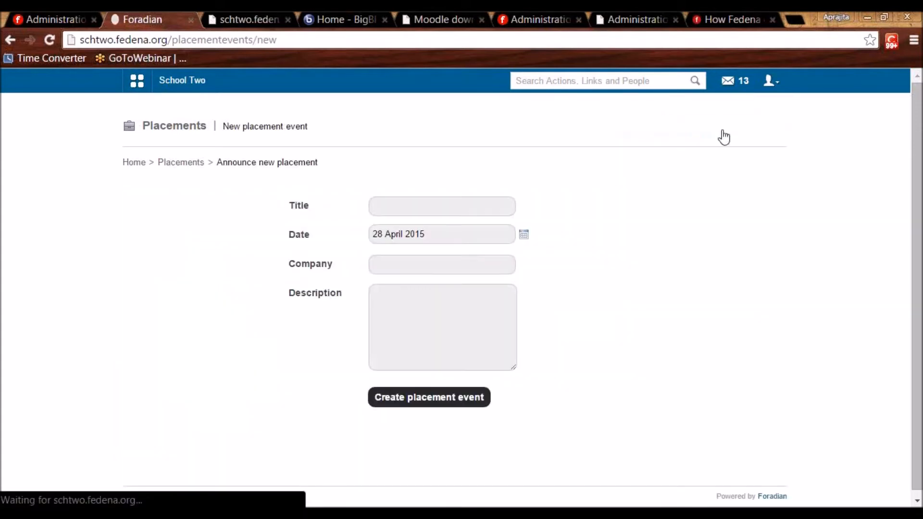
left_click(483, 204)
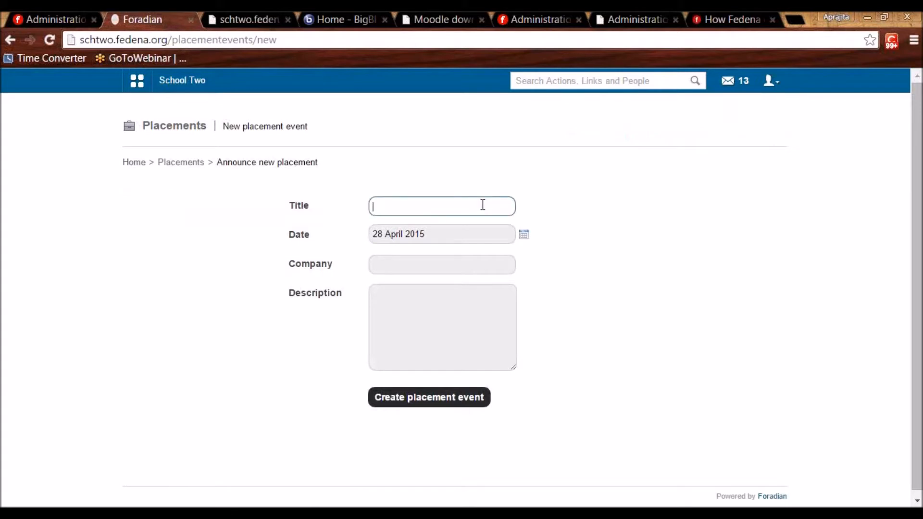
type("LOP P")
key("BackSpace")
key("BackSpace")
key("BackSpace")
key("BackSpace")
key("BackSpace")
key("BackSpace")
type("Placement Drive - LOP")
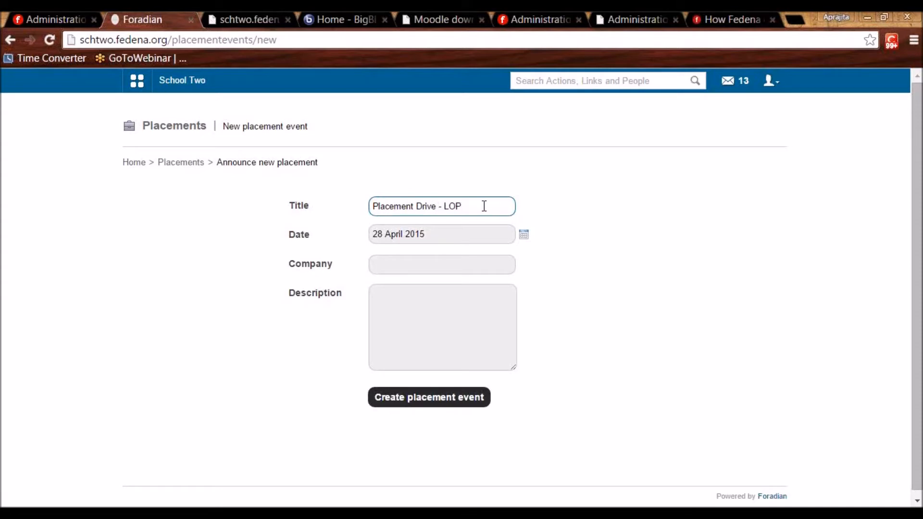
left_click(440, 261)
type("LOP")
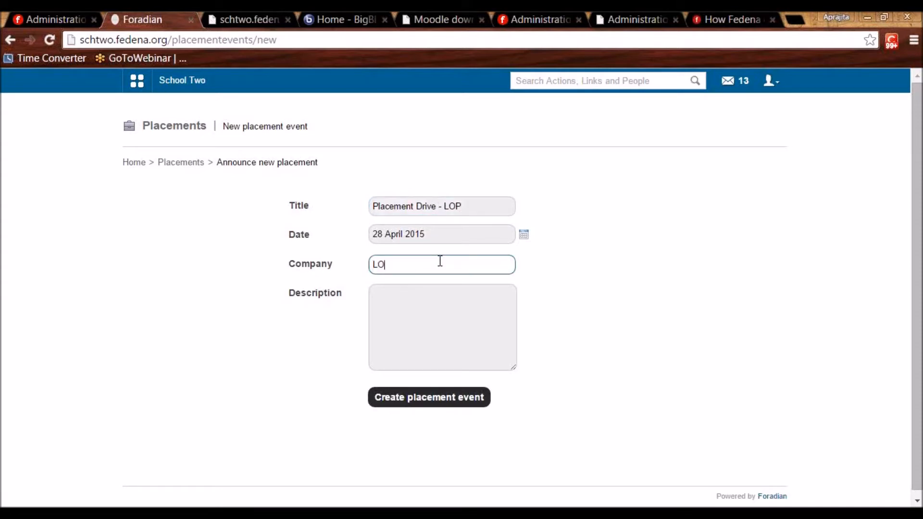
Set the drive date to 21 April 2015, add description 'Job descp.' and create the event.
left_click(430, 305)
left_click(524, 234)
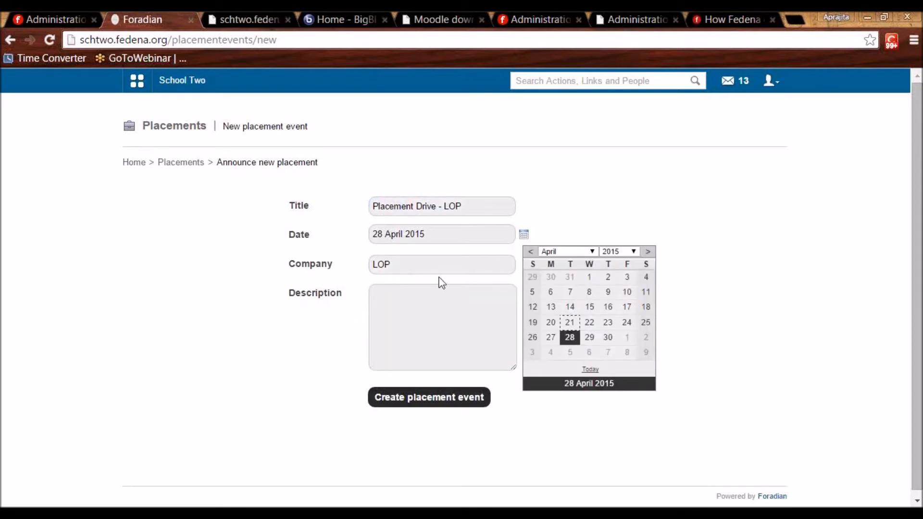
left_click(569, 322)
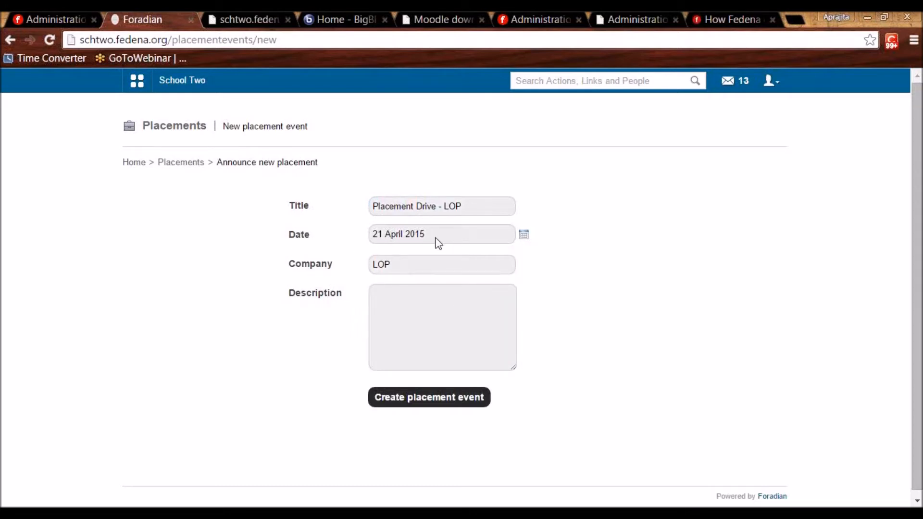
left_click(404, 289)
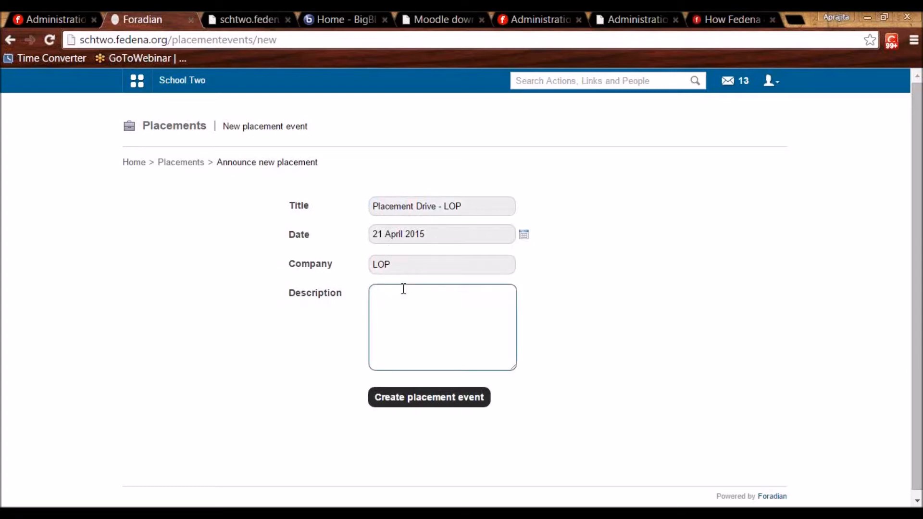
type("Job descp")
type(".")
left_click(416, 401)
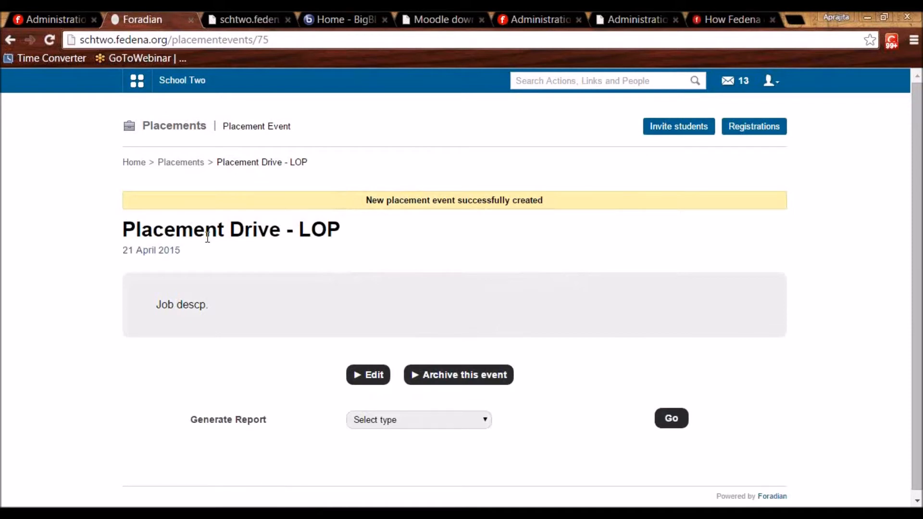
left_click(682, 126)
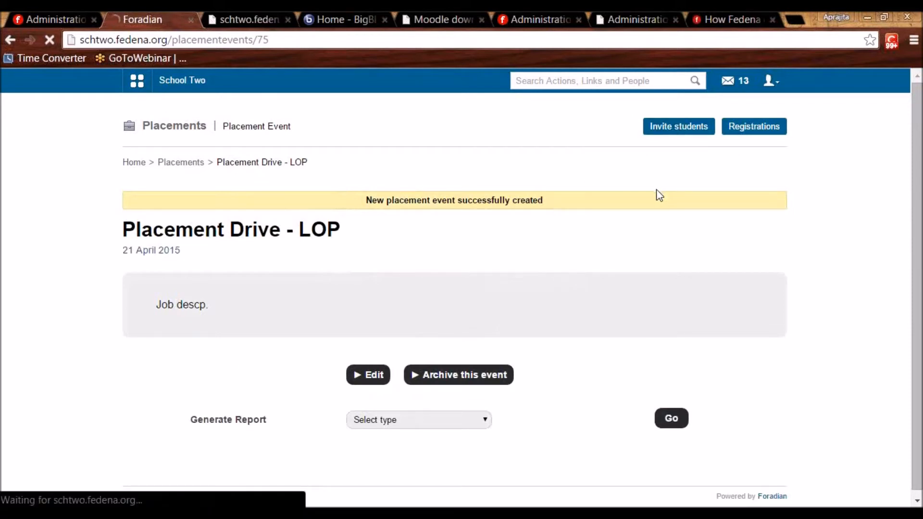
Invite all C1 - A 2015-2016 students plus the C10 - A 2015 student to the LOP drive.
left_click(280, 204)
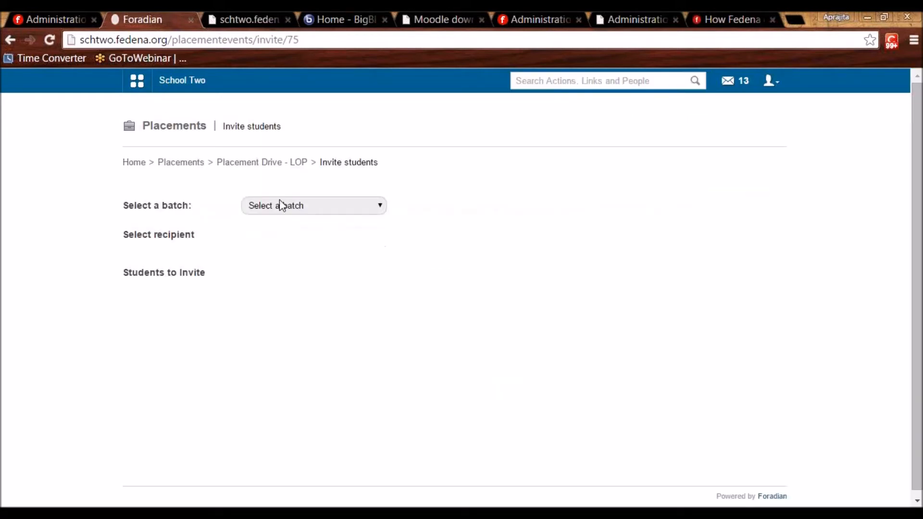
left_click(307, 334)
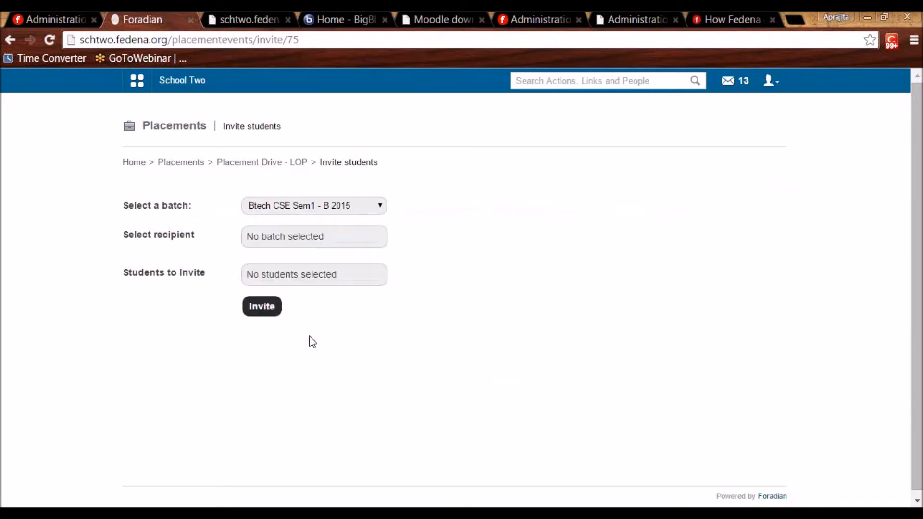
left_click(256, 239)
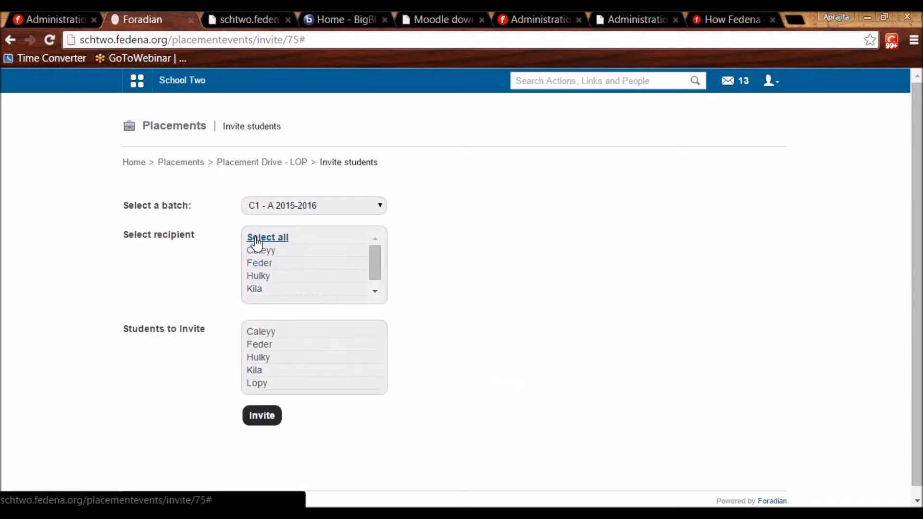
left_click(263, 206)
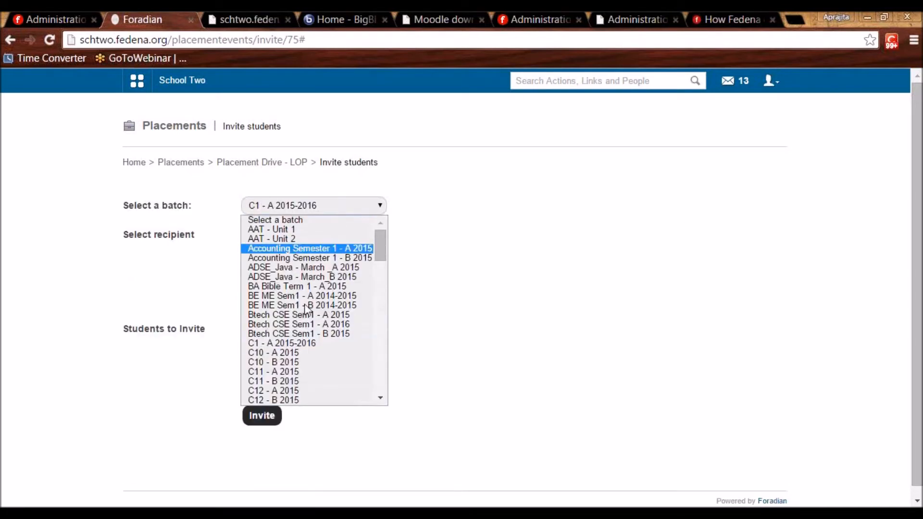
left_click(310, 353)
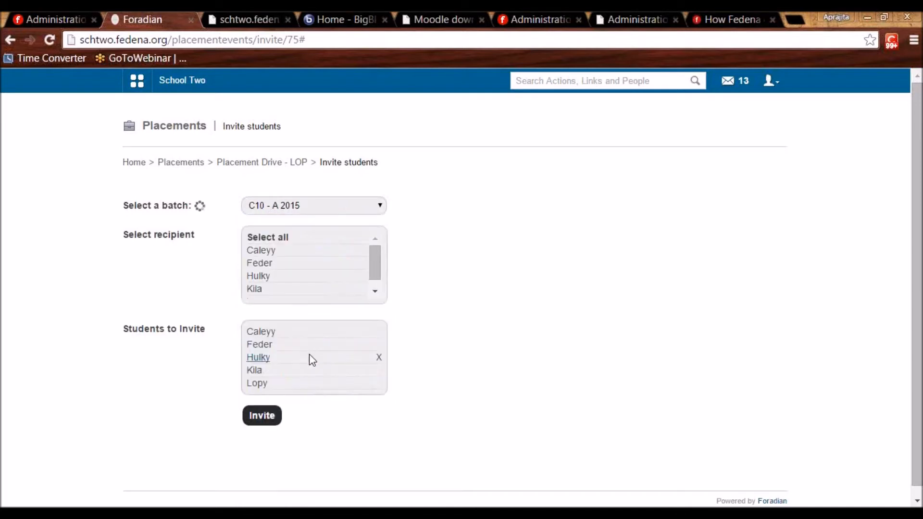
left_click(253, 239)
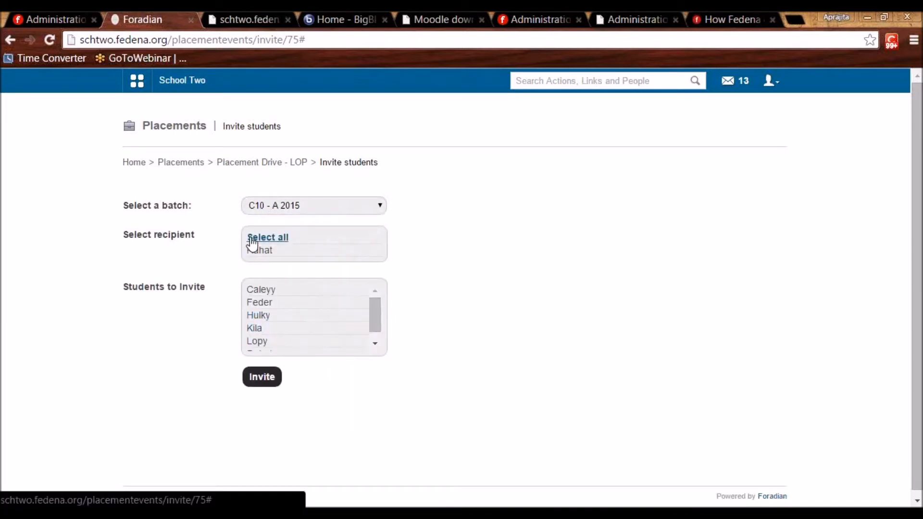
left_click(258, 378)
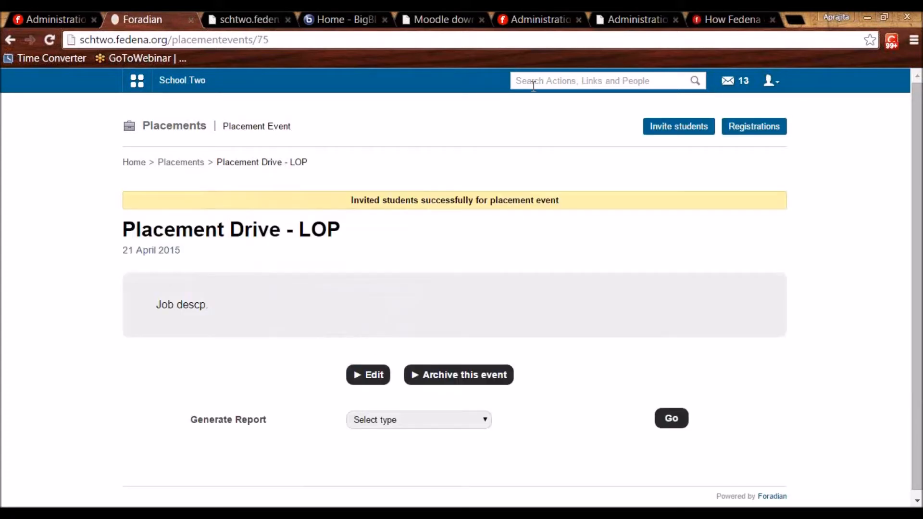
Search for the invited student by name and copy their admission number.
type("ca")
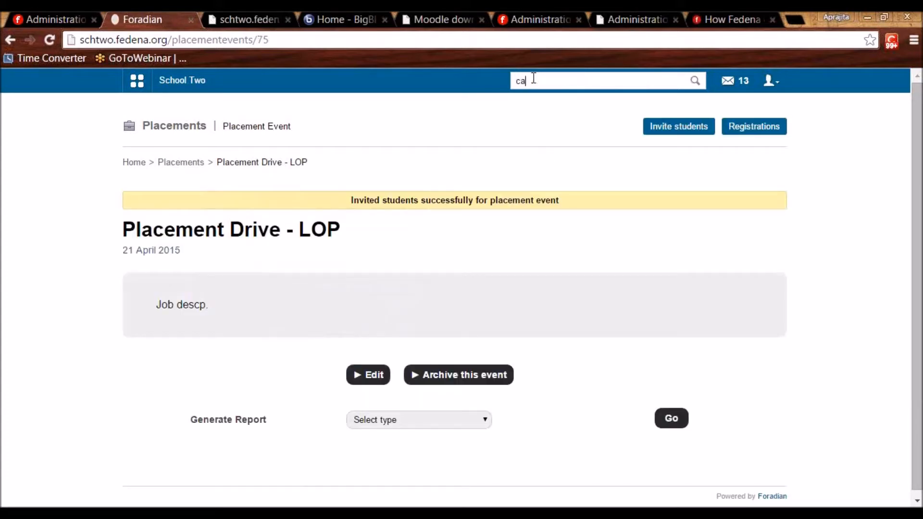
type("leyy")
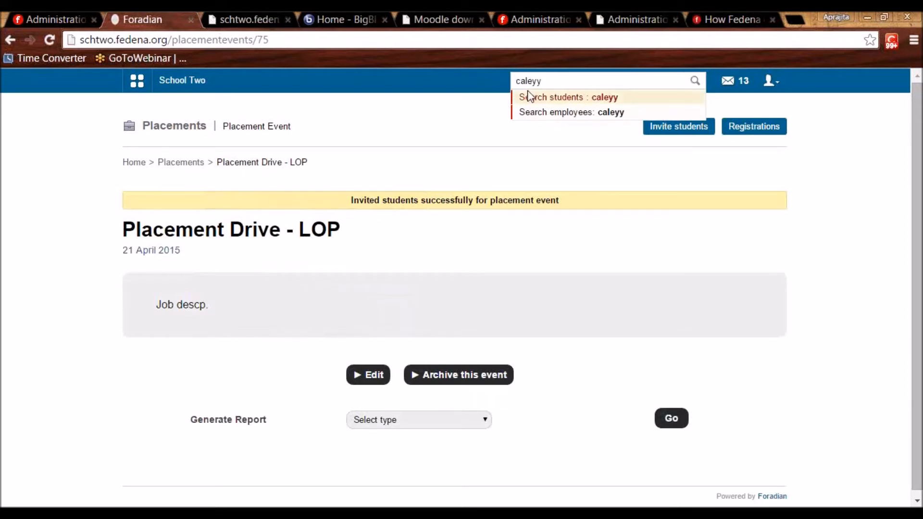
left_click(531, 98)
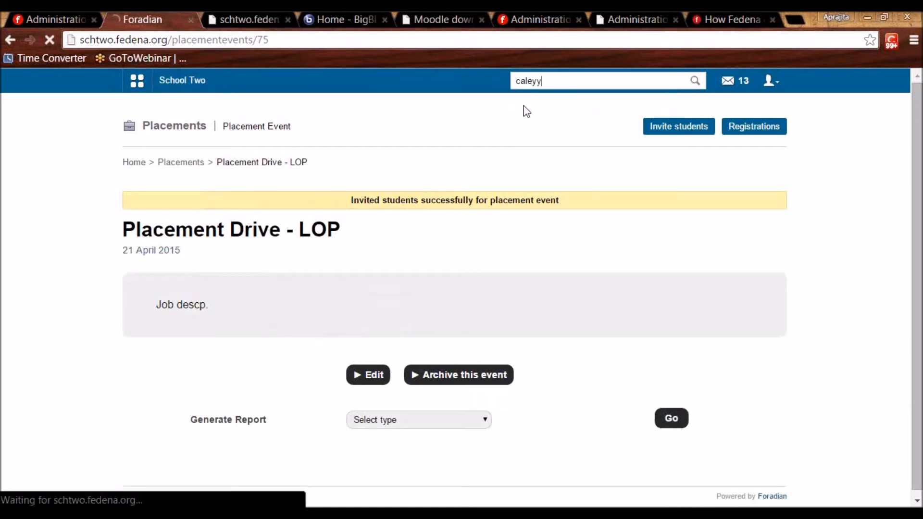
left_click_drag(711, 336, 669, 333)
key("ctrl+c")
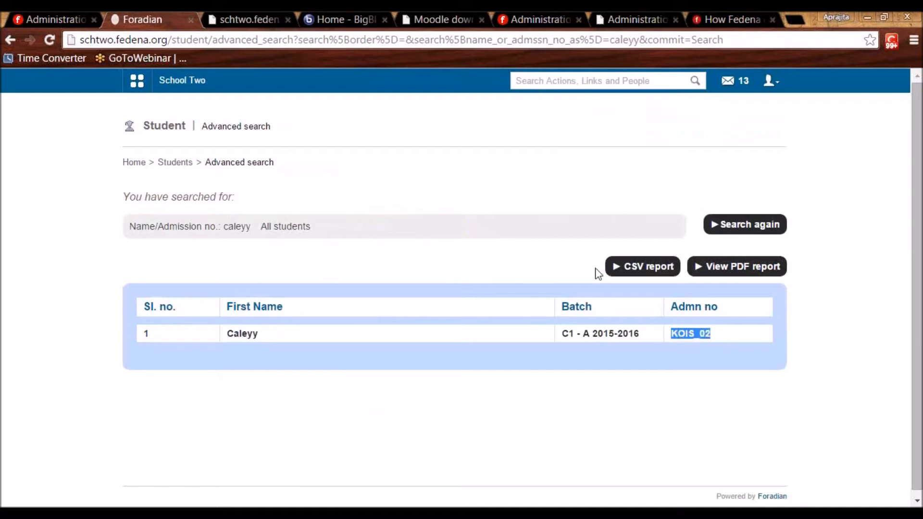
Log out of the admin account and sign in with the student's admission number and password.
left_click(771, 82)
left_click(727, 136)
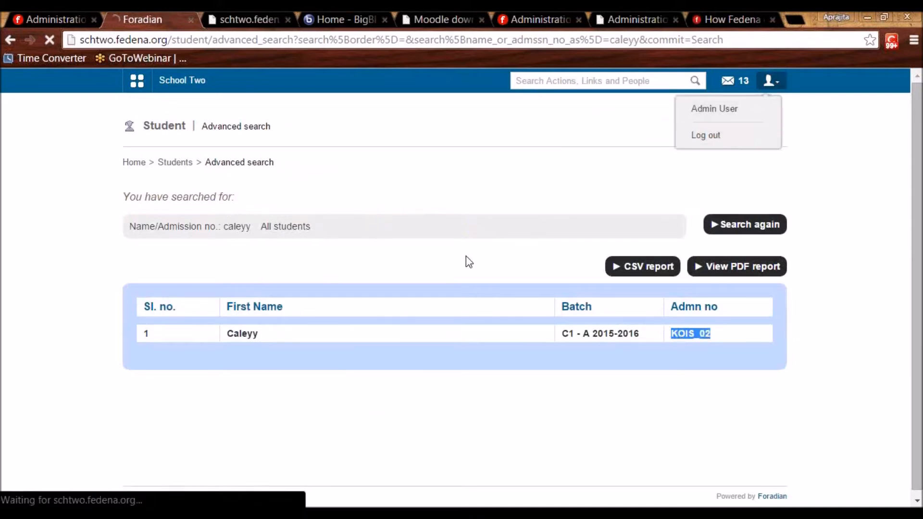
double_click(465, 227)
key("ctrl+v")
key("Tab")
key("ctrl+v")
key("Return")
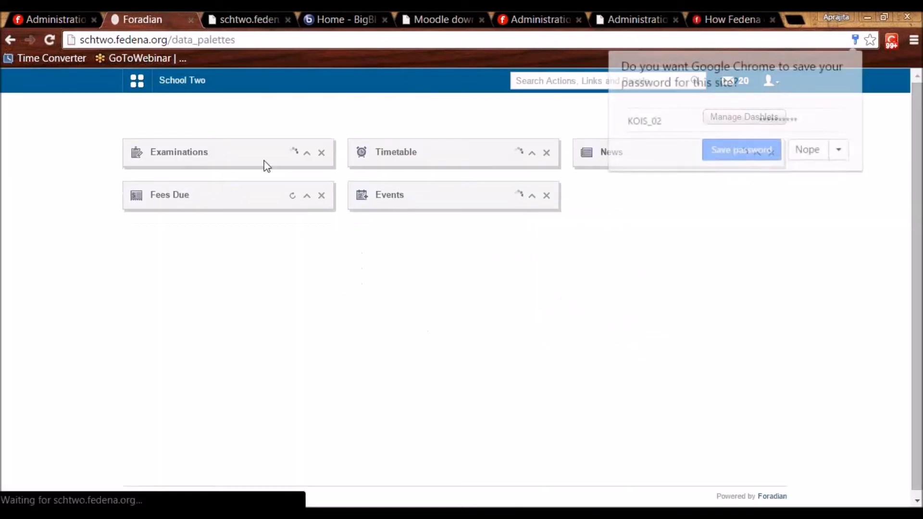
As the student, open Academics > Placement and apply to the Placement Drive - LOP invitation.
left_click(139, 83)
left_click(229, 122)
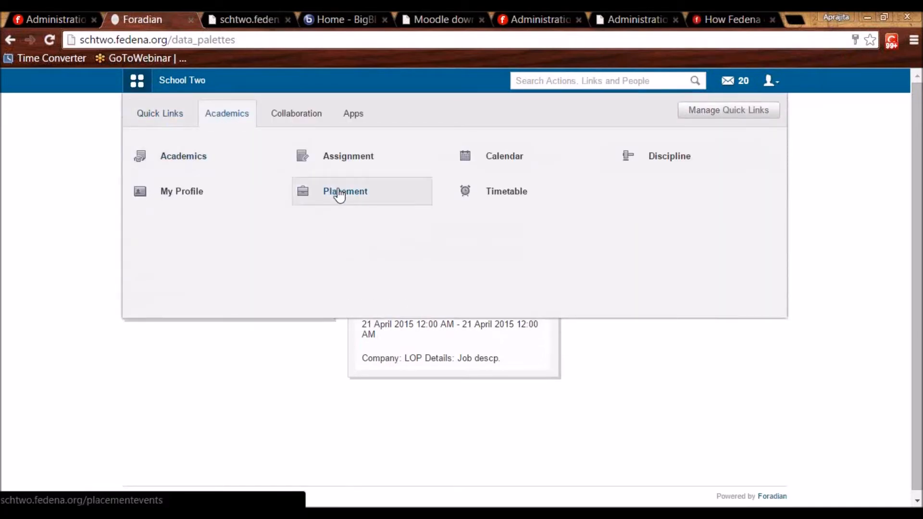
left_click(340, 194)
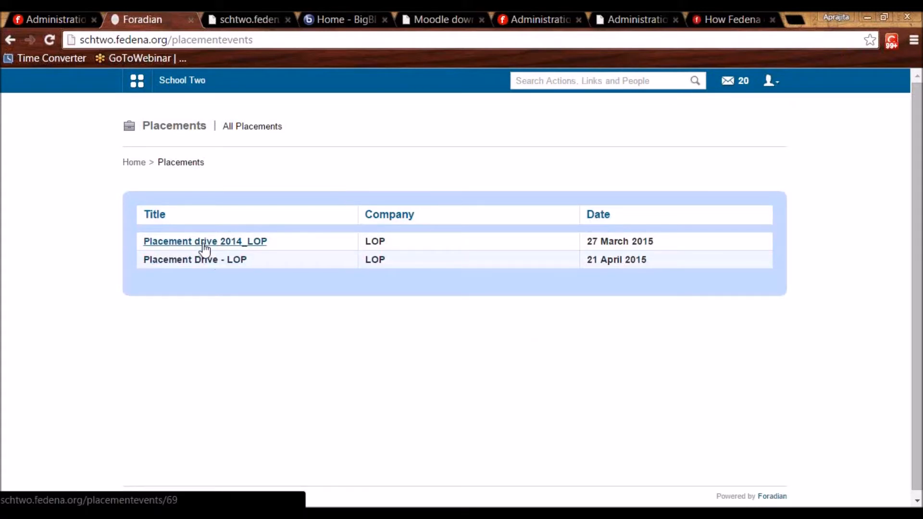
left_click(186, 261)
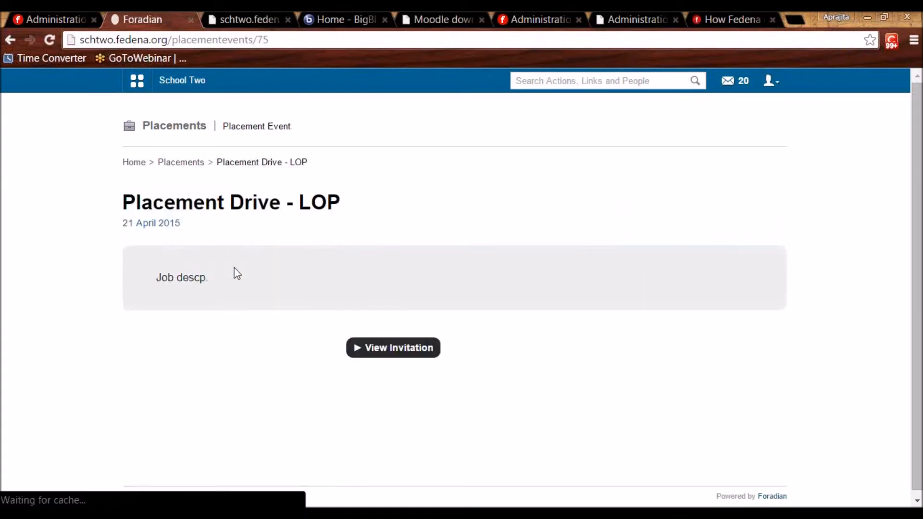
left_click(409, 349)
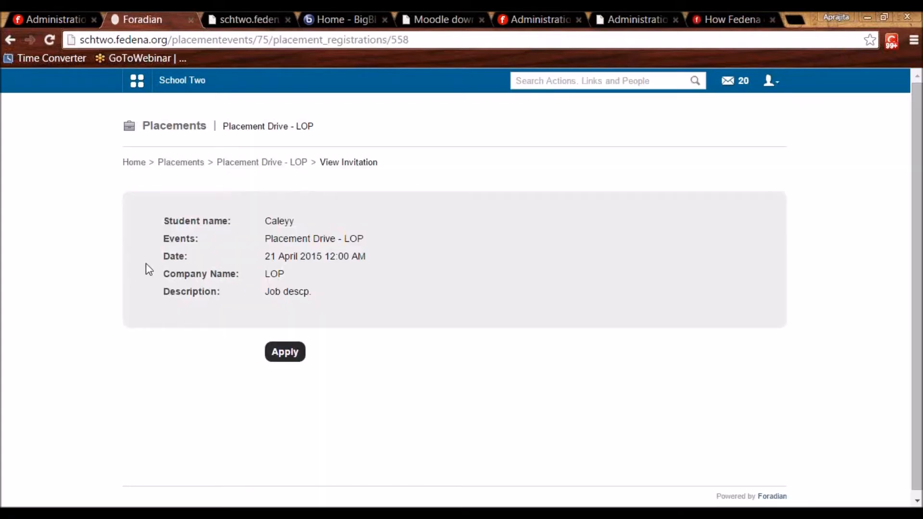
left_click(284, 357)
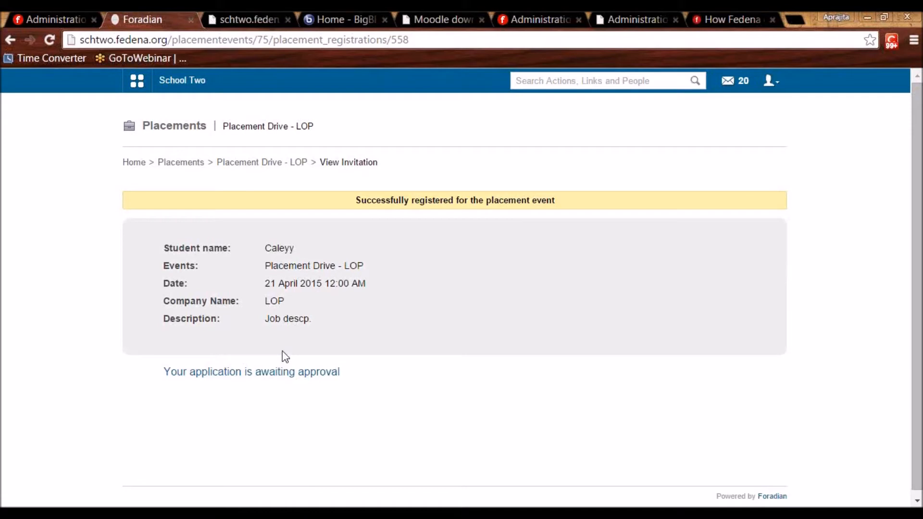
Log out of the student account, log in as admin, and open the Placement Drive - LOP event.
left_click(771, 80)
left_click(717, 142)
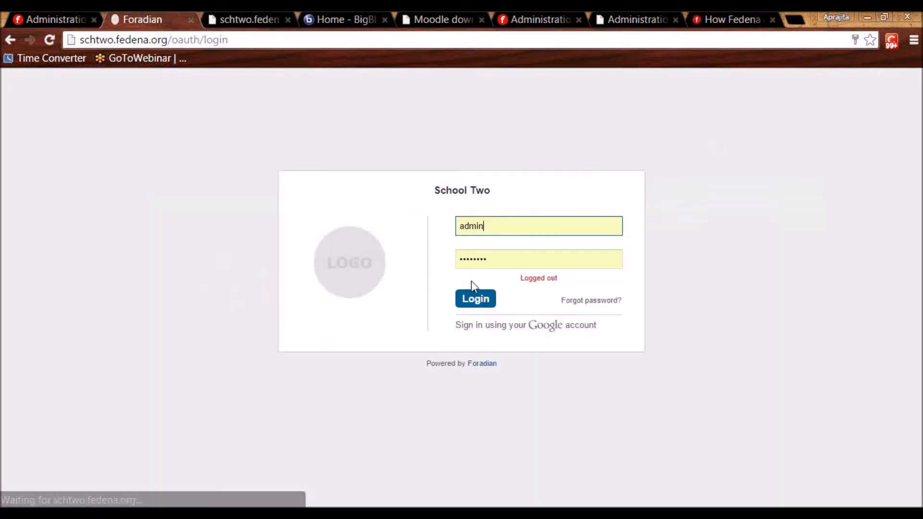
left_click(467, 299)
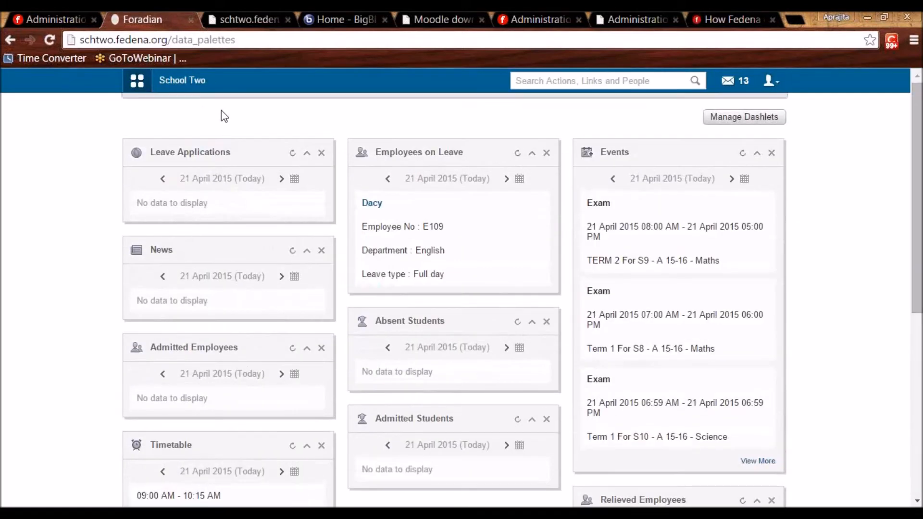
left_click(222, 115)
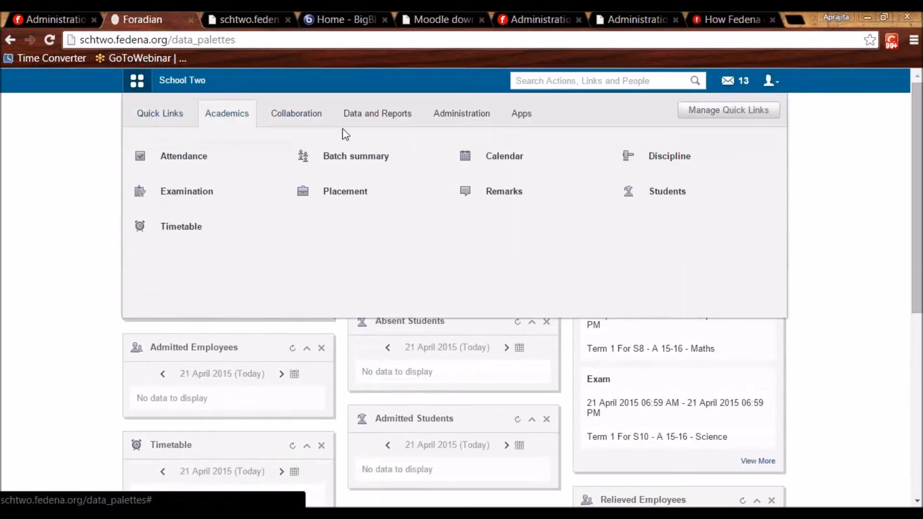
left_click(345, 194)
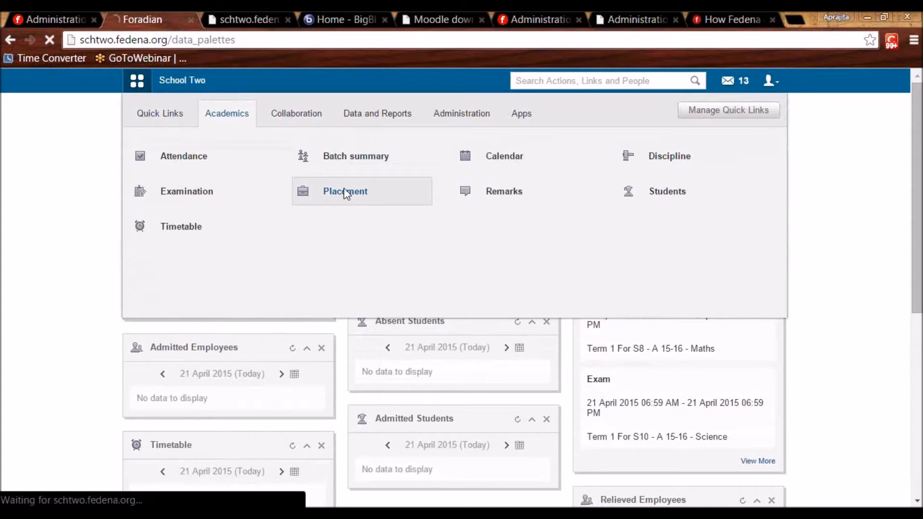
scroll(326, 210, "down", 2)
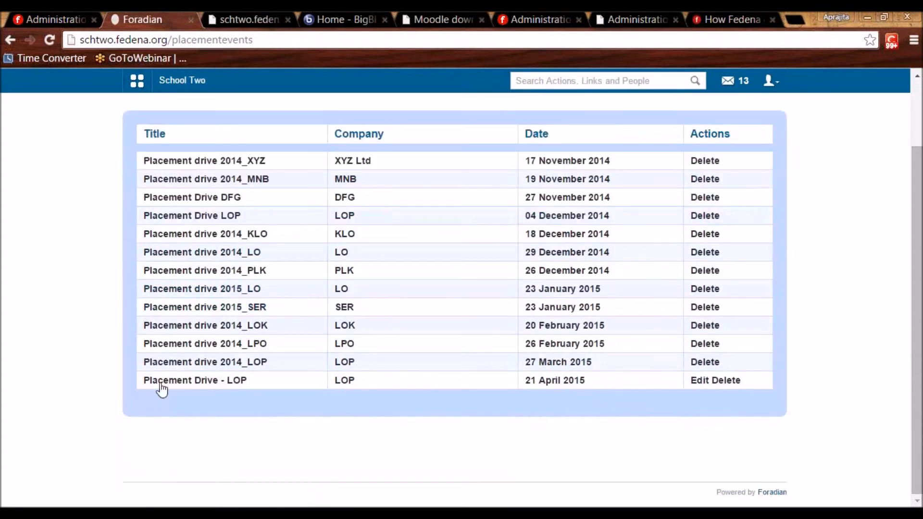
left_click(189, 383)
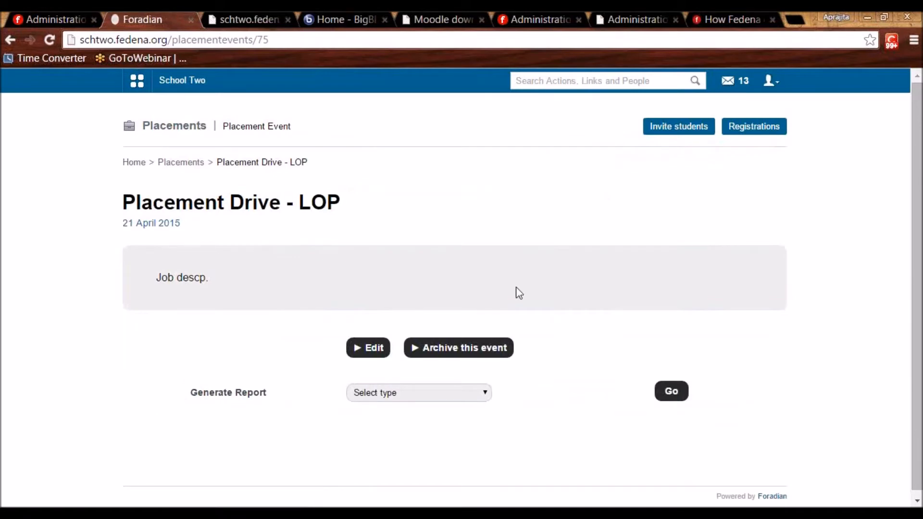
Approve the student's LOP registration, mark them attended, and approve their placement as Placed.
left_click(747, 130)
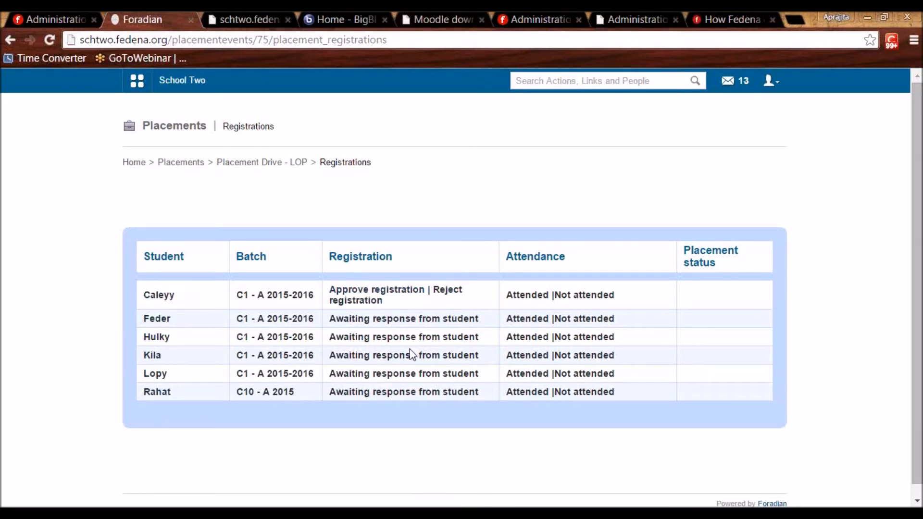
left_click(399, 295)
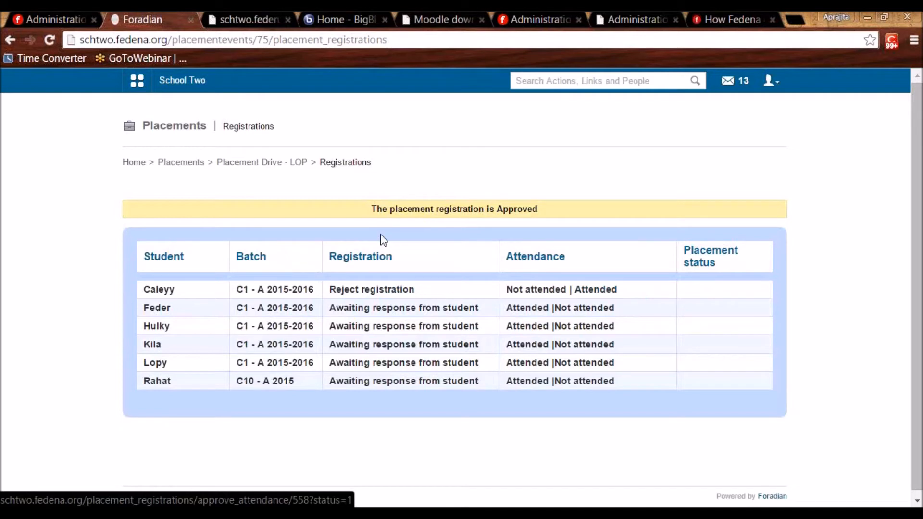
left_click(595, 291)
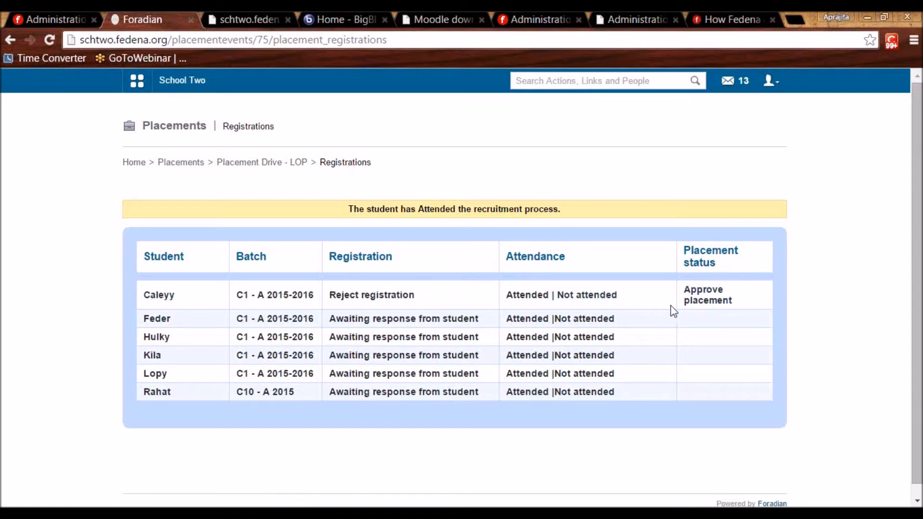
left_click(700, 298)
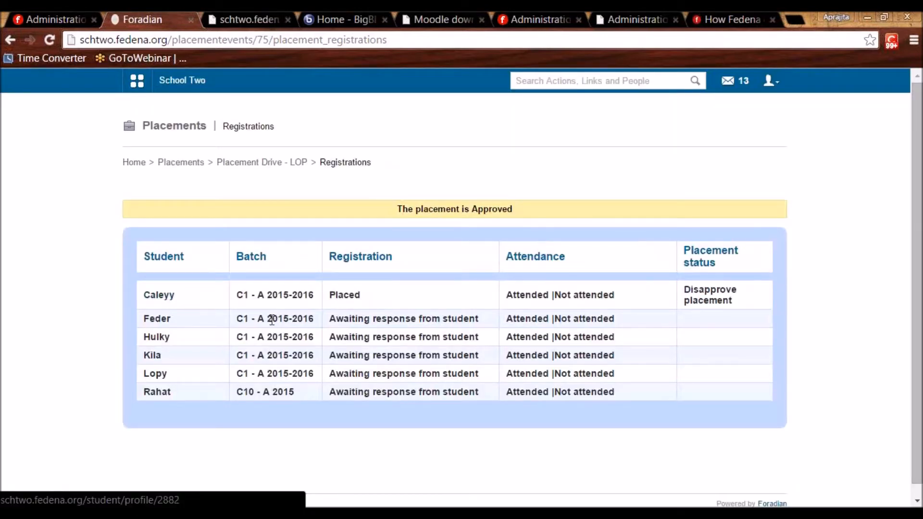
double_click(359, 300)
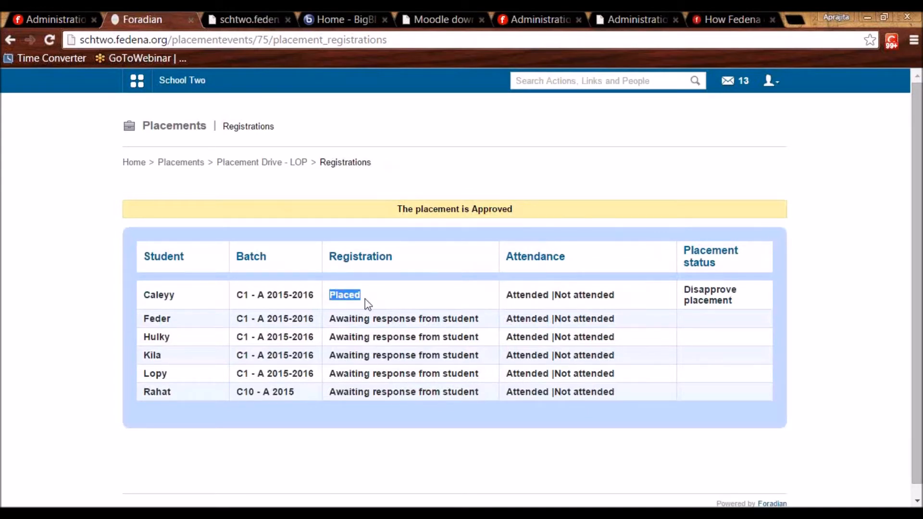
left_click(243, 164)
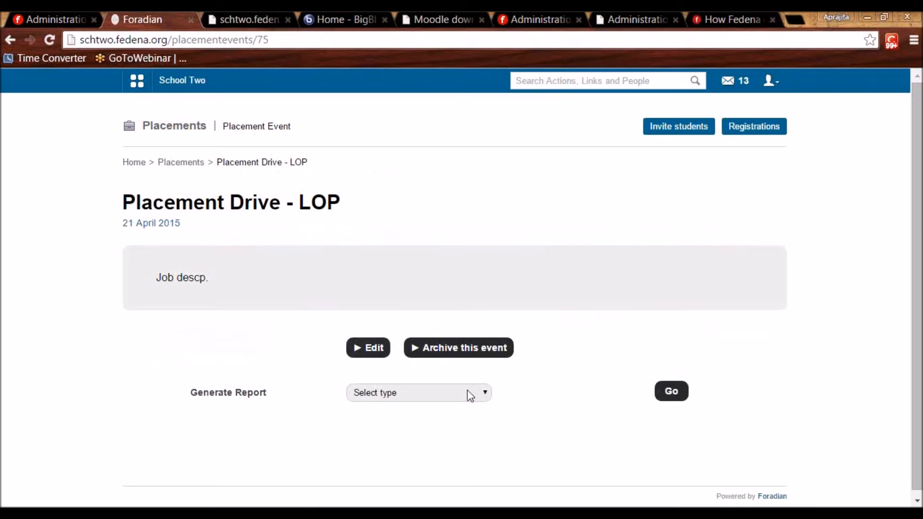
left_click(421, 397)
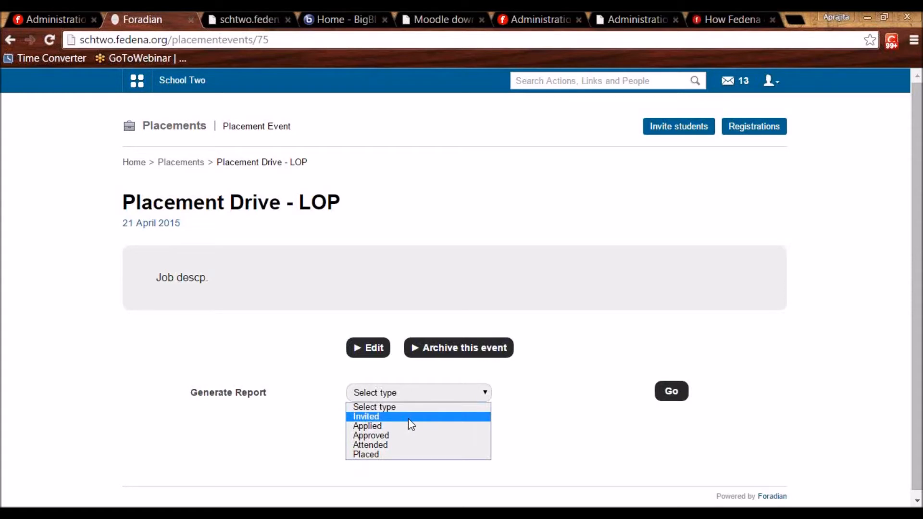
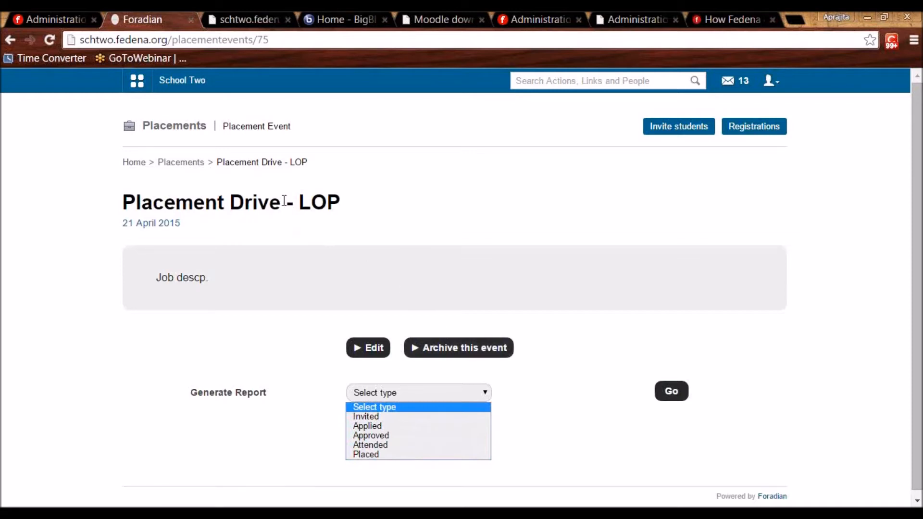
Switch to the Administration tab showing the school's Available Plugins page.
left_click(60, 11)
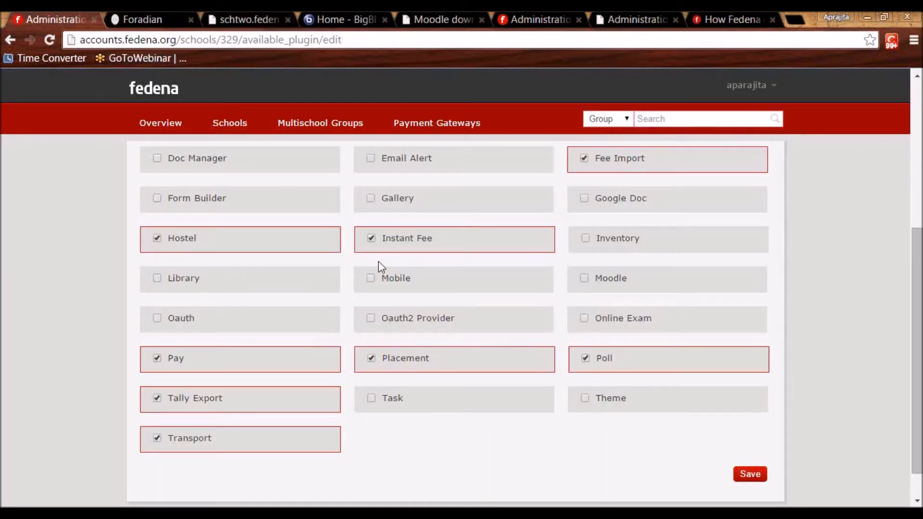
Tick the Task plugin, then open Collaboration > Tasks and start a new task.
left_click(371, 403)
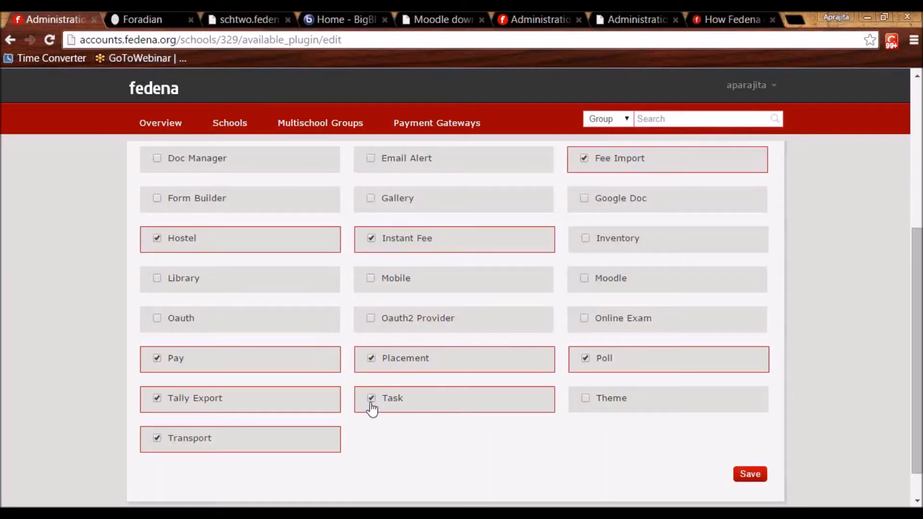
left_click(144, 19)
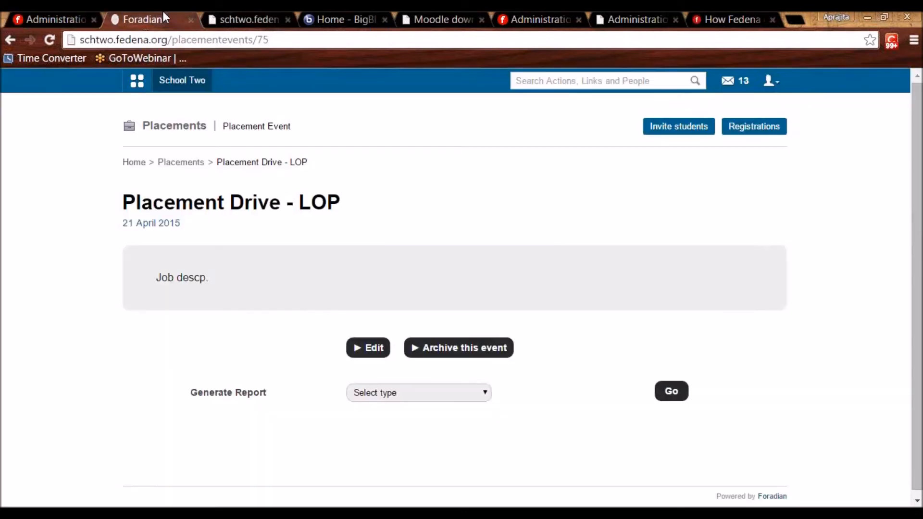
left_click(140, 92)
left_click(294, 114)
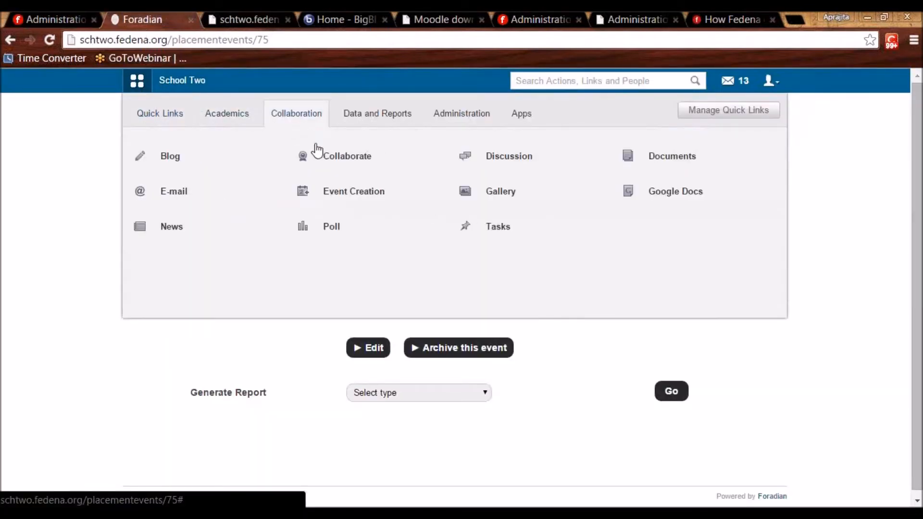
left_click(476, 229)
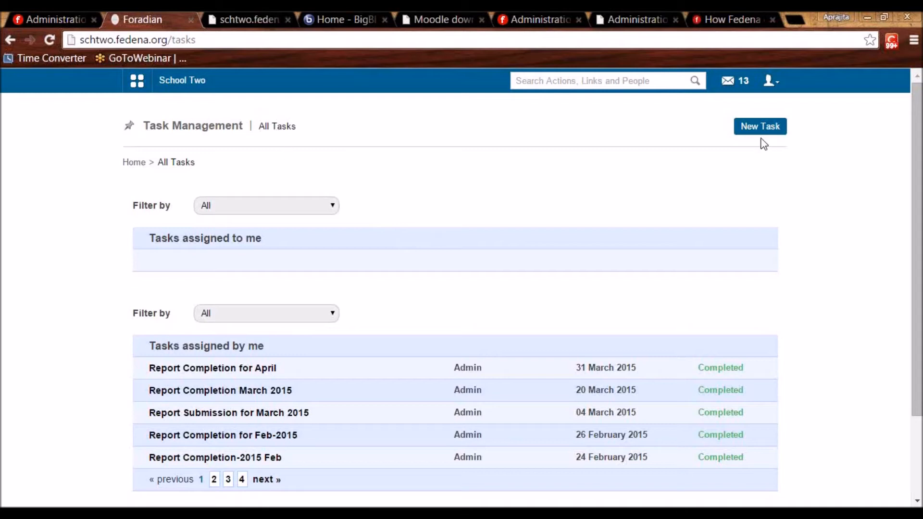
left_click(760, 128)
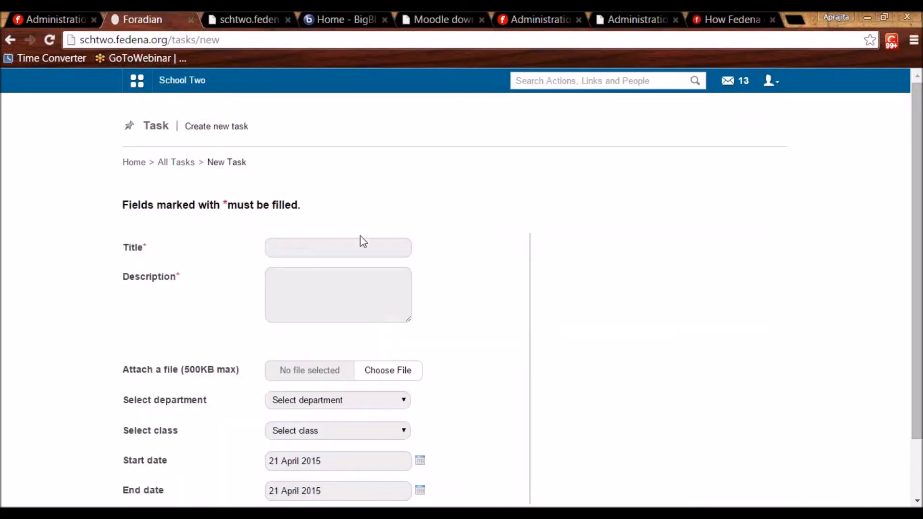
Enter the task title 'Report Submission - April 2015' and description 'PFA'.
left_click(359, 247)
type("Report Submission - A")
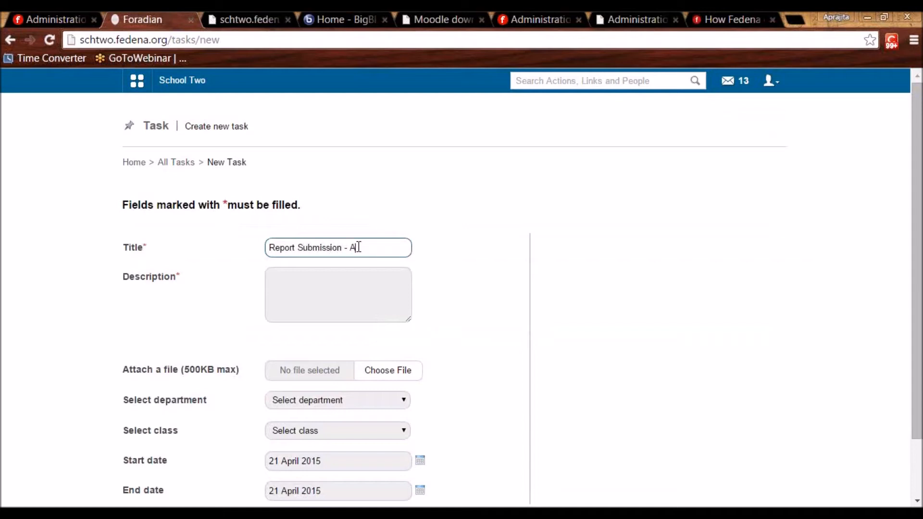
type("pril 2015")
left_click(345, 306)
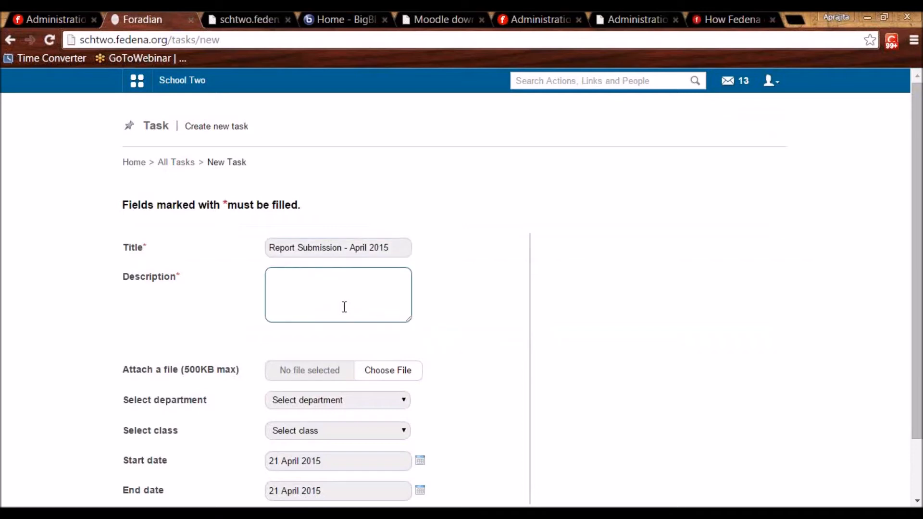
type("PFA")
left_click(474, 377)
scroll(471, 373, "down", 3)
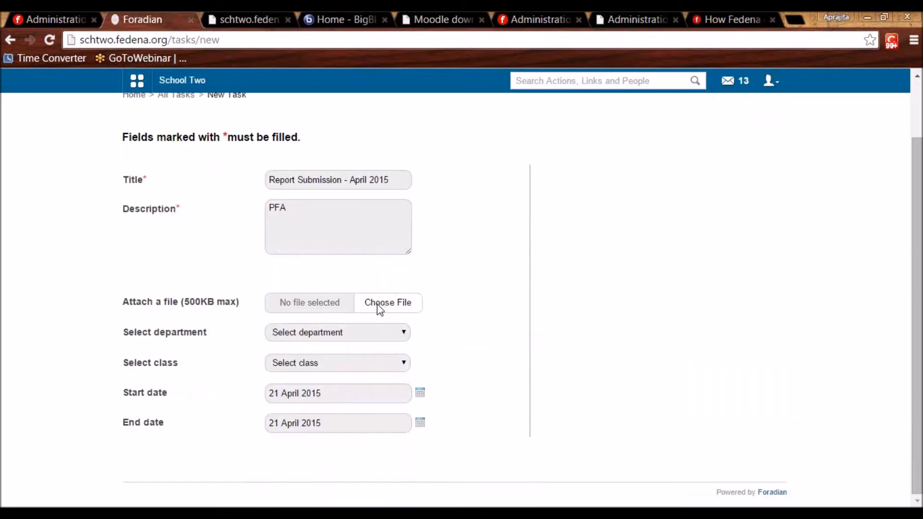
Assign the task to all English department members, check its 21 April 2015 dates, and save.
left_click(322, 332)
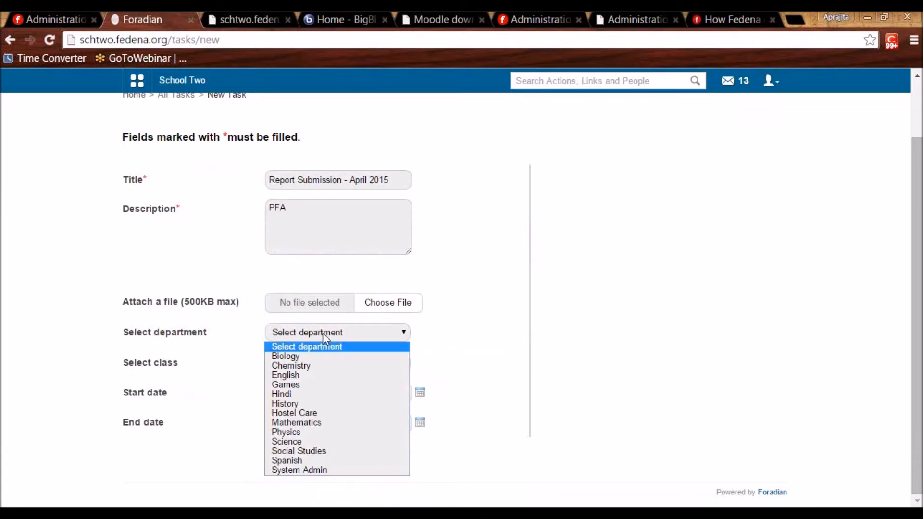
left_click(298, 376)
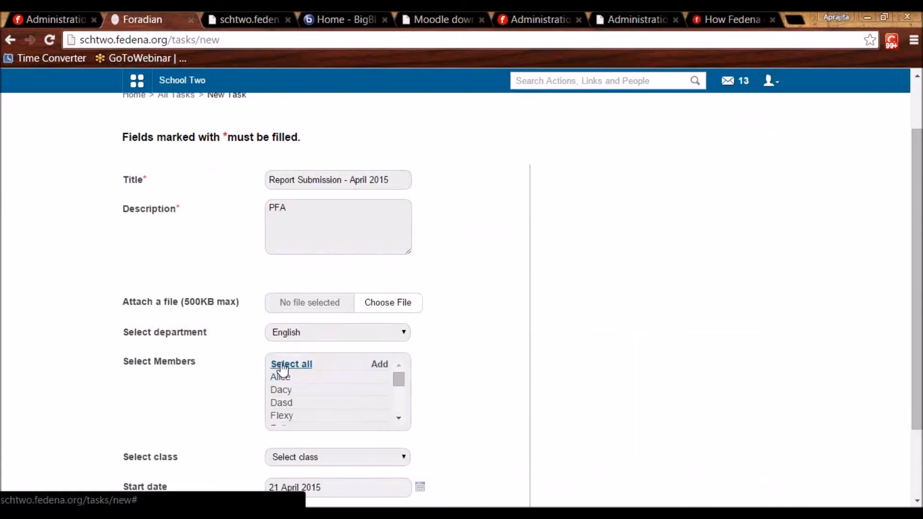
left_click(275, 366)
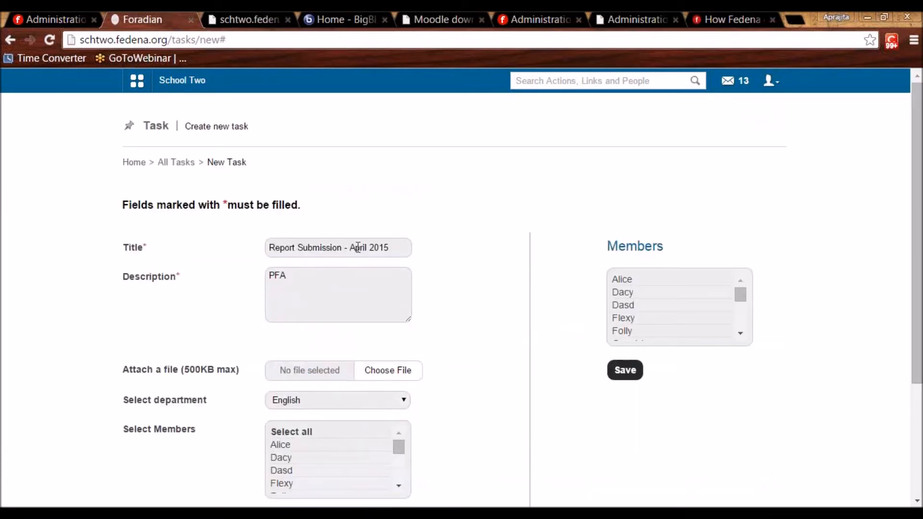
scroll(353, 251, "down", 3)
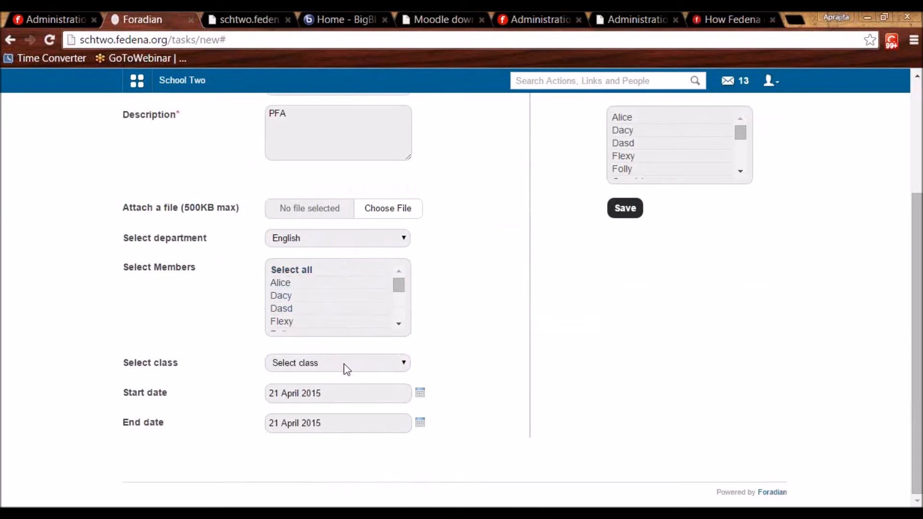
scroll(268, 274, "up", 3)
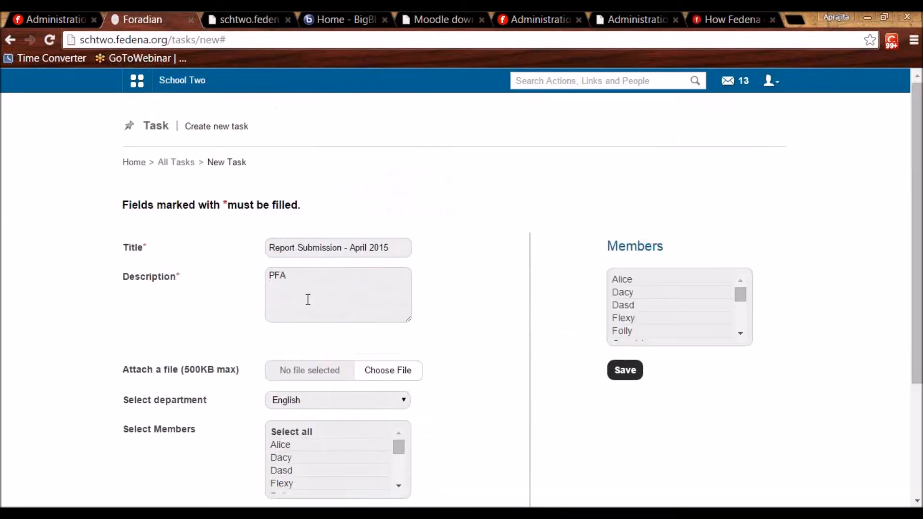
scroll(393, 283, "down", 3)
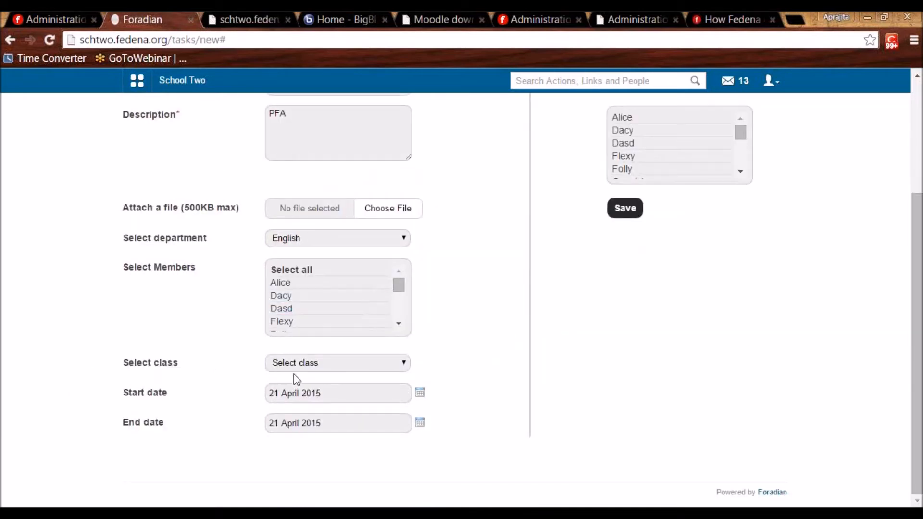
left_click(300, 402)
left_click(300, 430)
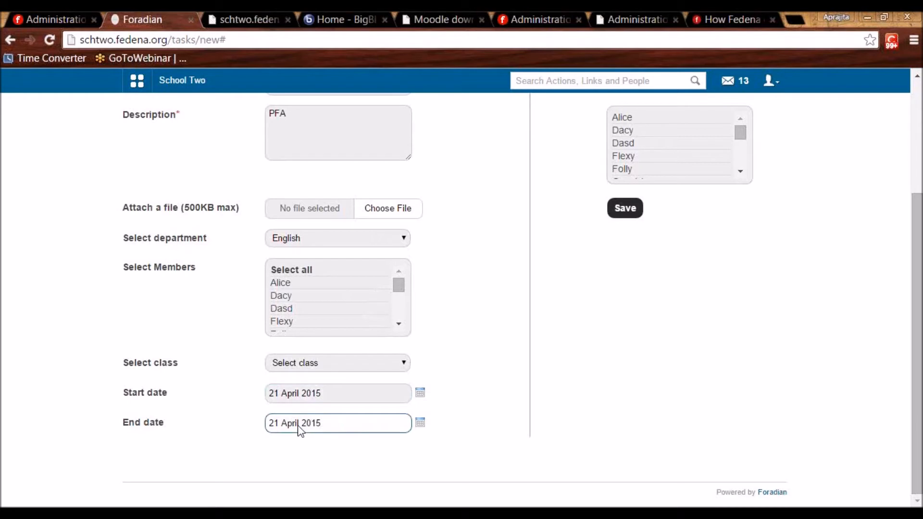
scroll(300, 429, "up", 3)
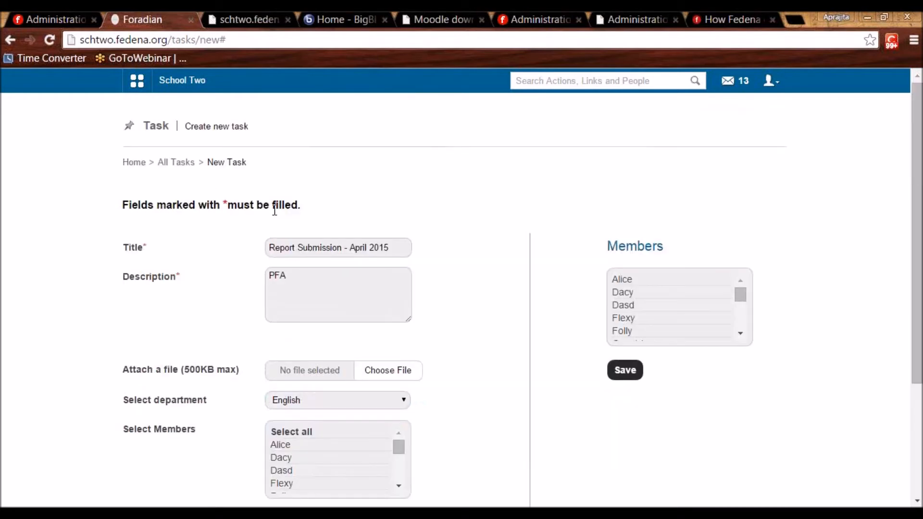
scroll(275, 210, "down", 3)
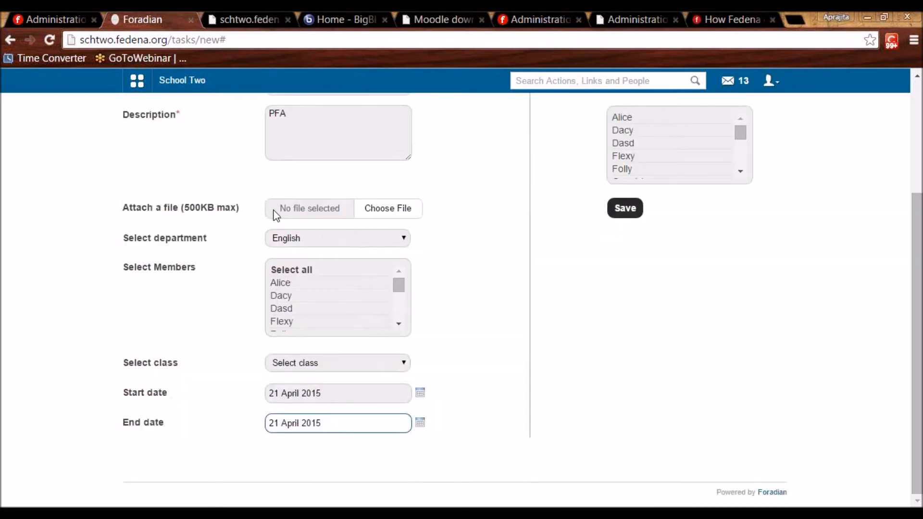
left_click(625, 218)
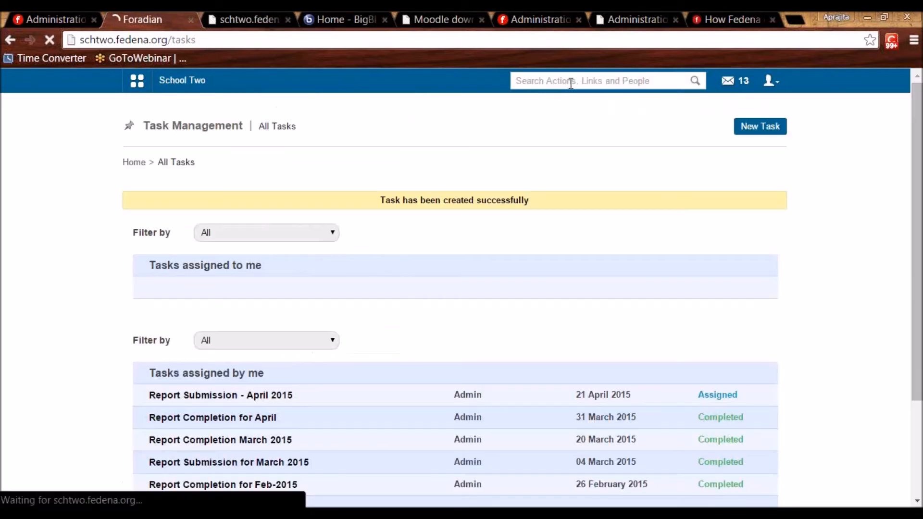
left_click(571, 83)
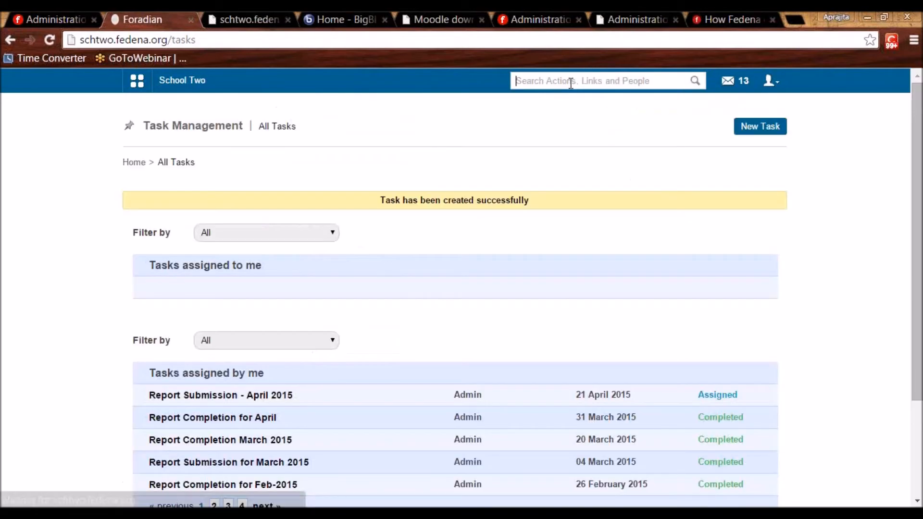
Search the employee records for the English teacher by name, then log out of admin.
type("allce")
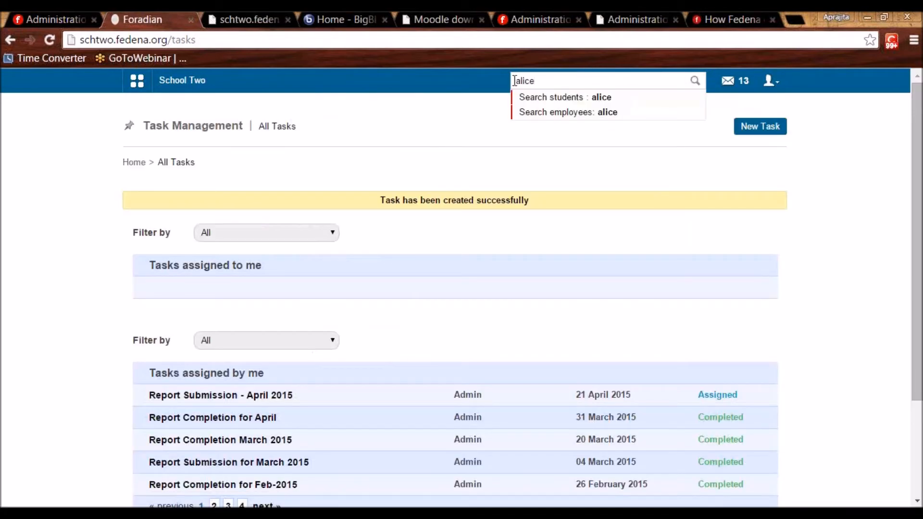
left_click(543, 115)
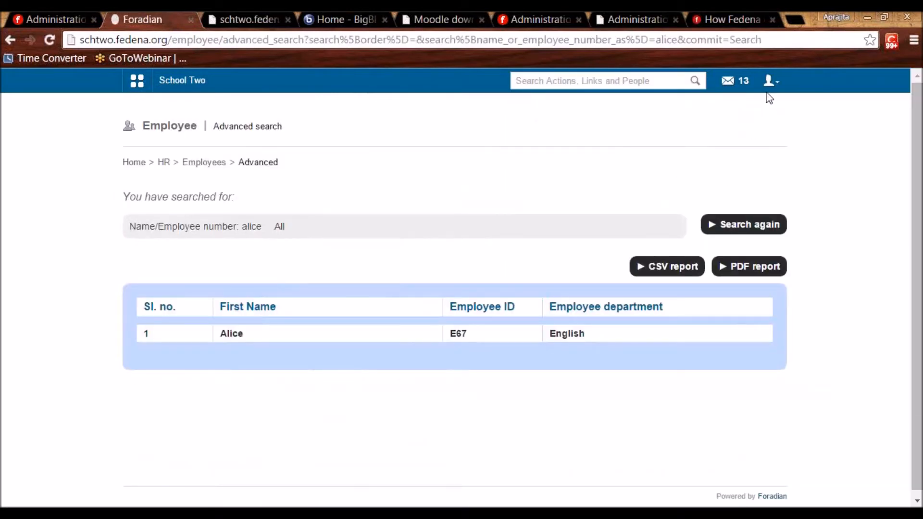
left_click(771, 82)
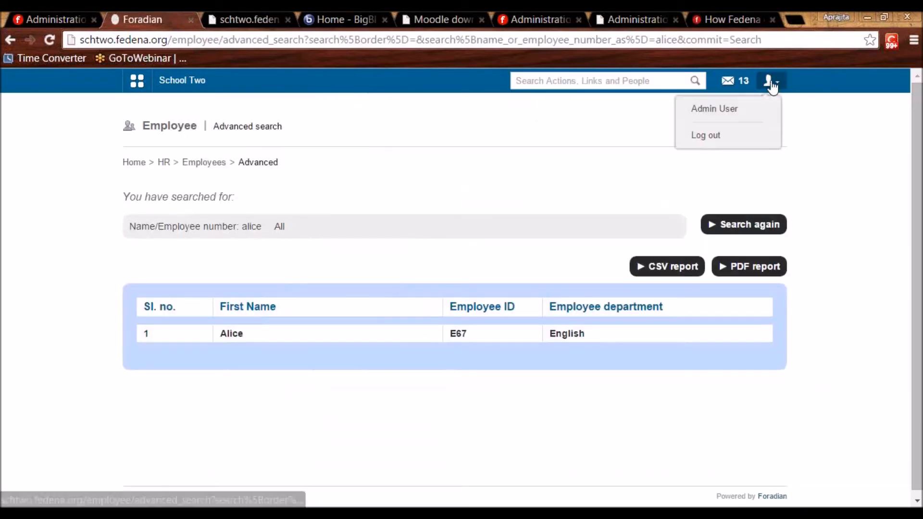
left_click(748, 140)
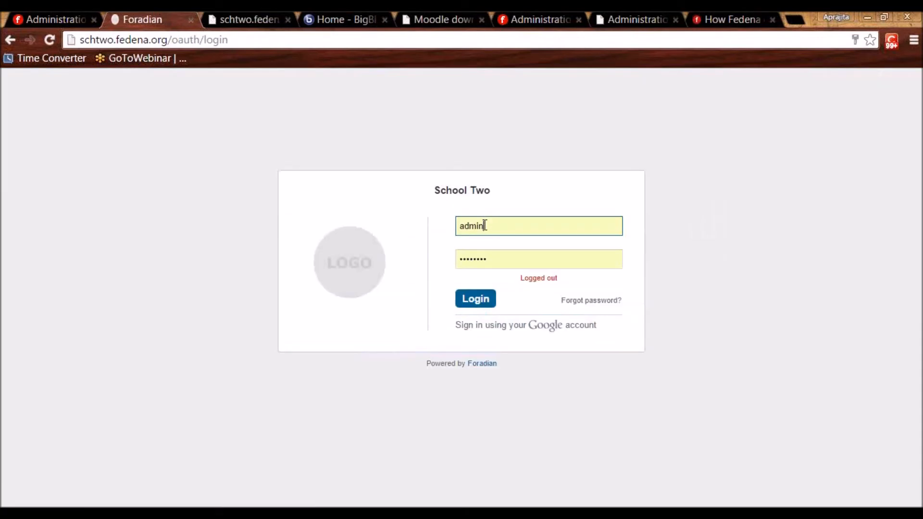
Log in with the teacher's employee ID and password, retrying after the first attempt fails.
double_click(477, 233)
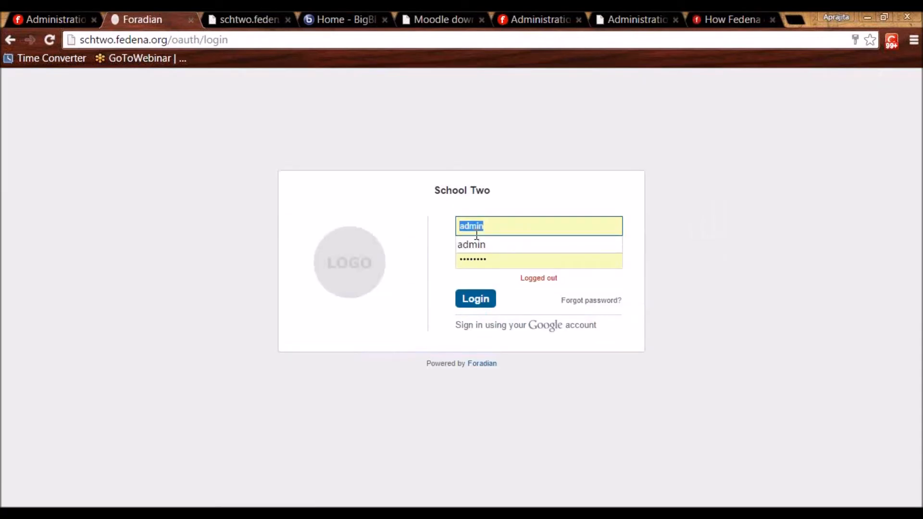
type("E67")
key("Tab")
type("••")
left_click(476, 234)
type("7123")
key("Return")
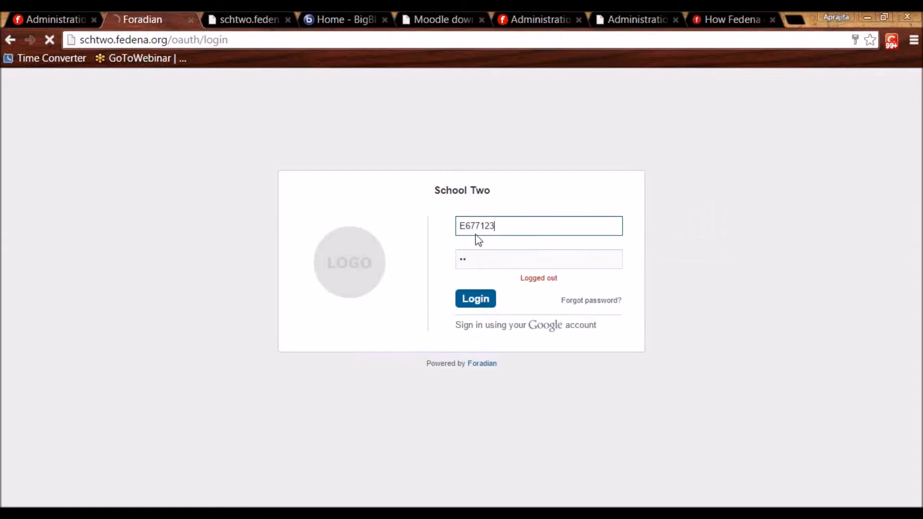
double_click(474, 228)
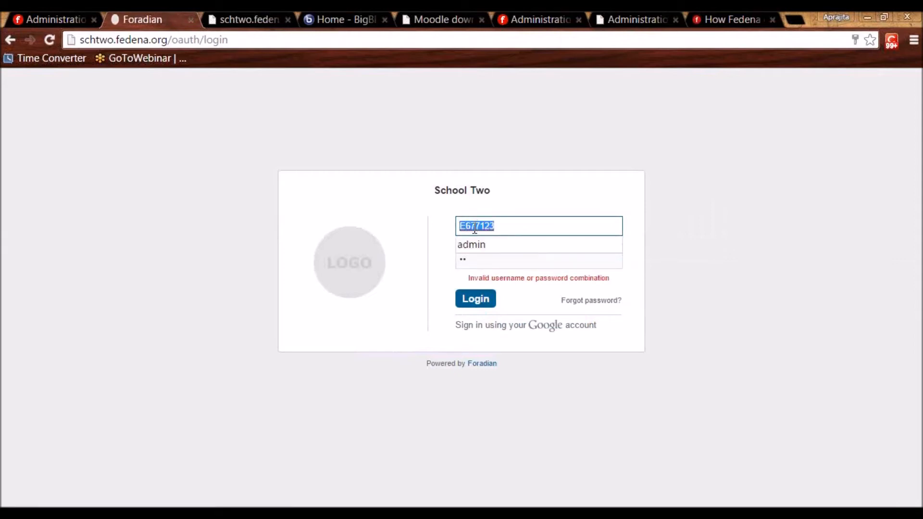
type("E67")
key("Tab")
type("••••••")
key("Return")
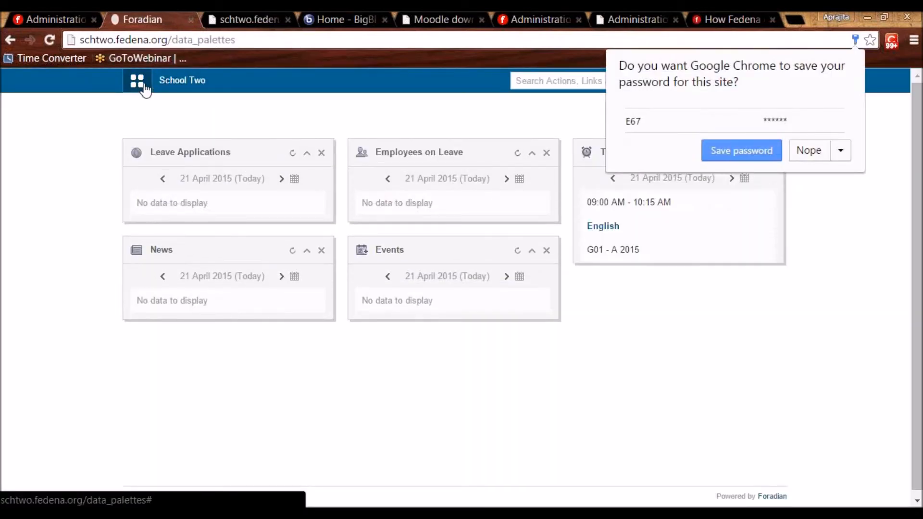
Open the Report Submission - April 2015 task from Collaboration > Tasks.
left_click(143, 88)
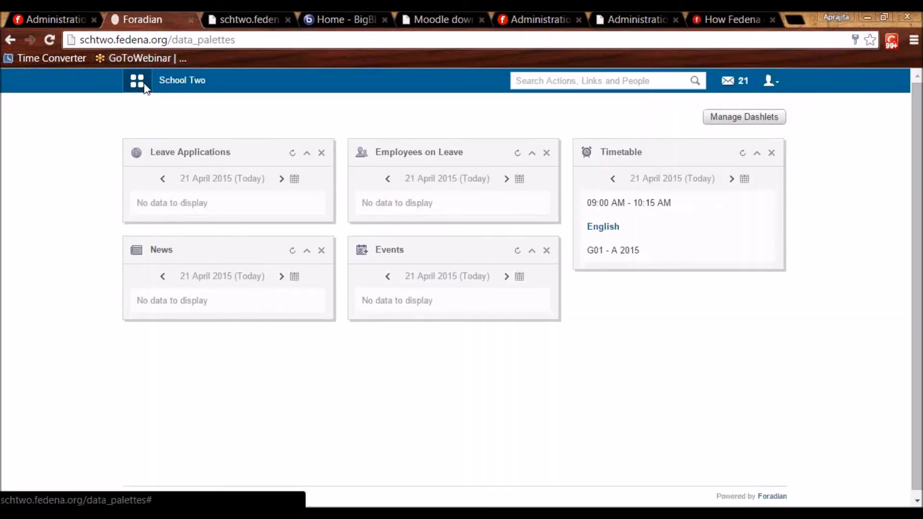
left_click(278, 119)
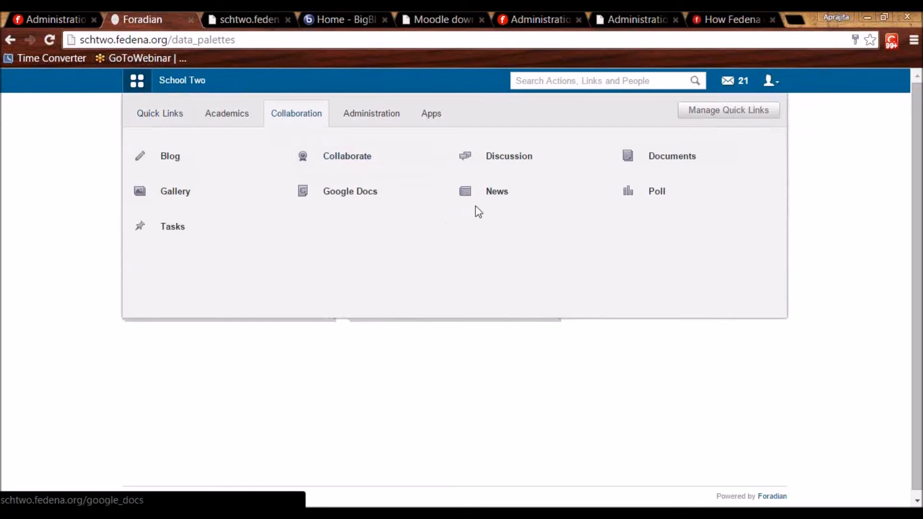
left_click(179, 223)
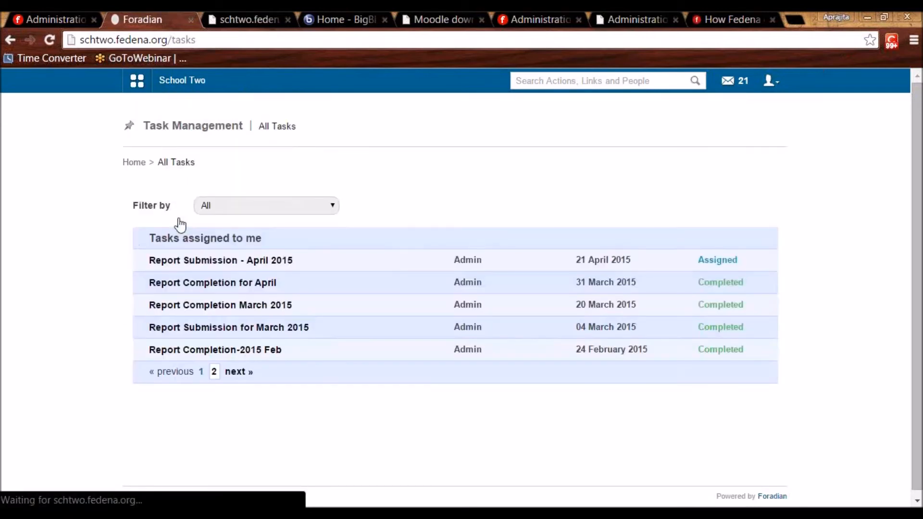
left_click_drag(154, 239, 296, 243)
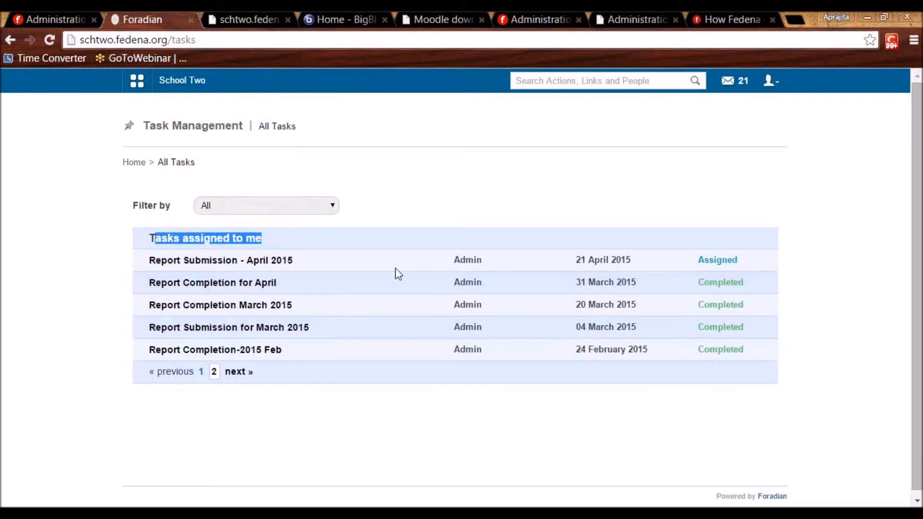
left_click(225, 260)
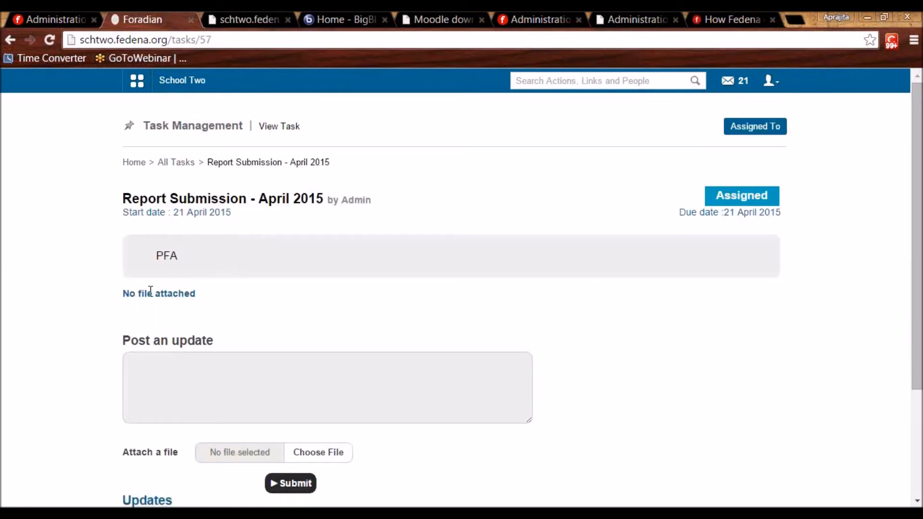
left_click_drag(124, 293, 204, 292)
left_click(228, 308)
scroll(207, 344, "down", 3)
Post the update 'Completed' on the task and view its Assigned To list.
left_click(185, 237)
type("Completed")
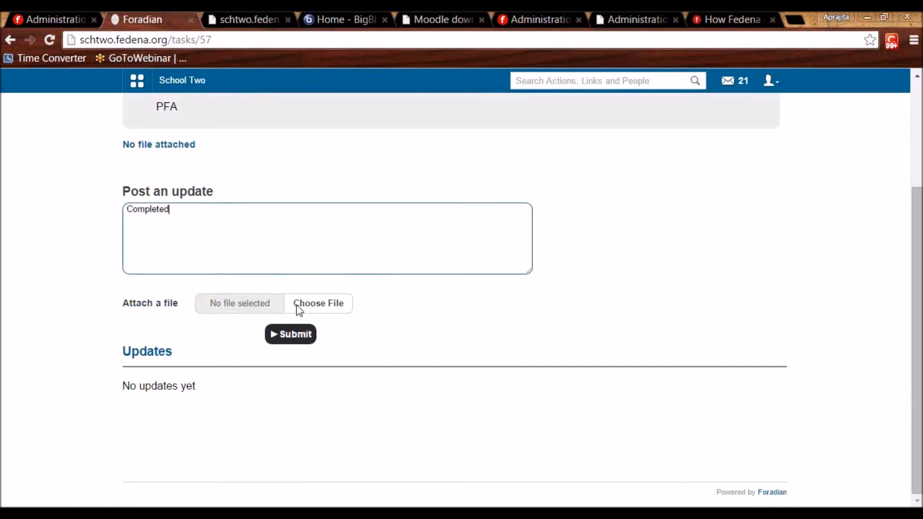
left_click(303, 335)
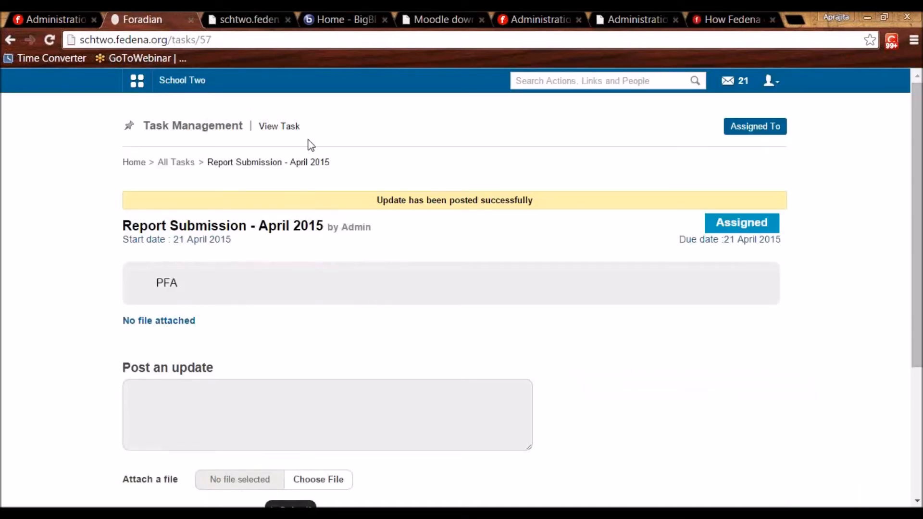
left_click(736, 137)
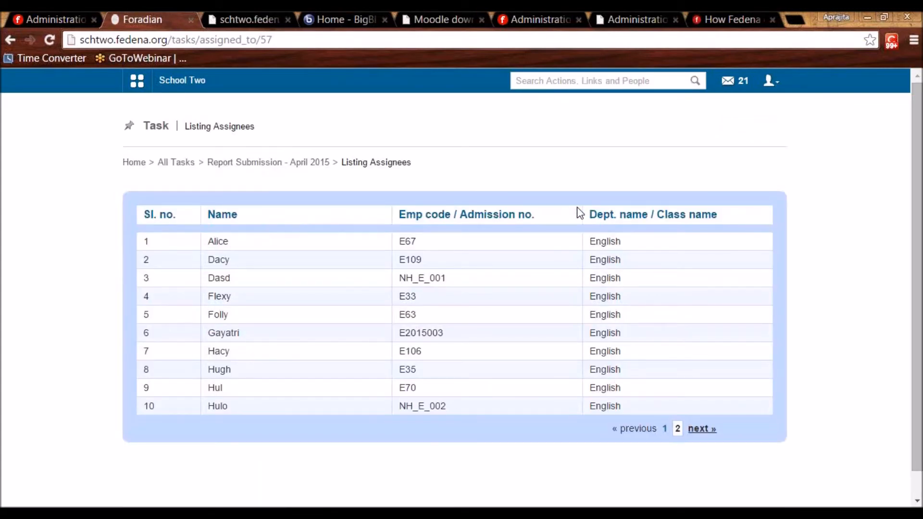
Log out of the employee account and sign back in as administrator.
left_click(769, 82)
left_click(742, 139)
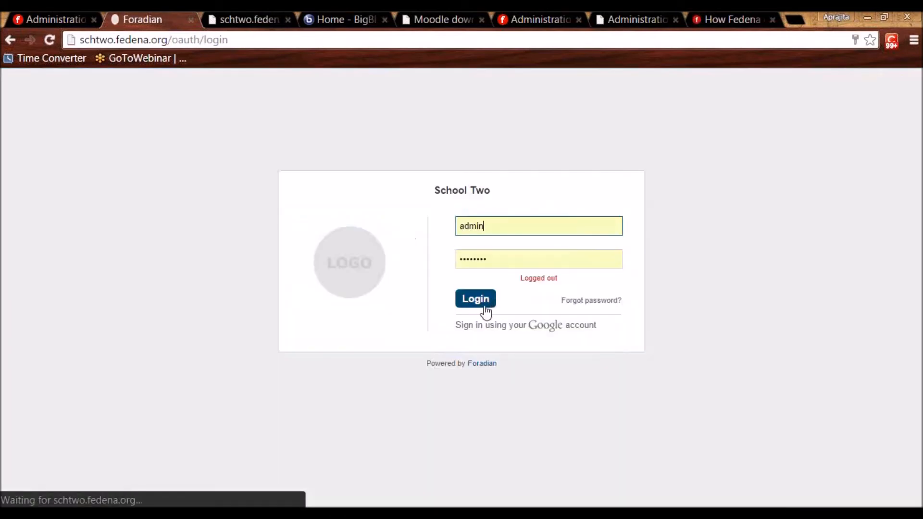
left_click(474, 298)
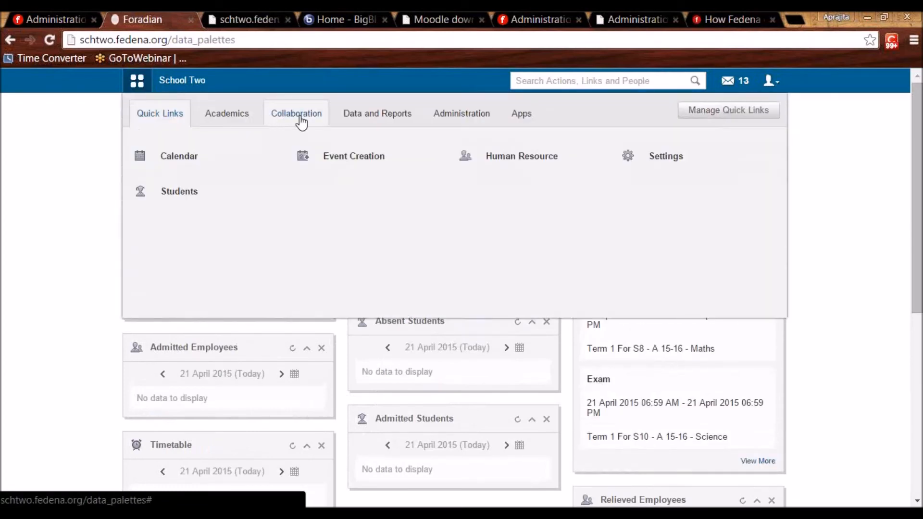
Open the Report Submission - April 2015 task and review its Completed update.
left_click(300, 119)
left_click(495, 237)
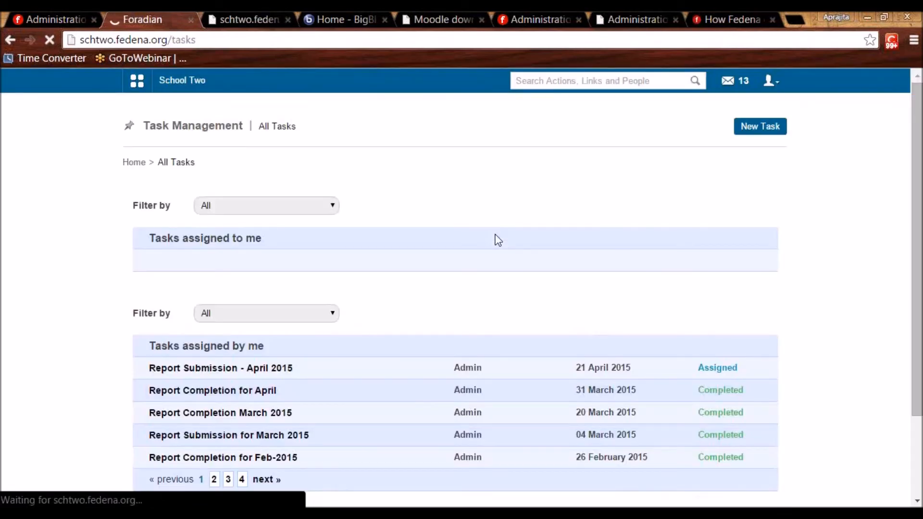
scroll(205, 345, "down", 3)
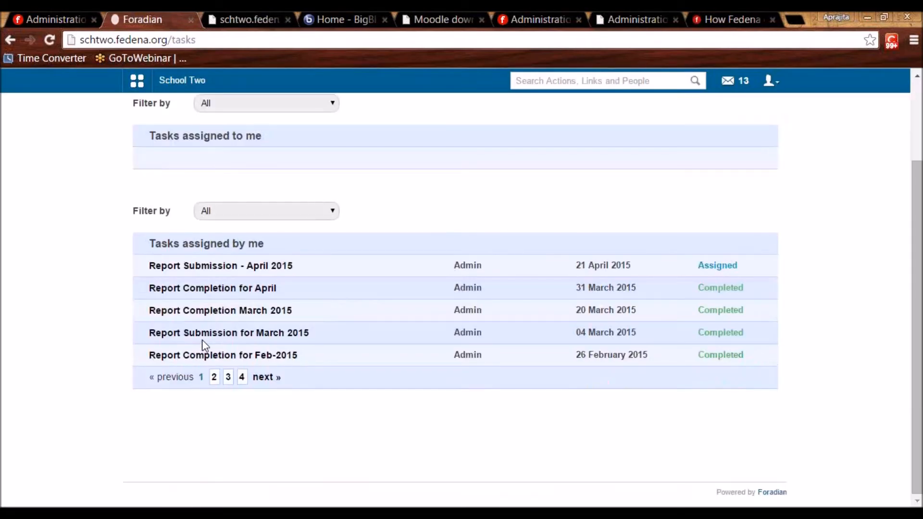
left_click(217, 269)
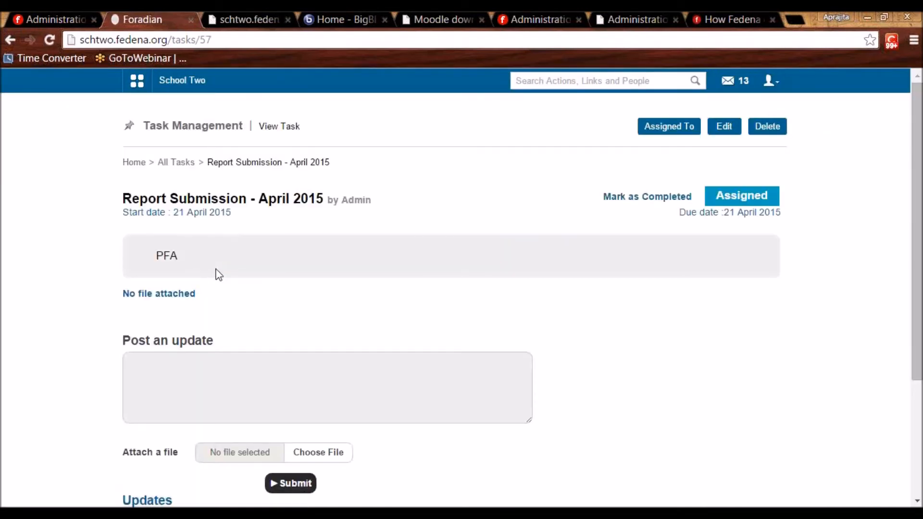
scroll(244, 298, "down", 4)
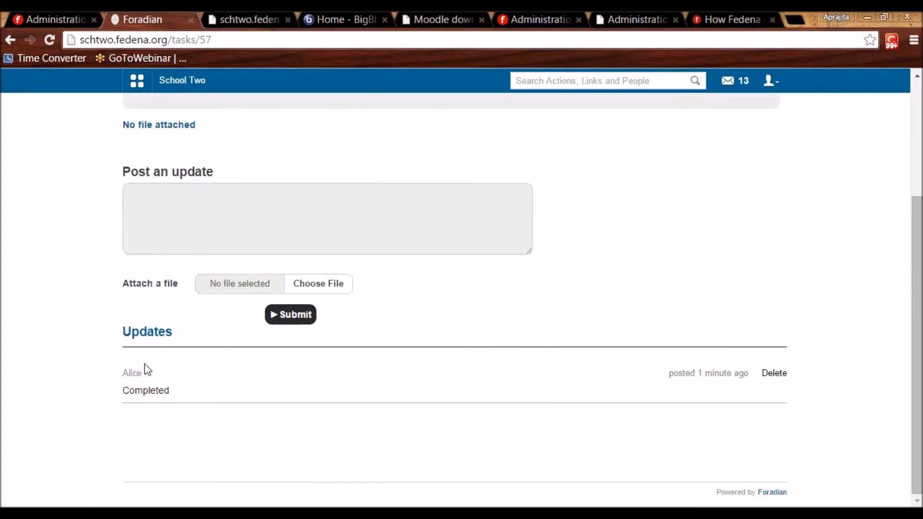
left_click_drag(129, 389, 177, 406)
left_click_drag(136, 373, 281, 373)
left_click(281, 373)
scroll(281, 373, "up", 4)
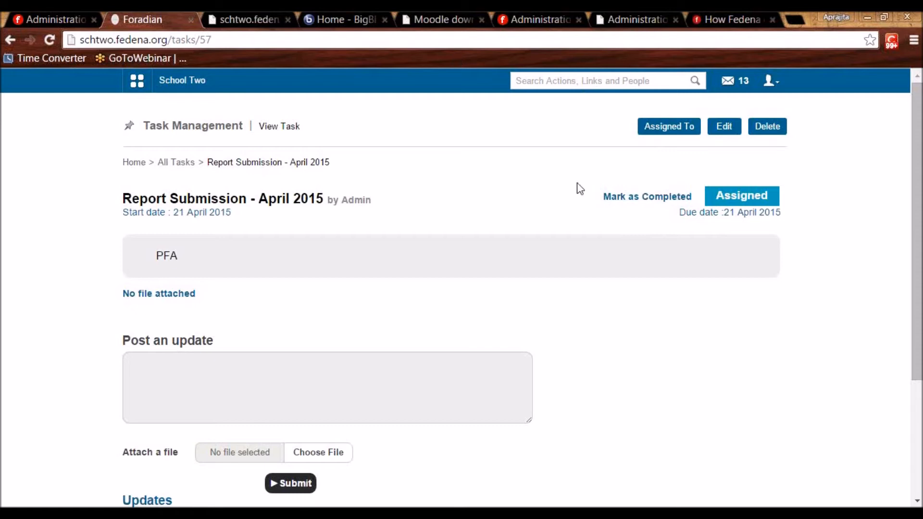
scroll(618, 226, "down", 4)
scroll(620, 231, "up", 4)
Tick Discussion in the school's available plugins, then return to the school site's tab.
left_click(245, 10)
left_click(41, 14)
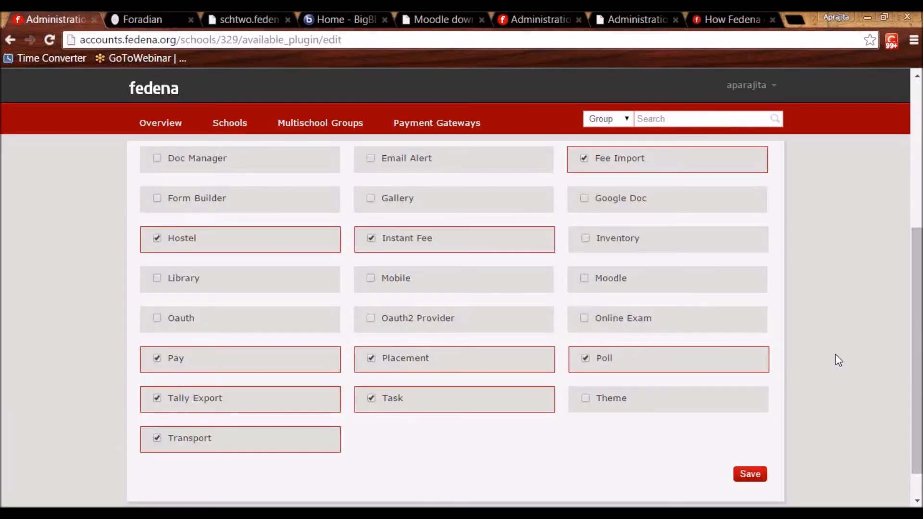
left_click_drag(918, 353, 911, 294)
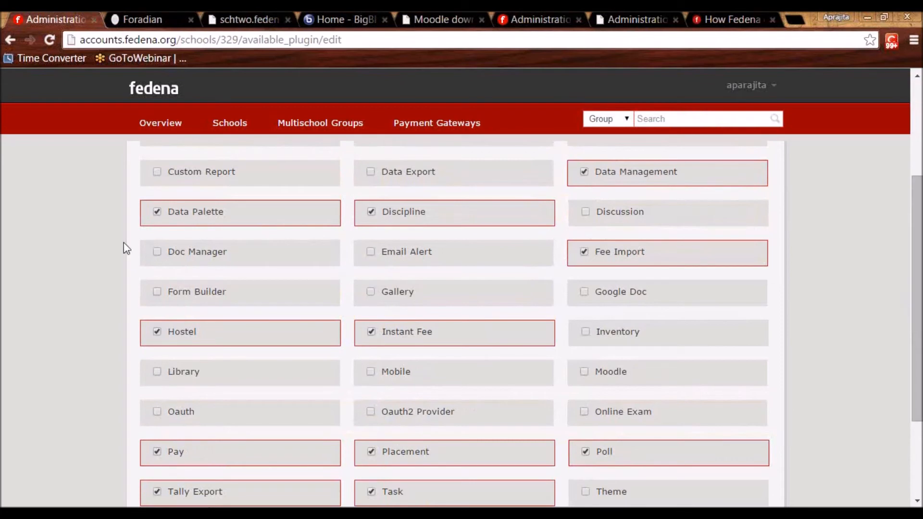
left_click(586, 212)
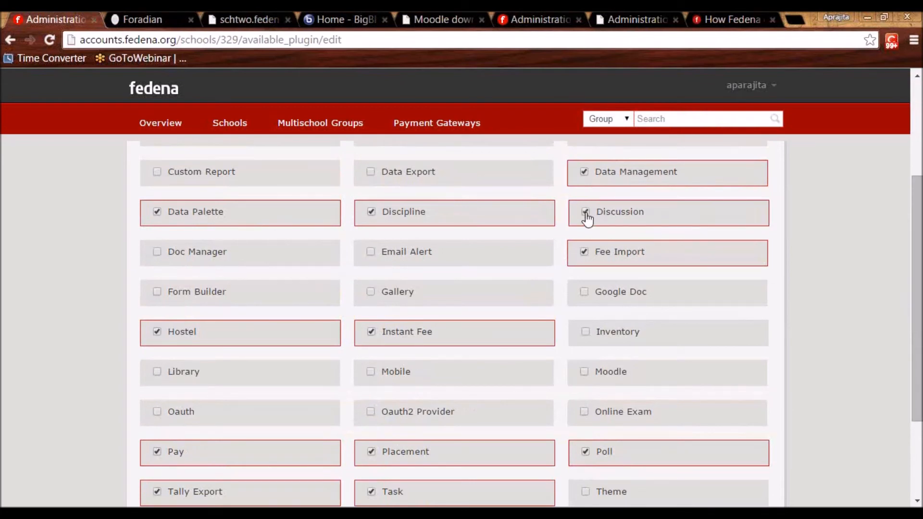
left_click(140, 11)
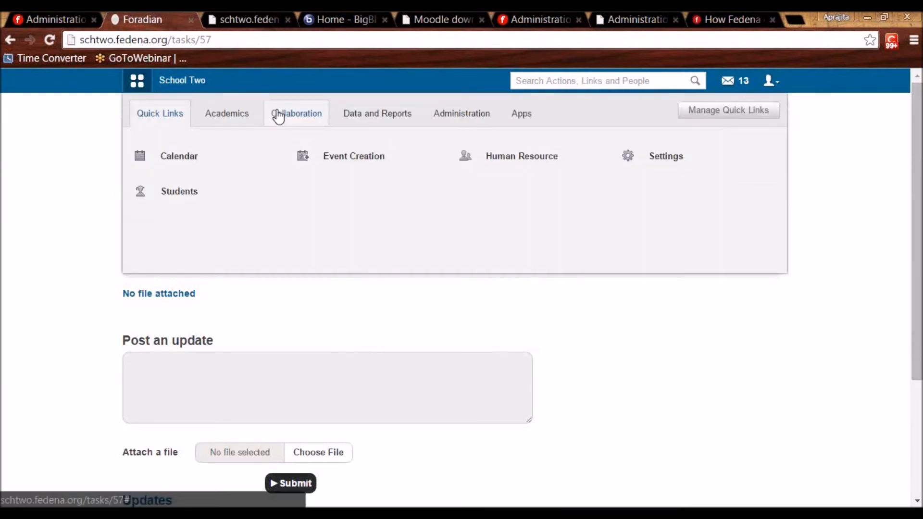
Open Collaboration > Discussion and begin creating a new discussion group.
left_click(279, 116)
left_click(514, 166)
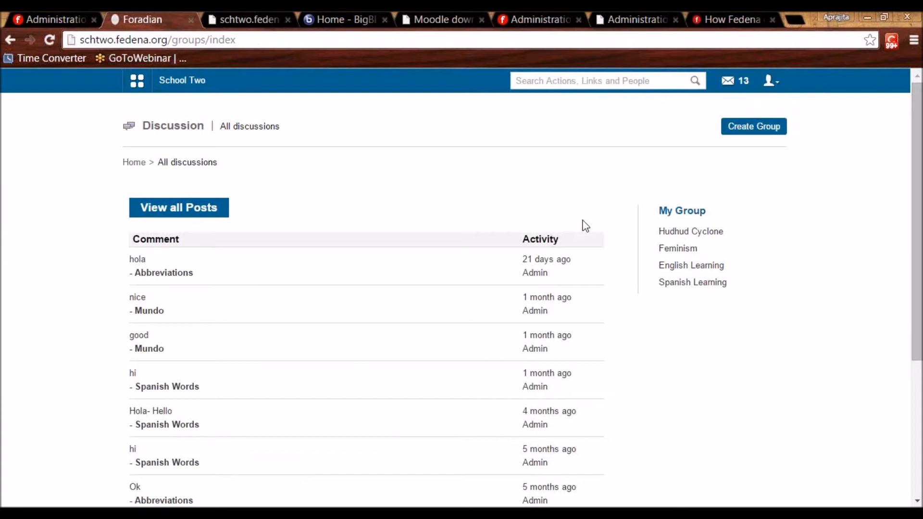
left_click(767, 140)
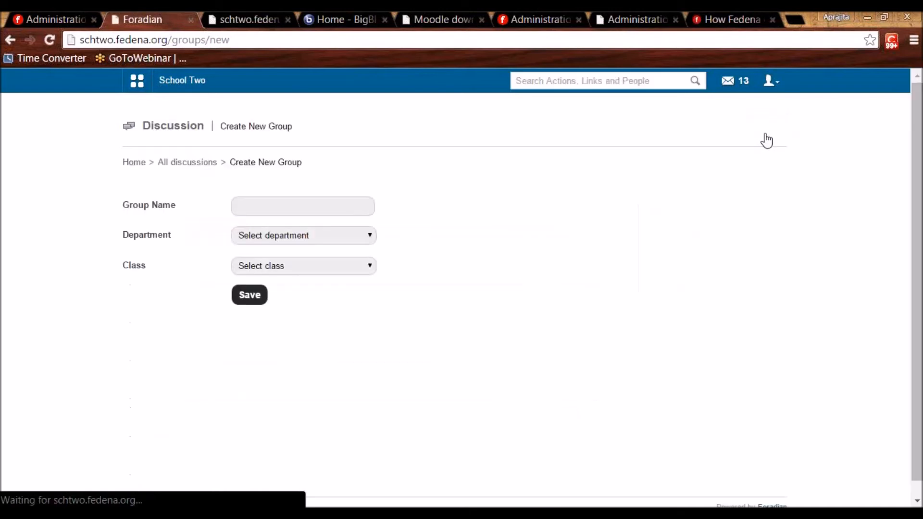
left_click(315, 208)
type("Spanish Learning")
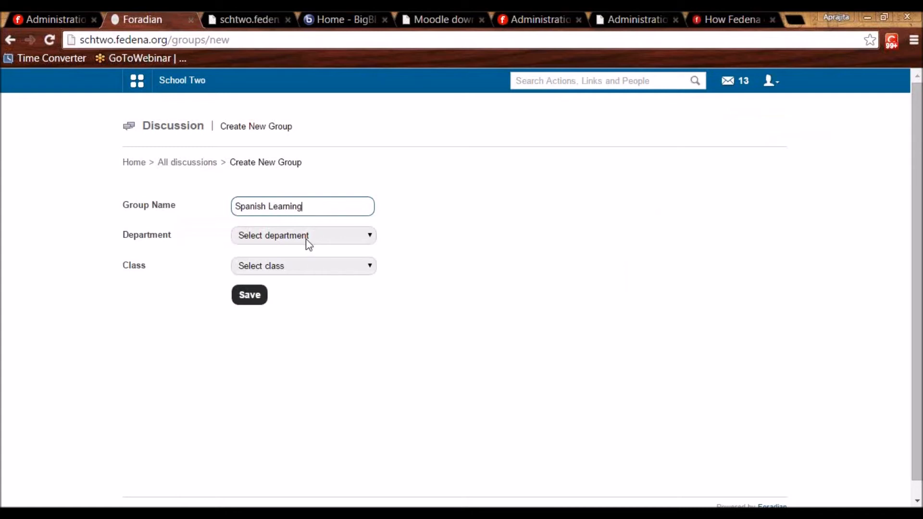
left_click(306, 236)
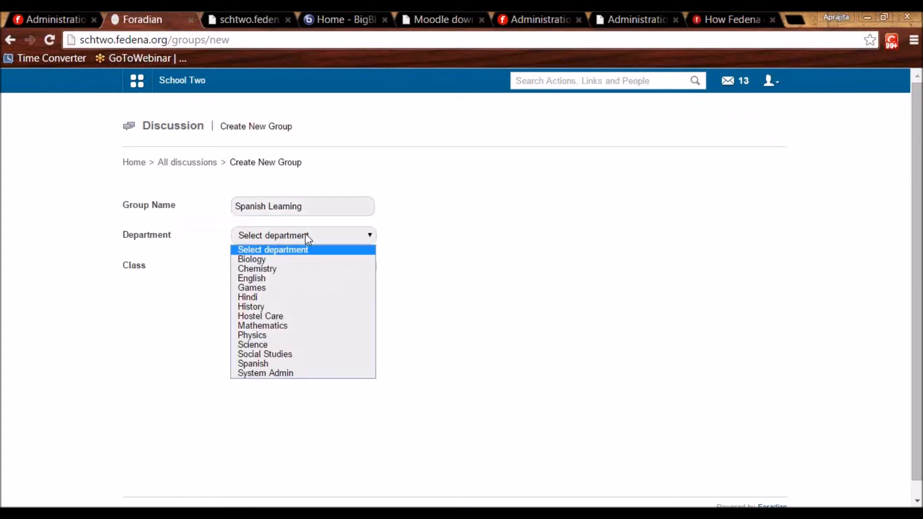
left_click(277, 363)
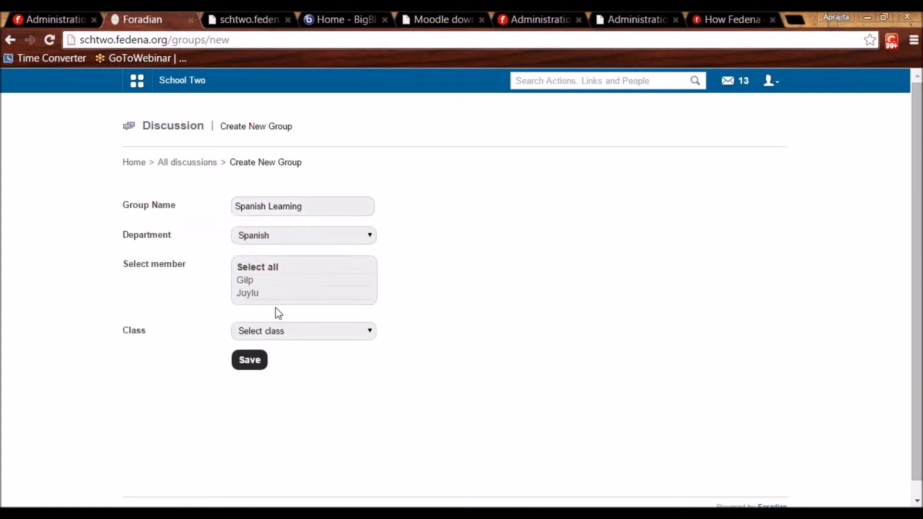
left_click(248, 284)
left_click(274, 332)
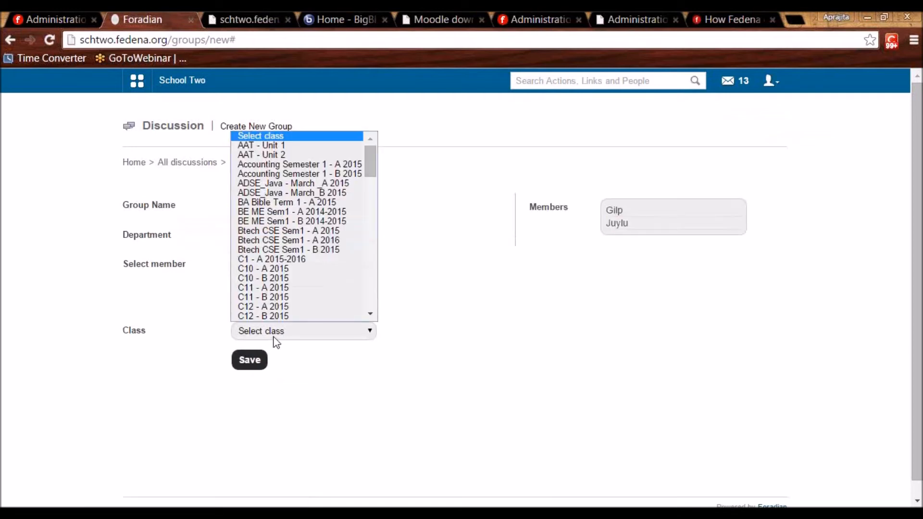
left_click(249, 264)
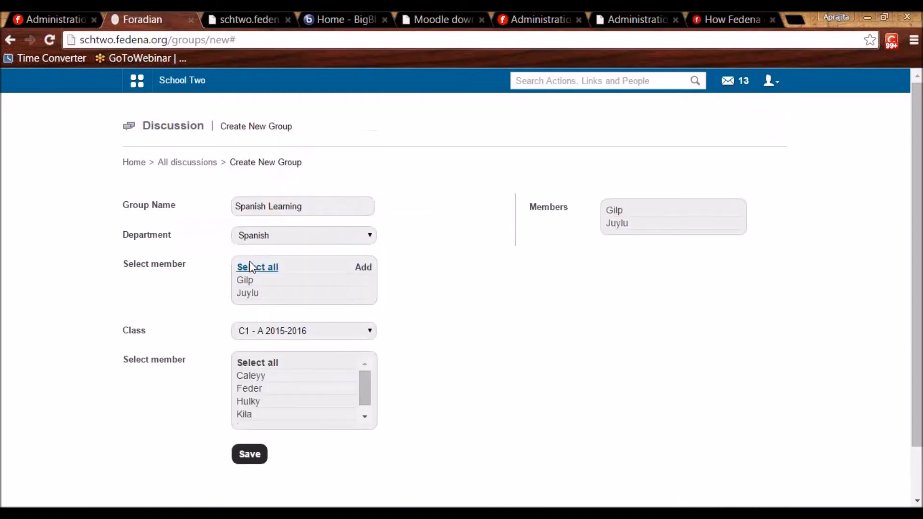
left_click(249, 363)
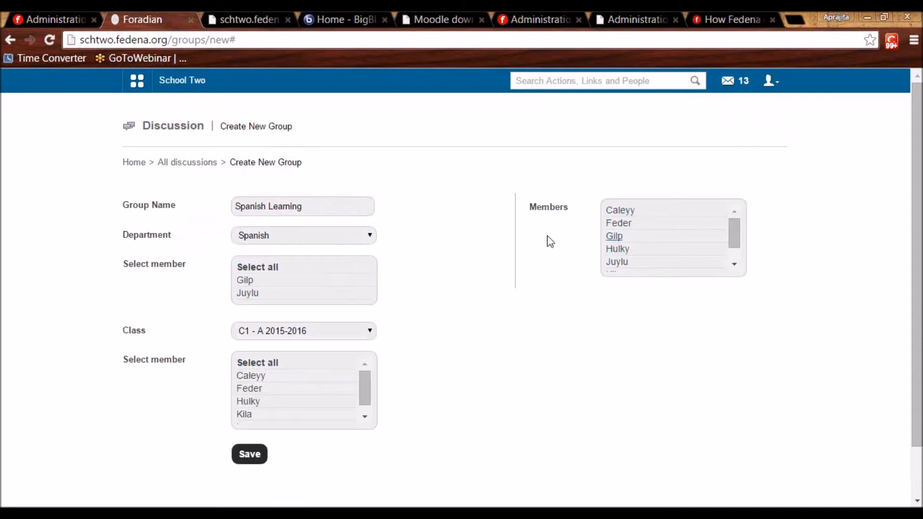
left_click(199, 163)
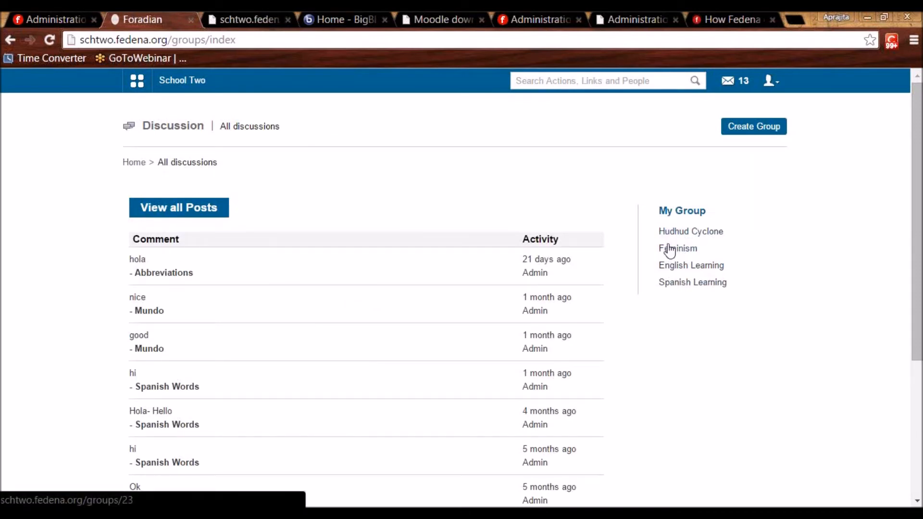
Open the Spanish Learning discussion group.
left_click(685, 287)
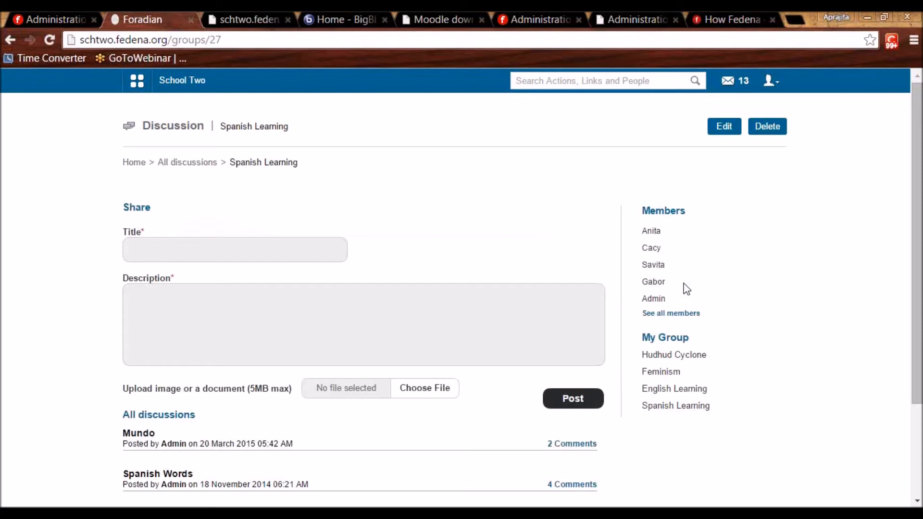
scroll(168, 240, "down", 3)
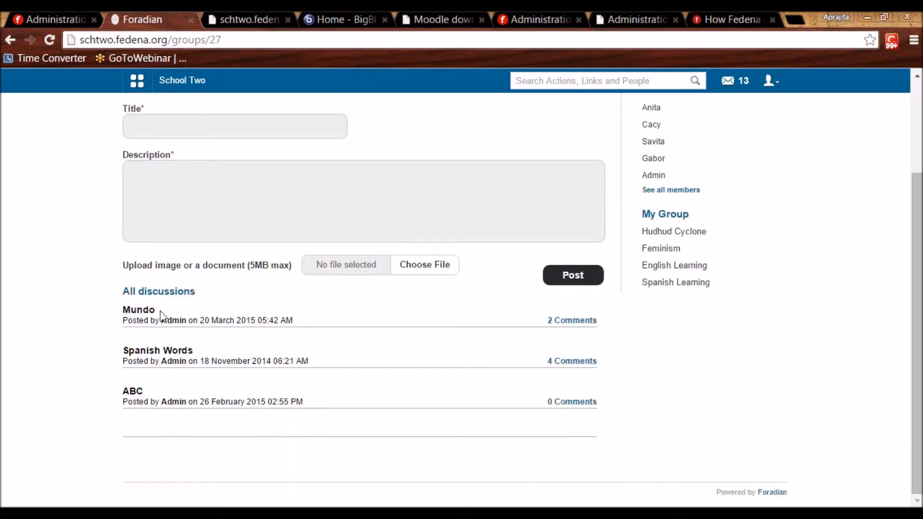
scroll(539, 308, "up", 3)
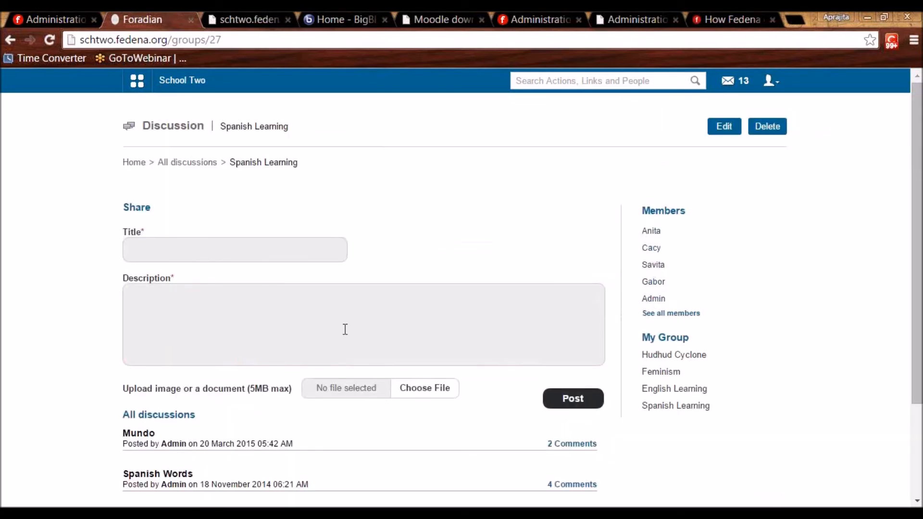
scroll(345, 329, "down", 3)
scroll(284, 322, "up", 3)
Post a discussion titled 'Pollo' with description 'Chicken'.
left_click(215, 244)
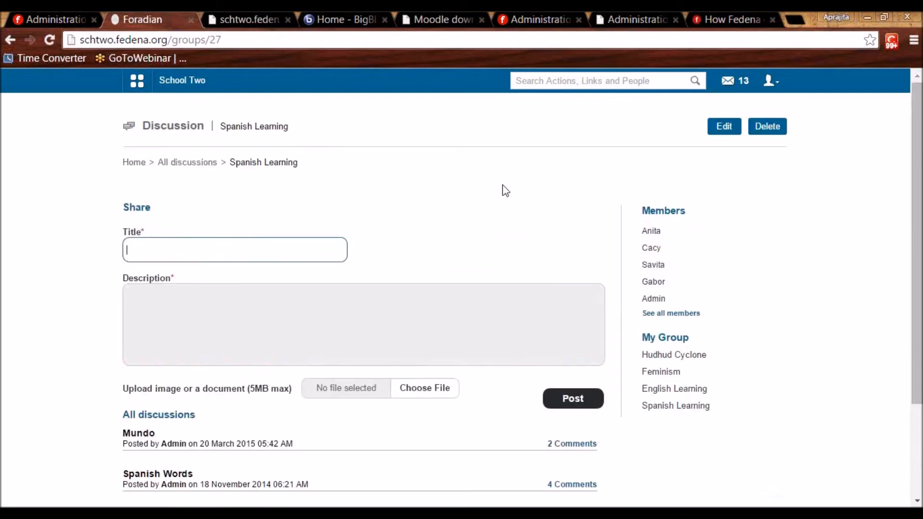
mouse_move(647, 300)
type("Pollo")
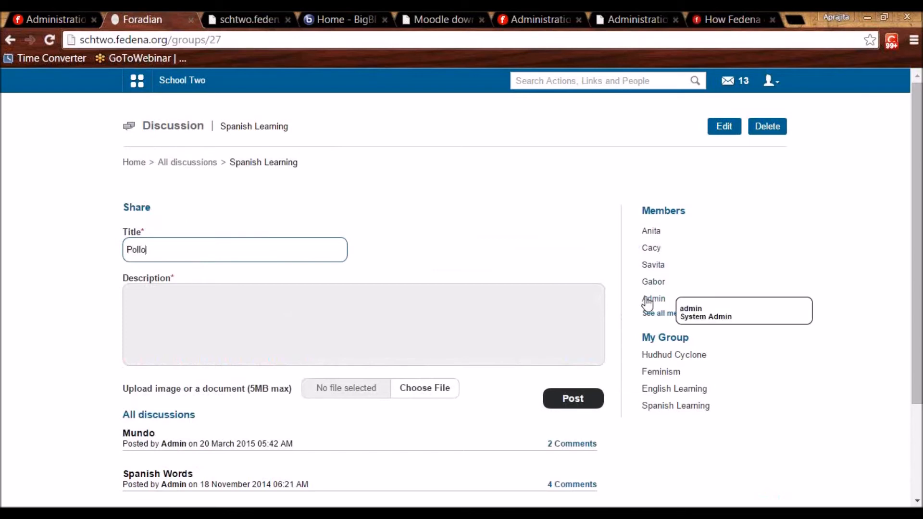
key("Tab")
type("Chicken")
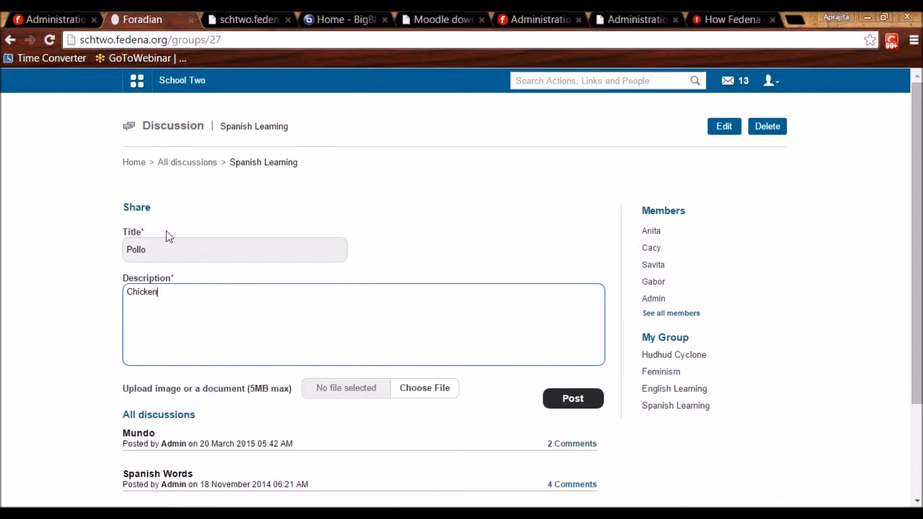
scroll(223, 295, "down", 3)
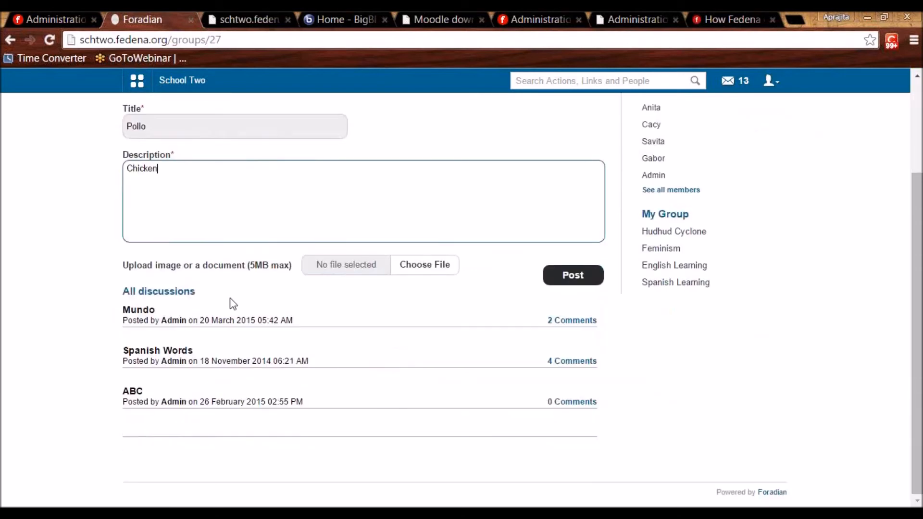
left_click(567, 281)
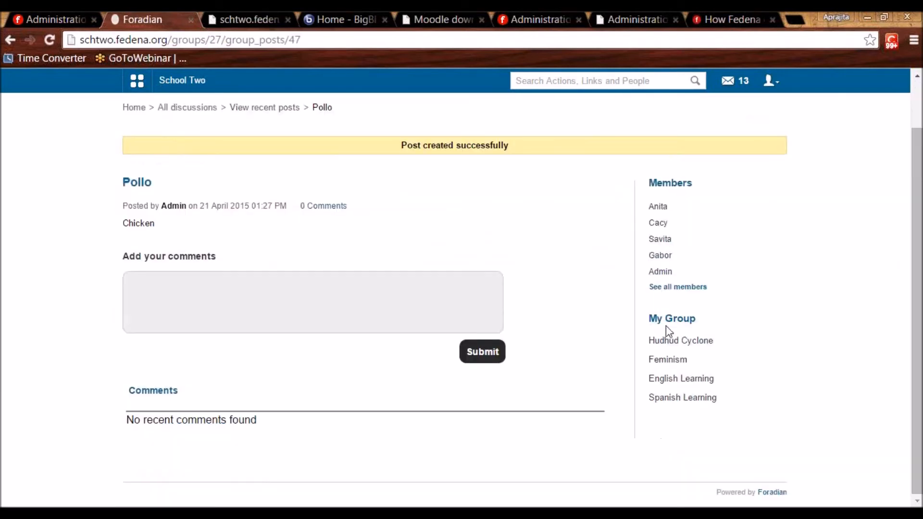
left_click(151, 283)
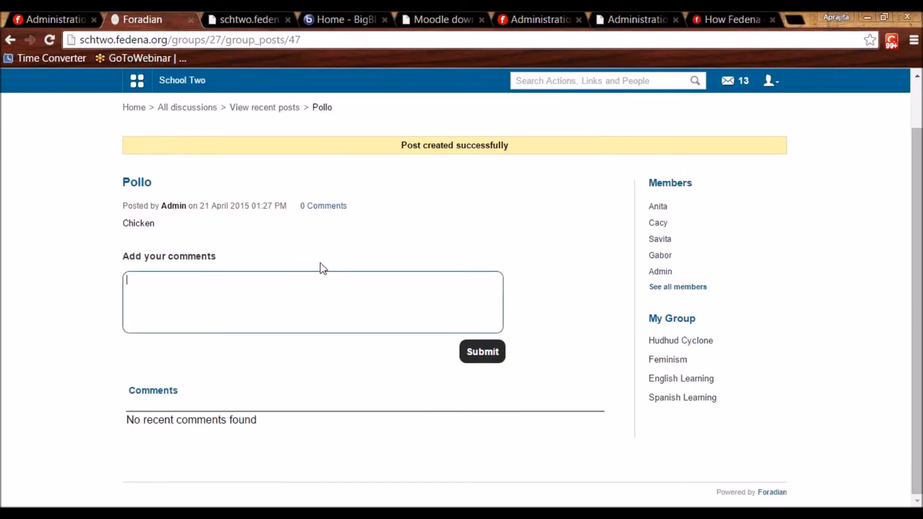
scroll(323, 268, "up", 1)
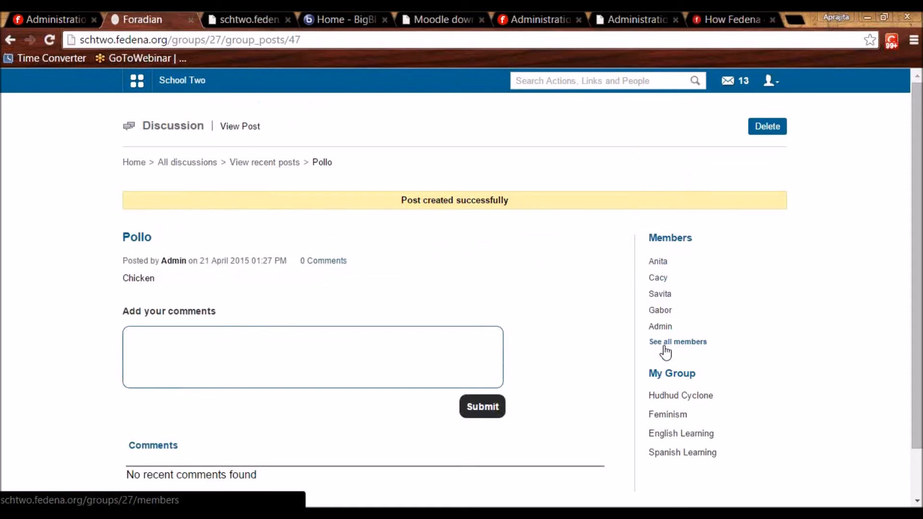
Tick Doc Manager in the Administration tab's plugin list, then return to the school site.
left_click(73, 14)
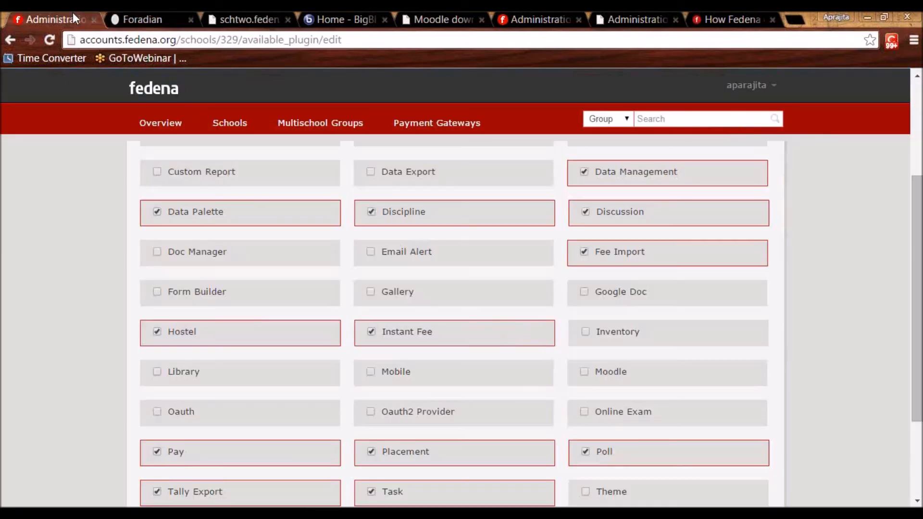
left_click(160, 255)
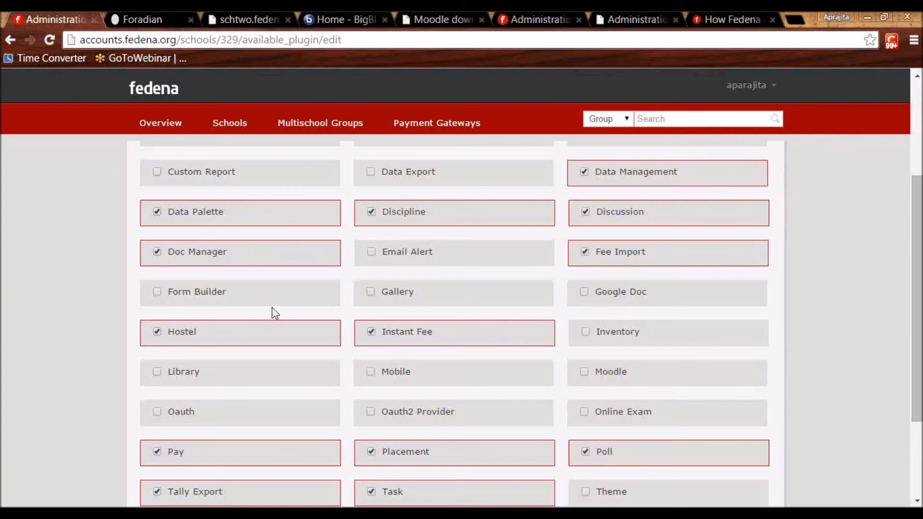
left_click(161, 15)
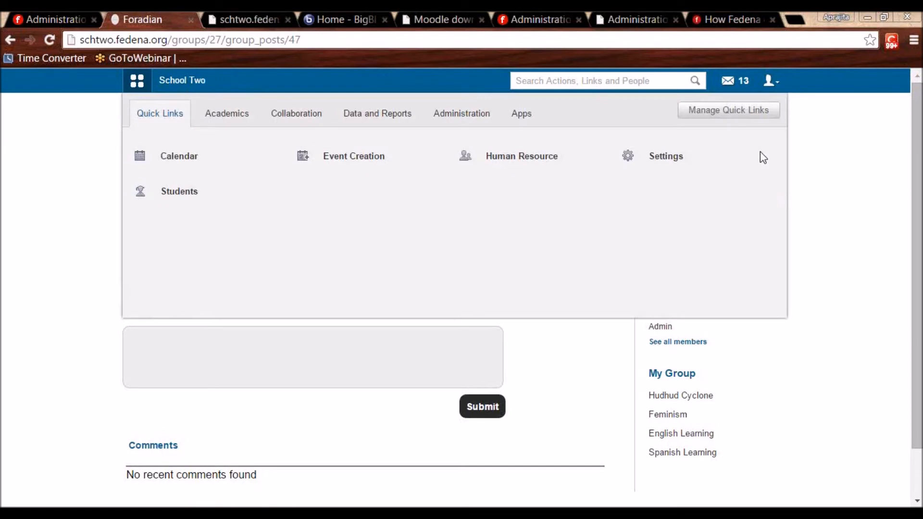
Open Doc Manager from Collaboration > Documents and bring up its Create page.
left_click(379, 126)
left_click(302, 126)
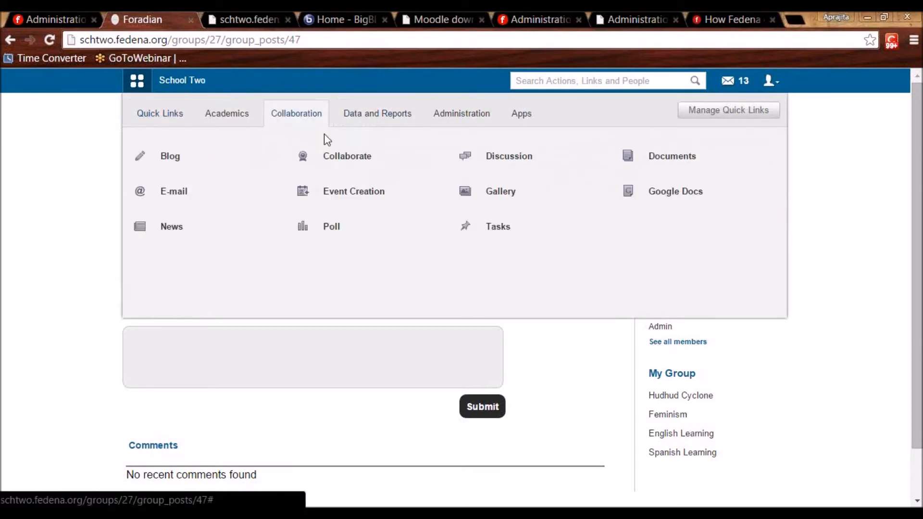
left_click(653, 172)
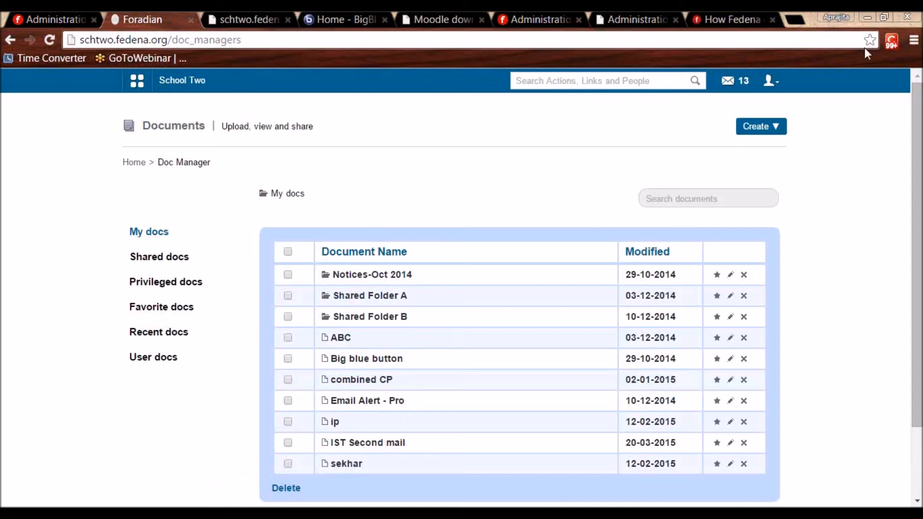
left_click(765, 127)
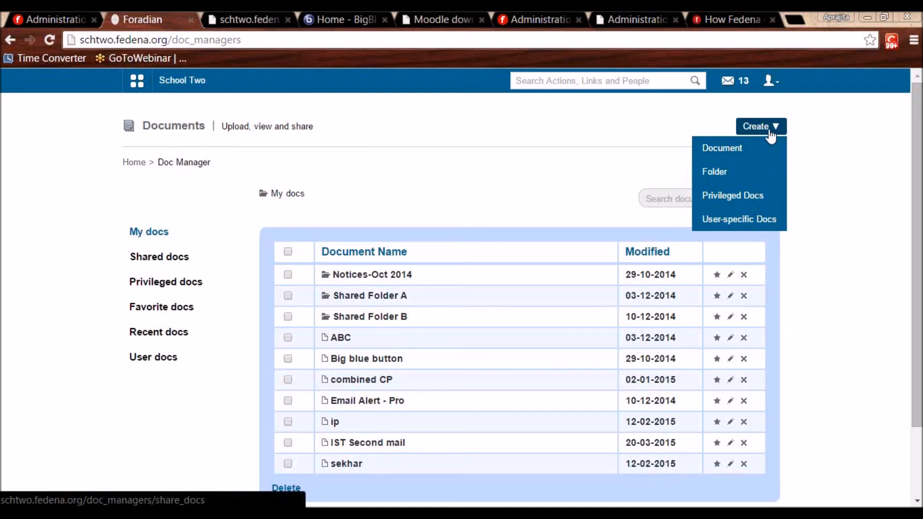
mouse_move(753, 133)
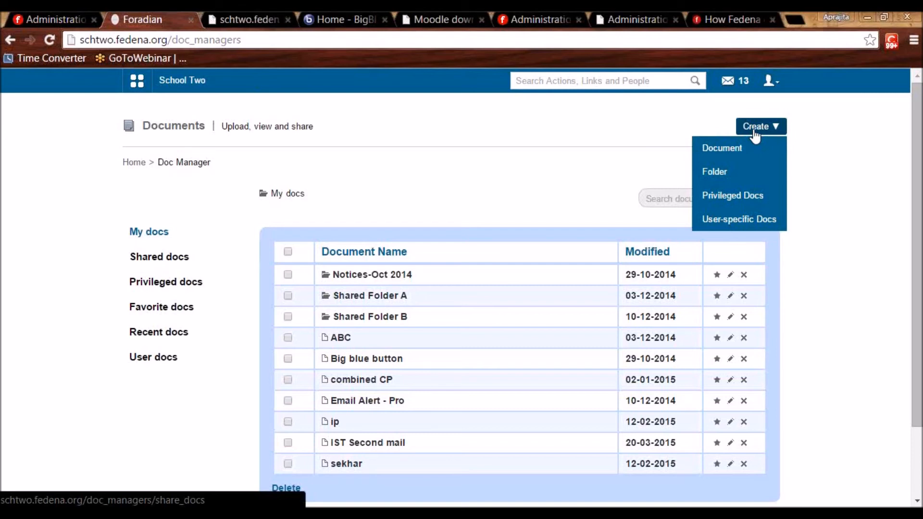
left_click(756, 134)
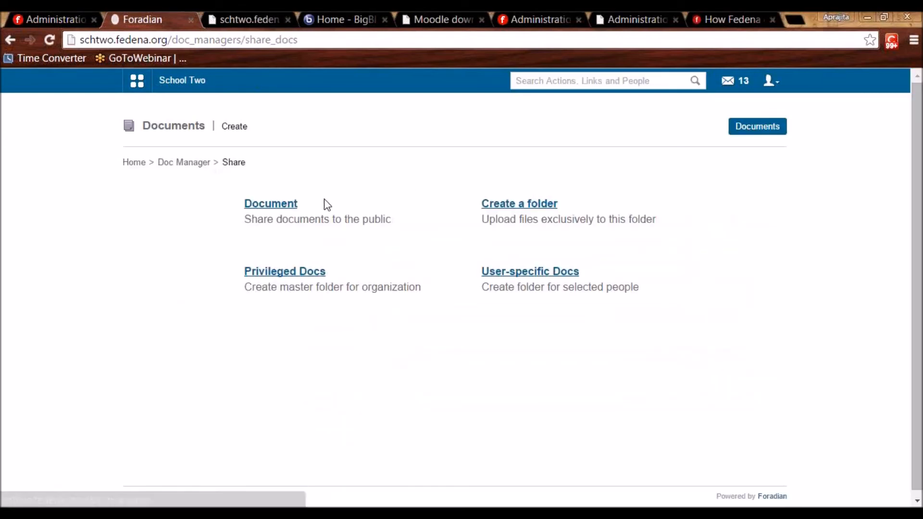
Start a shareable document with all English department and C1 - A 2015-2016 members, then return unsaved.
left_click(286, 212)
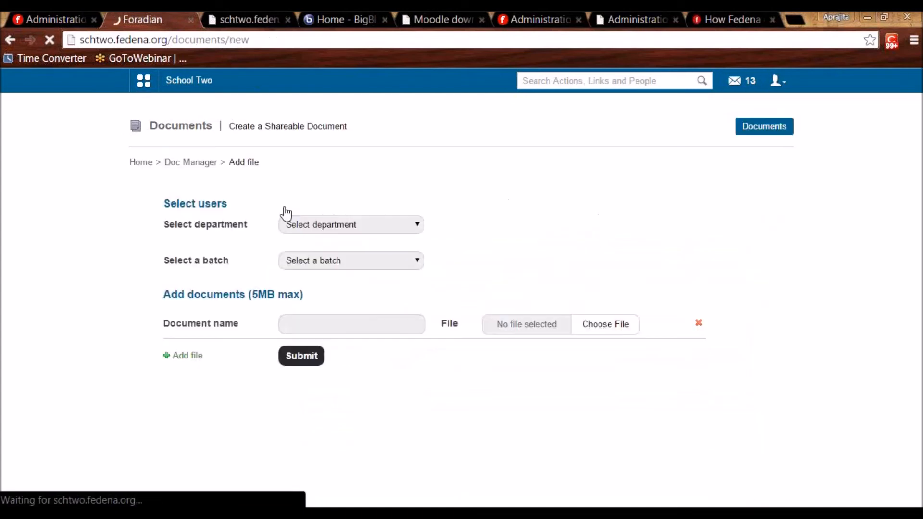
left_click(305, 217)
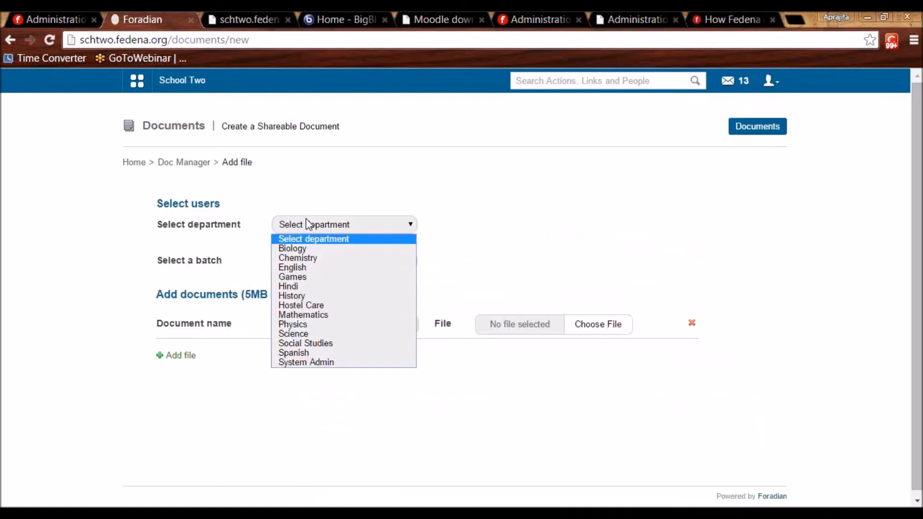
left_click(312, 266)
left_click(298, 260)
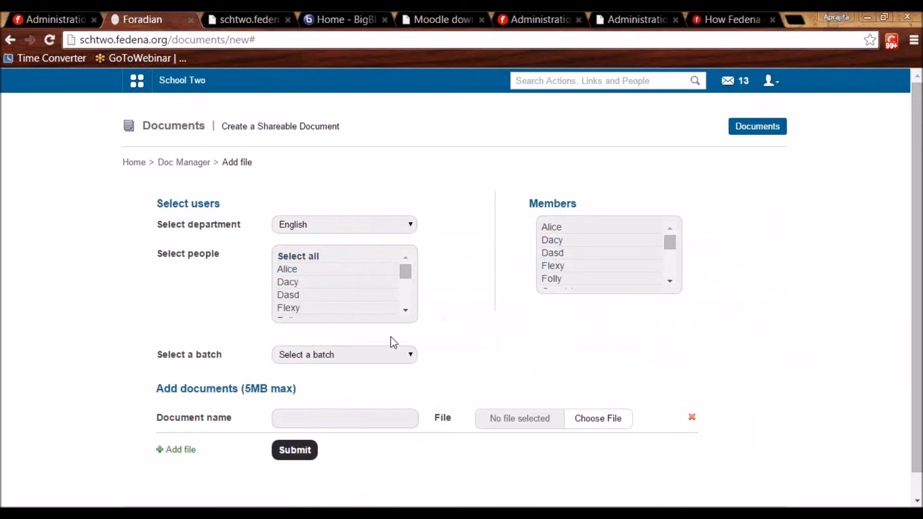
left_click(365, 358)
left_click(333, 285)
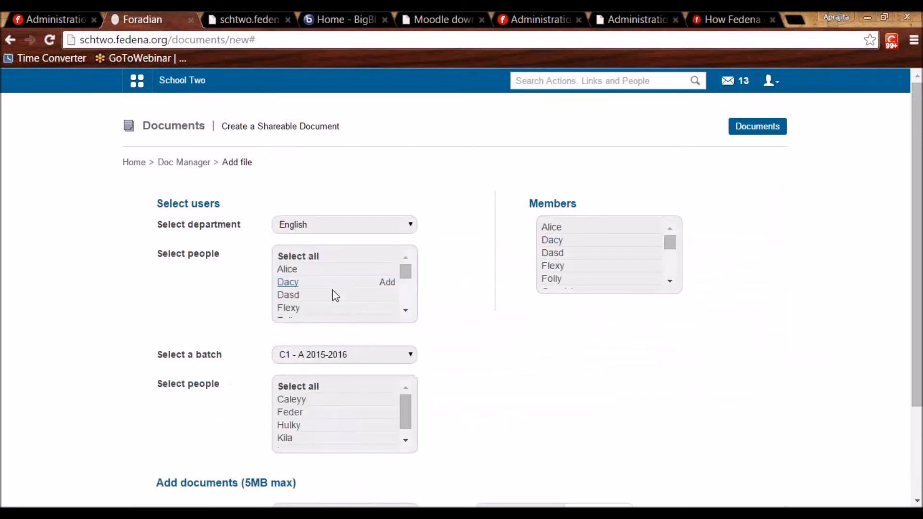
left_click(298, 387)
scroll(298, 396, "down", 3)
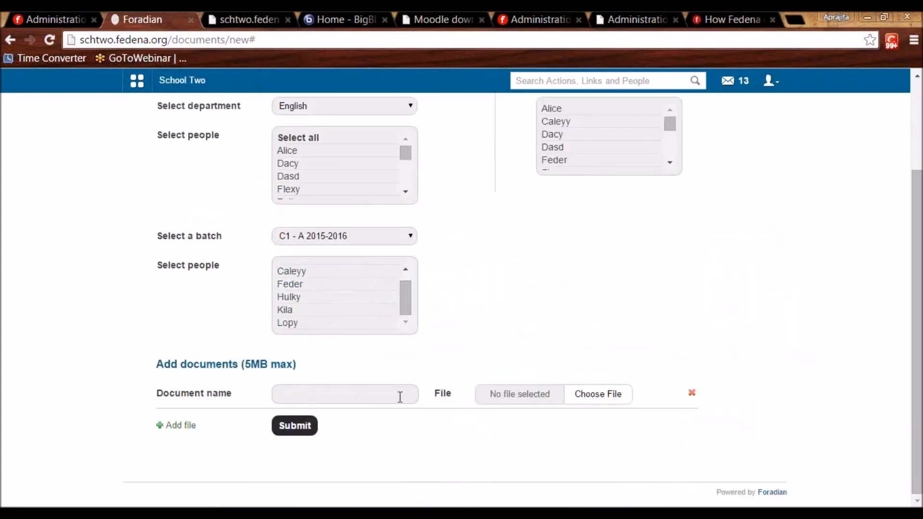
left_click(291, 426)
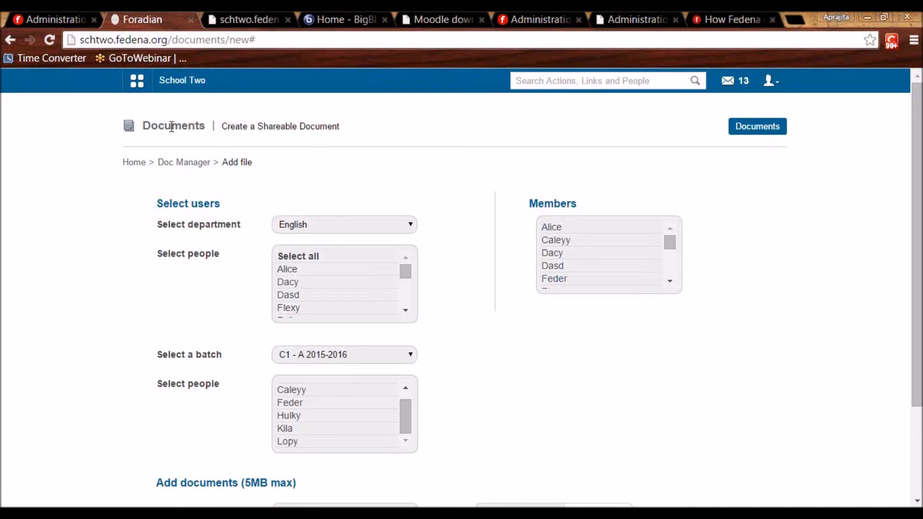
left_click(169, 164)
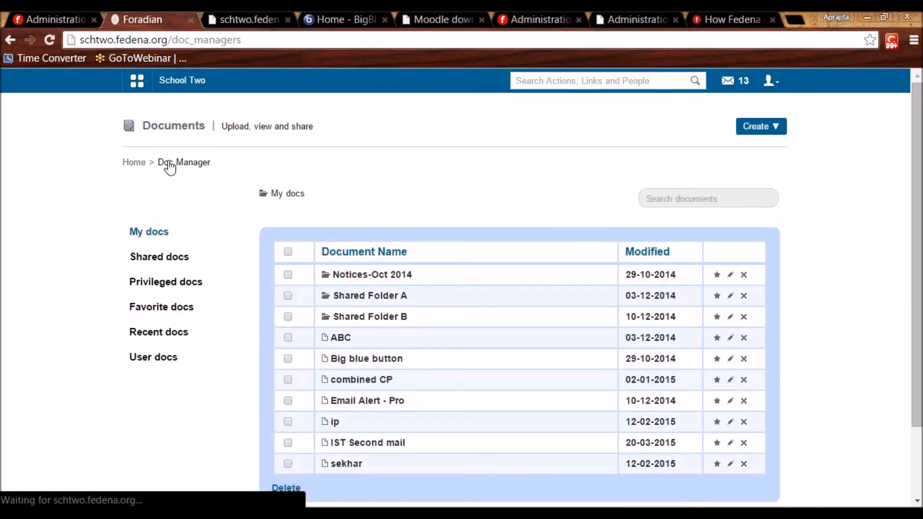
Look at the shared documents, then start a new shareable folder from the Create page.
left_click(157, 258)
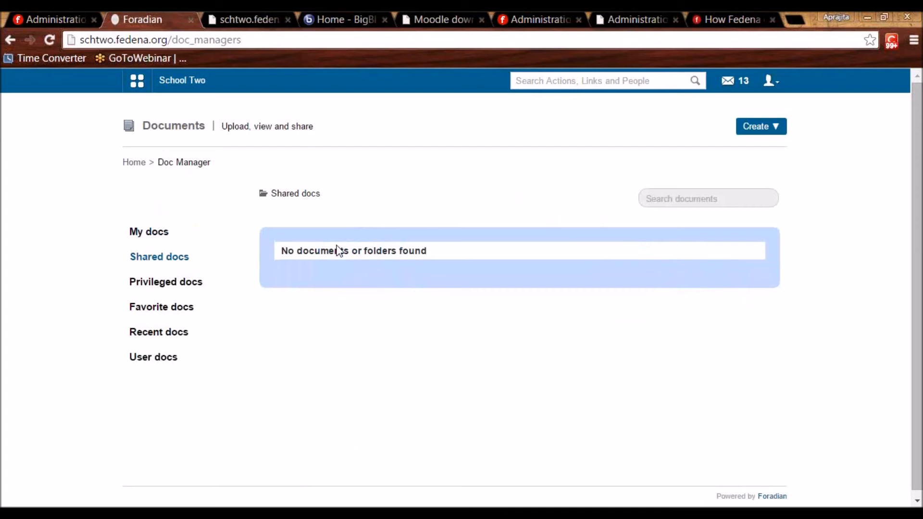
left_click(740, 129)
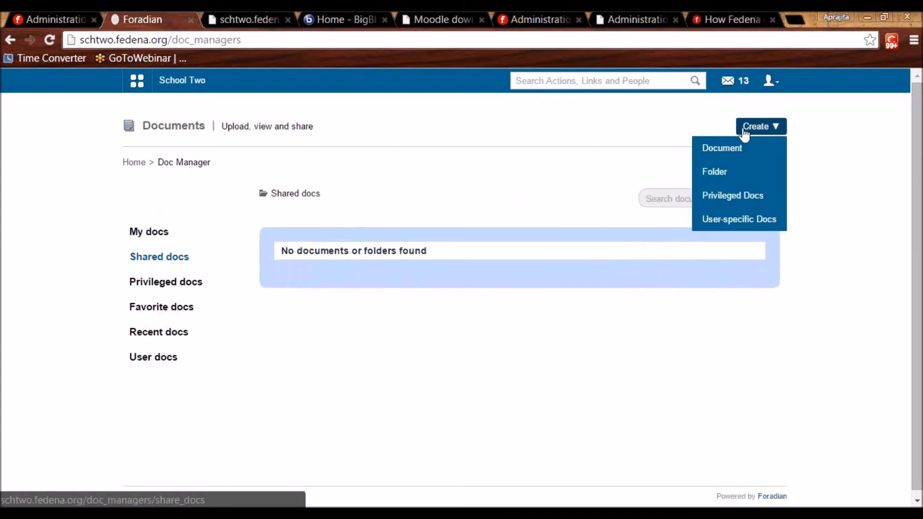
left_click(717, 168)
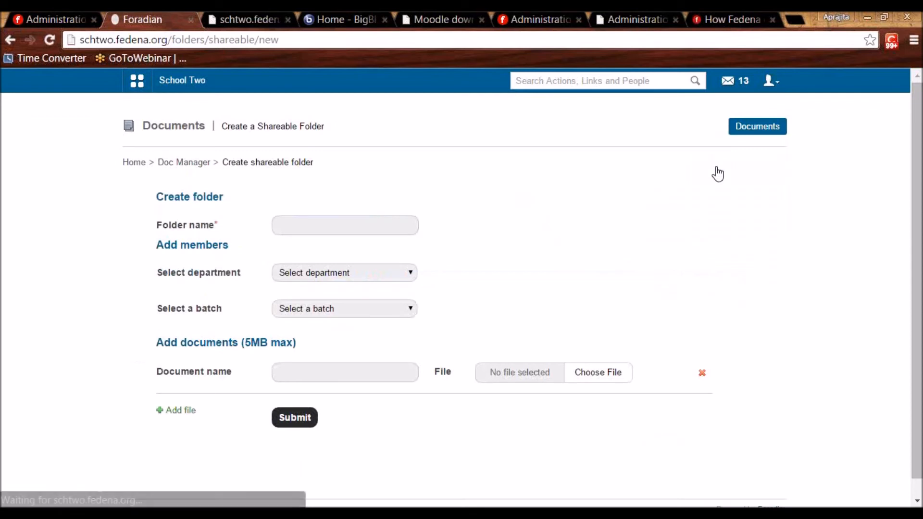
left_click(191, 162)
left_click(753, 128)
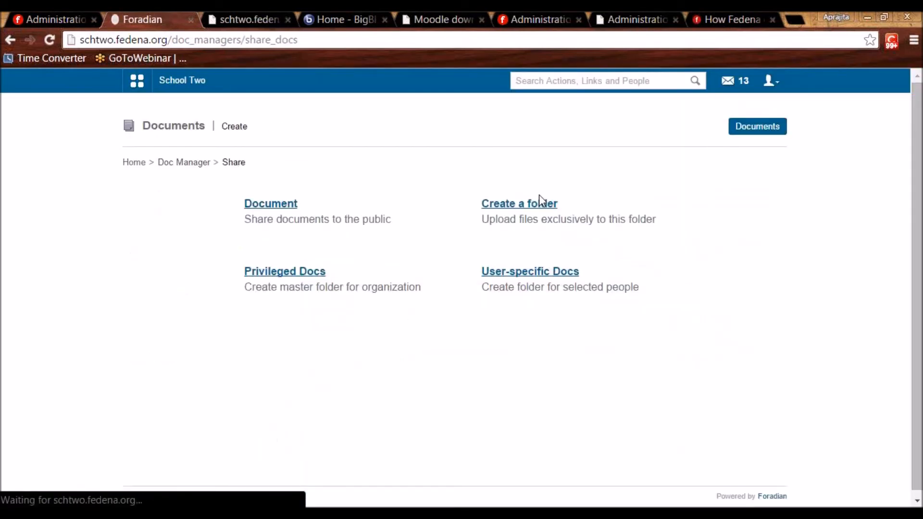
left_click(526, 206)
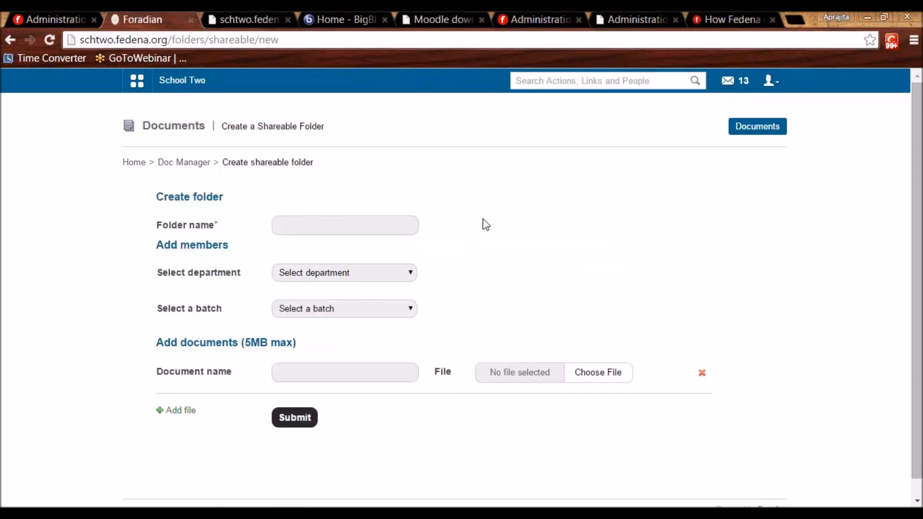
Add all English department staff and all C1 - A 2015-2016 batch students as folder members.
left_click(384, 219)
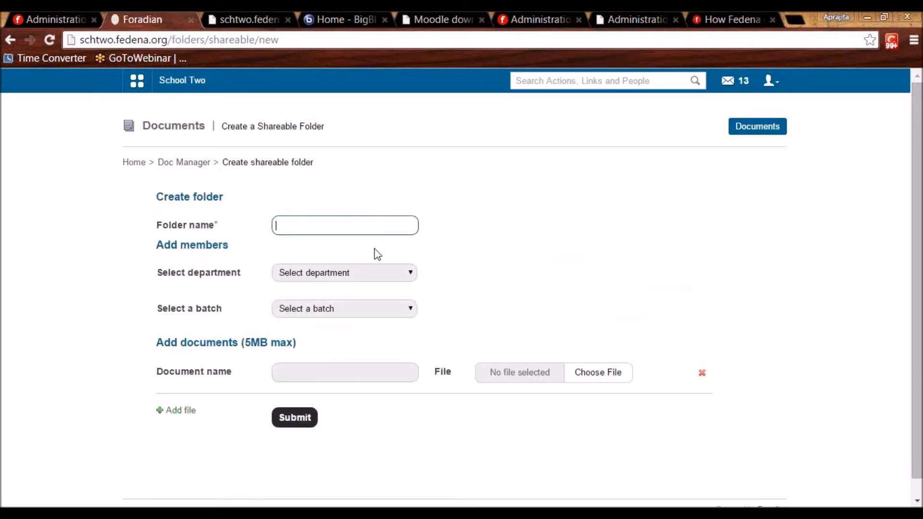
left_click(350, 274)
left_click(335, 317)
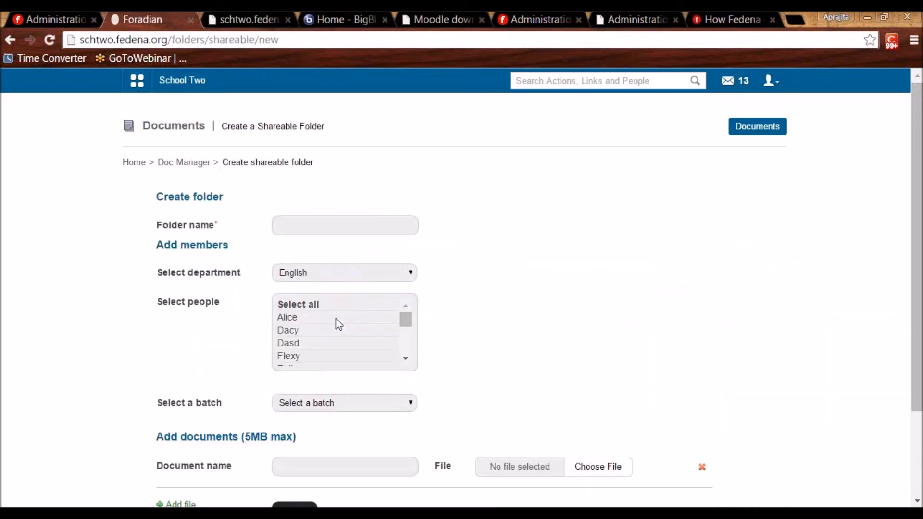
left_click(306, 311)
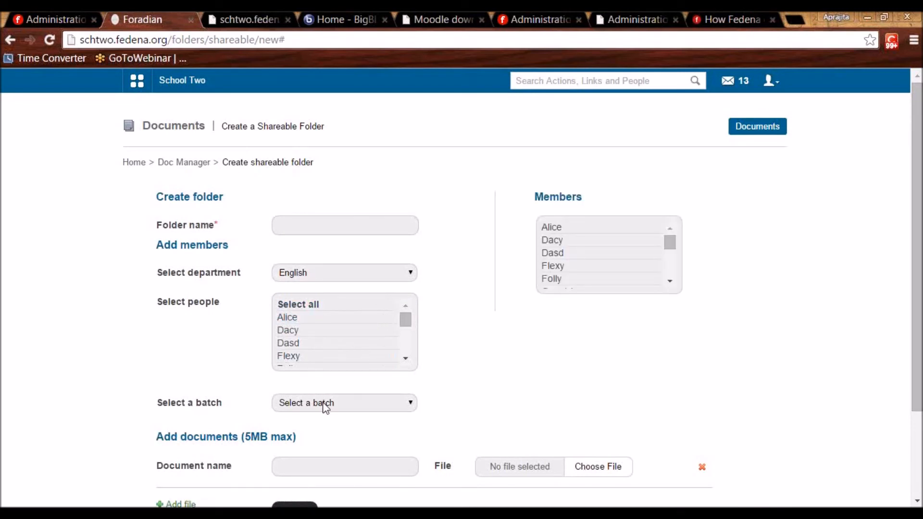
left_click(322, 403)
left_click(302, 332)
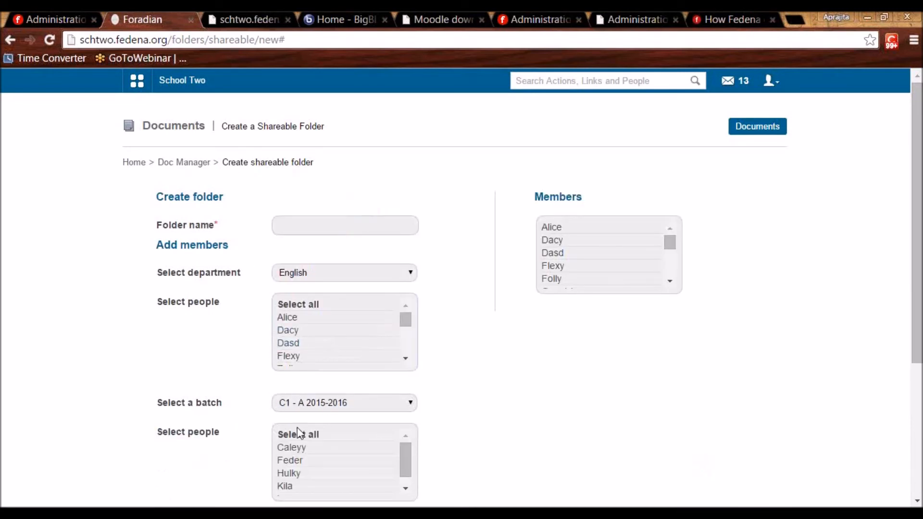
left_click(293, 435)
Leave the folder name blank and go back to the Doc Manager page.
scroll(515, 445, "down", 5)
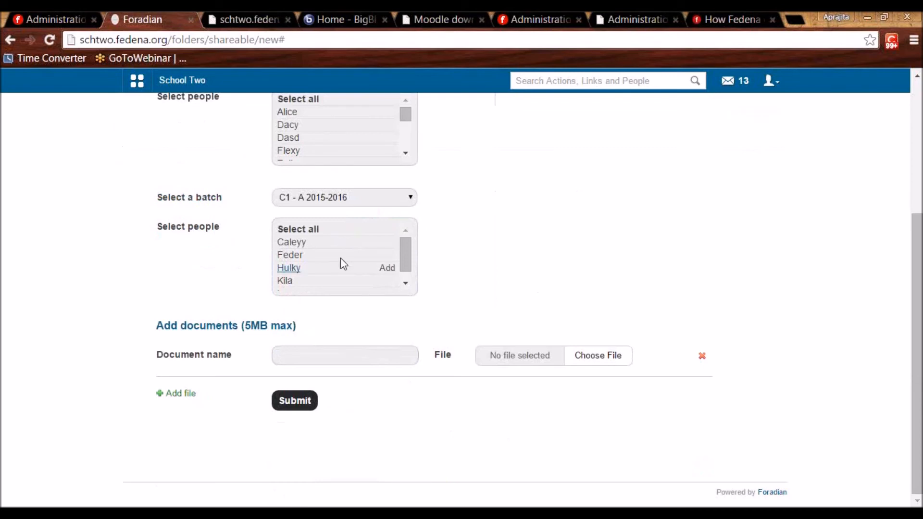
scroll(450, 231, "up", 5)
scroll(453, 268, "down", 5)
left_click(338, 355)
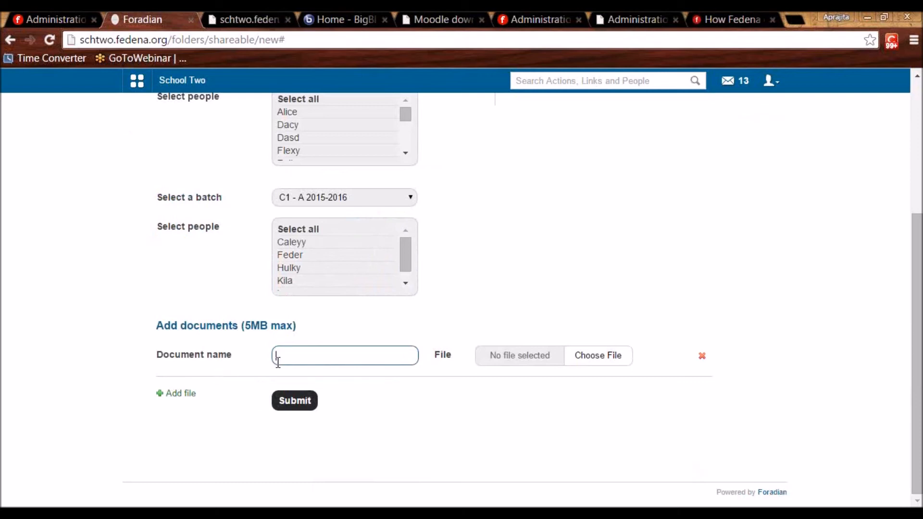
scroll(278, 362, "up", 4)
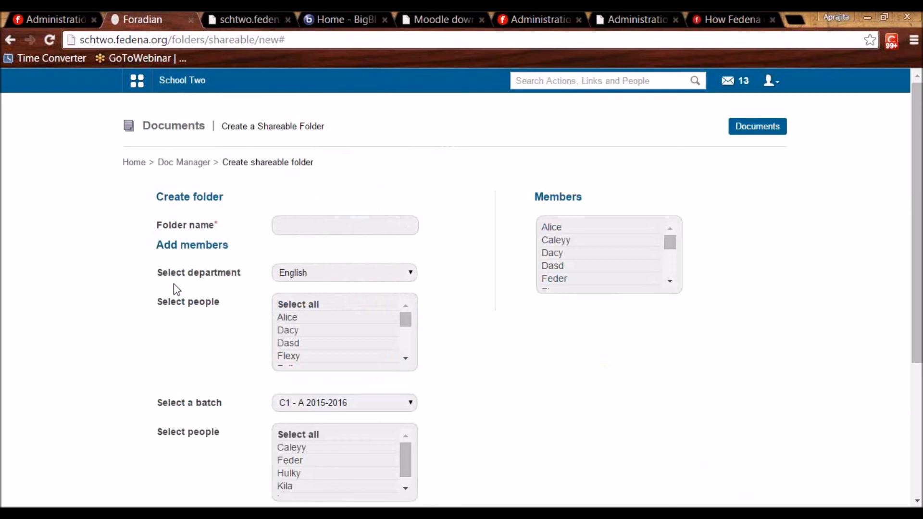
left_click(193, 162)
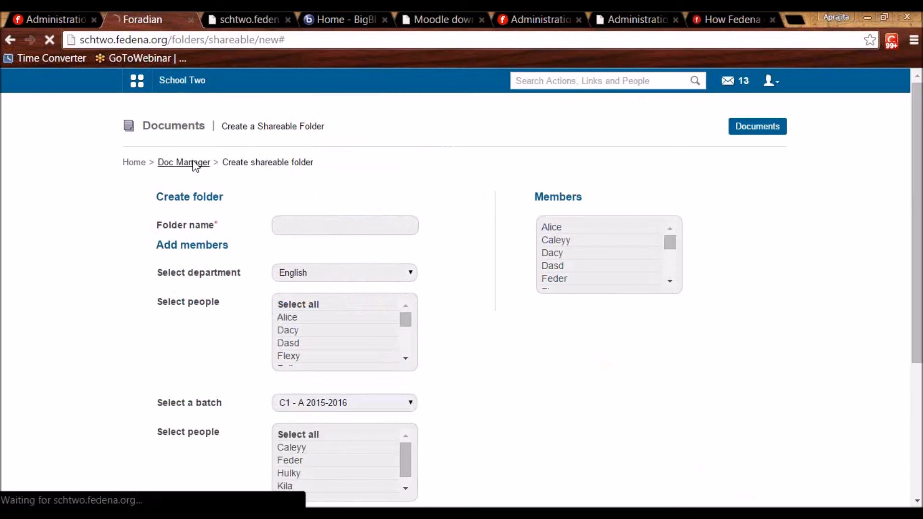
Create and submit the 'English Question Bank' privileged folder, giving all English department staff upload privilege.
left_click(754, 132)
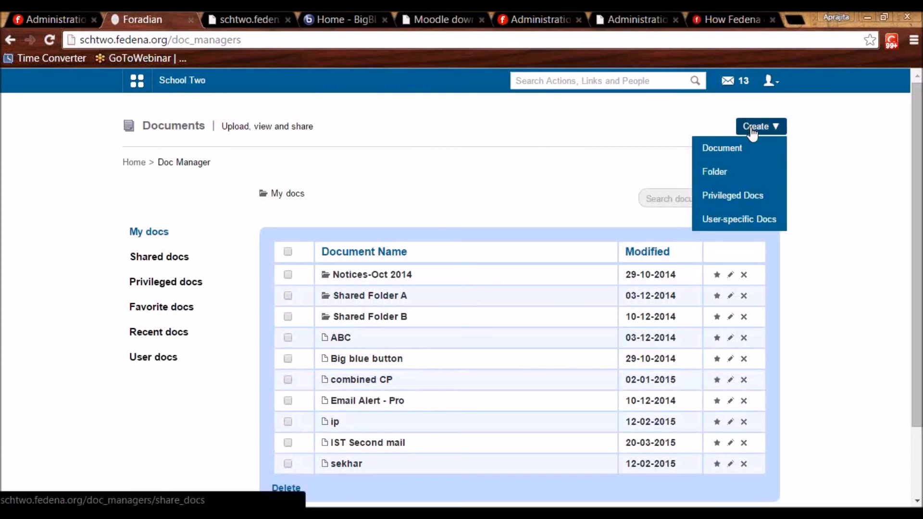
left_click(753, 132)
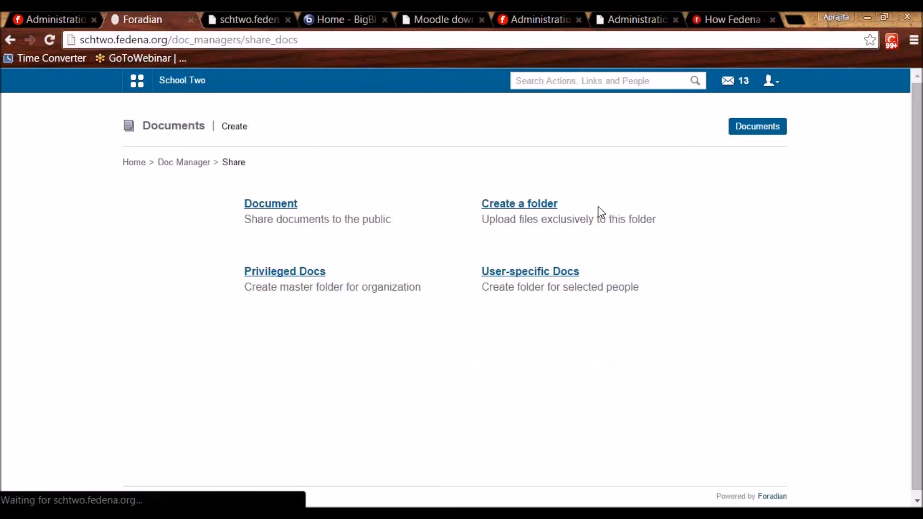
left_click(272, 277)
left_click(325, 221)
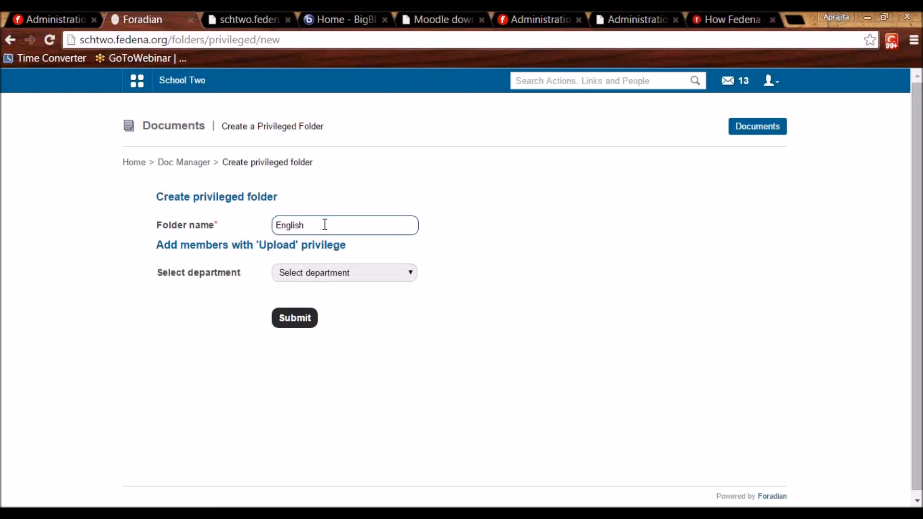
type("English Question Bank")
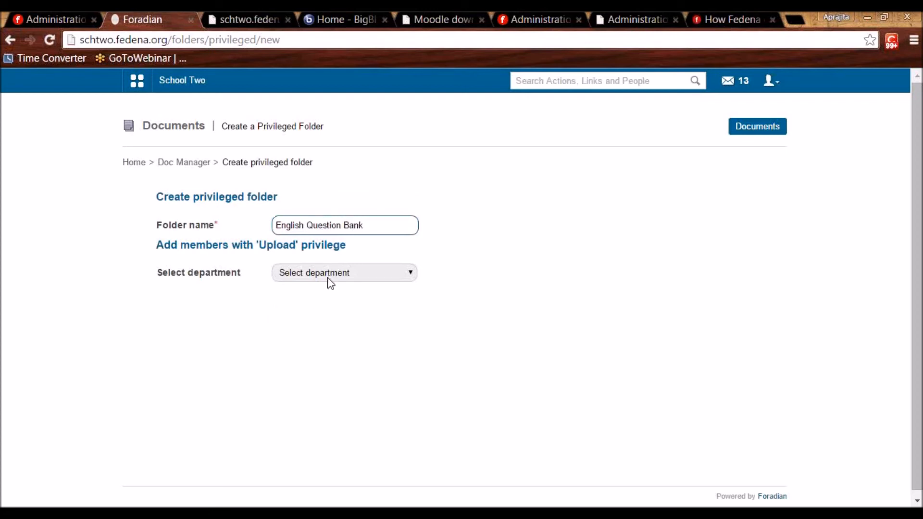
left_click(327, 275)
left_click(325, 316)
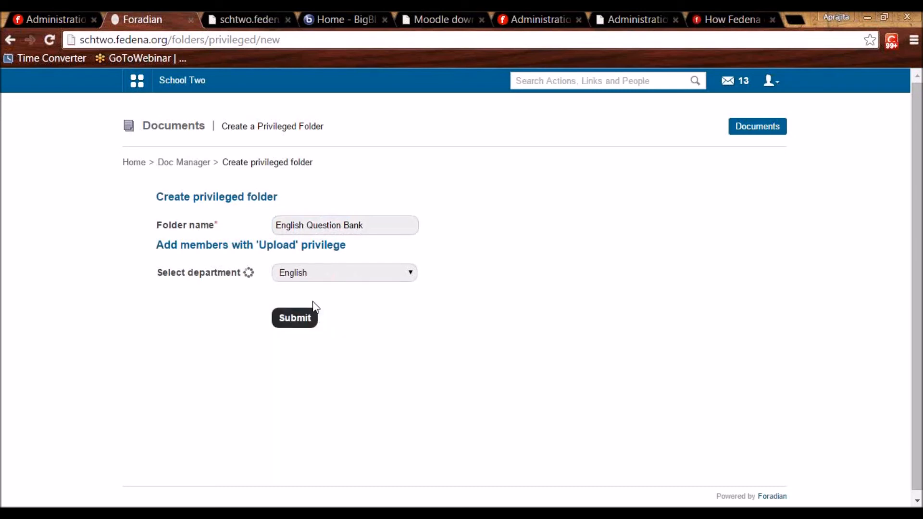
left_click(316, 311)
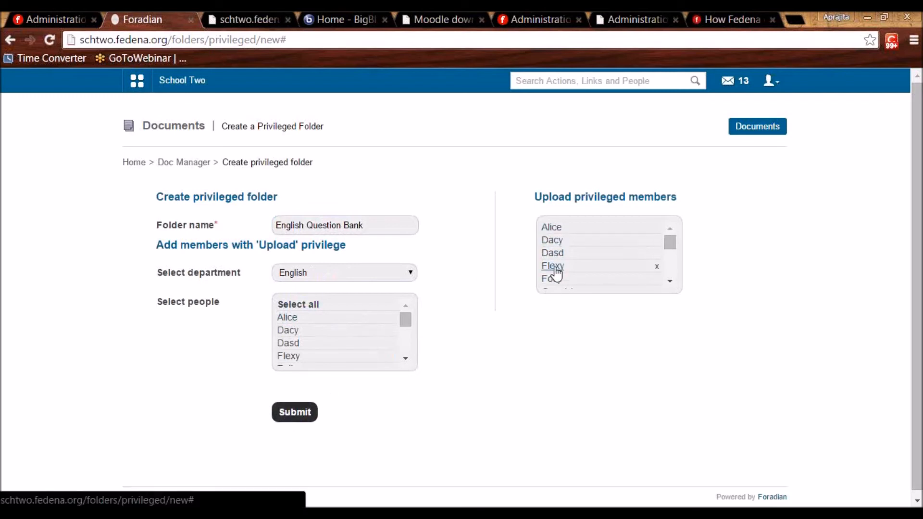
left_click_drag(368, 225, 258, 227)
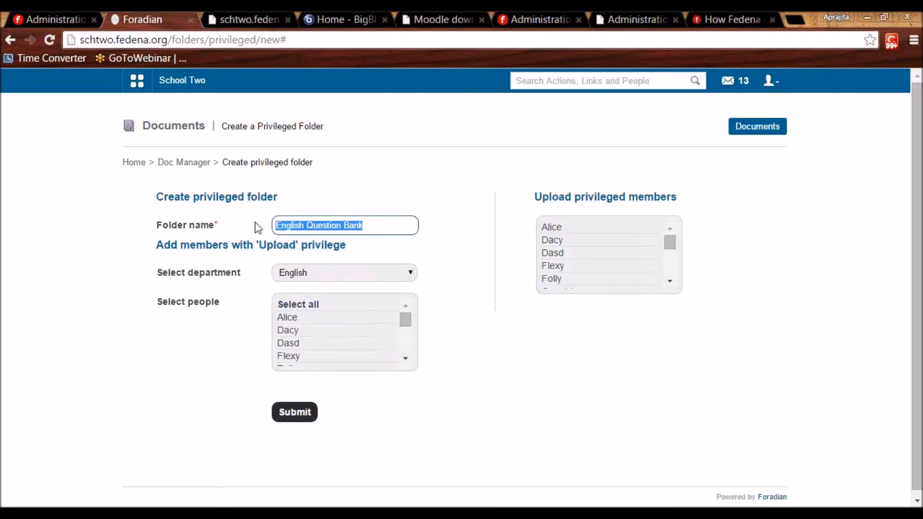
left_click(291, 412)
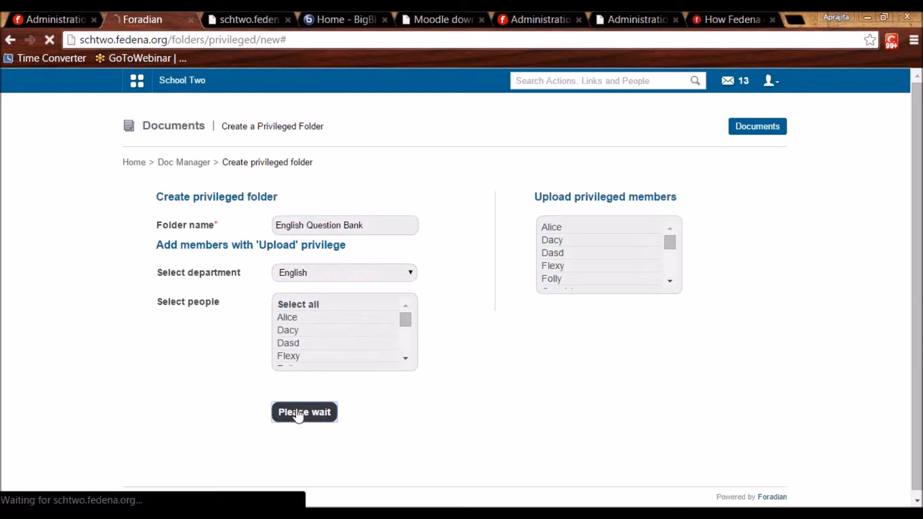
Search the employees for the teacher to find their employee number.
left_click(583, 82)
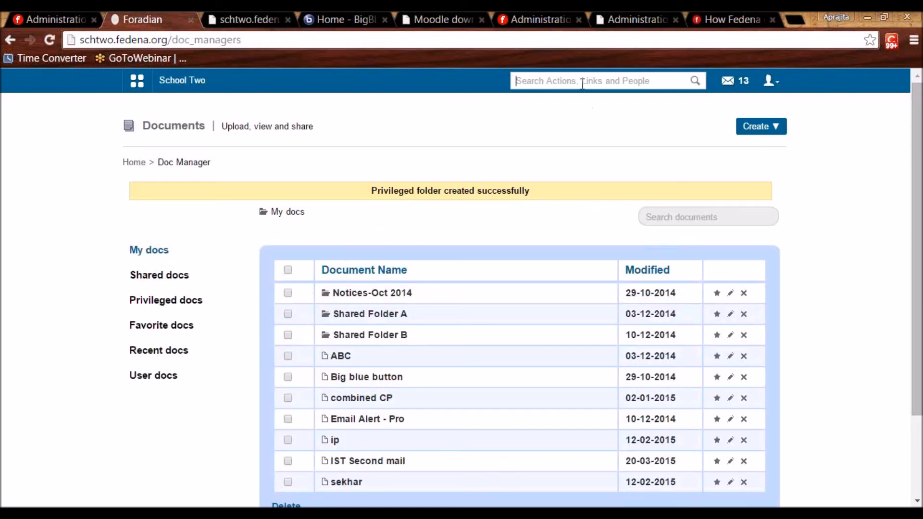
type("alice")
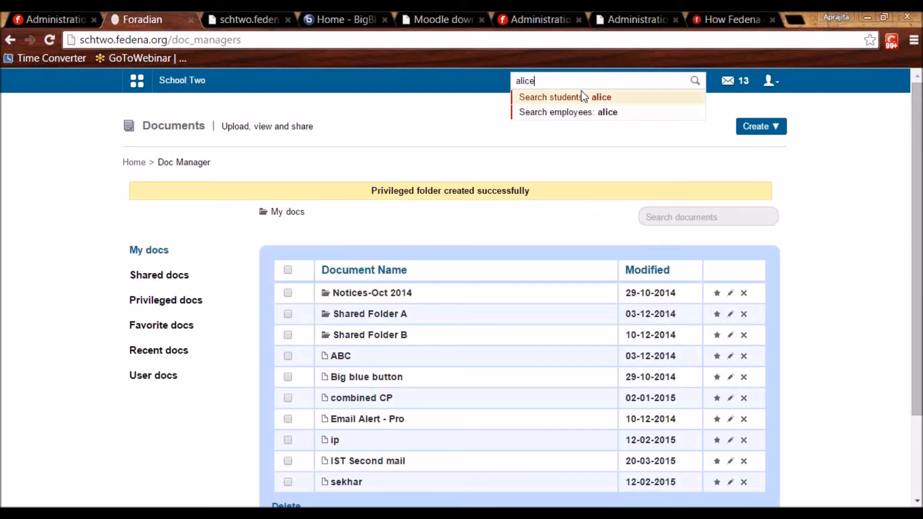
left_click(590, 121)
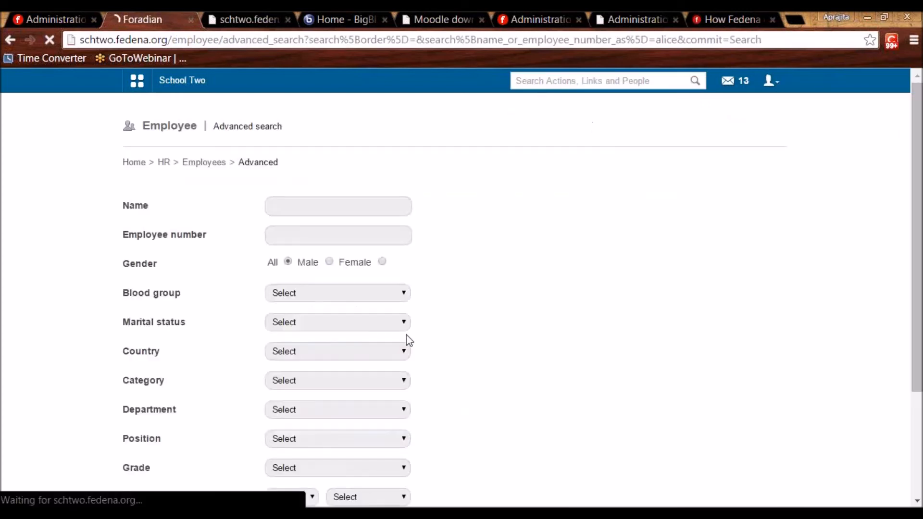
Log out of admin and sign in as the teacher with their employee number and password.
left_click(772, 81)
left_click(726, 136)
double_click(481, 226)
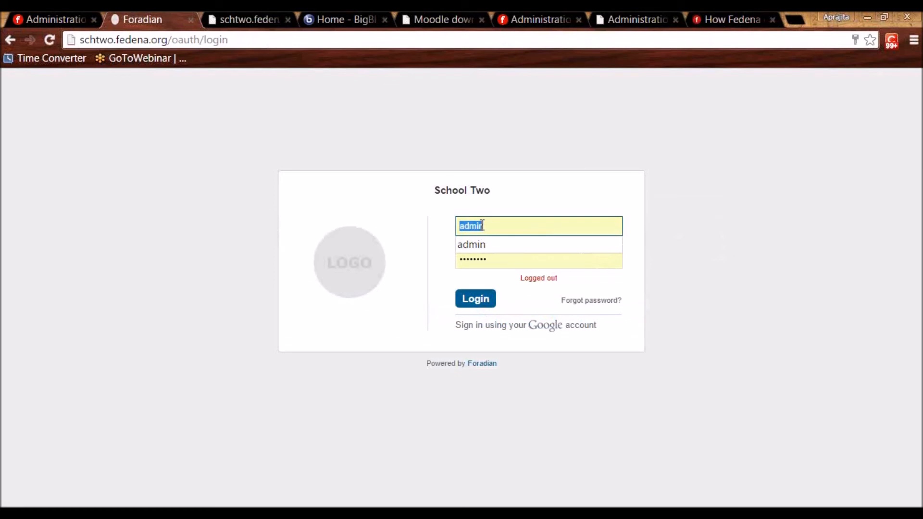
type("E5")
key("BackSpace")
type("67")
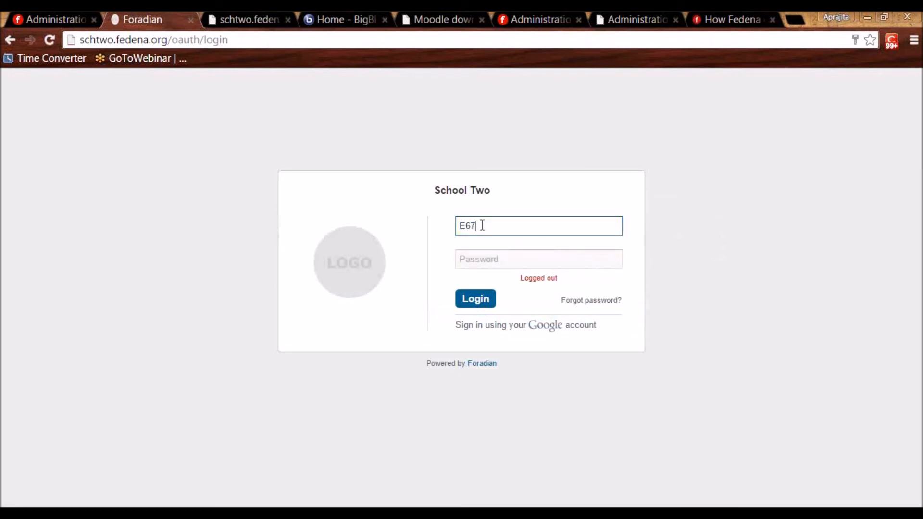
key("Tab")
type("*")
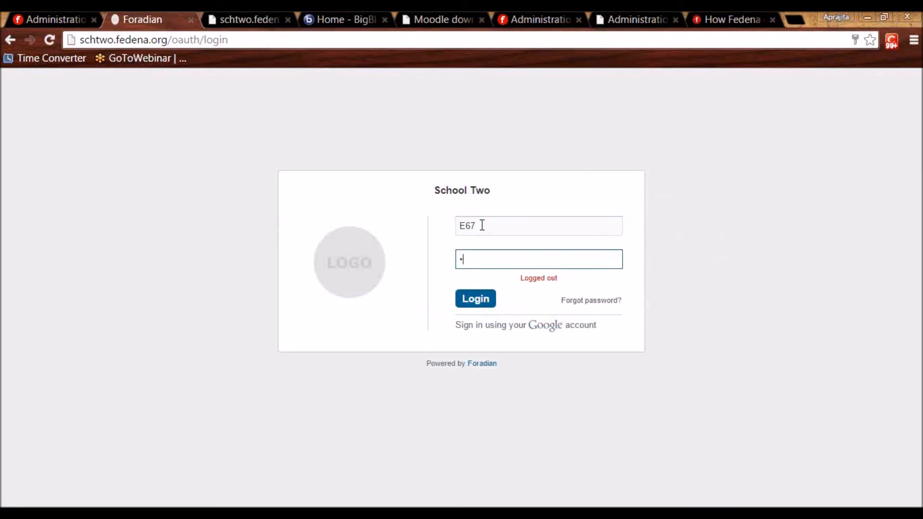
type("*****")
key("Return")
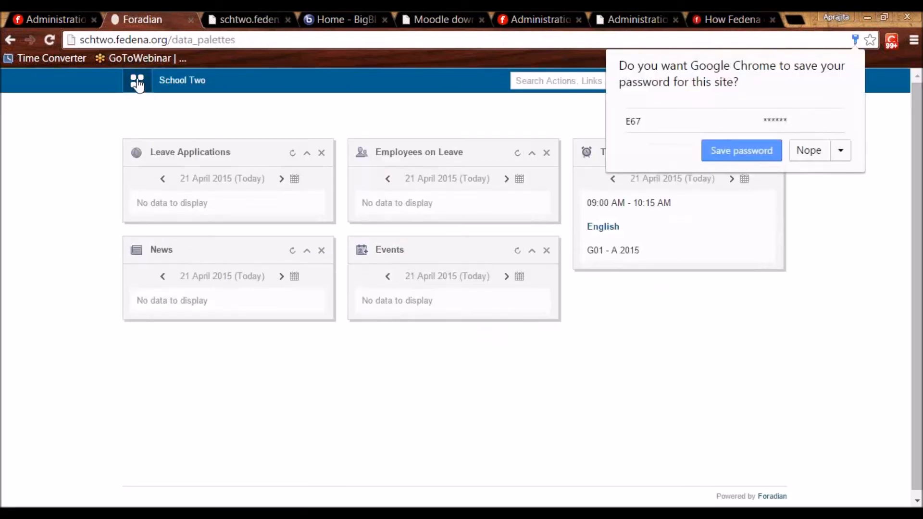
left_click(226, 83)
left_click(286, 113)
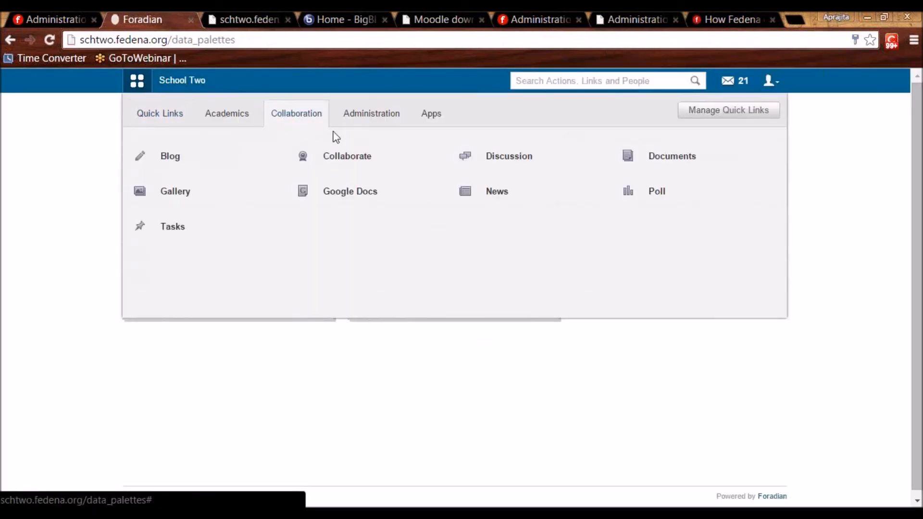
Open Add documents in the English Question Bank privileged folder and try Public, ending on Private.
left_click(655, 159)
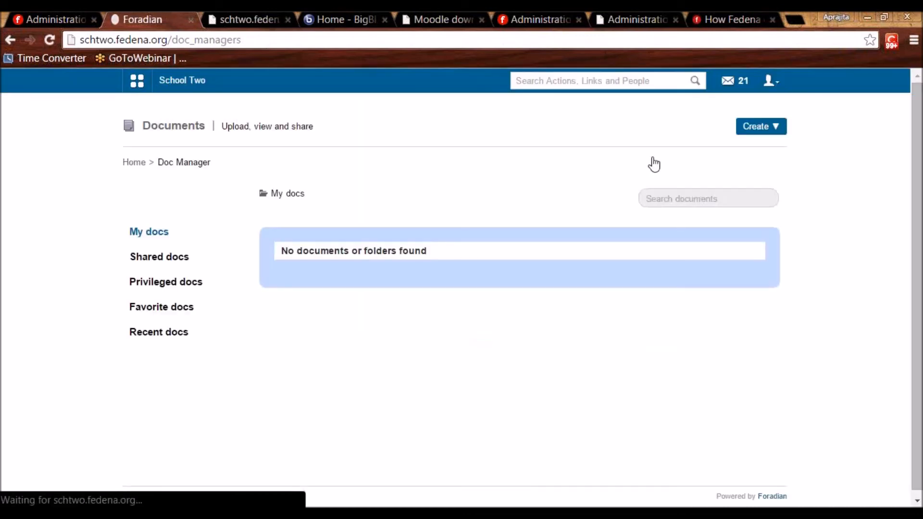
left_click(143, 283)
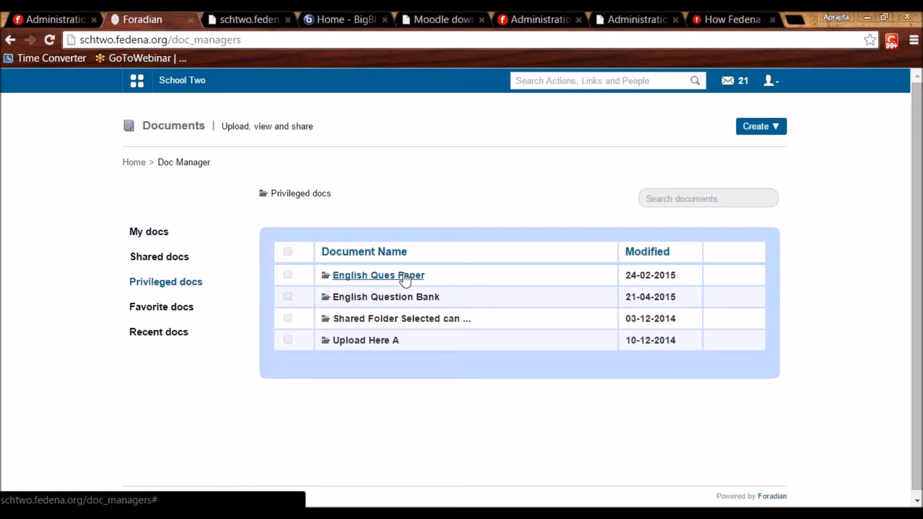
left_click(392, 298)
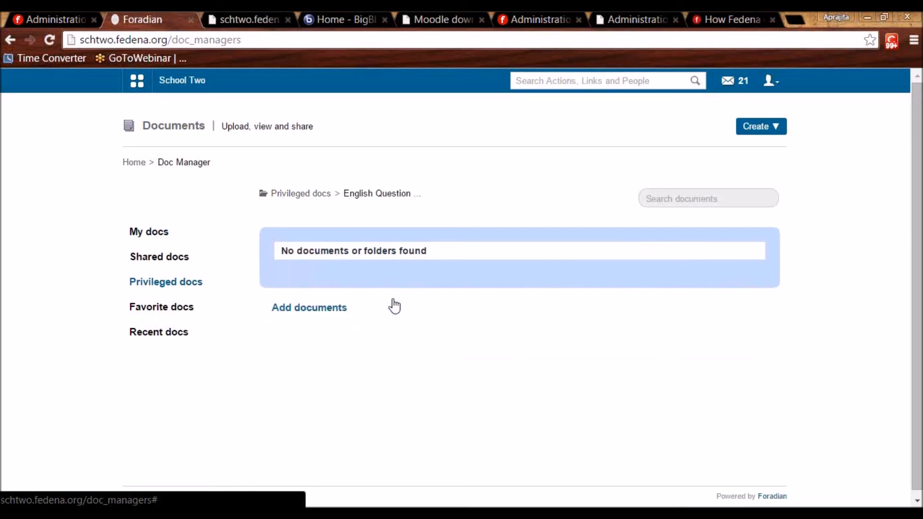
left_click(305, 312)
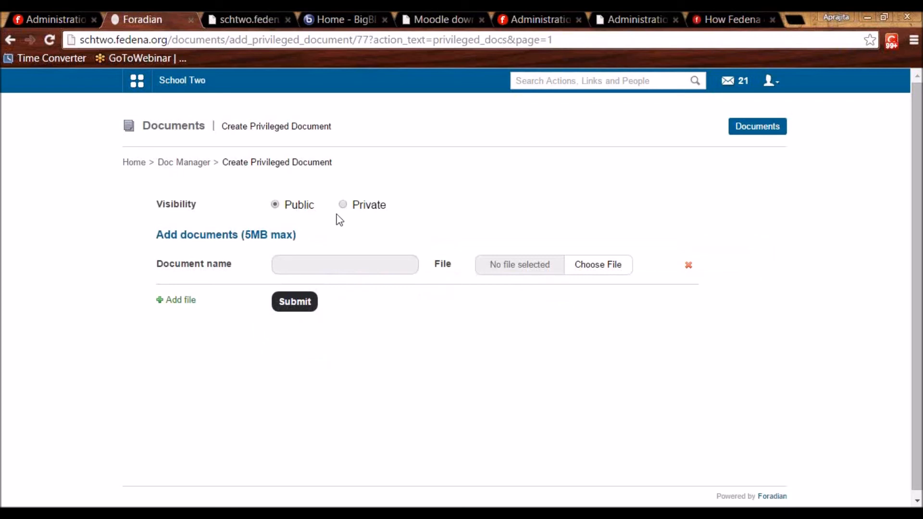
left_click_drag(288, 207, 311, 214)
left_click(343, 204)
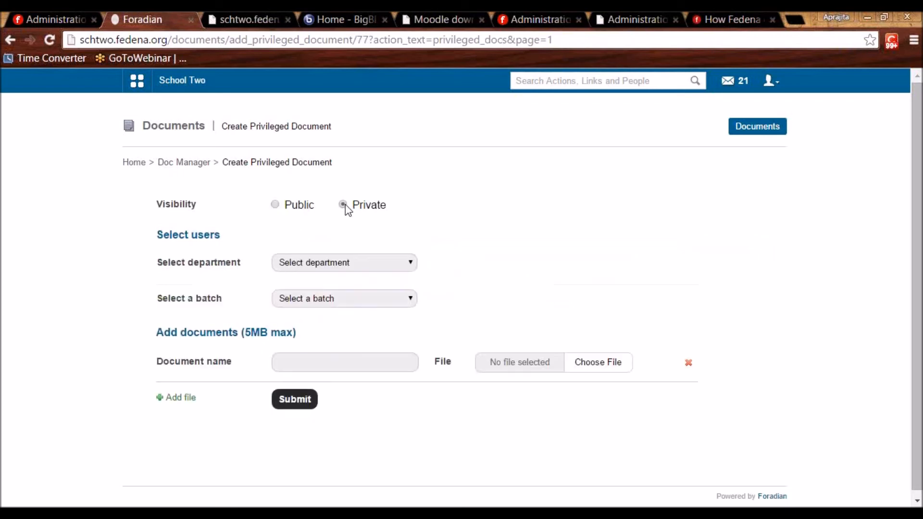
left_click(276, 204)
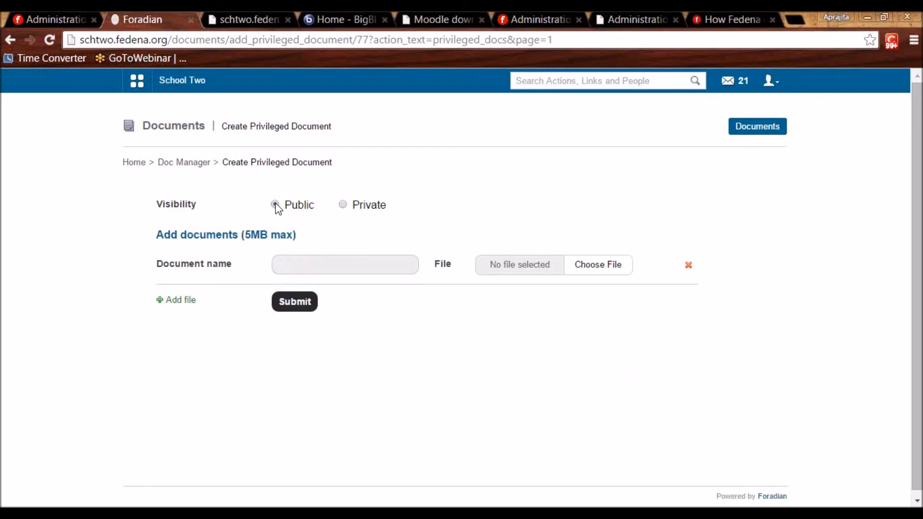
left_click(343, 205)
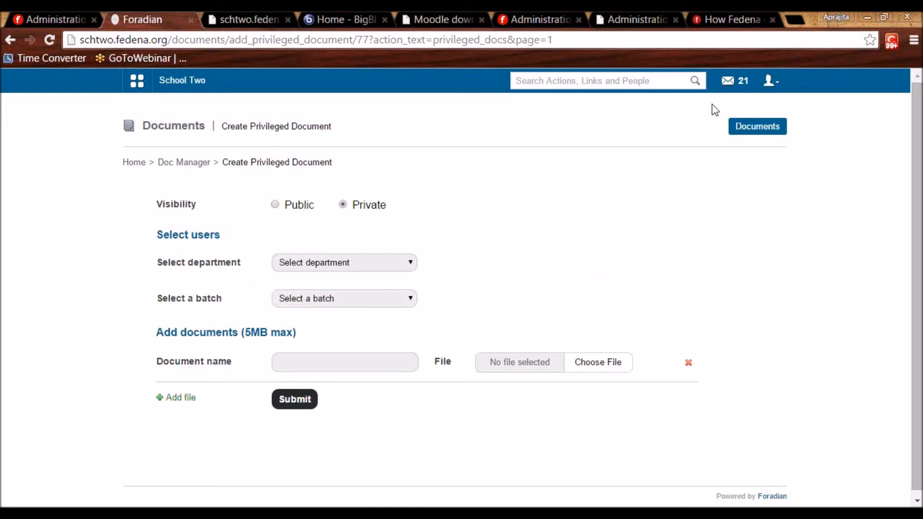
Log out of the teacher account, back to the login page.
left_click(771, 80)
left_click(736, 140)
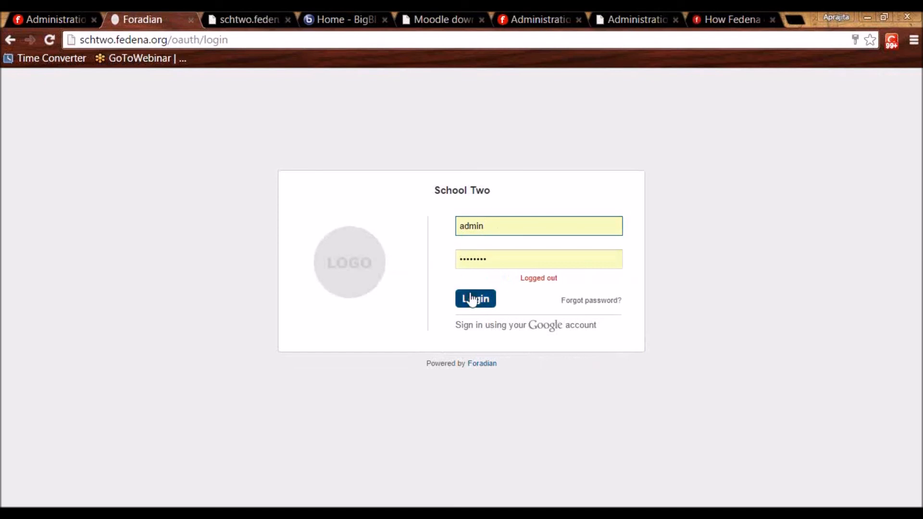
left_click(472, 299)
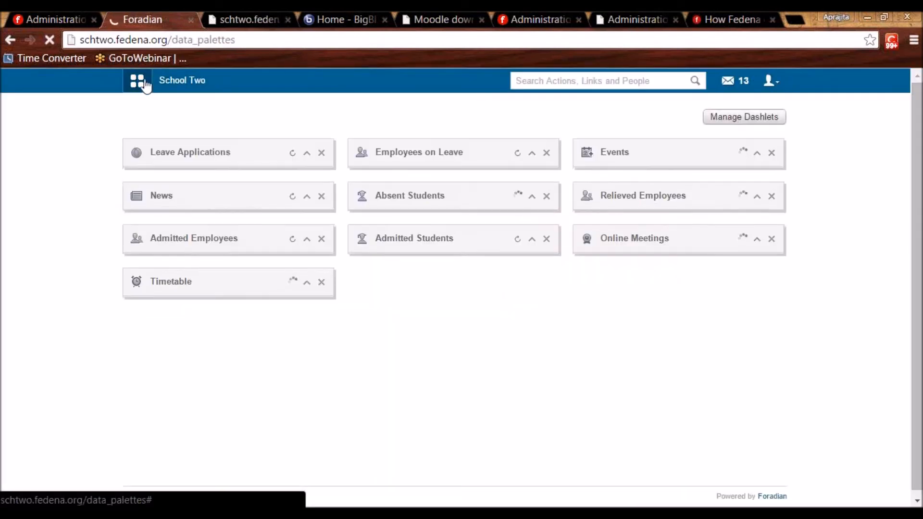
Go to Collaboration > Documents and open Create > User-specific Docs.
left_click(144, 86)
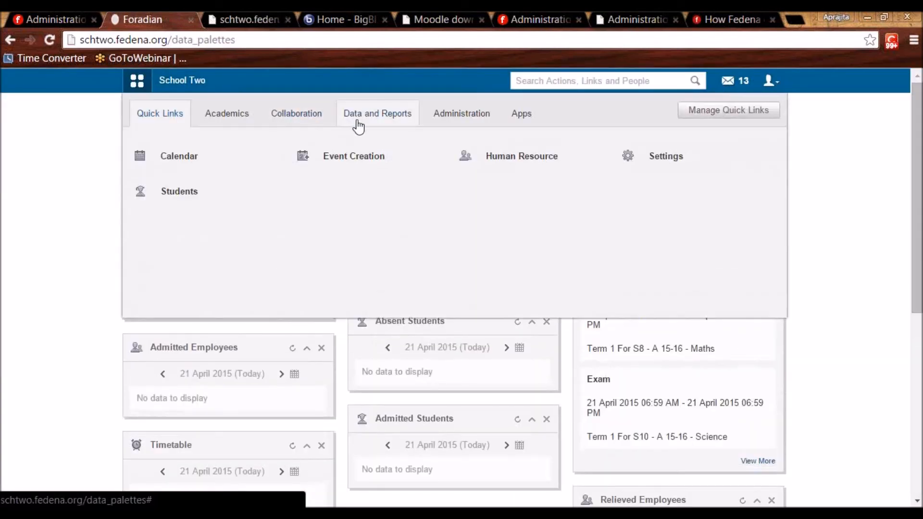
left_click(308, 113)
left_click(702, 162)
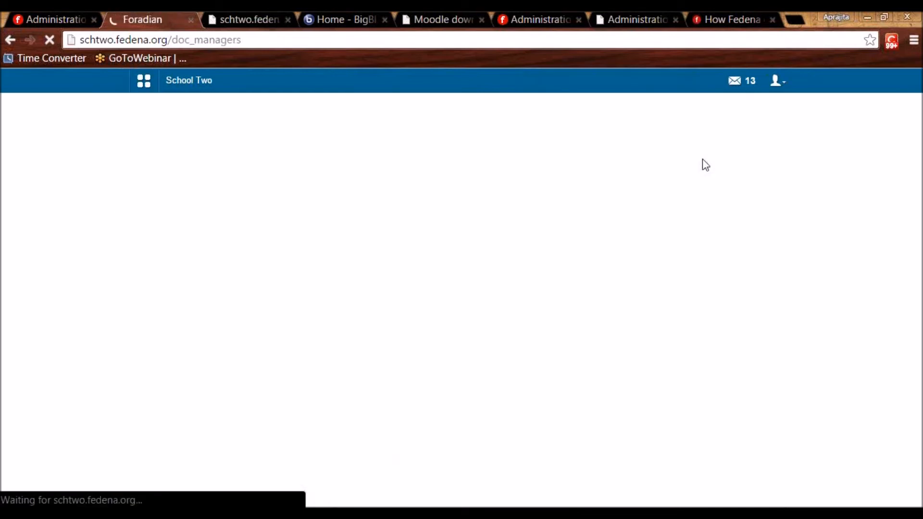
left_click(758, 127)
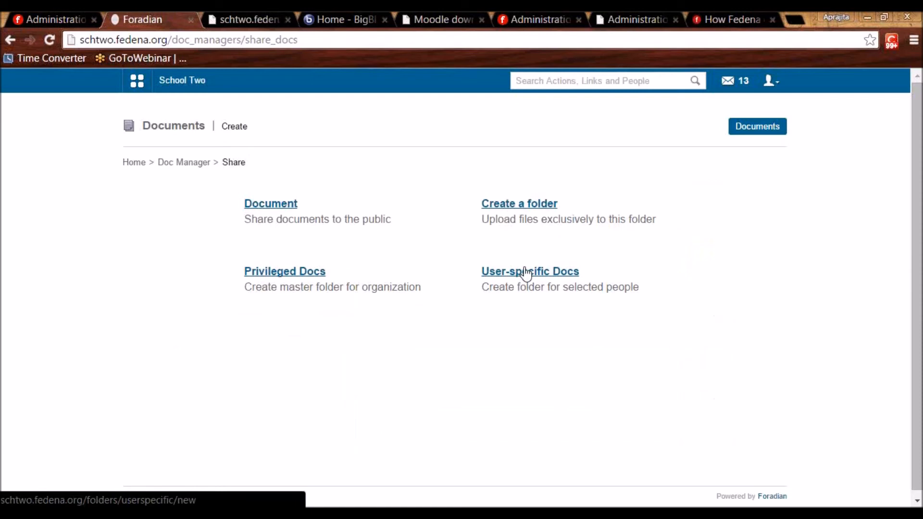
left_click(526, 273)
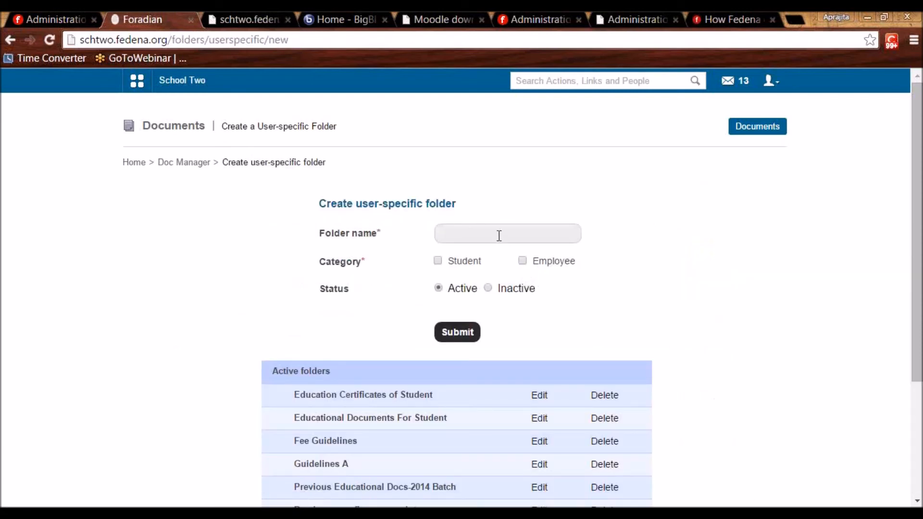
left_click(499, 236)
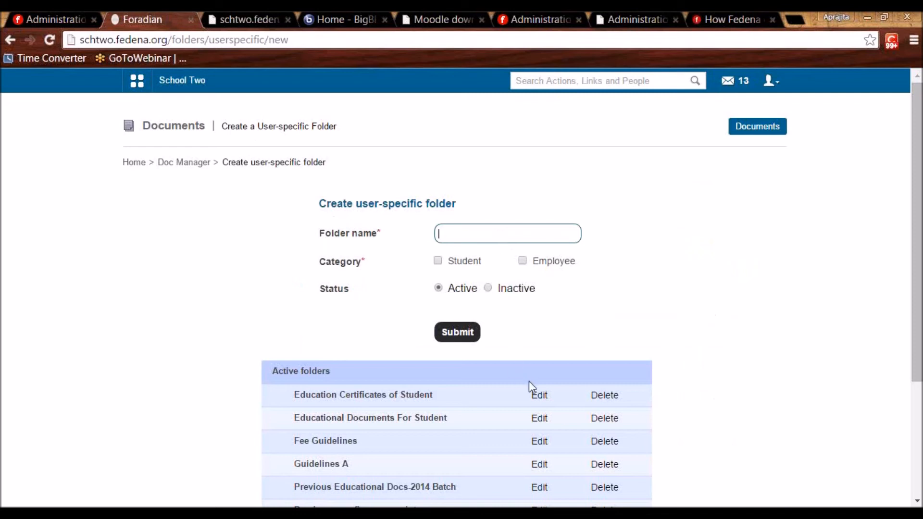
Rename 'Education Certificates of Student' to 'Certificates - Employees', tick Employee, untick Student, and submit.
left_click(539, 395)
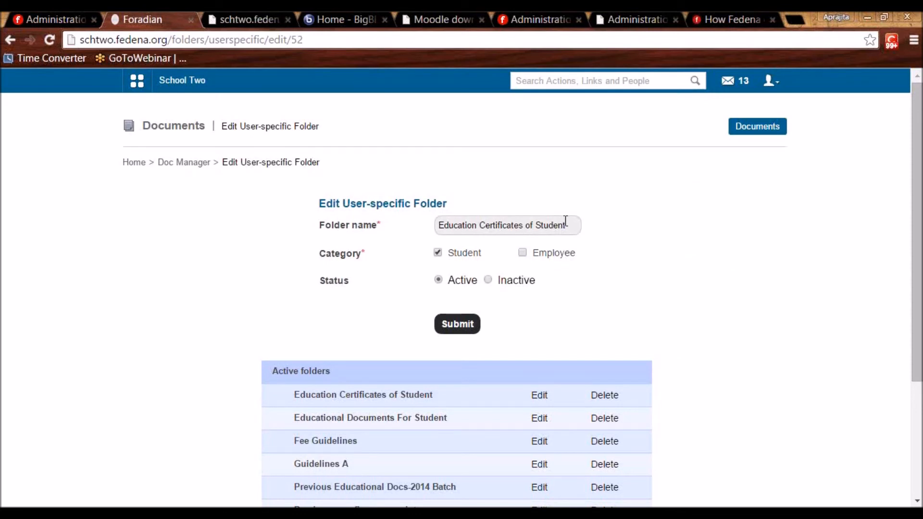
left_click_drag(570, 230, 423, 226)
left_click(396, 233)
left_click_drag(575, 228, 523, 223)
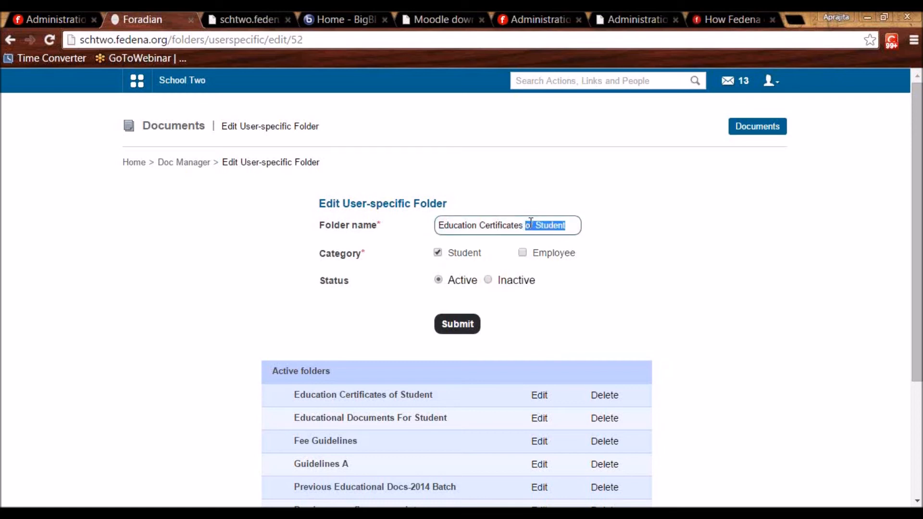
key("BackSpace")
type("- Emplo")
left_click_drag(486, 230, 425, 225)
key("BackSpace")
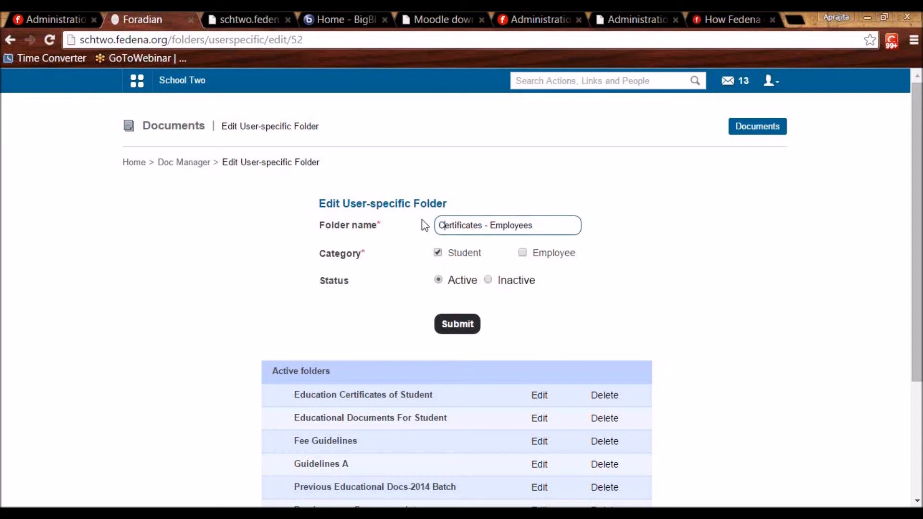
left_click(522, 252)
left_click(438, 253)
left_click(462, 329)
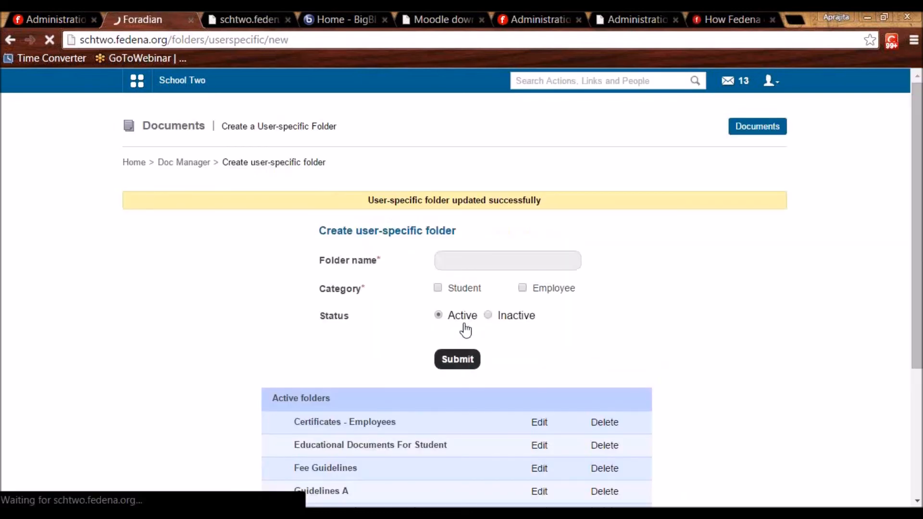
In User docs, find an employee and open their Certificates - Employees folder.
left_click(188, 165)
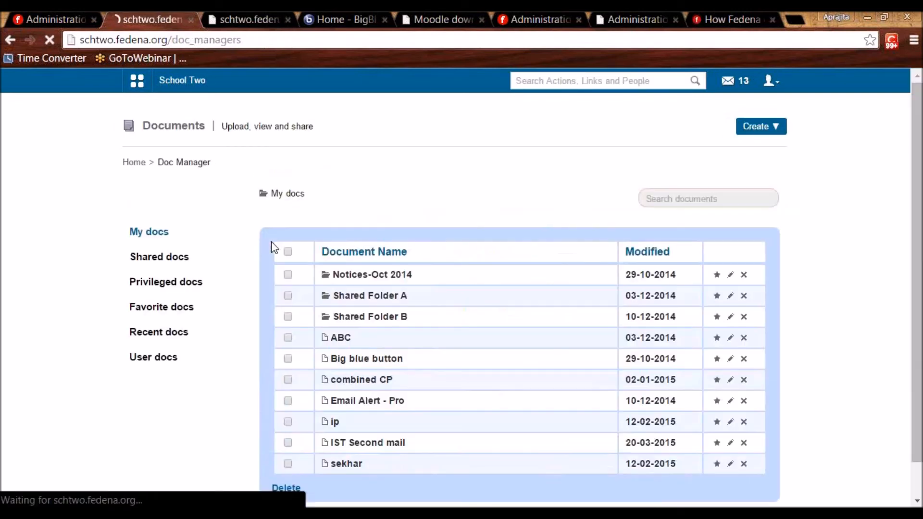
left_click(172, 361)
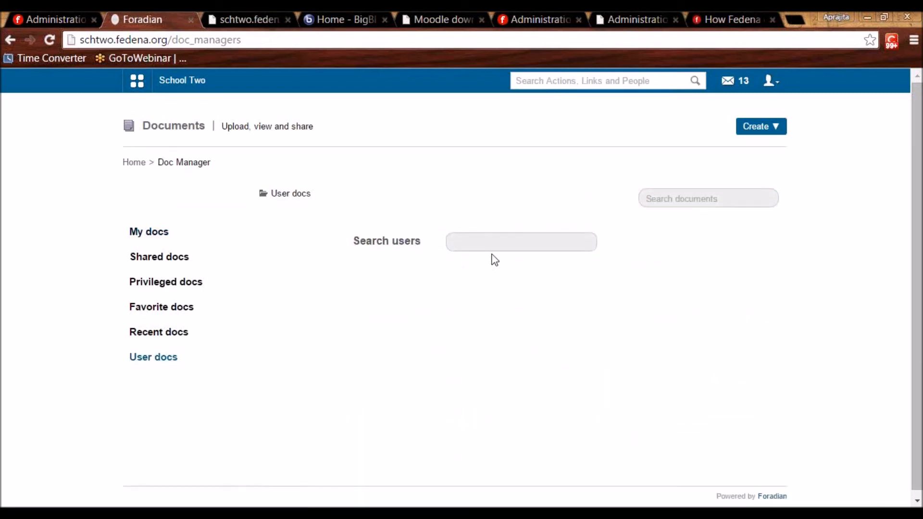
left_click(493, 251)
type("E45")
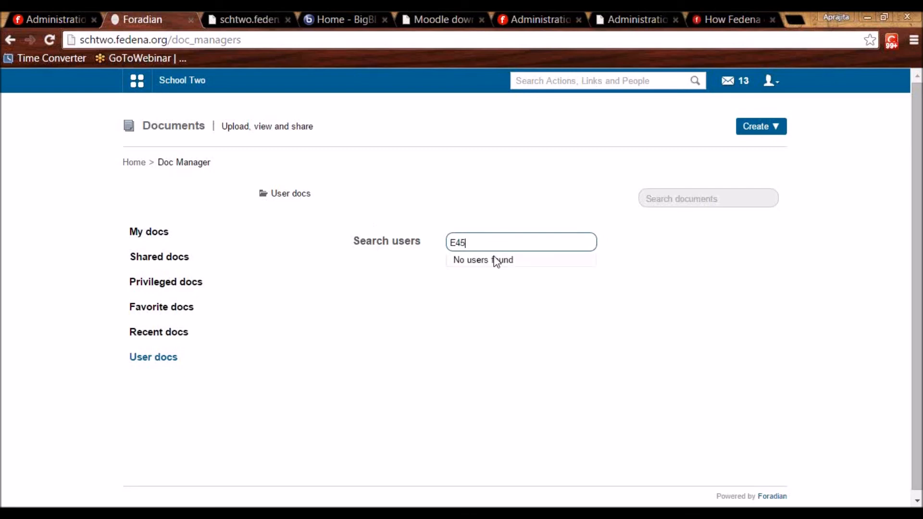
left_click(495, 261)
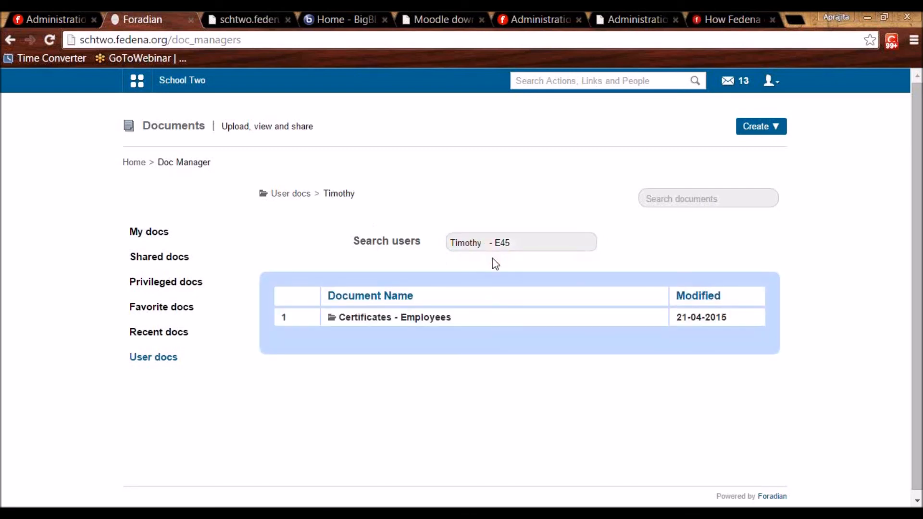
left_click(408, 318)
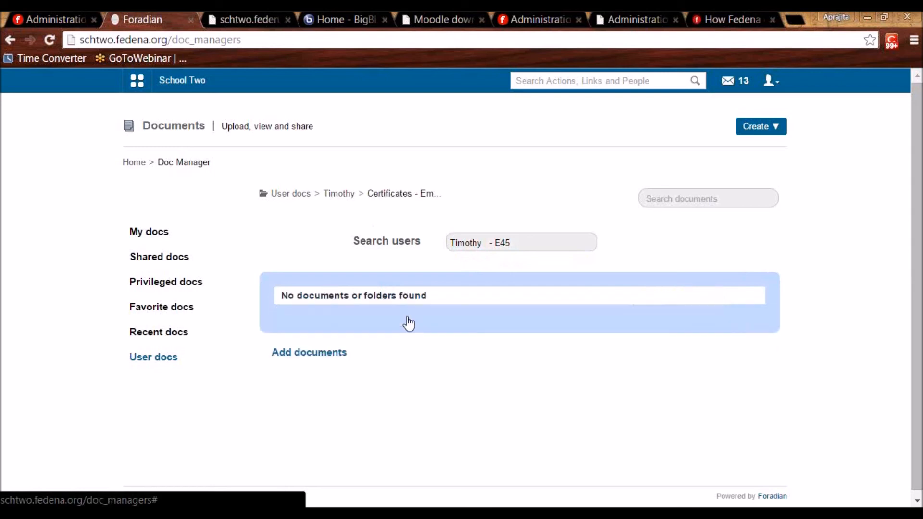
Attach '02 Jeena Jeena - Badlapur [Atif Aslam] 190Kbps.mp3' in Add documents, then search another employee.
left_click(332, 354)
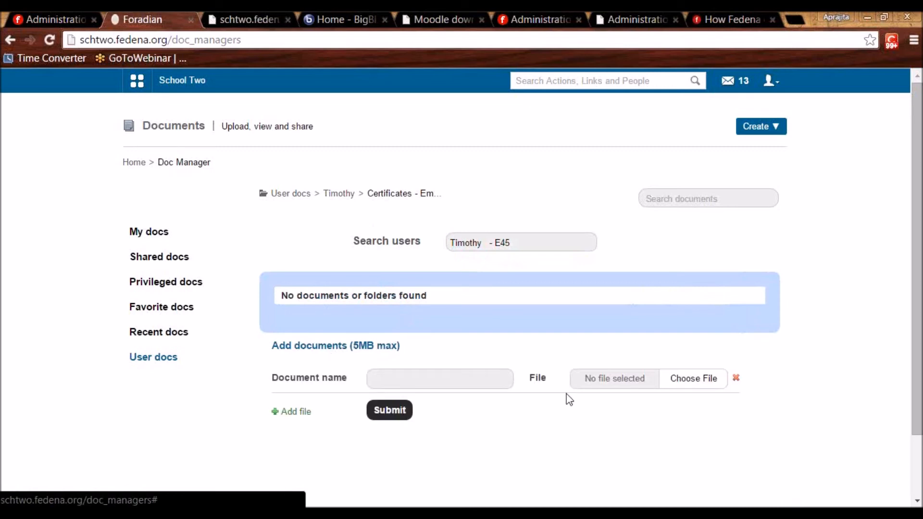
left_click(693, 373)
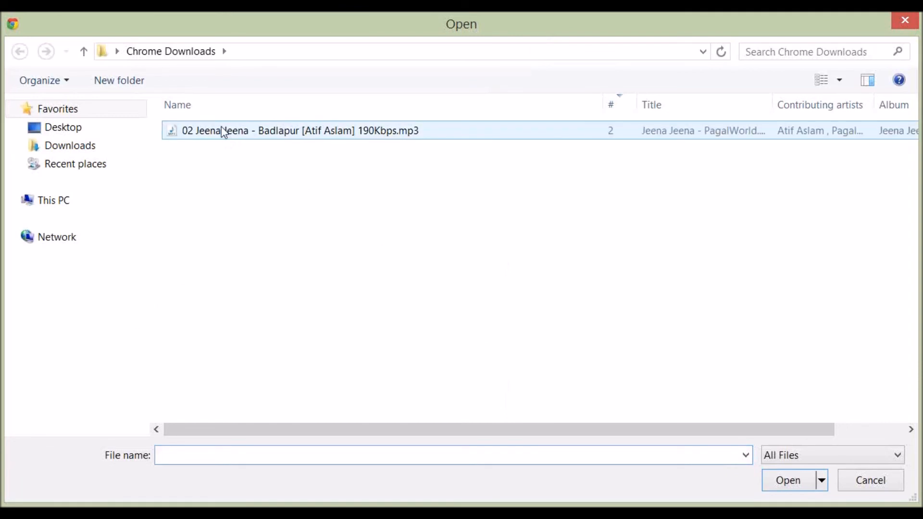
double_click(223, 131)
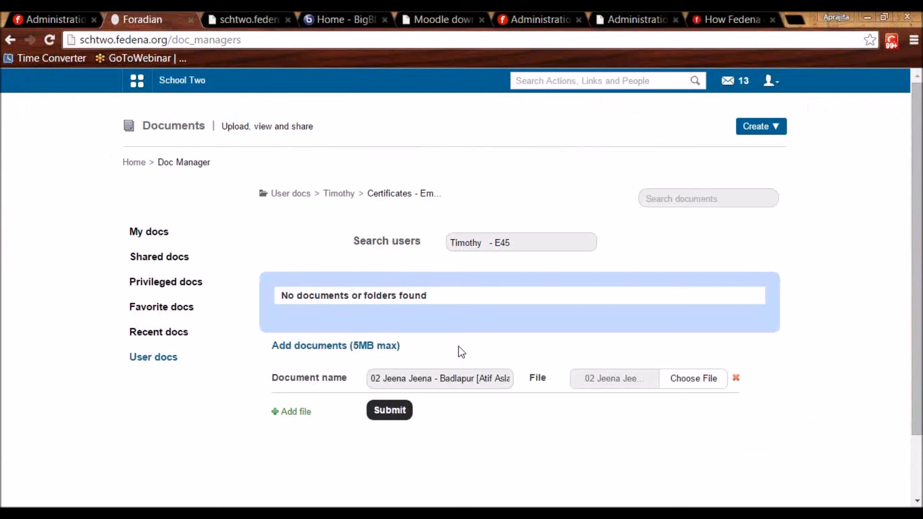
left_click_drag(513, 244, 440, 233)
type("E34")
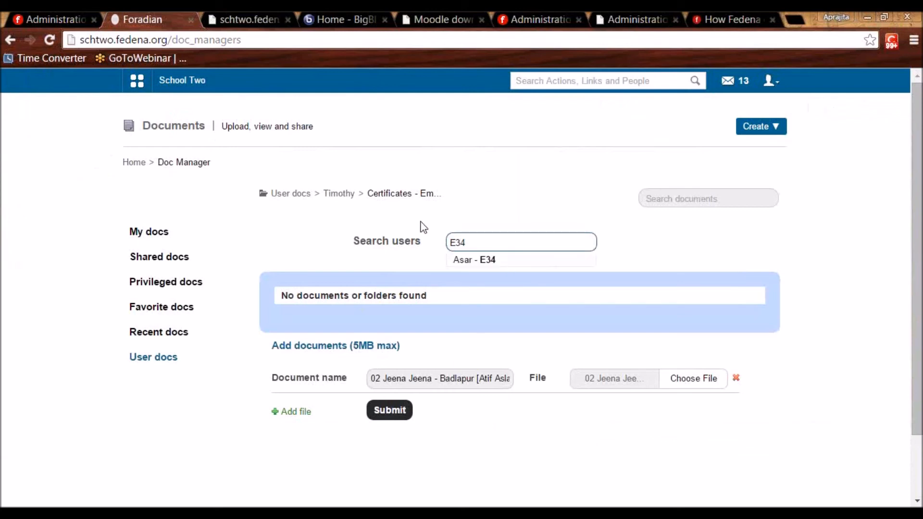
Open the second employee's Certificates - Employees folder, which shows no documents.
left_click(482, 260)
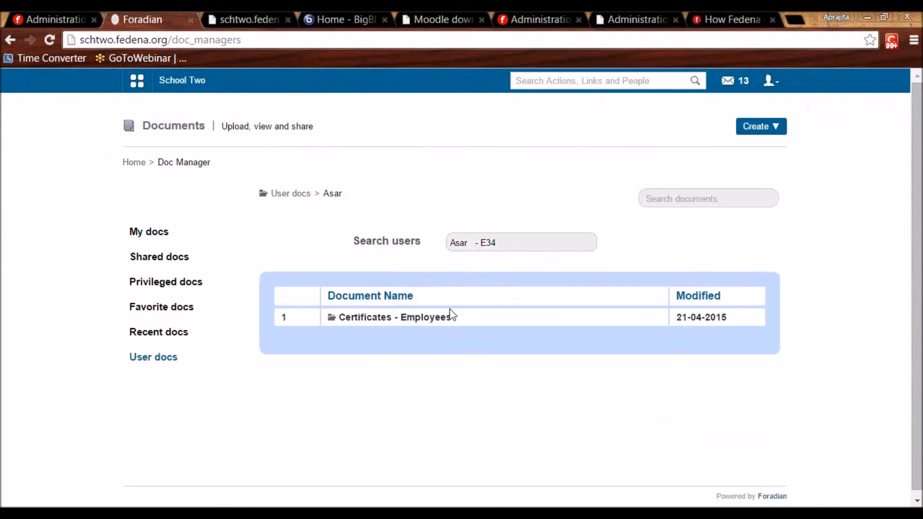
left_click(403, 318)
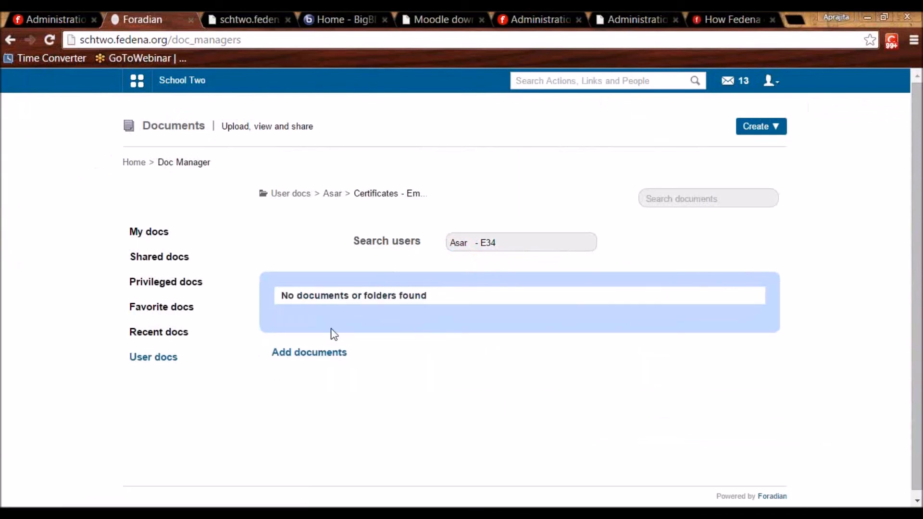
left_click(511, 244)
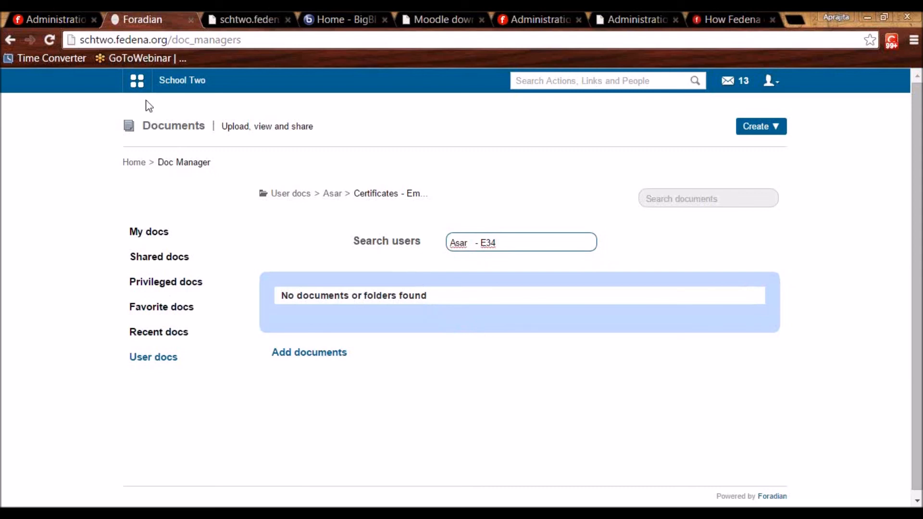
Enable the Google Doc plugin in the school's plugin settings.
left_click(58, 15)
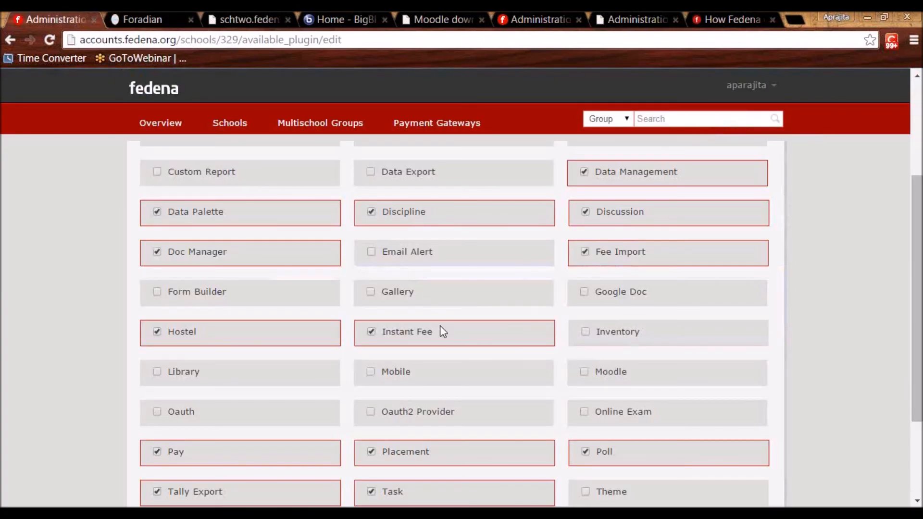
scroll(439, 325, "down", 3)
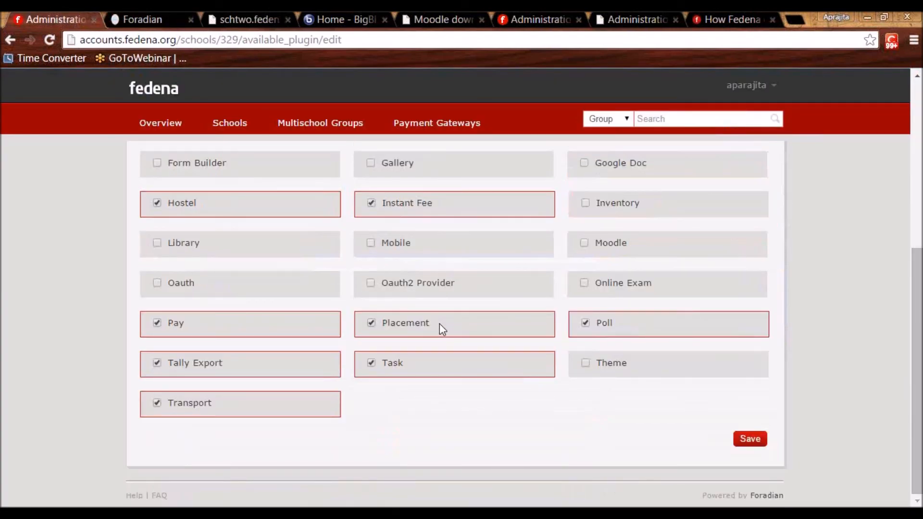
left_click(585, 164)
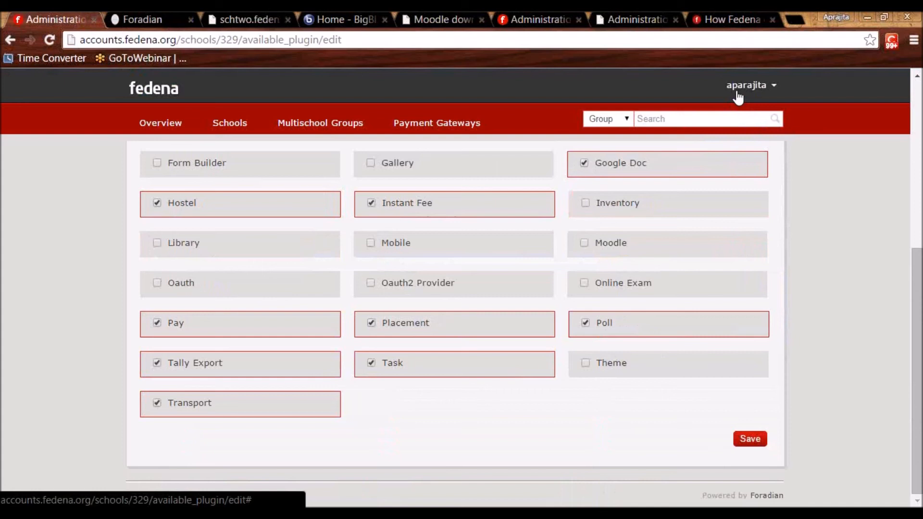
Log out of the school account and log back in.
left_click(141, 16)
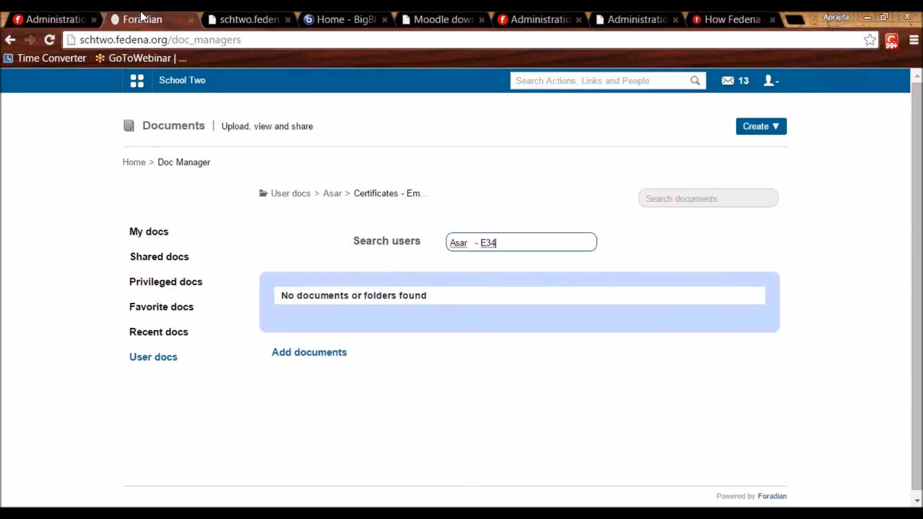
left_click(771, 81)
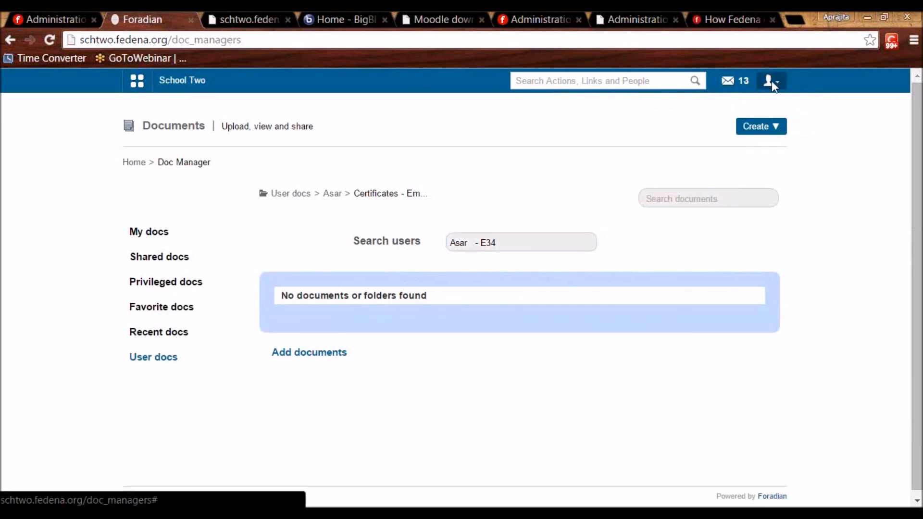
left_click(726, 138)
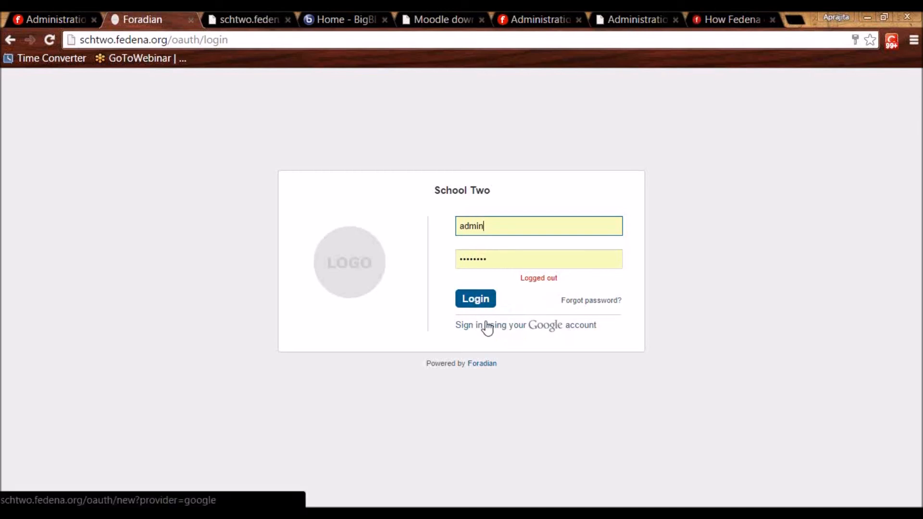
left_click(476, 306)
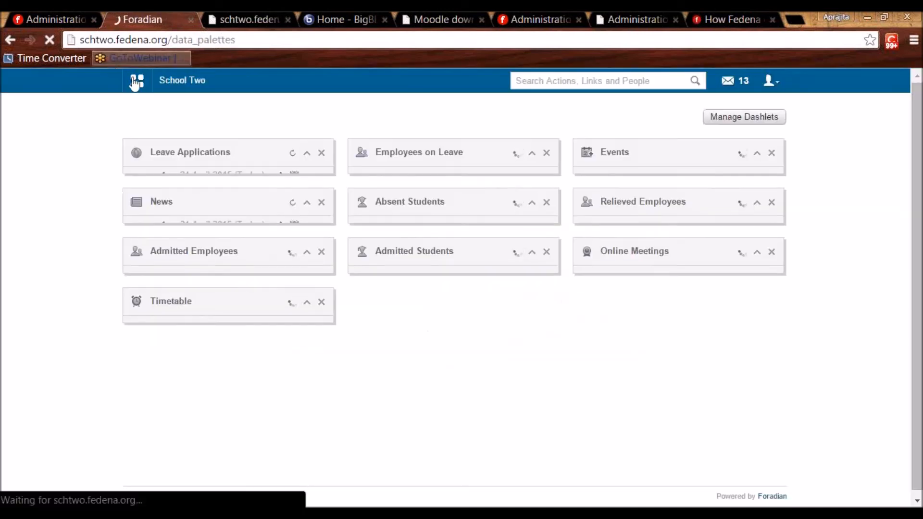
Open the Google Docs module under Collaboration.
left_click(138, 82)
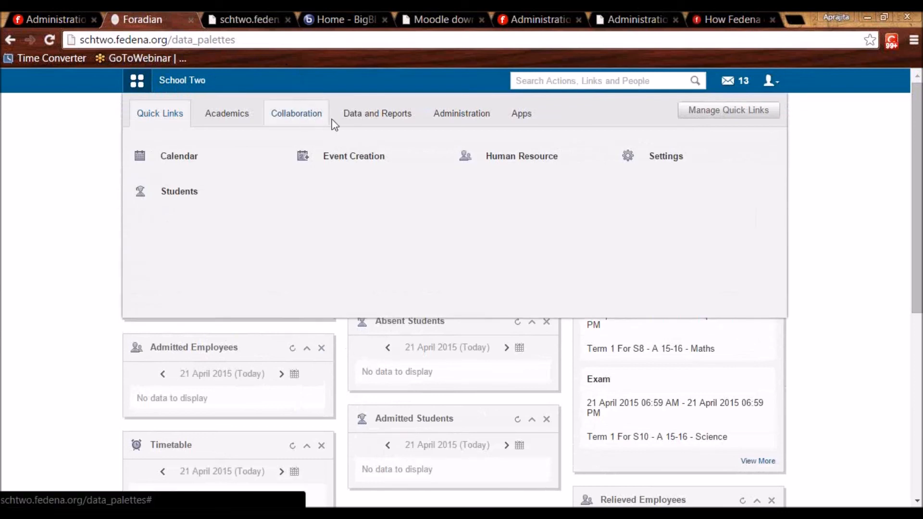
left_click(313, 118)
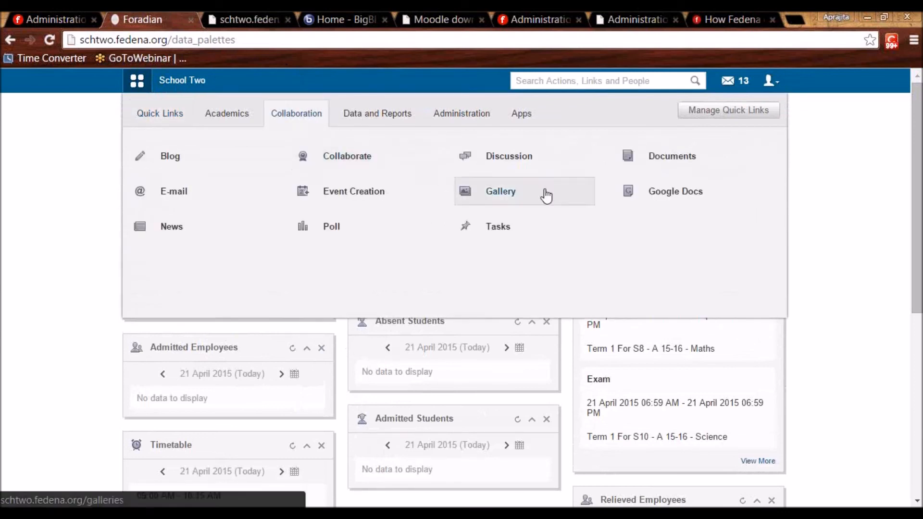
left_click(689, 201)
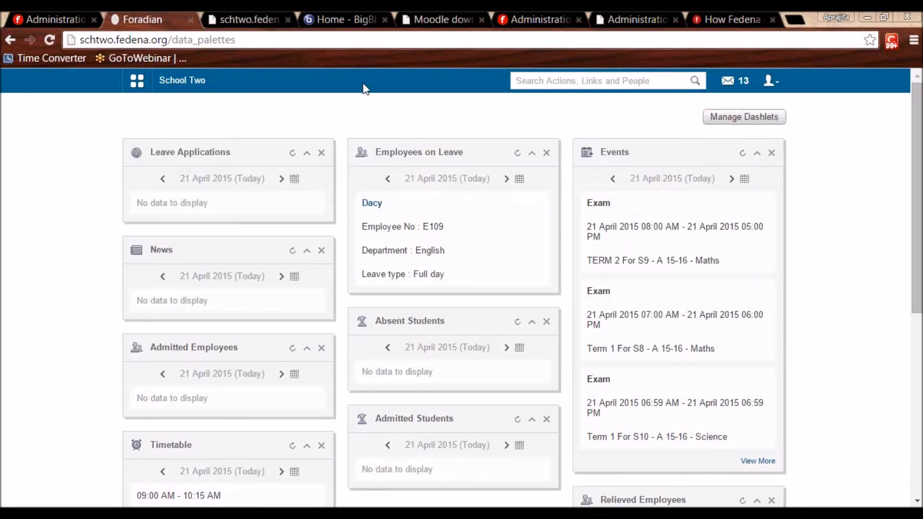
Look over a new SMTP setting form for Jaypee University in the school admin site.
left_click(63, 12)
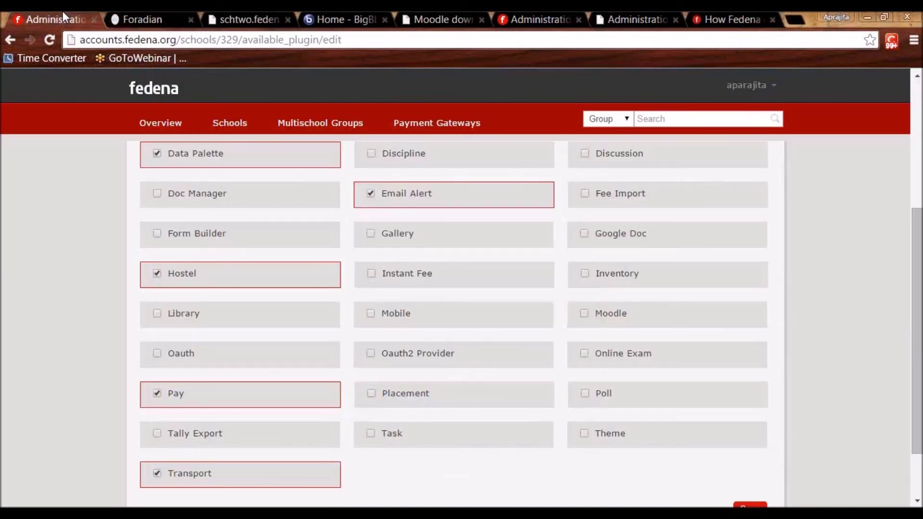
left_click(243, 124)
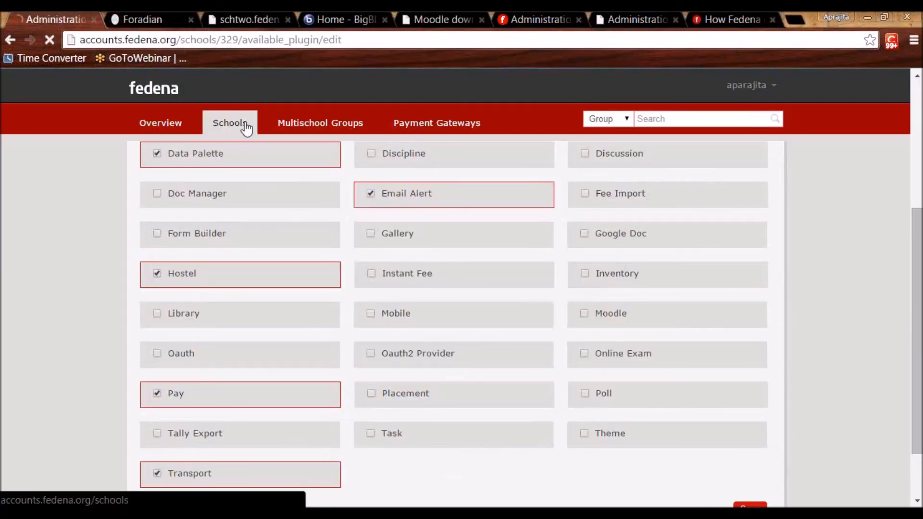
left_click(189, 217)
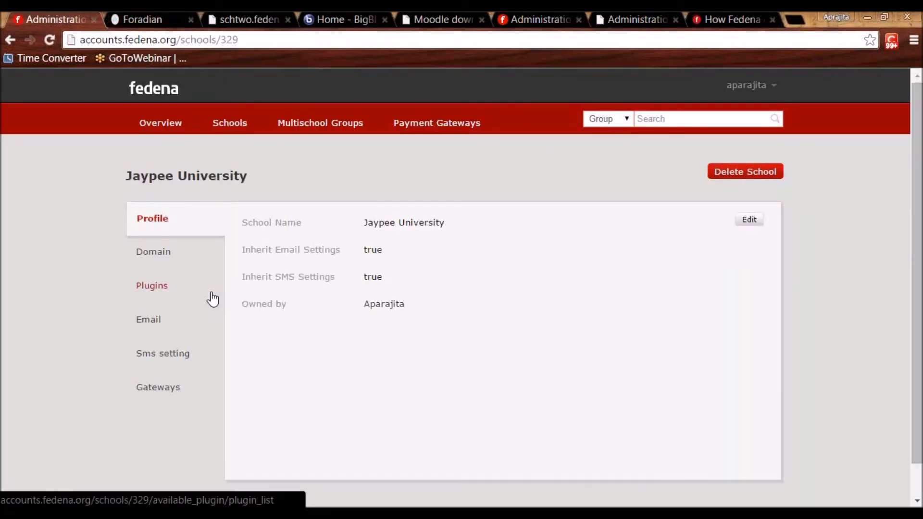
left_click(147, 323)
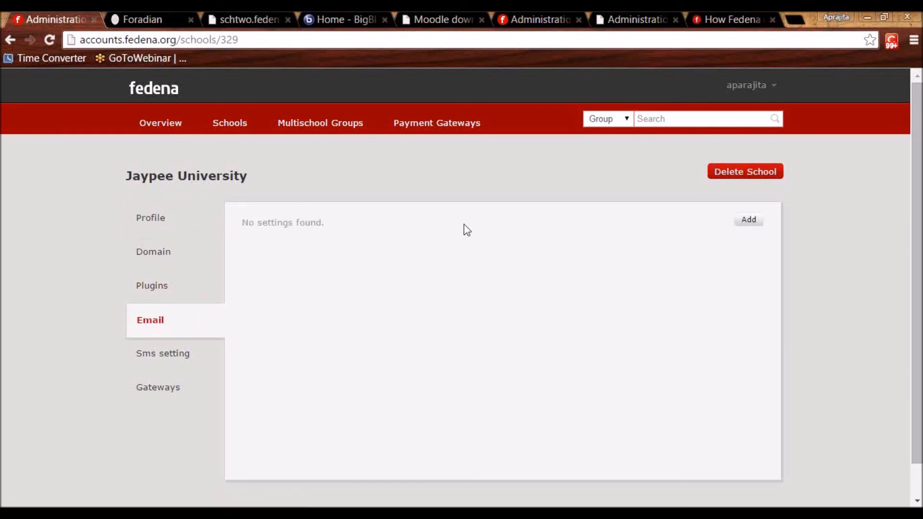
left_click(749, 220)
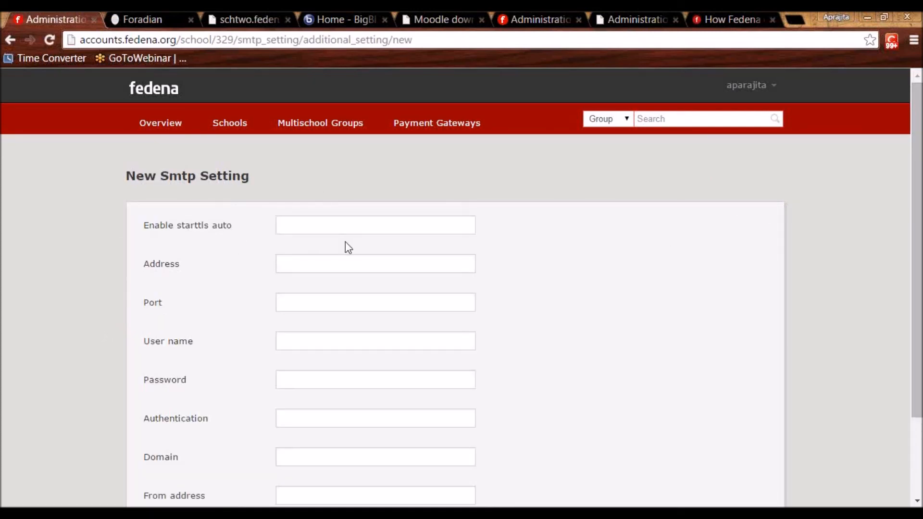
left_click(319, 226)
left_click(304, 264)
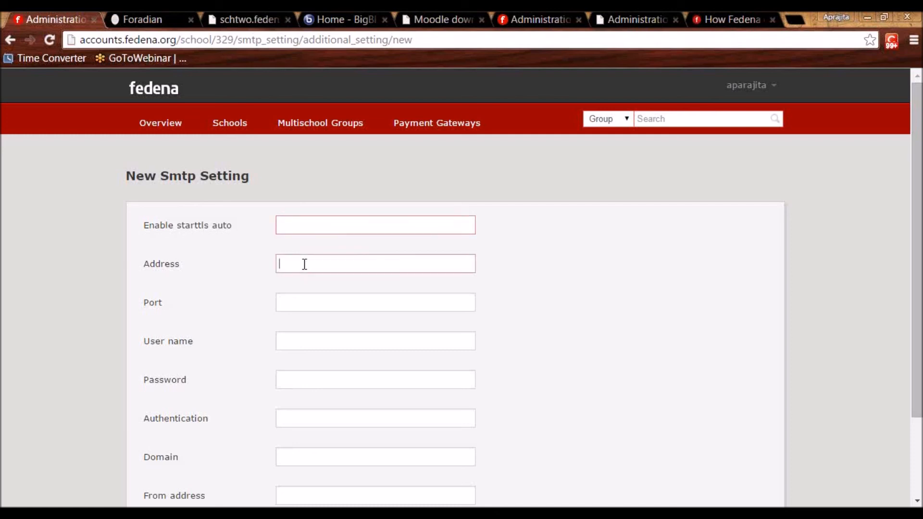
left_click(297, 303)
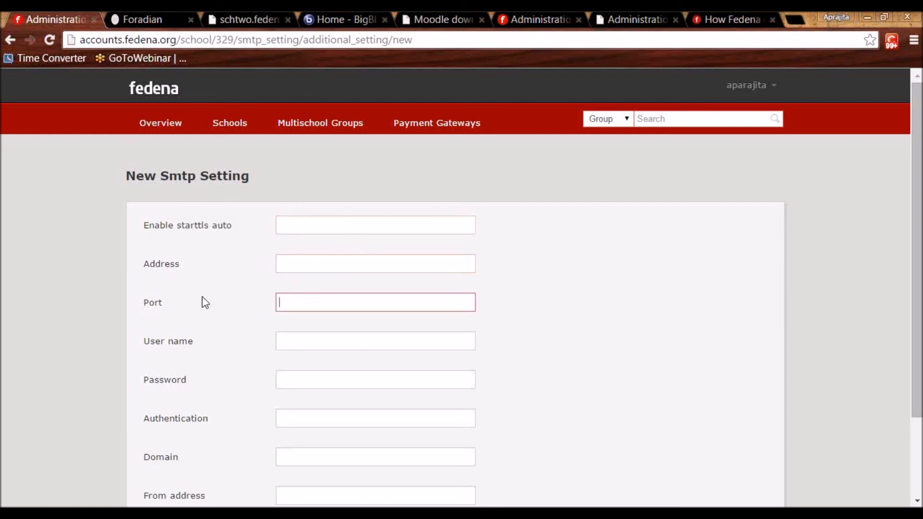
Enable the Email Alert plugin for Jaypee University, then switch to the School Two site.
left_click(231, 124)
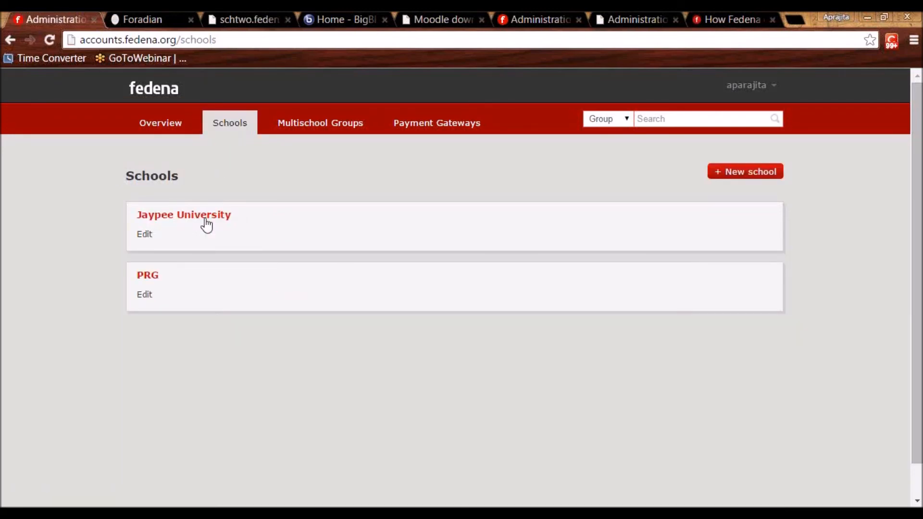
left_click(202, 217)
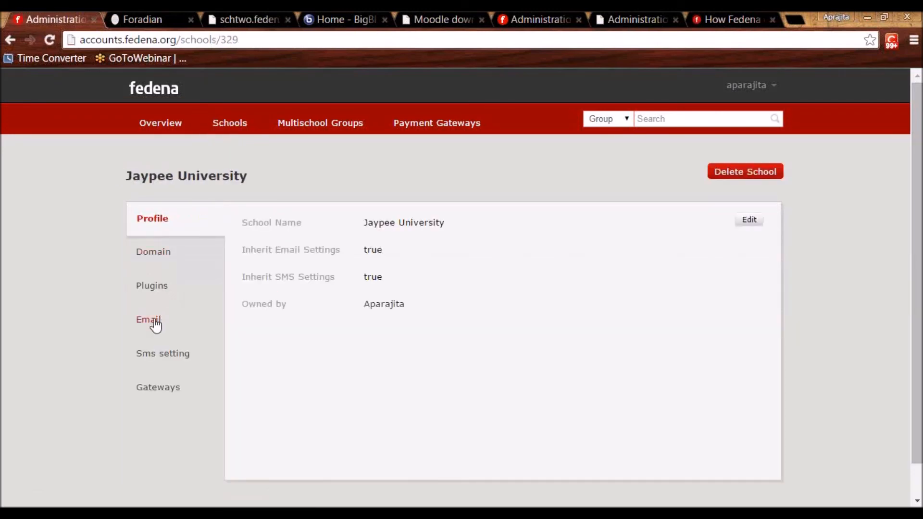
left_click(154, 288)
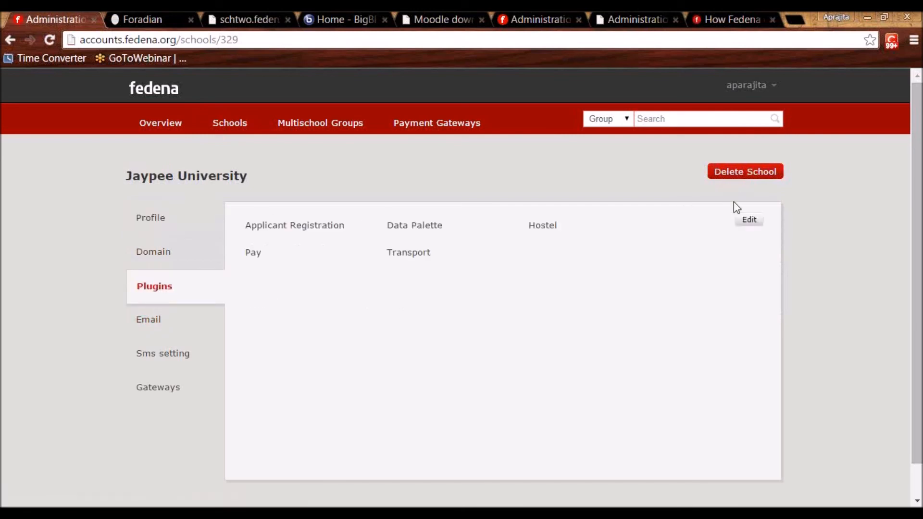
left_click(748, 222)
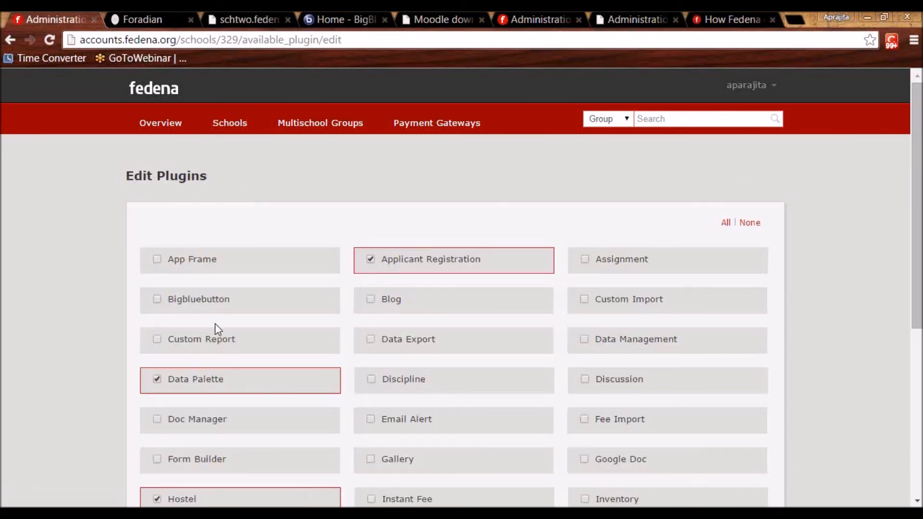
left_click(371, 421)
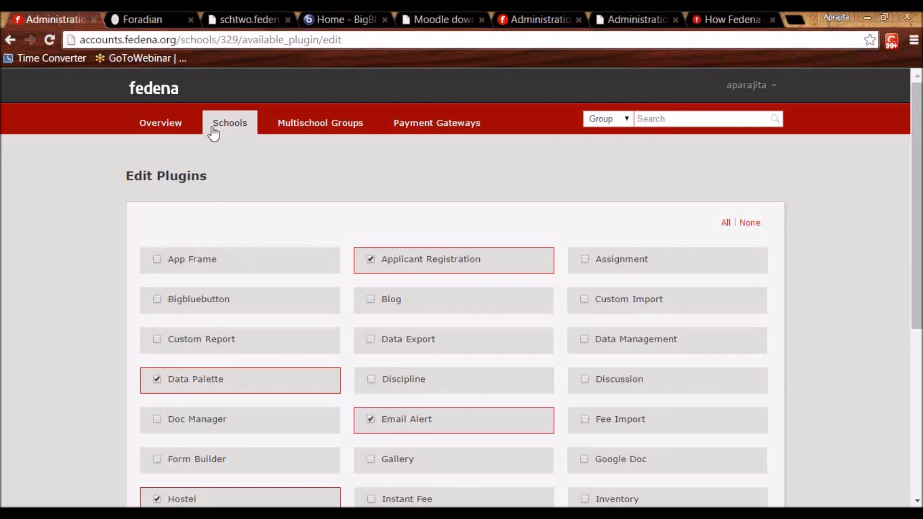
left_click(155, 23)
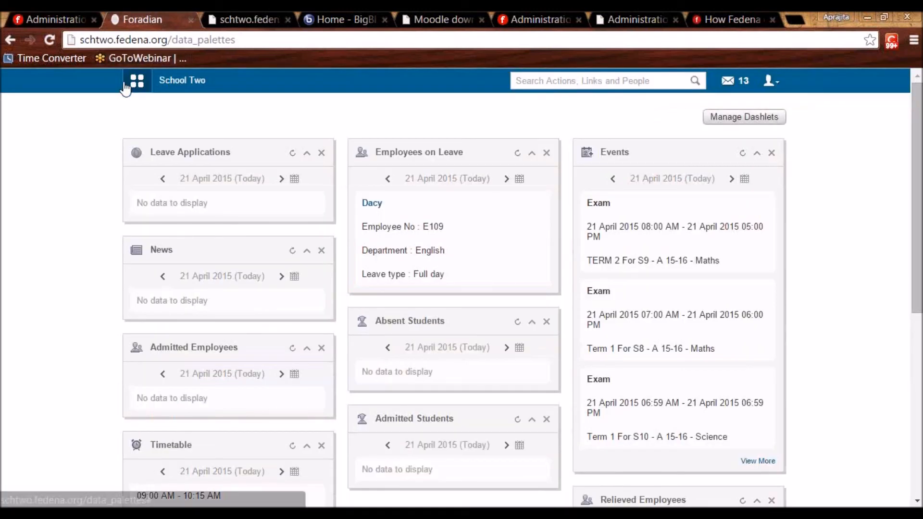
Open the E-mail Alert settings via Collaboration > E-mail > Settings.
left_click(135, 81)
left_click(293, 113)
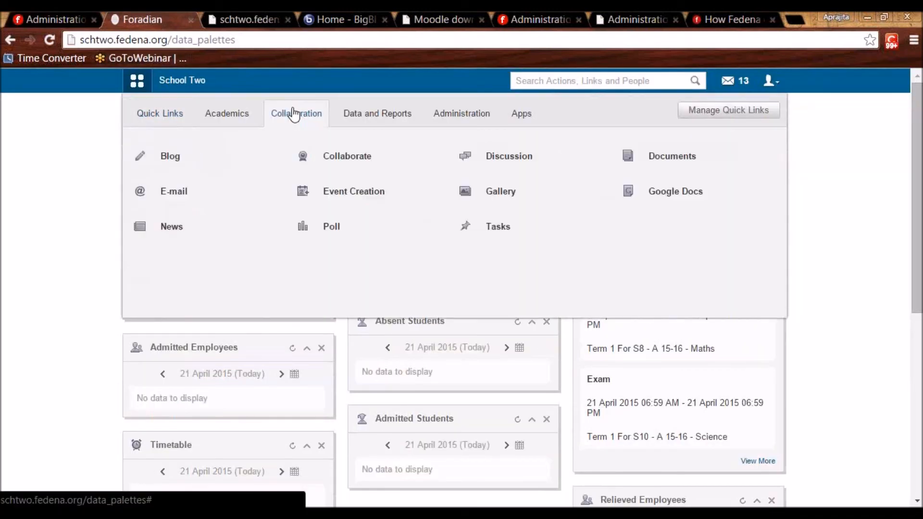
left_click(183, 203)
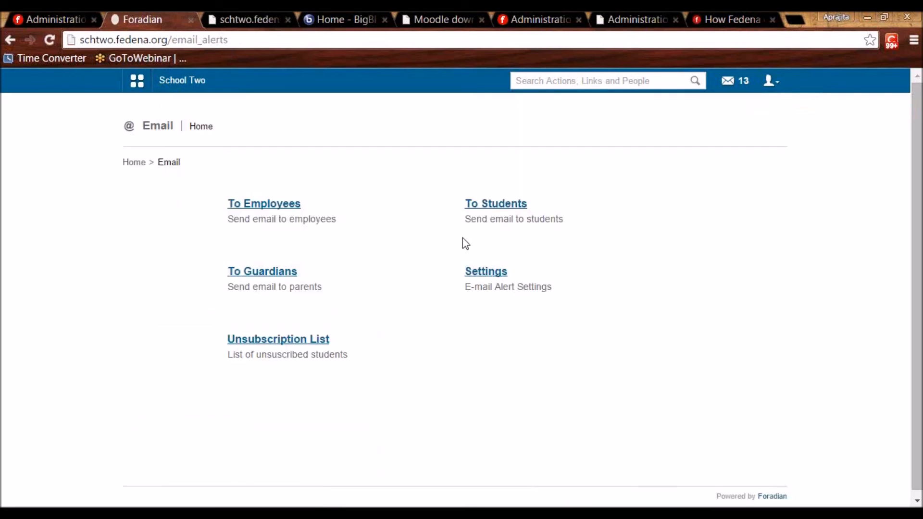
left_click(480, 275)
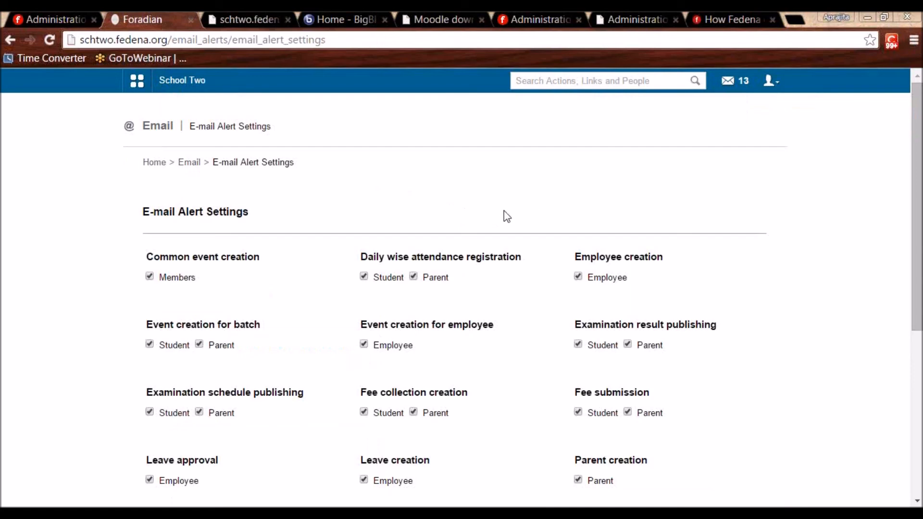
Scroll through the alert checkboxes to review which events send alerts and to whom.
scroll(503, 209, "down", 6)
scroll(504, 209, "up", 6)
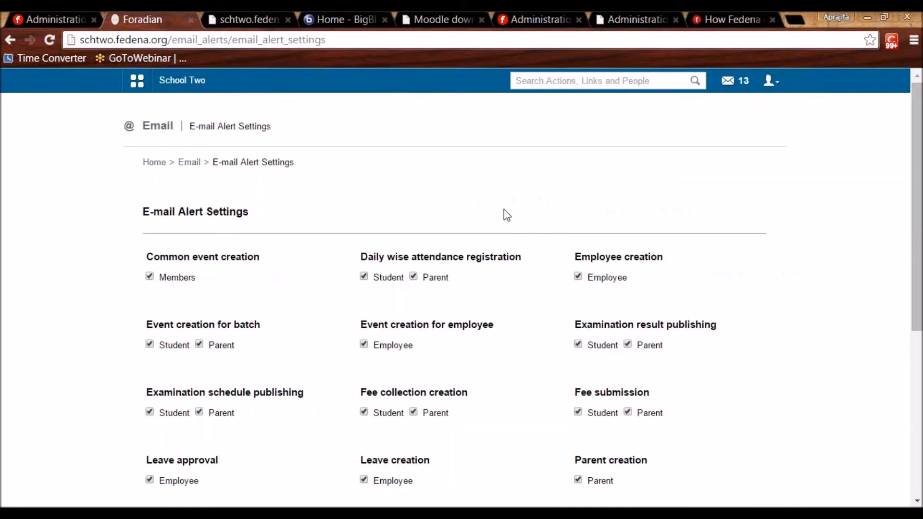
scroll(504, 209, "down", 5)
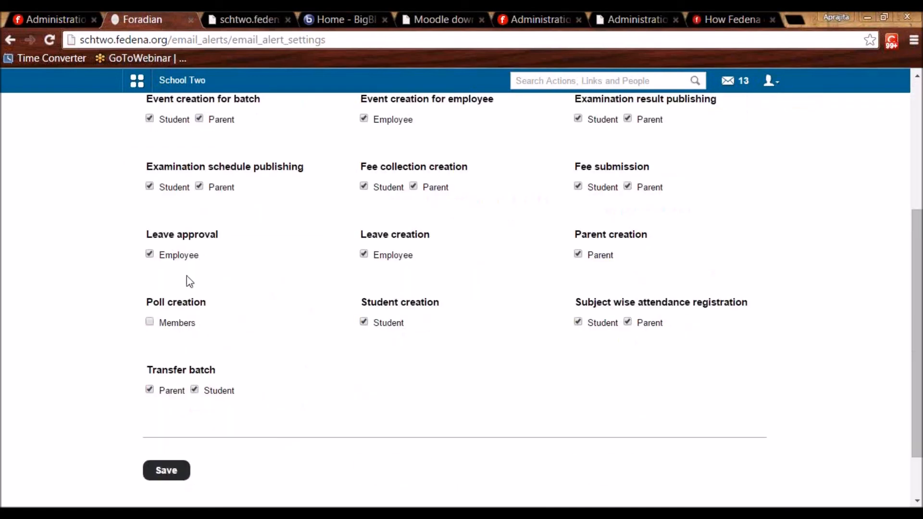
scroll(187, 279, "up", 5)
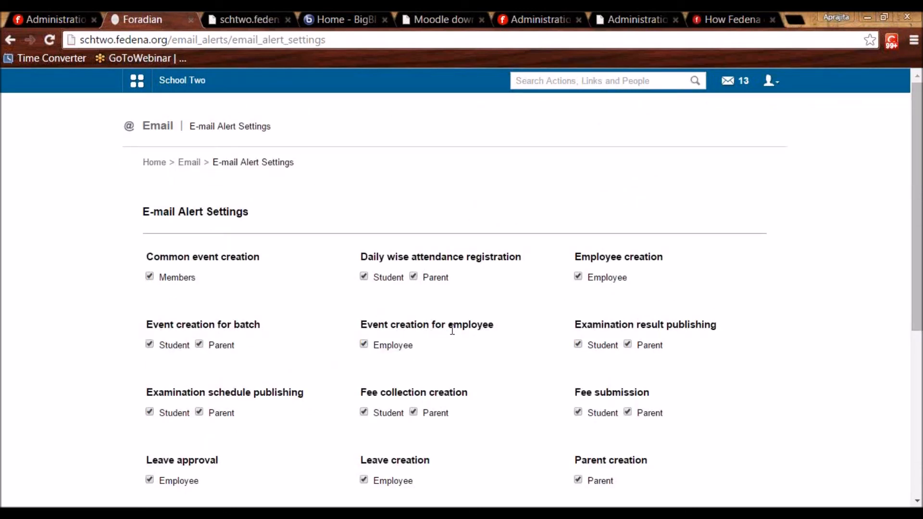
left_click_drag(663, 386, 643, 413)
left_click_drag(659, 391, 655, 393)
left_click(655, 395)
scroll(634, 418, "down", 5)
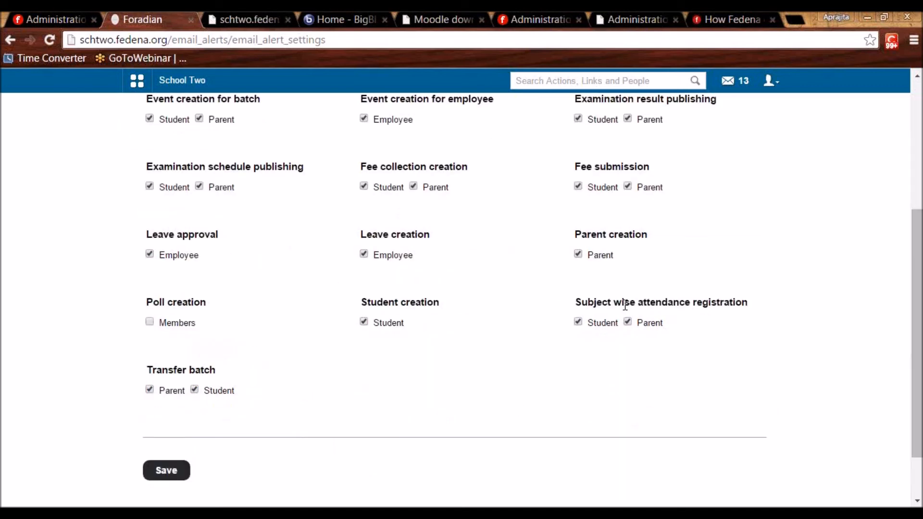
scroll(625, 306, "up", 5)
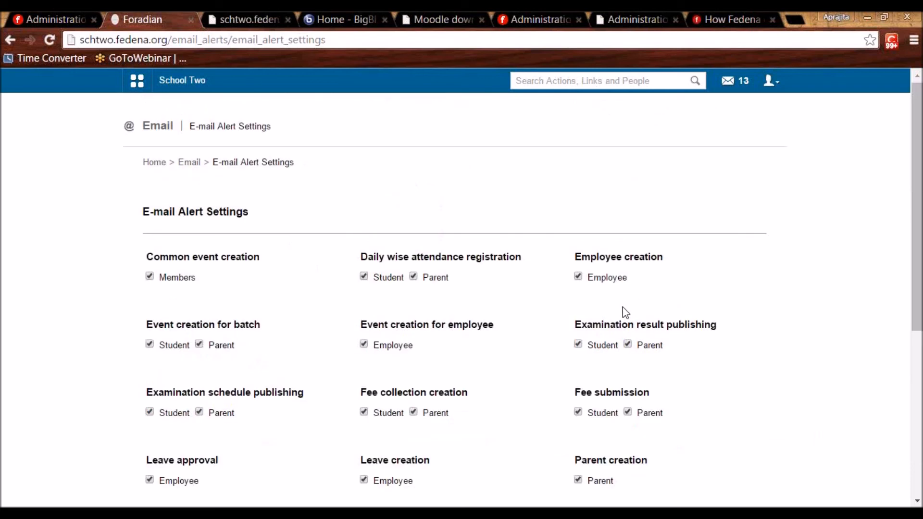
Draft an email to employees, choosing the Biology department and adding its listed employee as recipient.
left_click(190, 163)
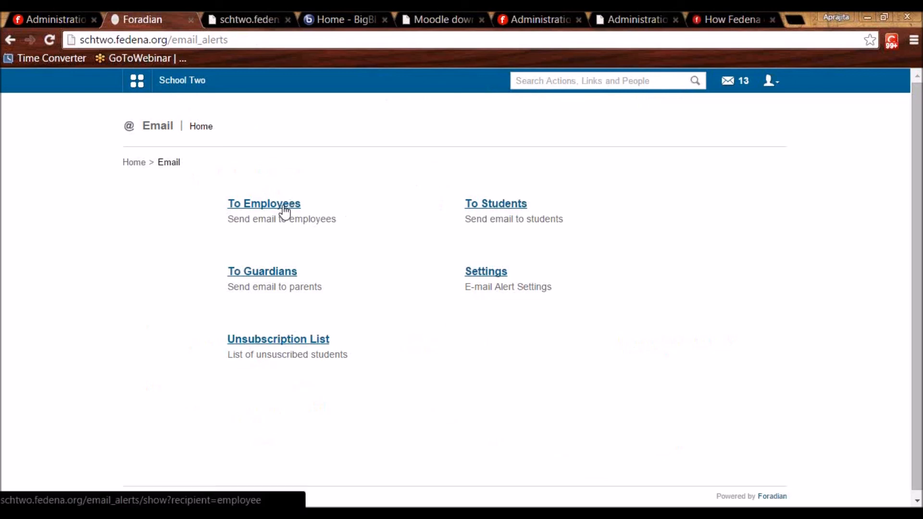
left_click(284, 208)
left_click(289, 233)
left_click(282, 251)
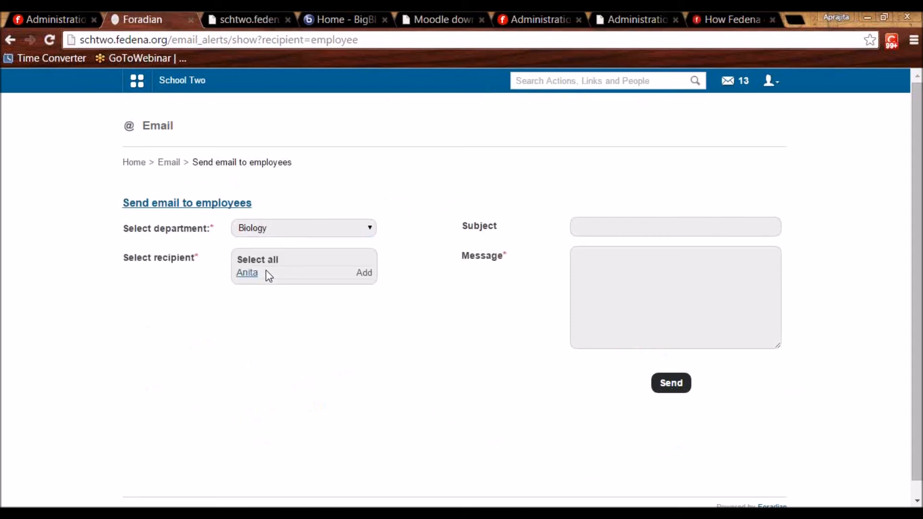
left_click(252, 273)
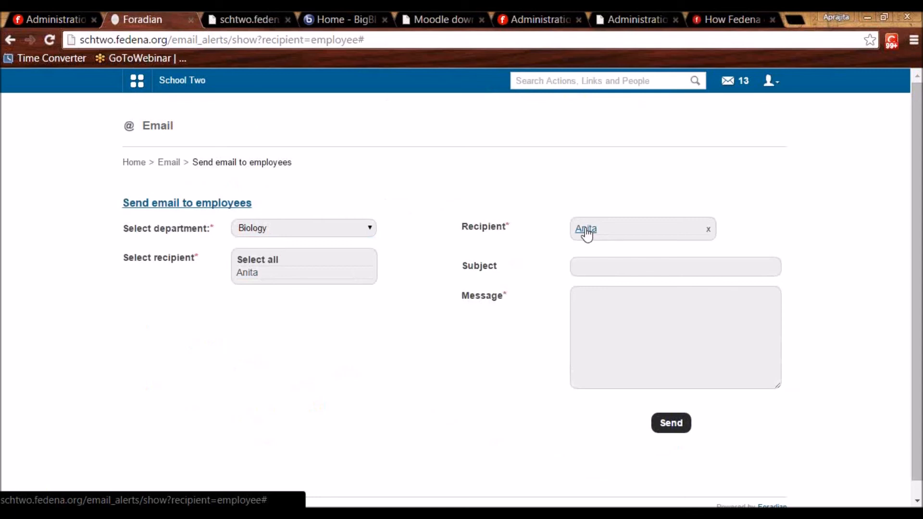
left_click(593, 264)
left_click(596, 323)
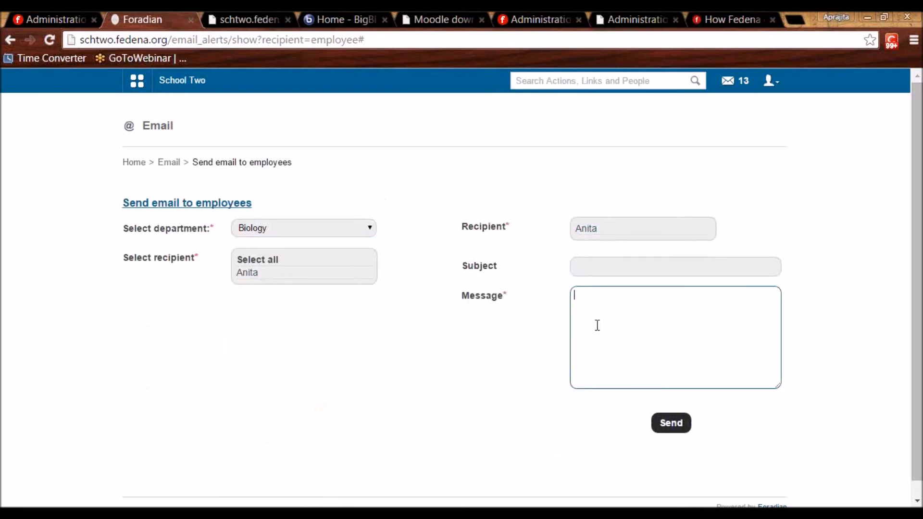
Check the Unsubscription List for unsubscribed students, then go to the School Two dashboard.
left_click(168, 164)
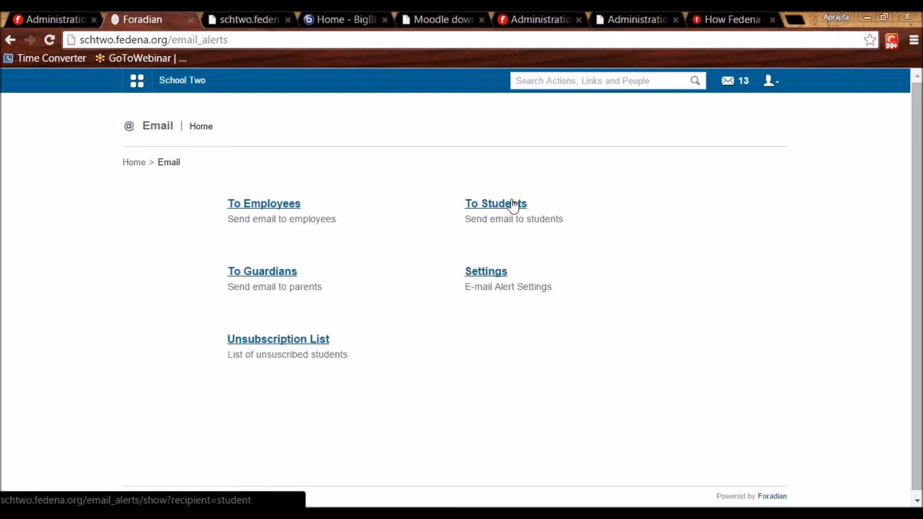
left_click(278, 343)
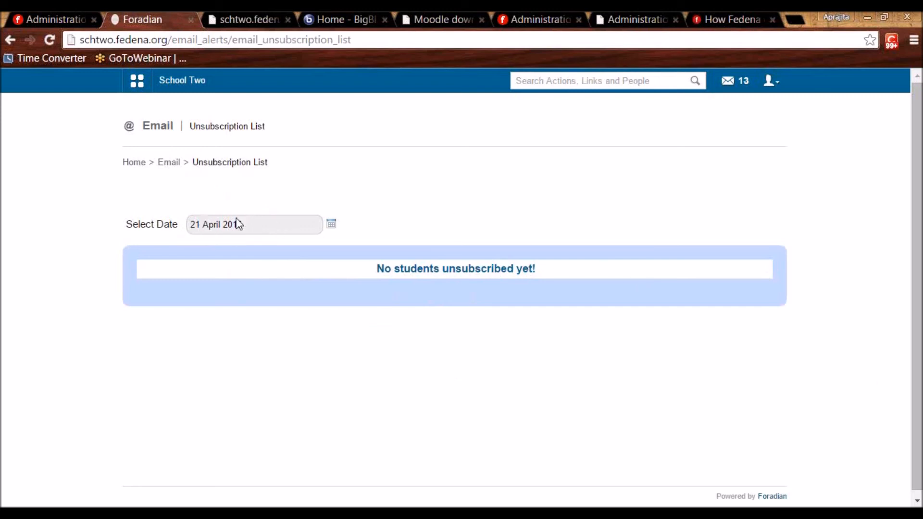
left_click(169, 167)
left_click(182, 80)
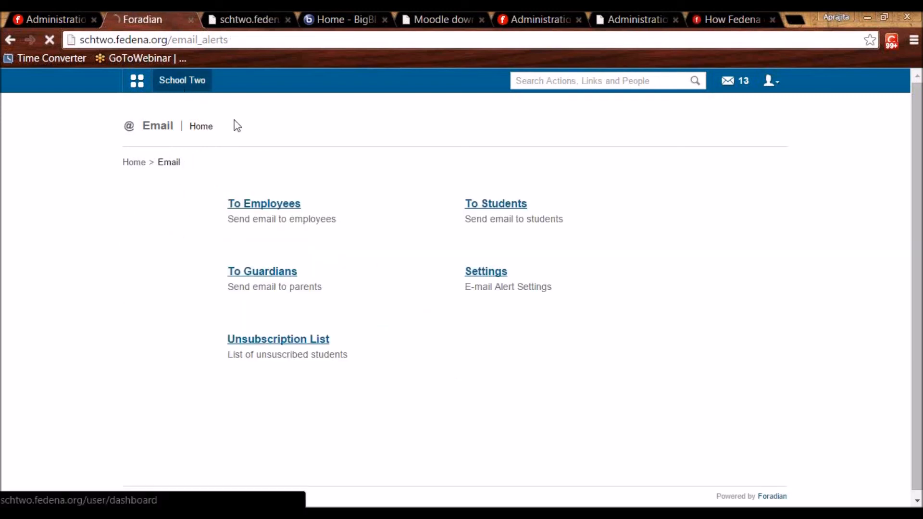